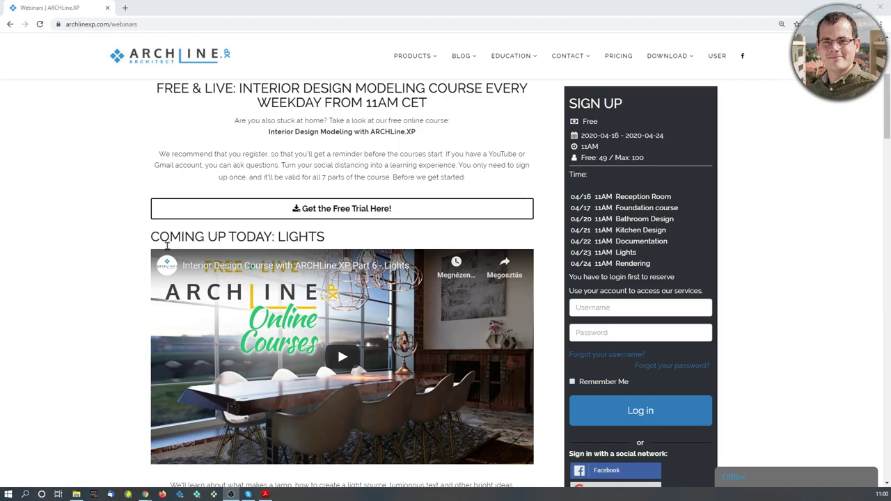
Review the ARCHLine.XP webinar page down to the previous interior design modeling episodes.
scroll(468, 291, "down", 3)
scroll(468, 292, "down", 4)
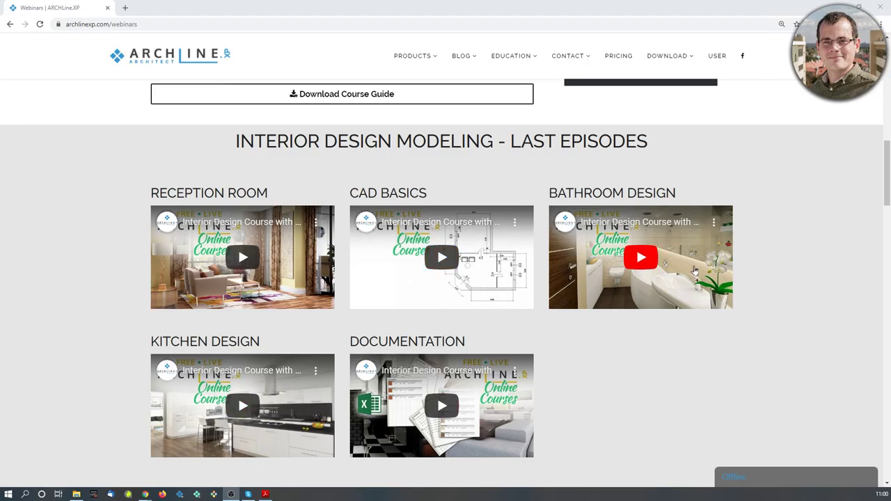
scroll(694, 293, "up", 4)
scroll(694, 293, "up", 3)
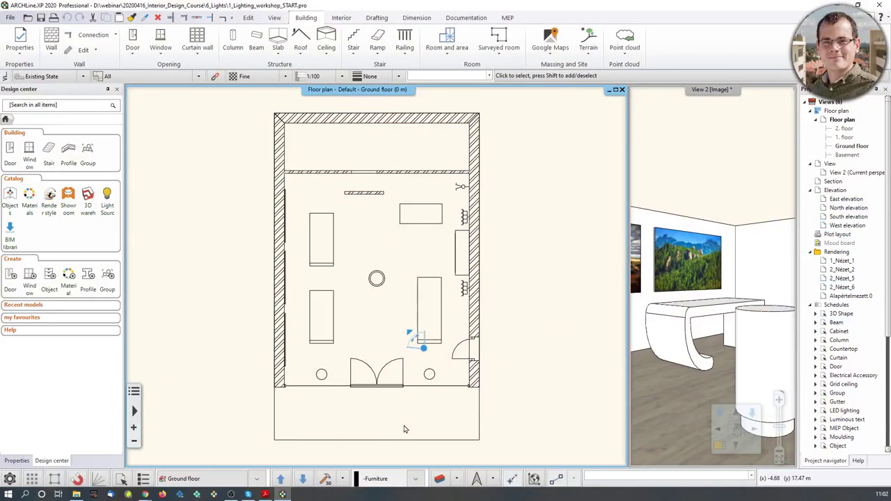
Return to the webinar page in the browser and read the course guide PDF's instructions on placing lamps on the floor plan.
mouse_move(145, 494)
left_click(202, 456)
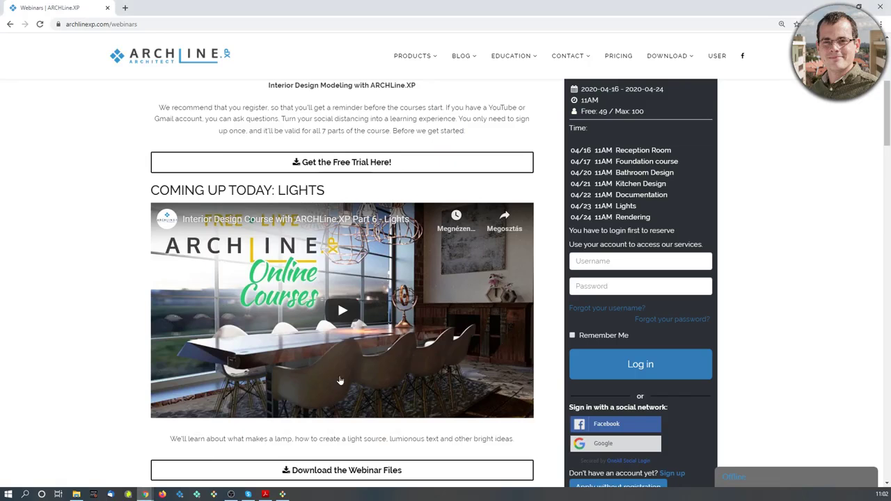
scroll(348, 390, "down", 3)
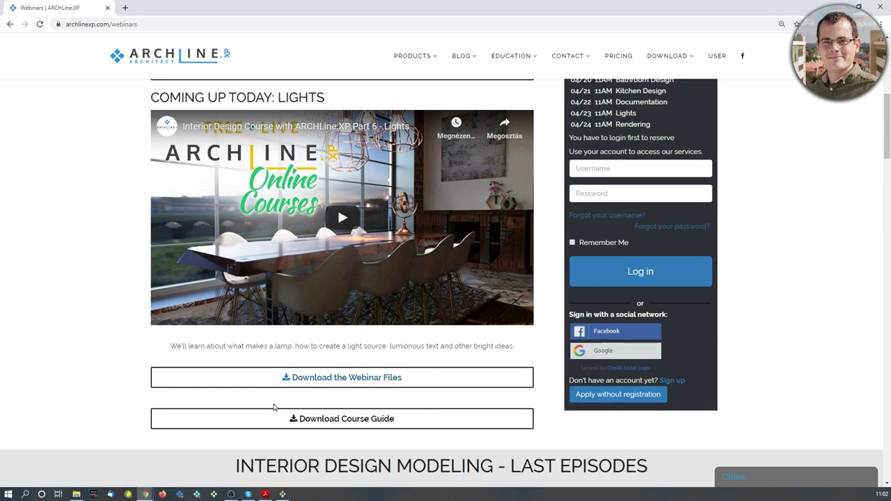
left_click(298, 423)
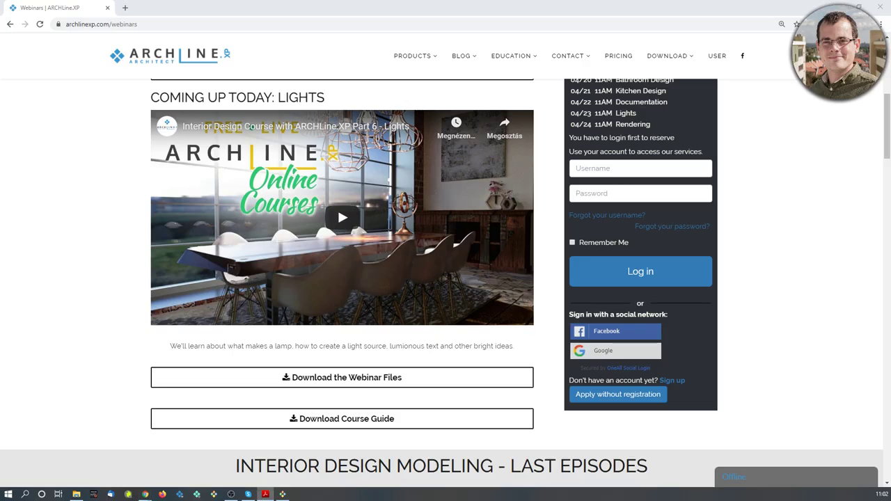
left_click_drag(1, 73, 421, 69)
scroll(418, 188, "down", 5)
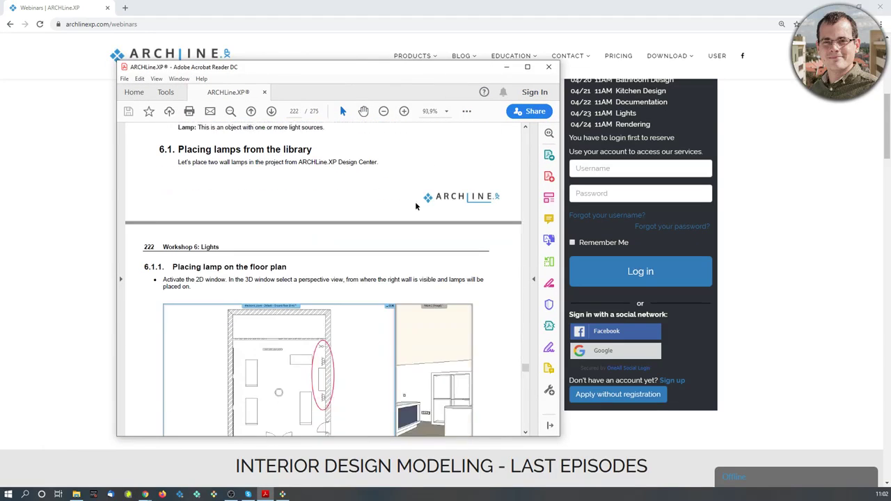
scroll(416, 215, "down", 5)
scroll(416, 216, "up", 4)
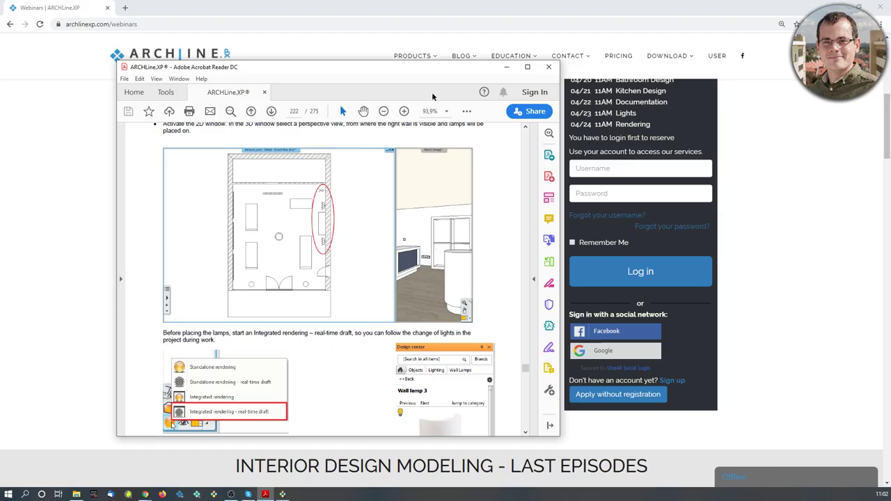
left_click_drag(420, 71, 0, 72)
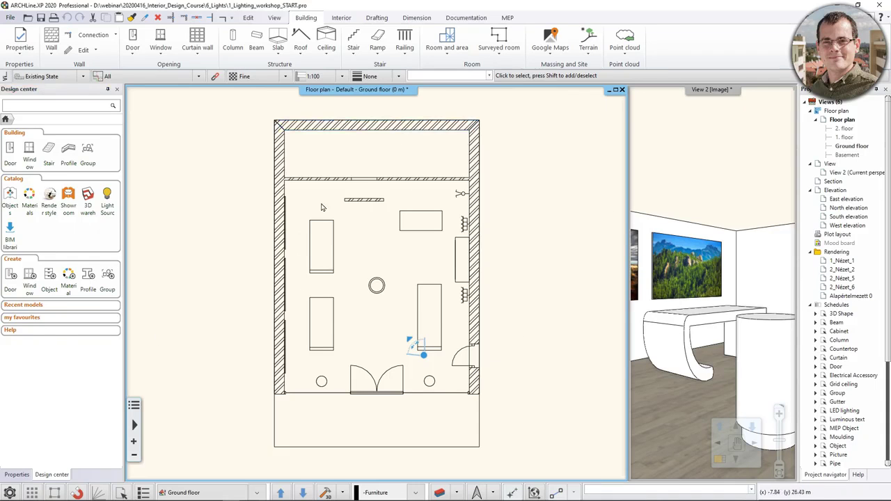
Make View 2 the main view, turn it toward the shelving cabinet and start an integrated real-time draft rendering.
left_click(704, 349)
left_click(720, 461)
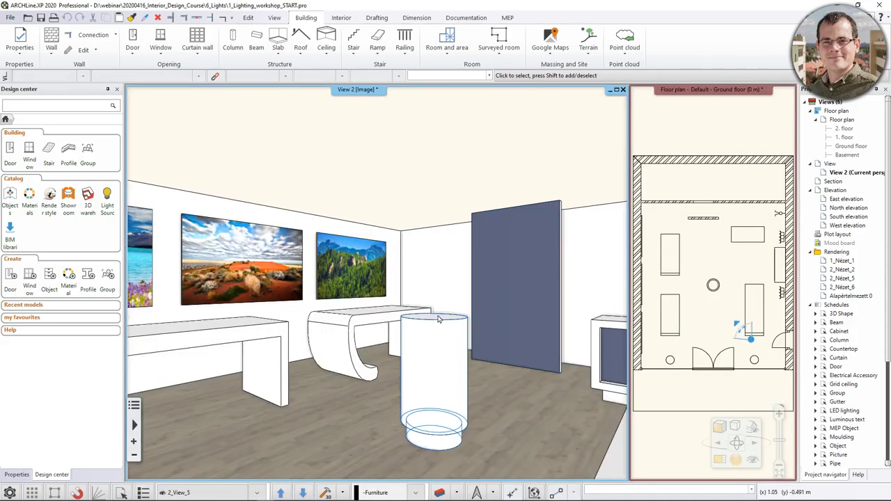
middle_click_drag(348, 315, 474, 327)
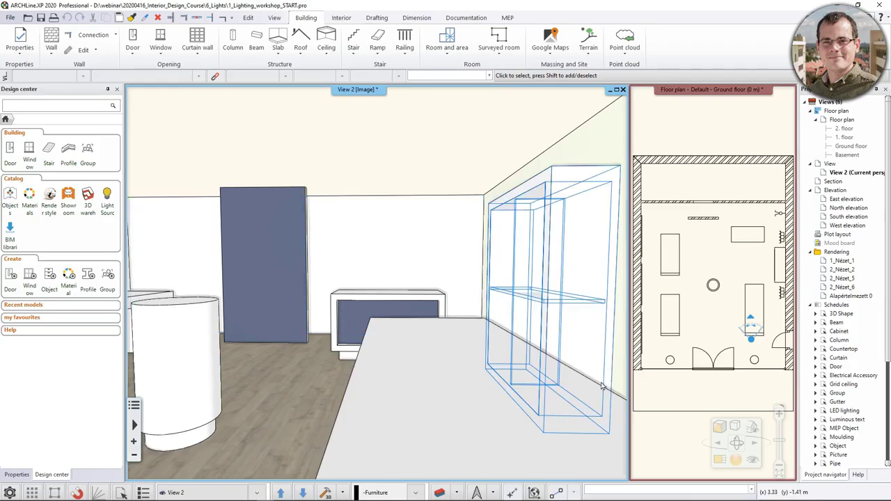
left_click(736, 457)
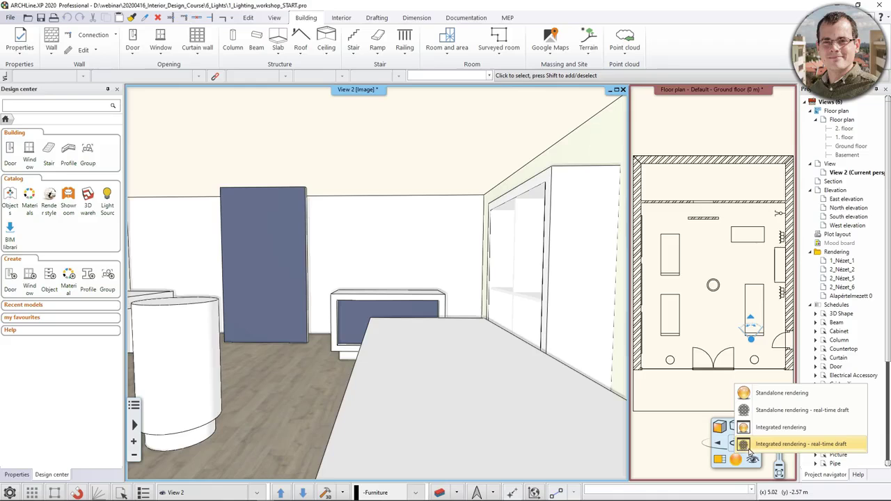
left_click(752, 448)
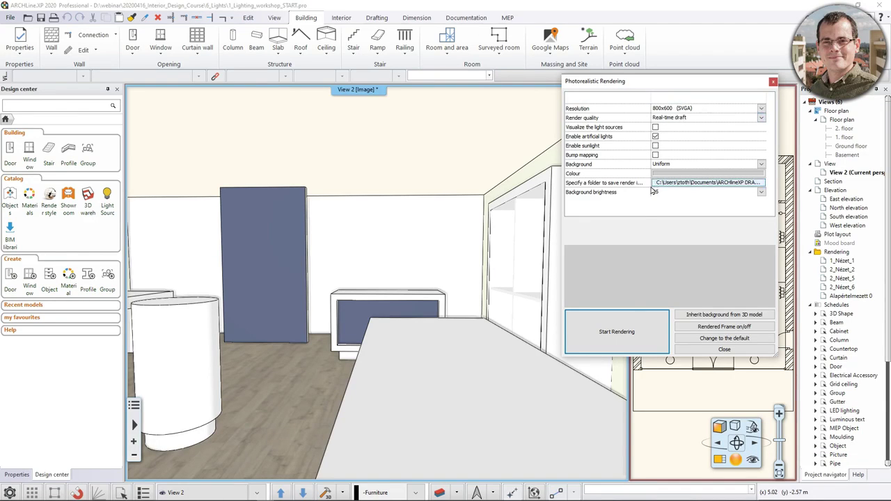
left_click(629, 334)
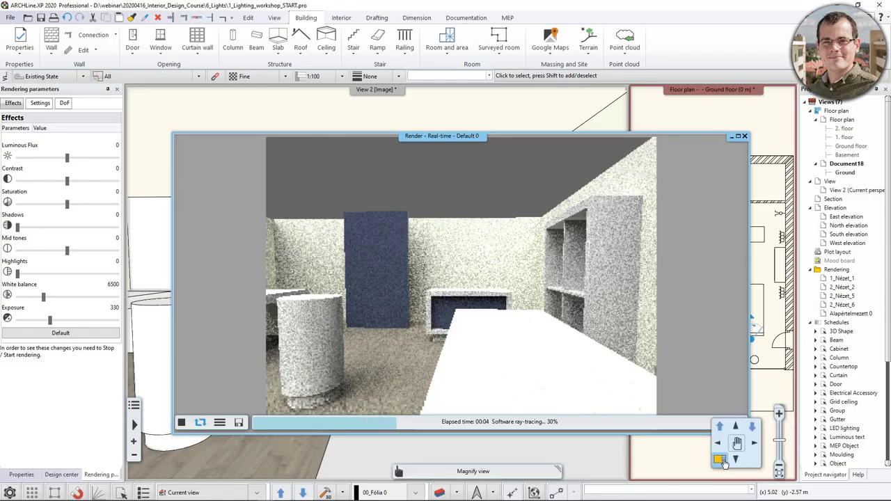
Enlarge View 2 beside the real-time render and navigate it to face the wall with the shelving cabinet and sockets.
left_click(599, 463)
left_click(719, 460)
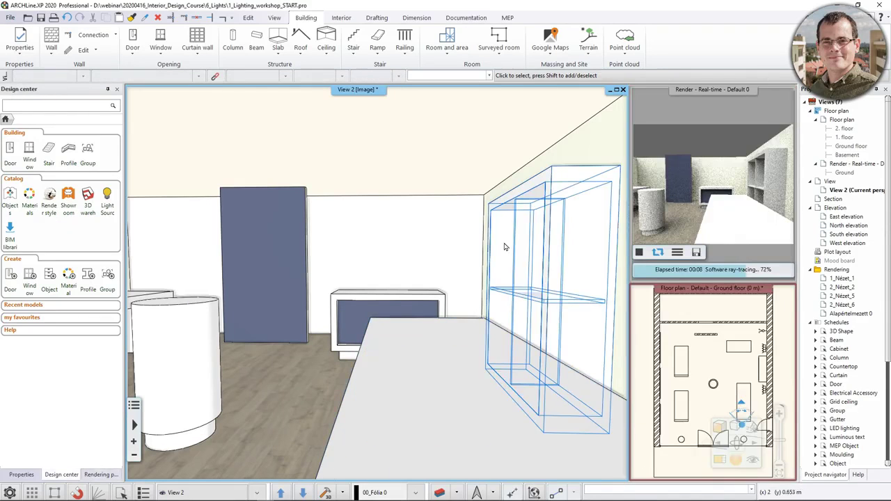
middle_click_drag(503, 244, 338, 257)
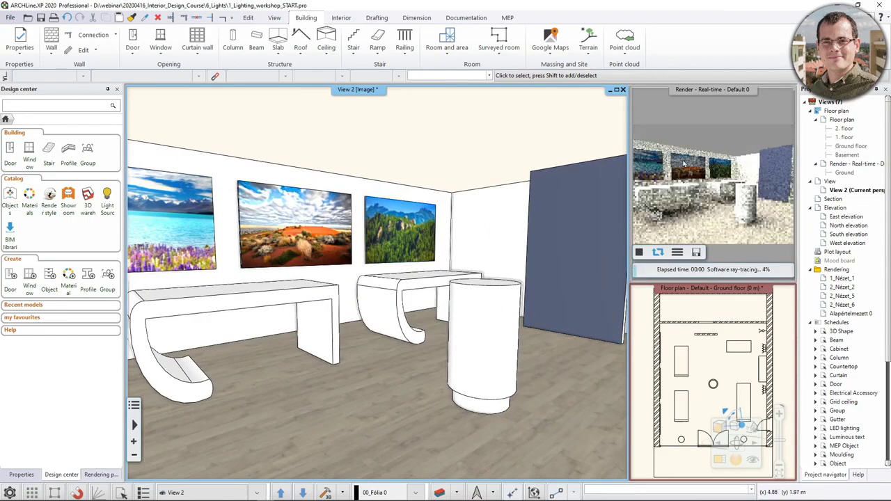
middle_click_drag(423, 257, 533, 271)
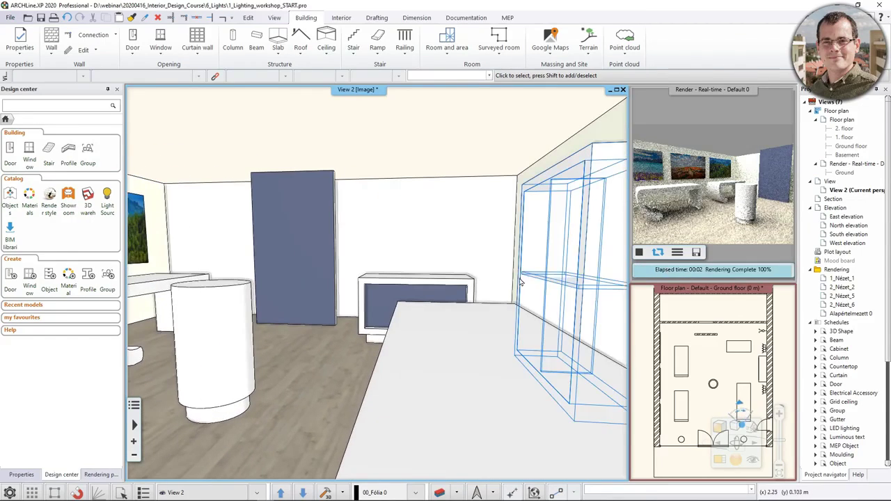
scroll(420, 290, "up", 1)
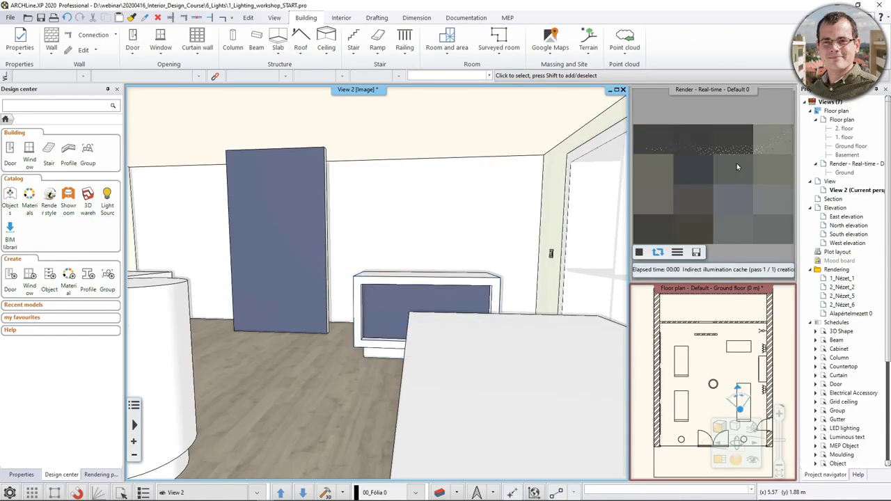
scroll(285, 277, "down", 2)
scroll(283, 276, "down", 1)
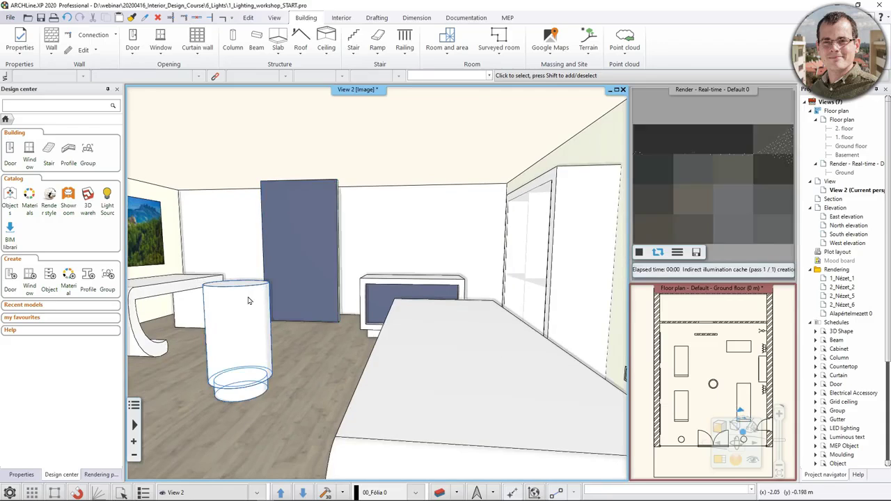
scroll(284, 275, "down", 1)
key("Page_Down")
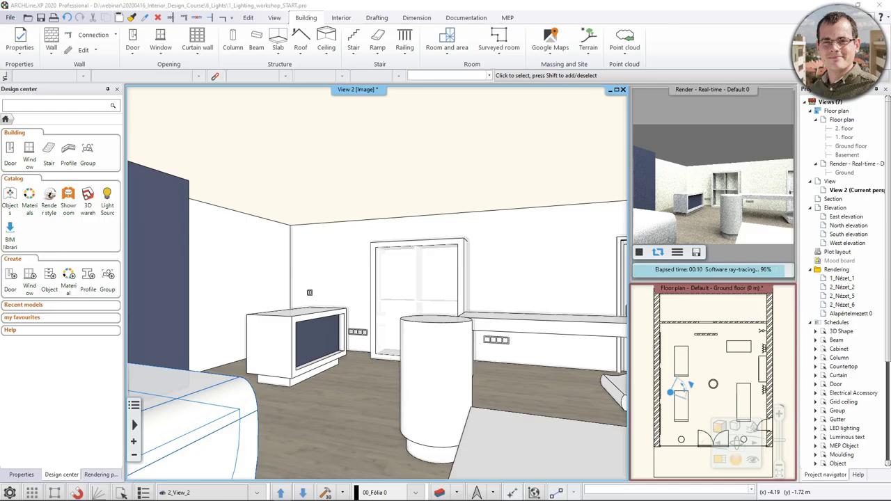
Search the Design Center for "wall lamp 3".
left_click(33, 110)
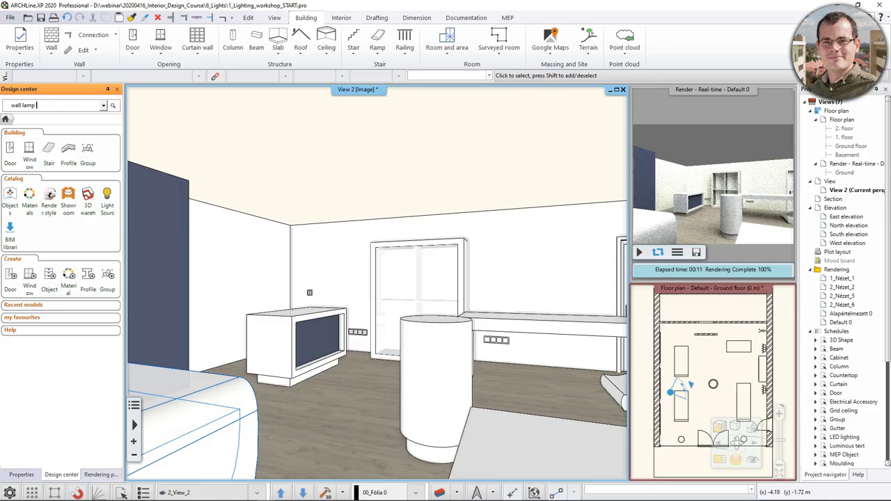
type("wall lamp 3")
key("Return")
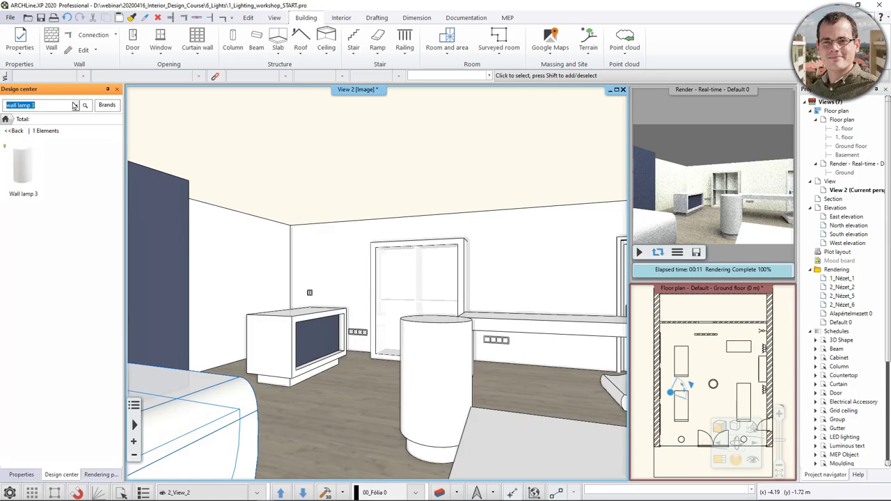
Make the ground floor plan the main view and set Wall lamp 3's base offset from the floor to 1600 mm.
left_click(654, 345)
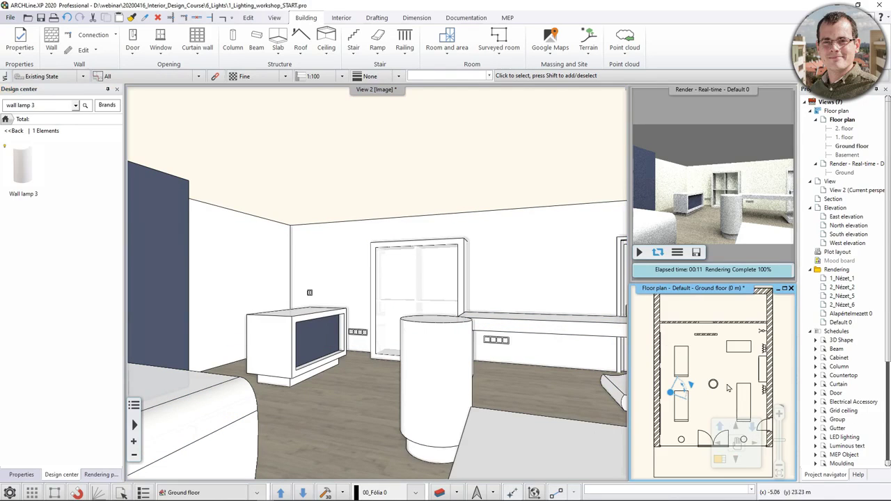
left_click(721, 460)
middle_click_drag(392, 249, 336, 278)
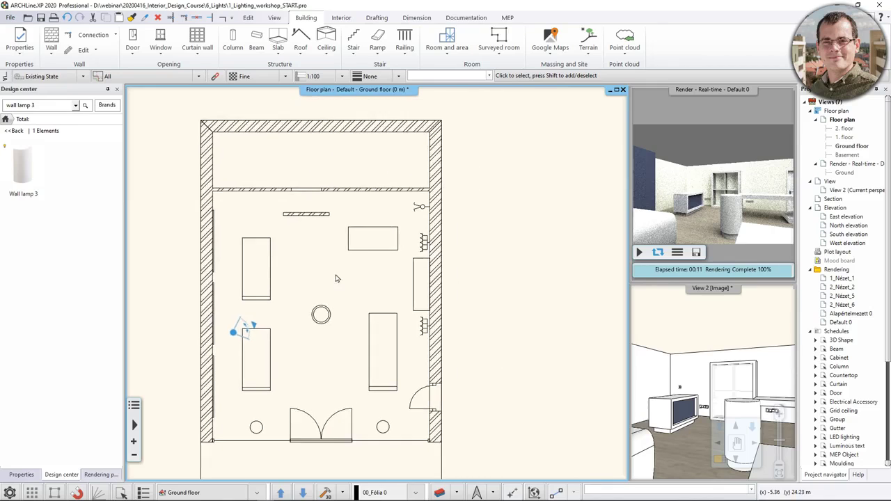
scroll(383, 219, "up", 3)
left_click(23, 167)
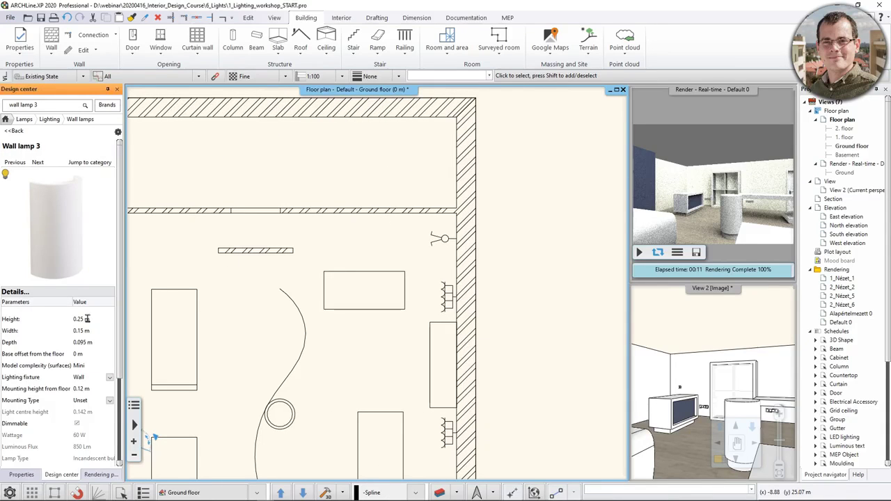
left_click(84, 354)
type("1600mm")
key("Return")
Place Wall lamp 3 on the inner face of the cabinet's wall, centred on the socket group above the cabinet in plan.
left_click_drag(83, 230, 452, 297)
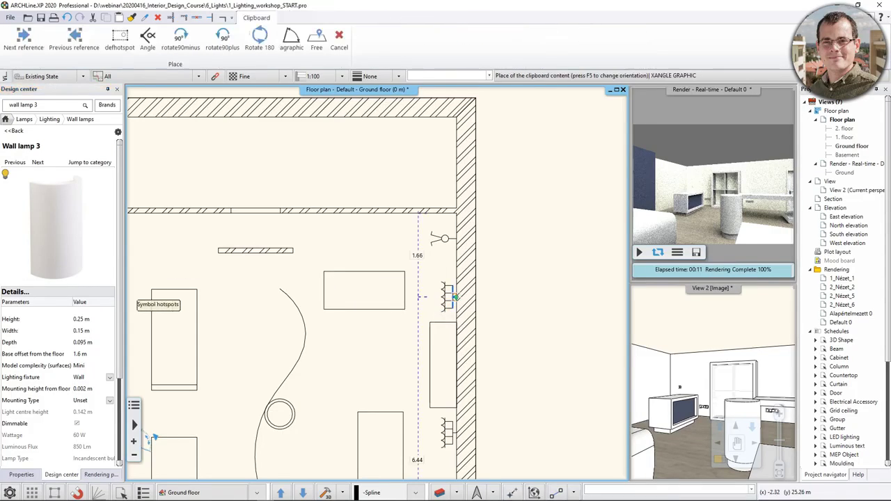
scroll(473, 310, "up", 5)
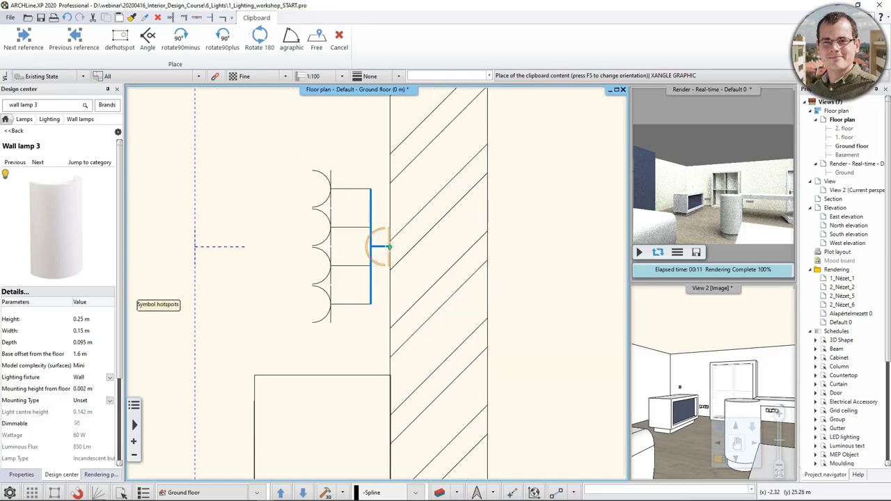
left_click(389, 247)
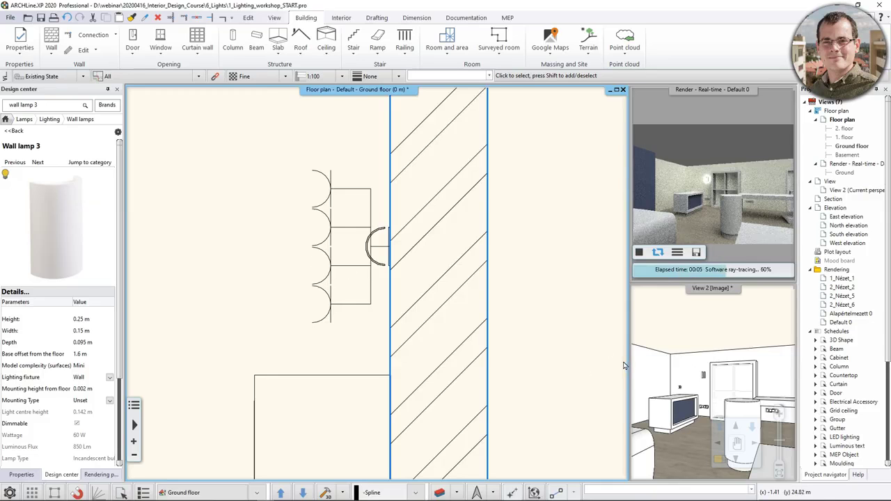
Make View 2 the main view and place a second Wall lamp 3 between the shelving cabinet and the door, above the sockets.
left_click(728, 351)
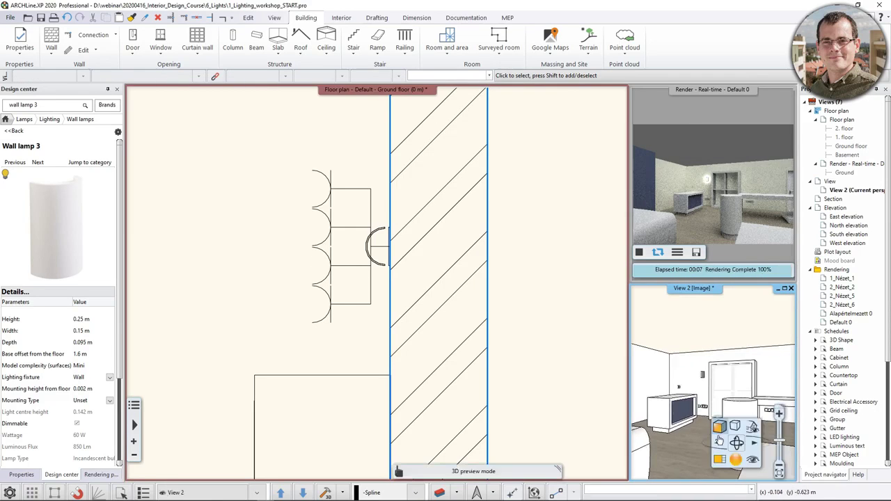
left_click(785, 289)
middle_click_drag(432, 328, 429, 280)
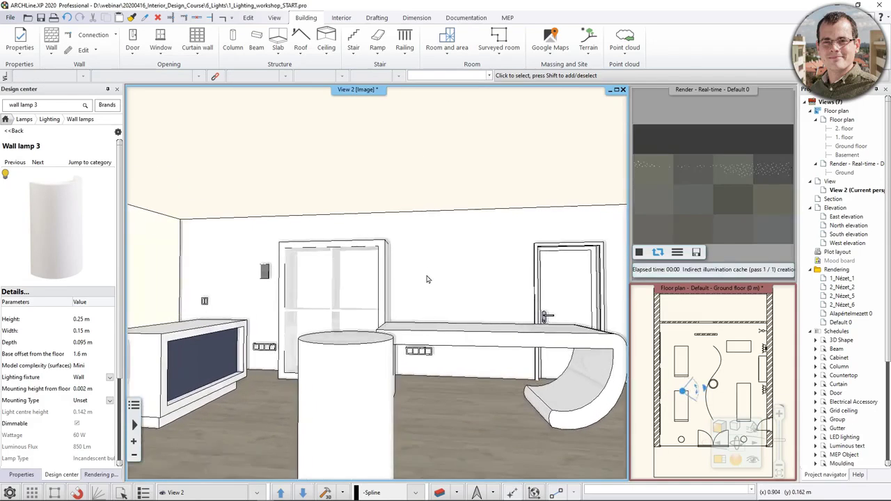
left_click_drag(117, 234, 421, 286)
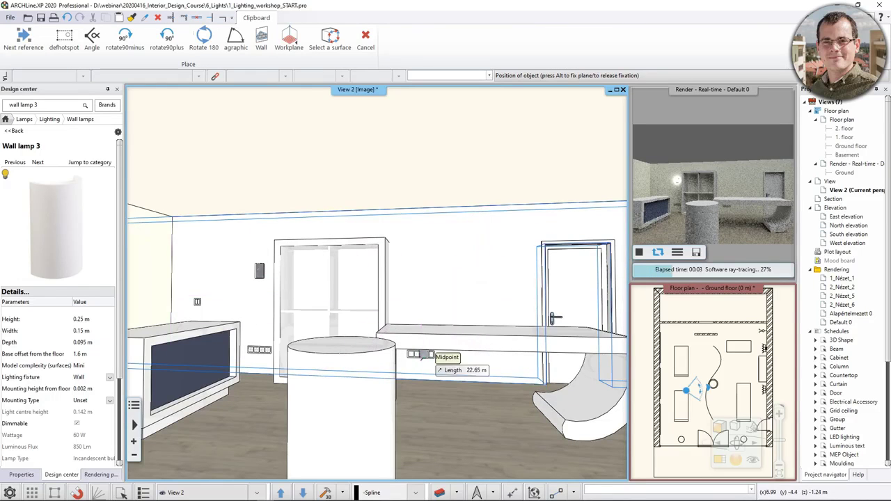
left_click(421, 277)
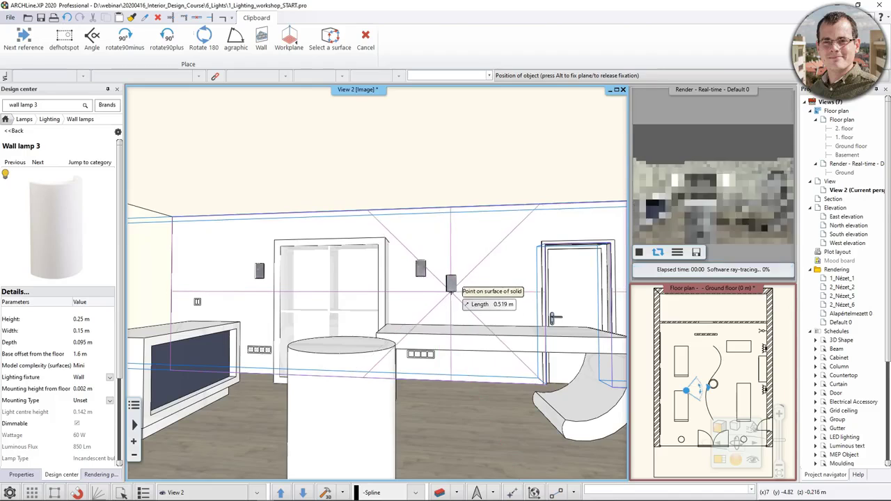
key("Escape")
Set the base elevation of the wall lamp between the cabinet and the door to 1.6 m.
scroll(439, 283, "up", 5)
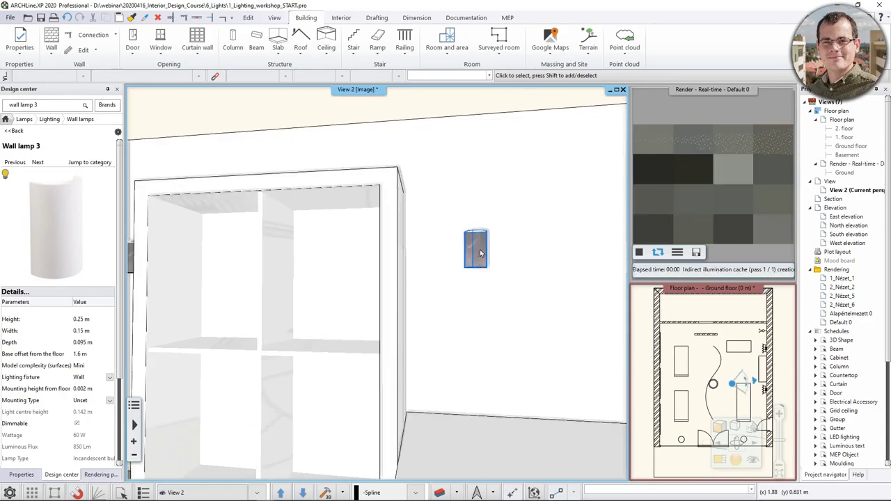
left_click(470, 262)
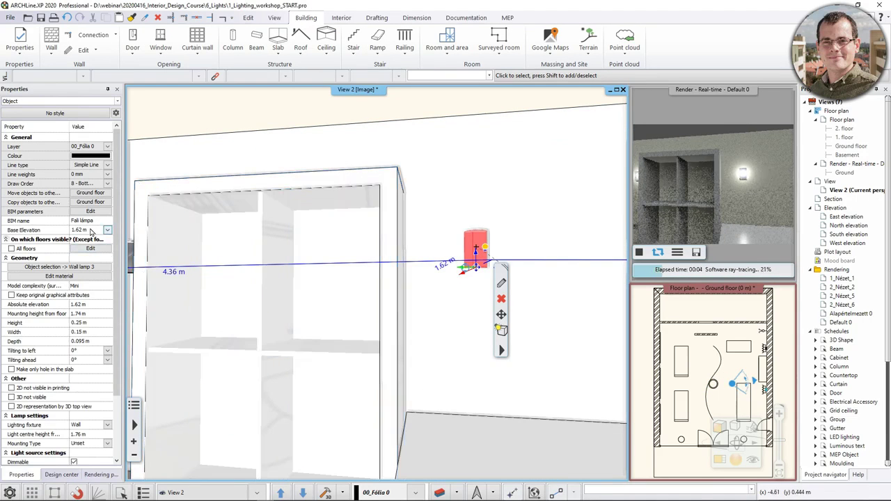
left_click(87, 230)
type("1")
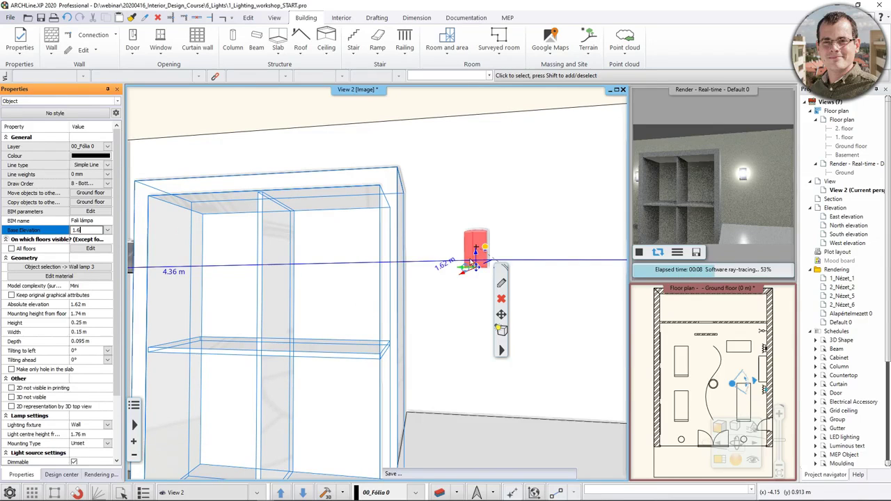
key("Return")
middle_click_drag(497, 247, 533, 248)
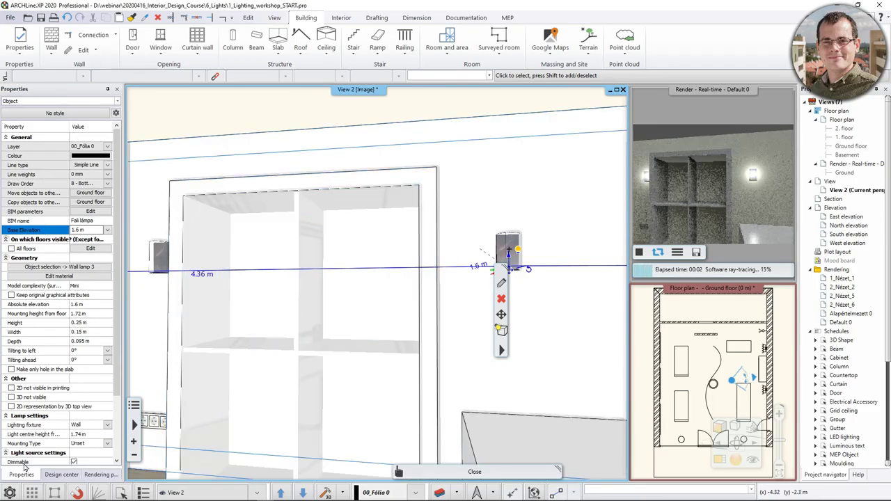
Set the project's primary unit of measurement to millimetres.
left_click(9, 493)
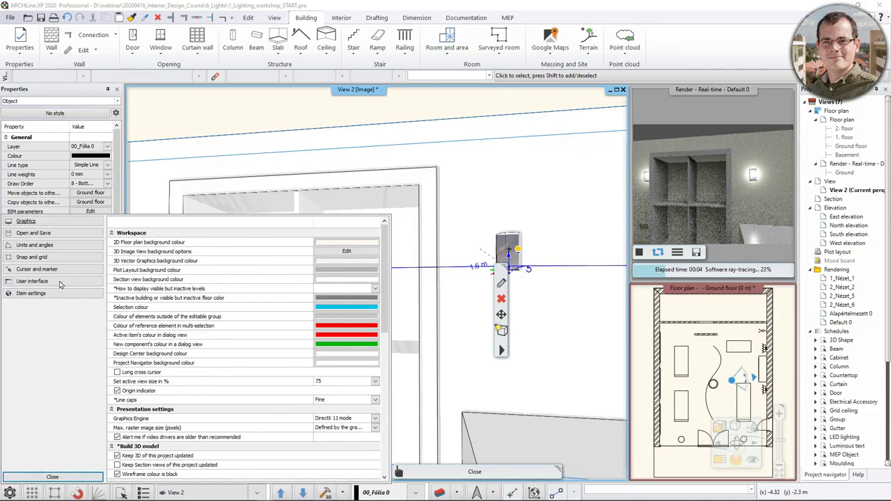
left_click(45, 247)
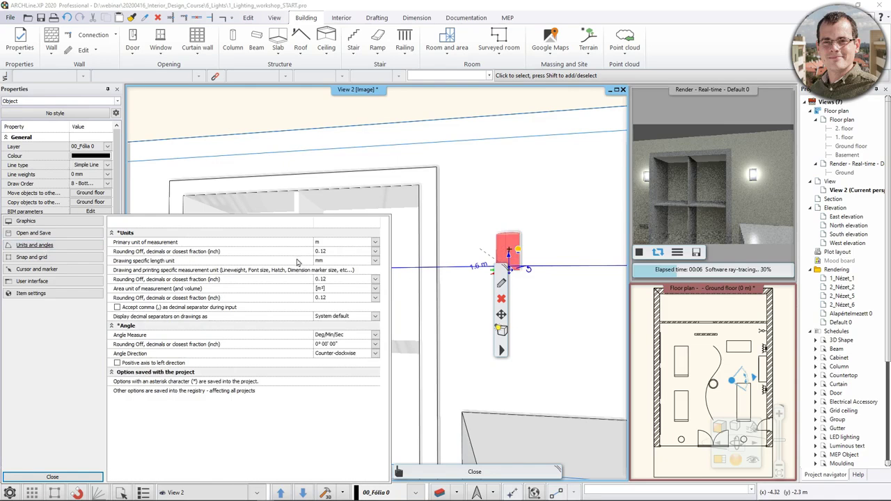
left_click(375, 243)
left_click(366, 251)
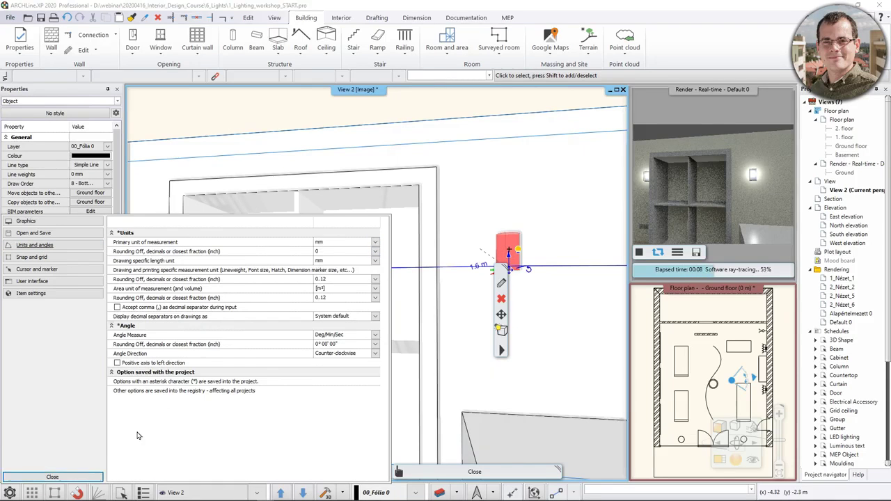
left_click(82, 477)
Make the ground floor plan the main view, showing the whole showroom.
scroll(445, 299, "down", 3)
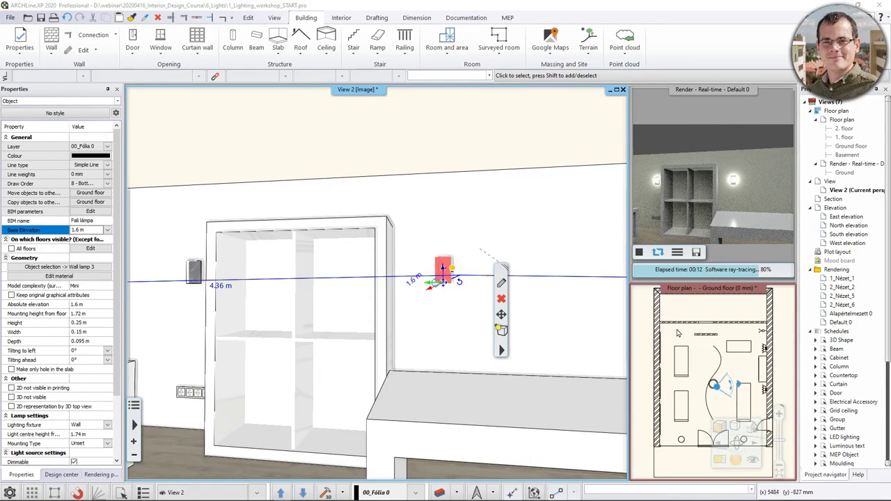
middle_click_drag(749, 363, 736, 357)
left_click(721, 460)
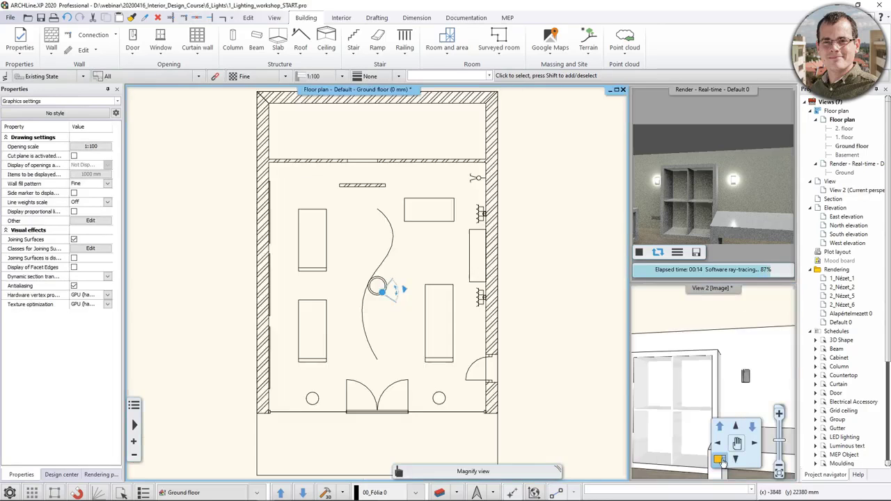
middle_click_drag(437, 317, 436, 333)
scroll(417, 320, "down", 2)
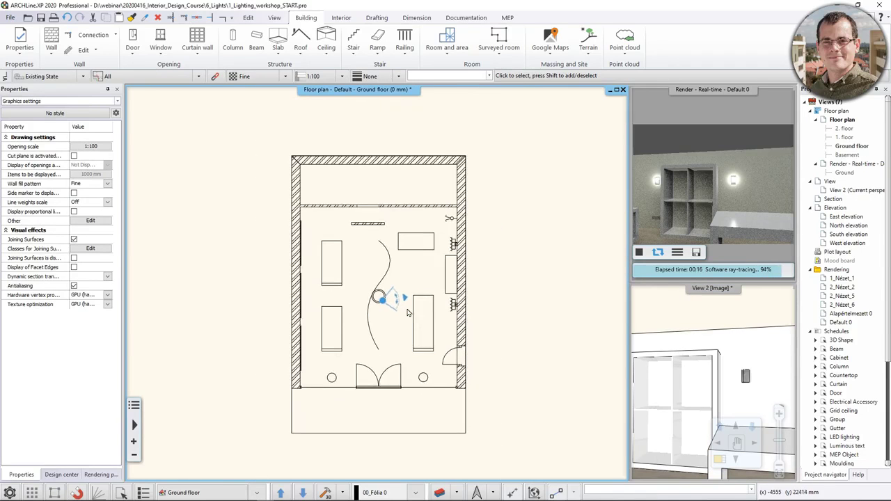
Check which layer the curved spline in the showroom is on, and hide the -Spline layer with Layer walk.
left_click(373, 341)
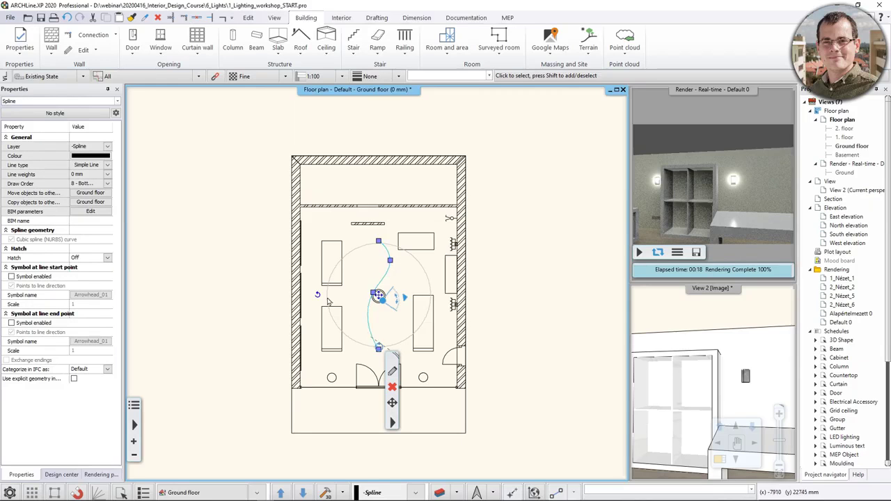
left_click(89, 147)
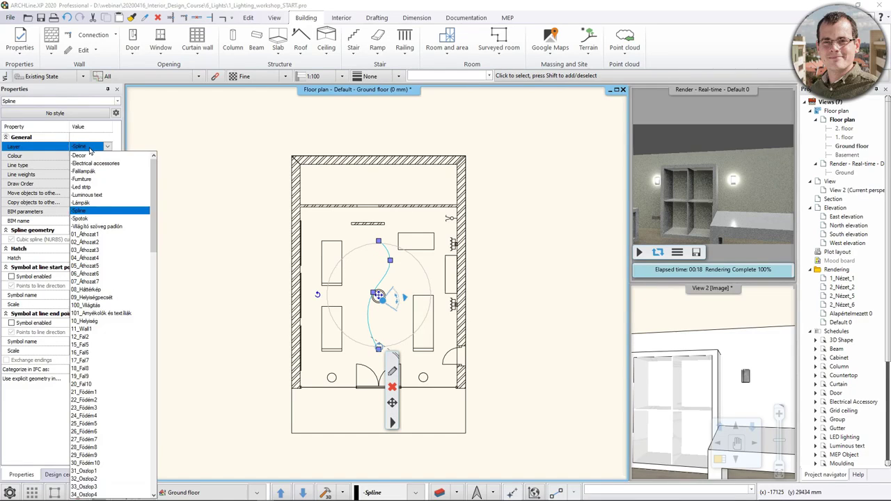
left_click(261, 301)
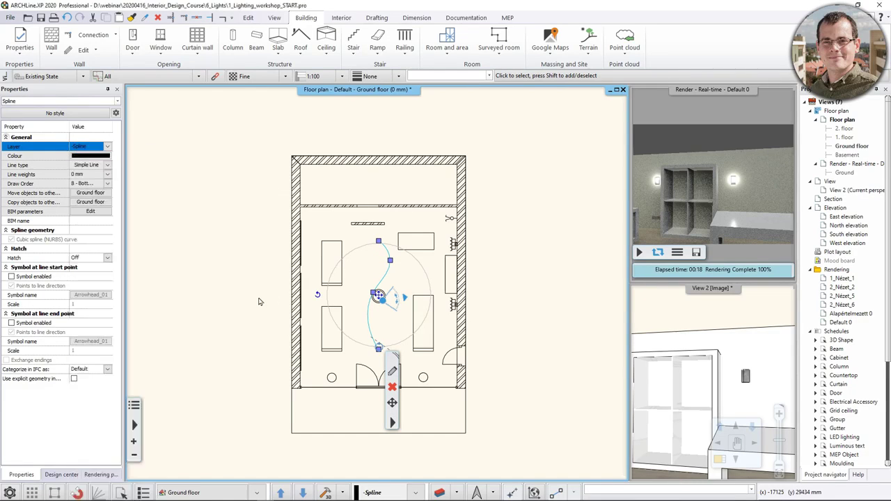
left_click(453, 493)
left_click(464, 446)
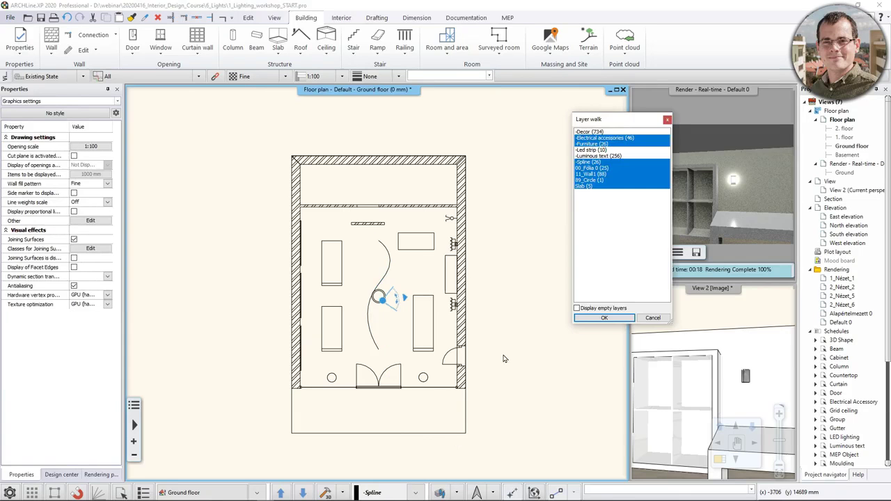
left_click(600, 168)
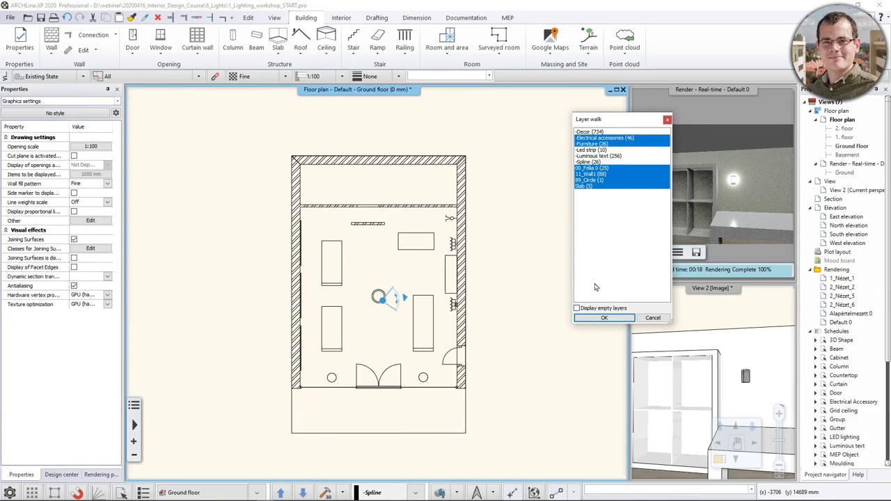
left_click(605, 318)
Orient View 2 towards the room corner and create a plain auto ceiling in the Solid ceiling style over the main showroom room.
scroll(389, 381, "up", 2)
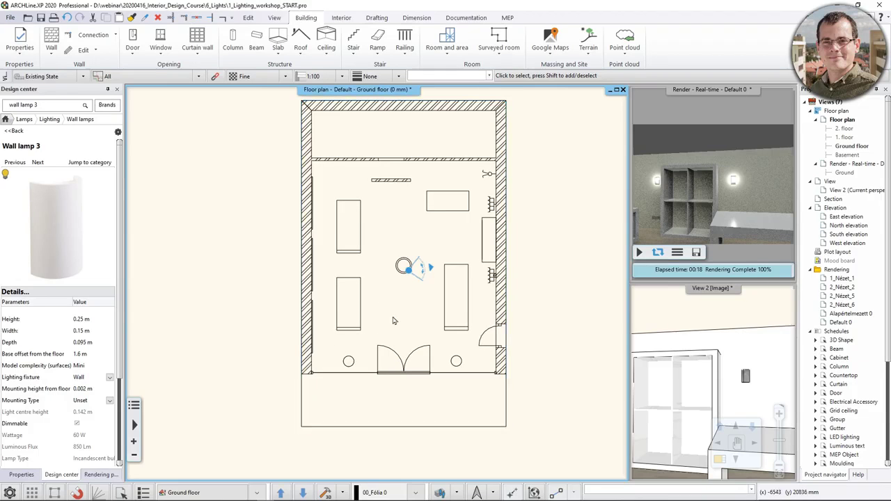
left_click(715, 352)
mouse_move(717, 352)
middle_mouse_down()
mouse_move(666, 370)
mouse_move(736, 352)
mouse_move(724, 366)
middle_mouse_up()
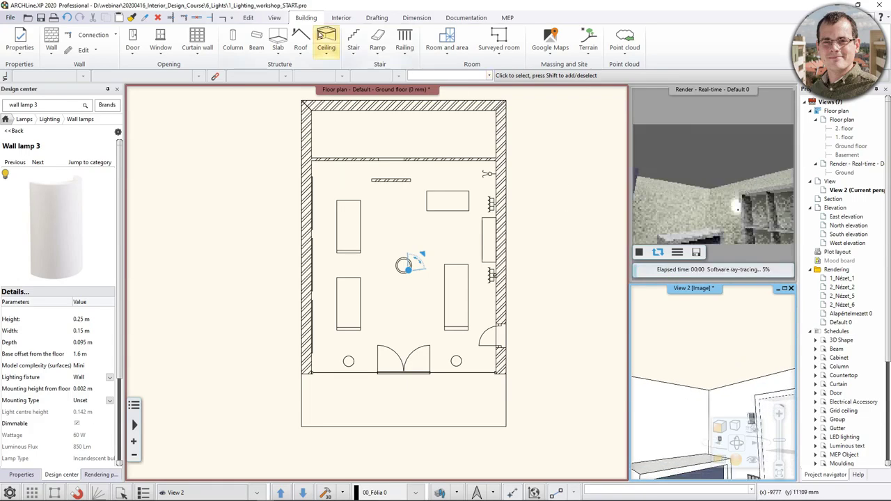
left_click(326, 43)
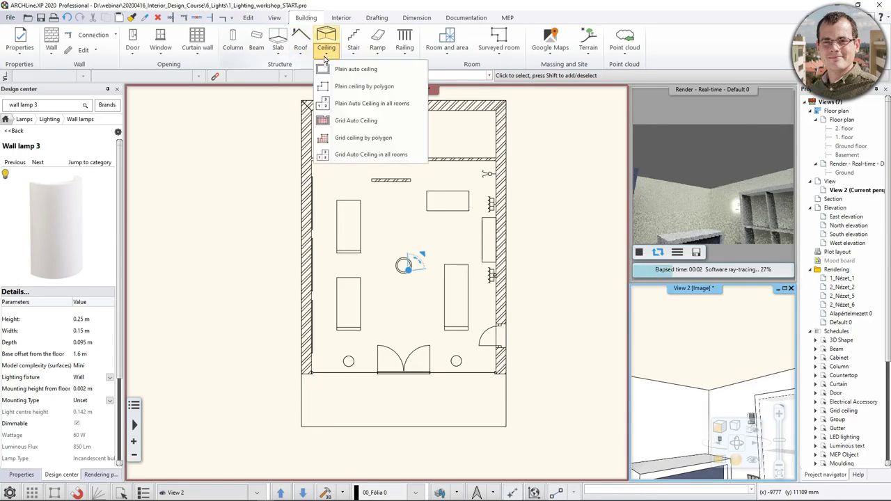
left_click(352, 69)
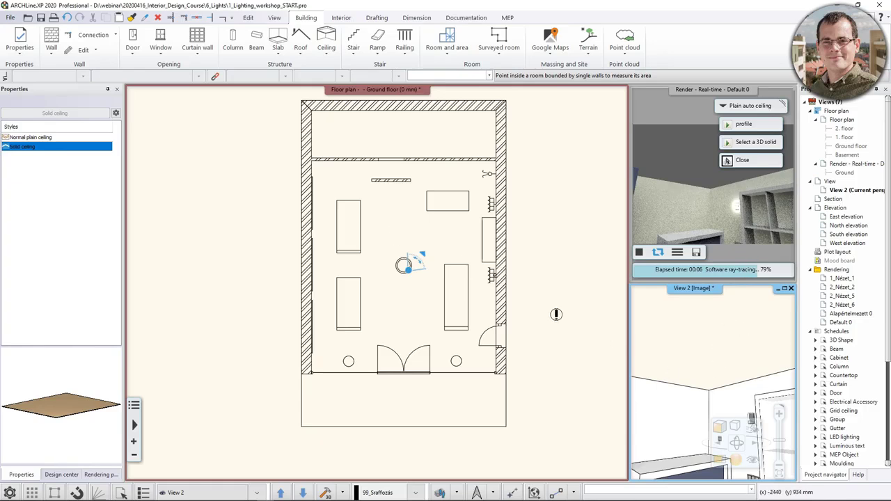
left_click(417, 249)
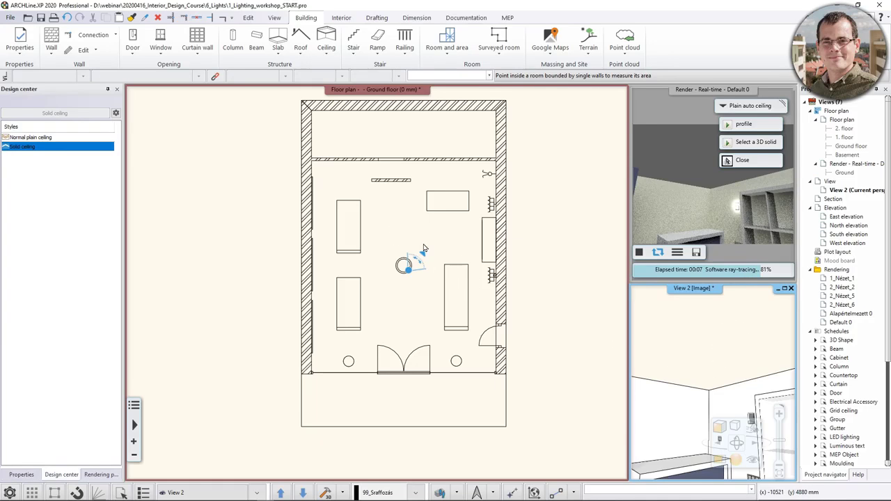
left_click(326, 55)
left_click(352, 67)
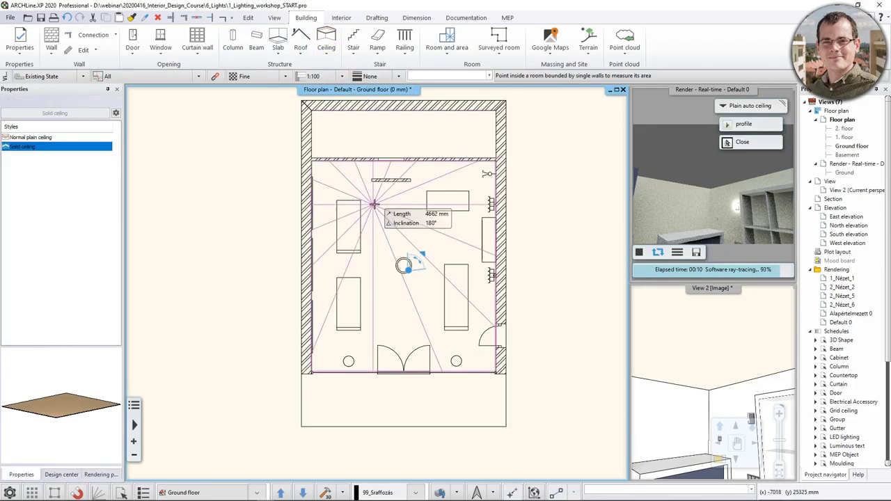
left_click(404, 261)
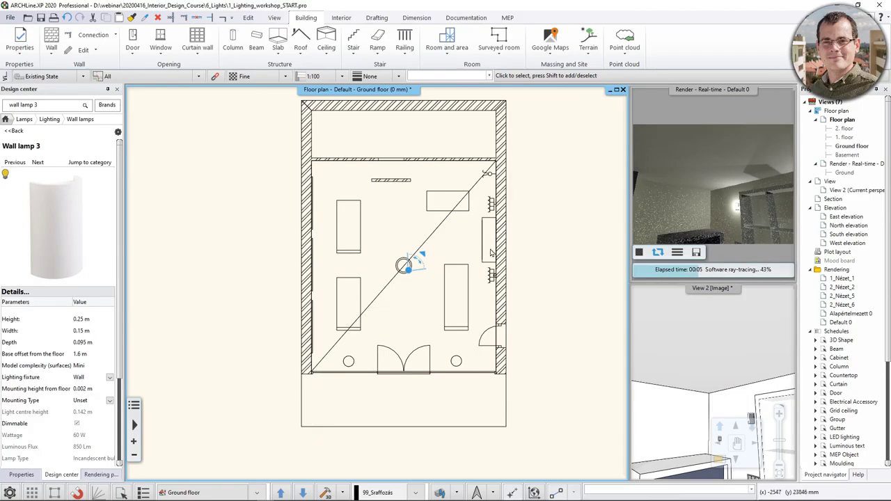
Set the plain ceiling's relative elevation to 2680 mm and its 2D representation to Top View.
left_click(435, 235)
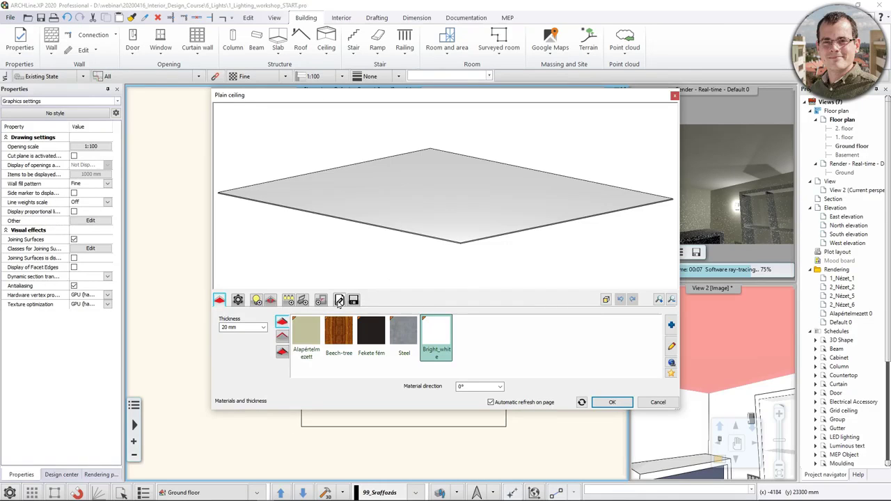
left_click(339, 299)
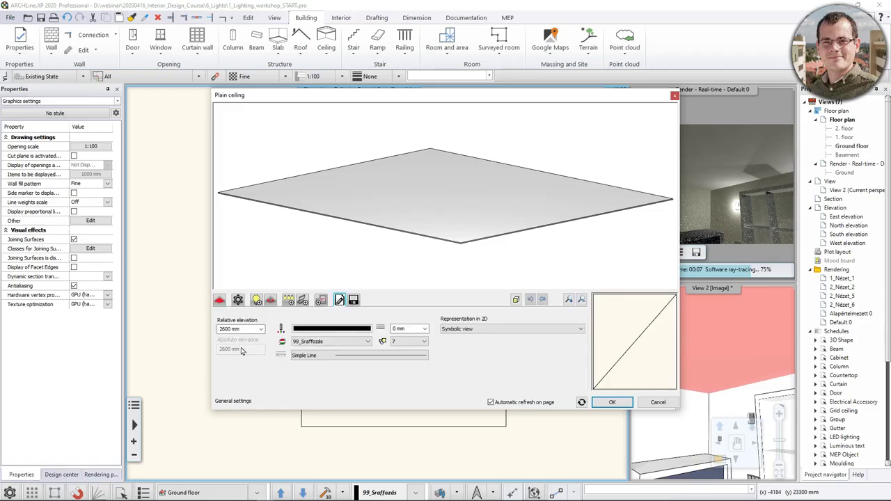
left_click(230, 329)
left_click(230, 330)
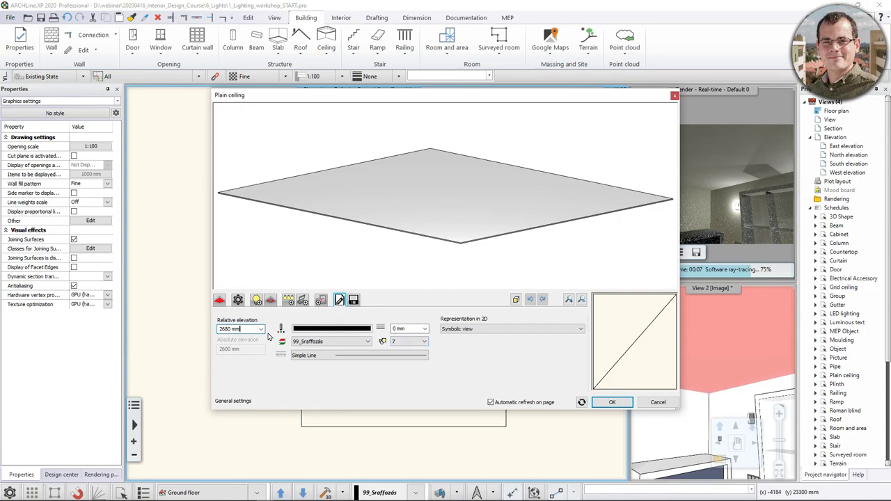
key("Return")
left_click(582, 330)
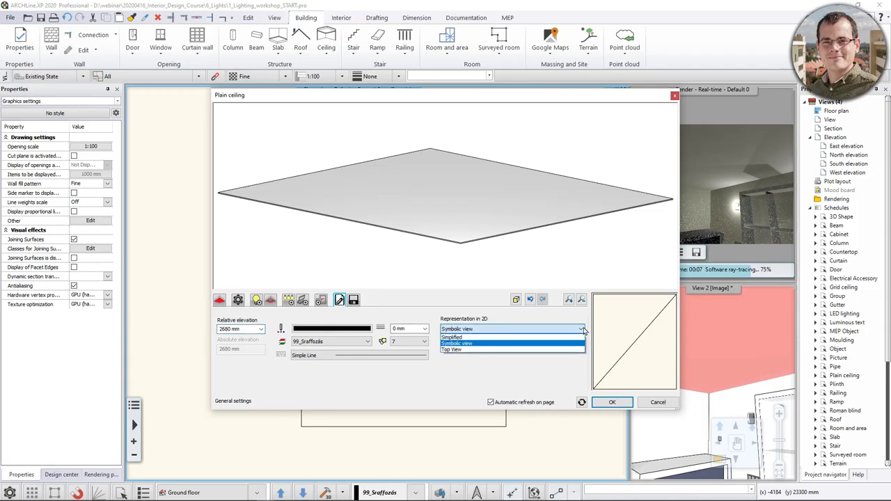
left_click(468, 350)
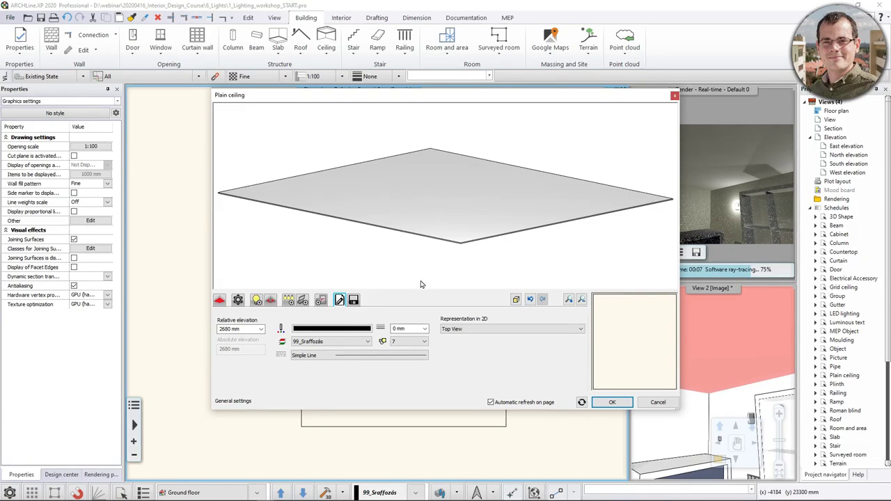
Choose the four-lamp Series of spot lamps among the ceiling's default lamp series and set its number of items on the path to 4.
left_click(239, 301)
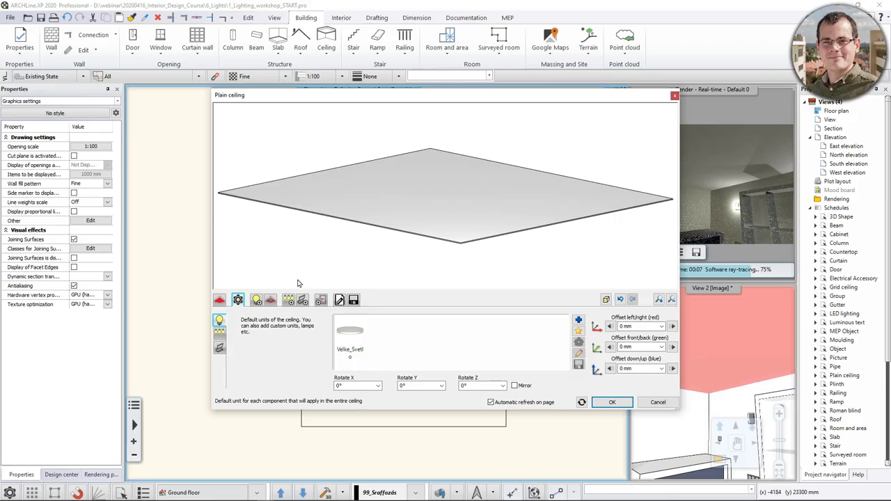
left_click(219, 336)
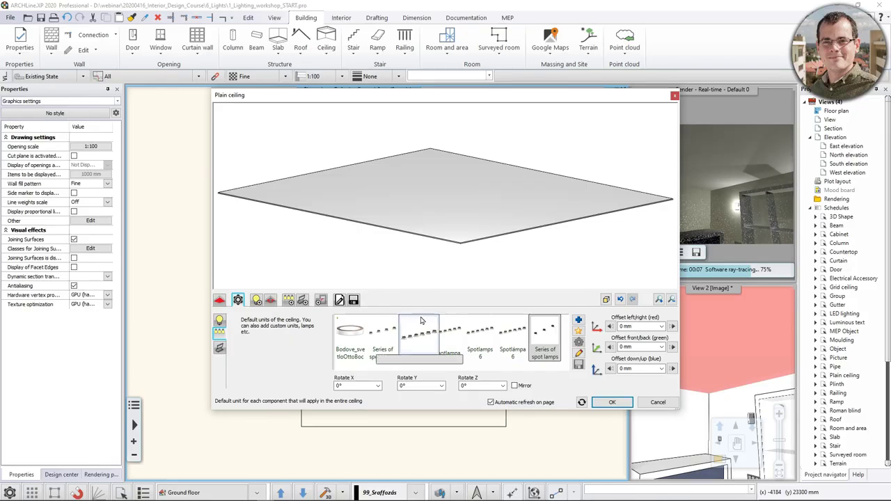
left_click(387, 346)
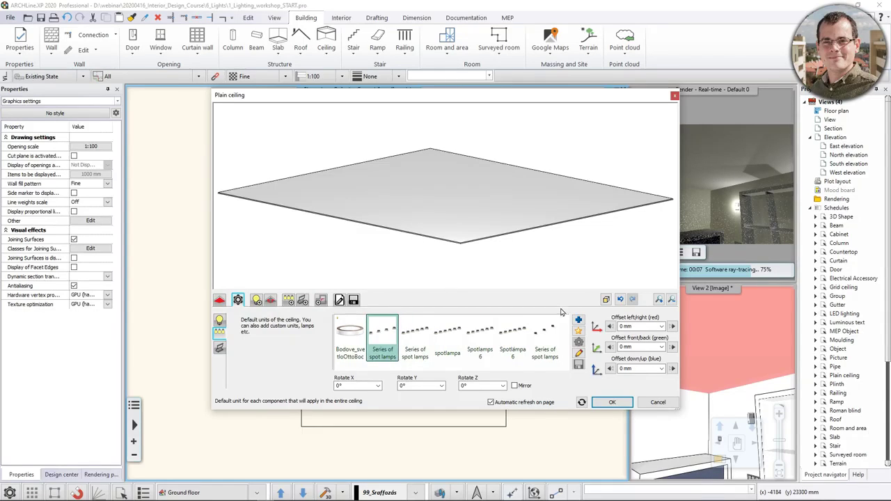
left_click(577, 356)
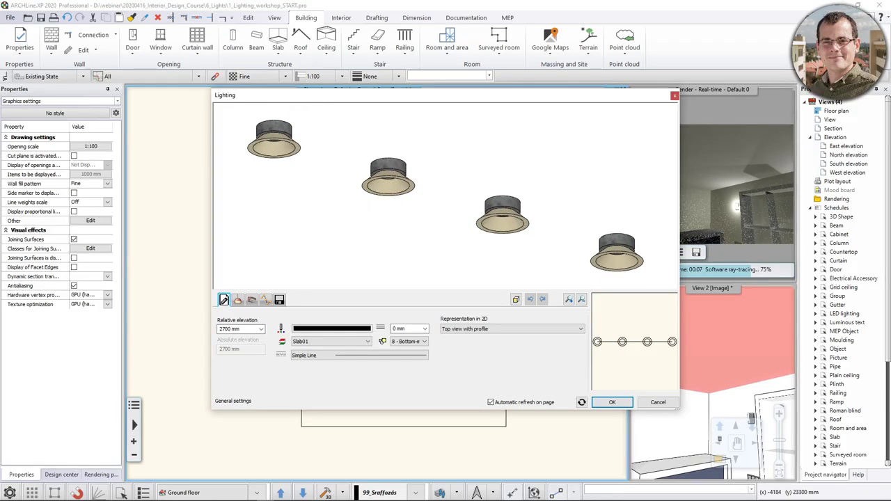
left_click(267, 299)
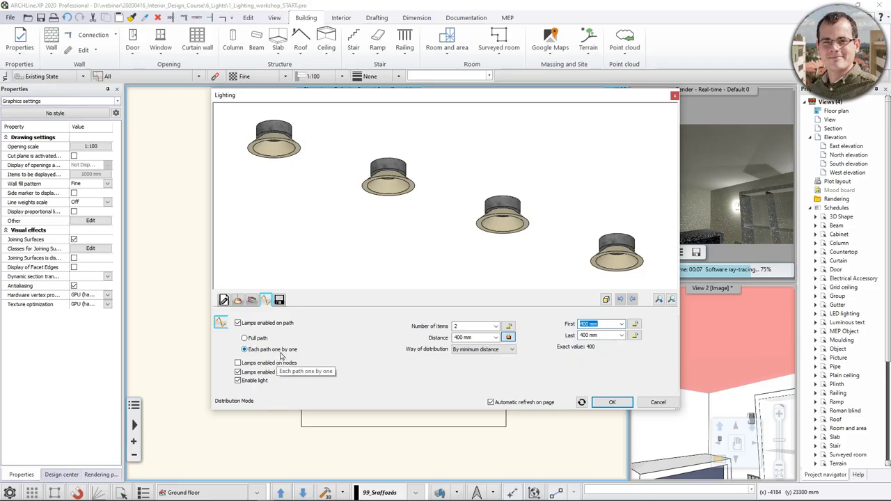
left_click(476, 327)
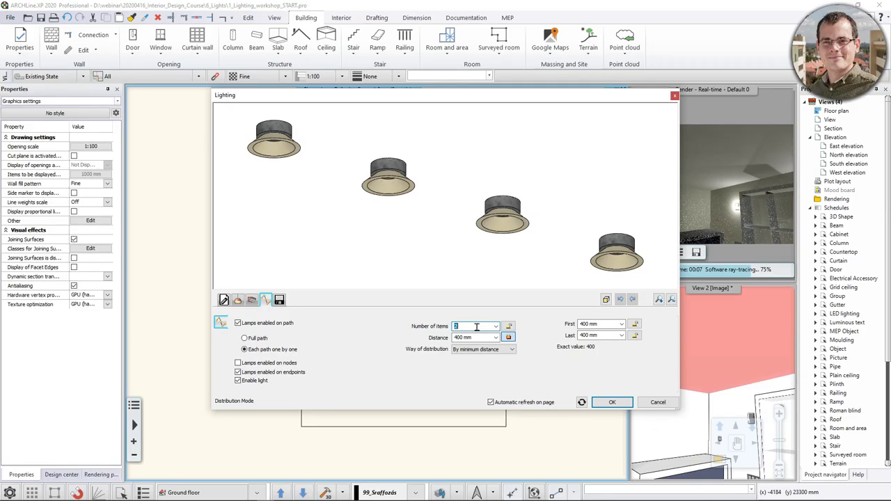
key("Return")
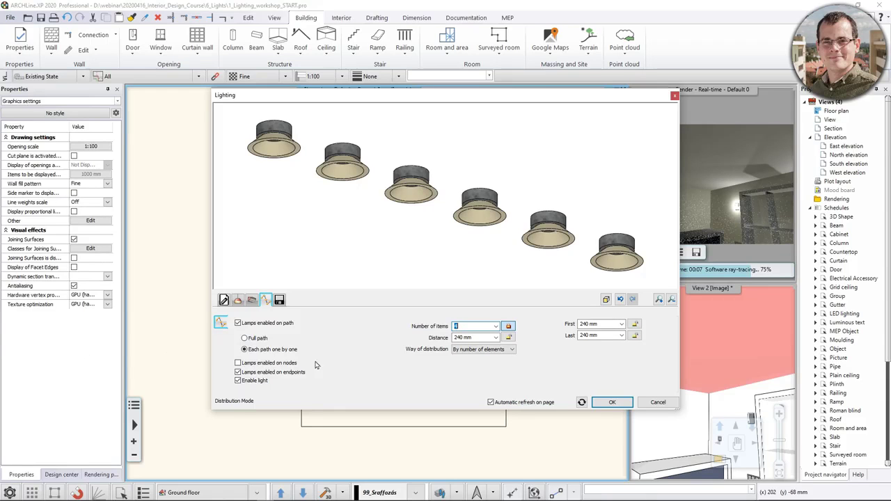
Save the lamp series to the library as a new item named Webinar Spot Lamps 6 and accept it for the ceiling.
left_click(280, 300)
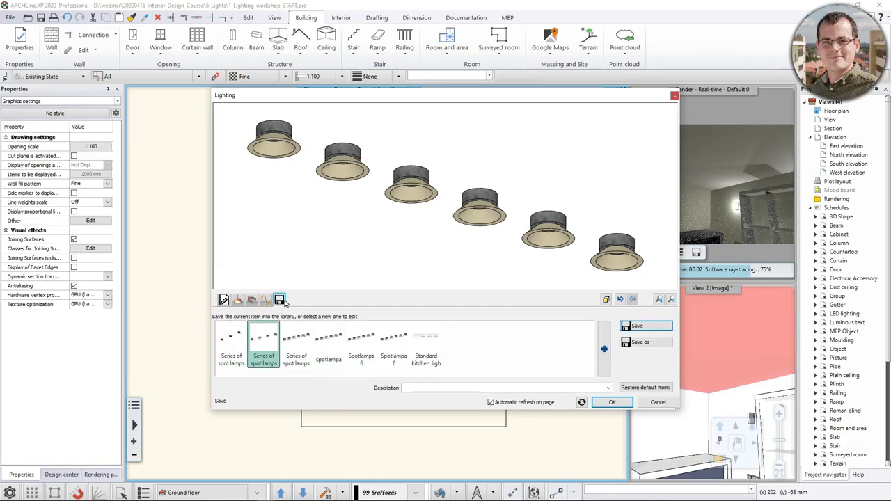
left_click(646, 346)
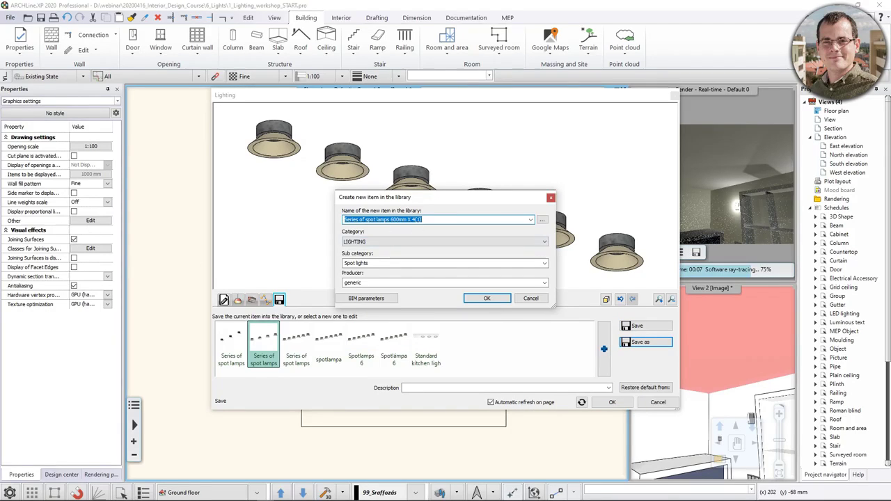
left_click(449, 220)
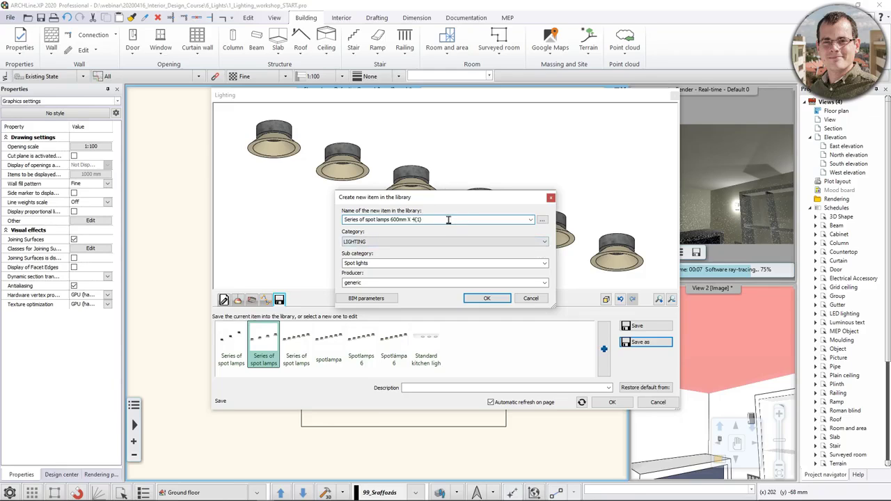
left_click_drag(448, 220, 332, 223)
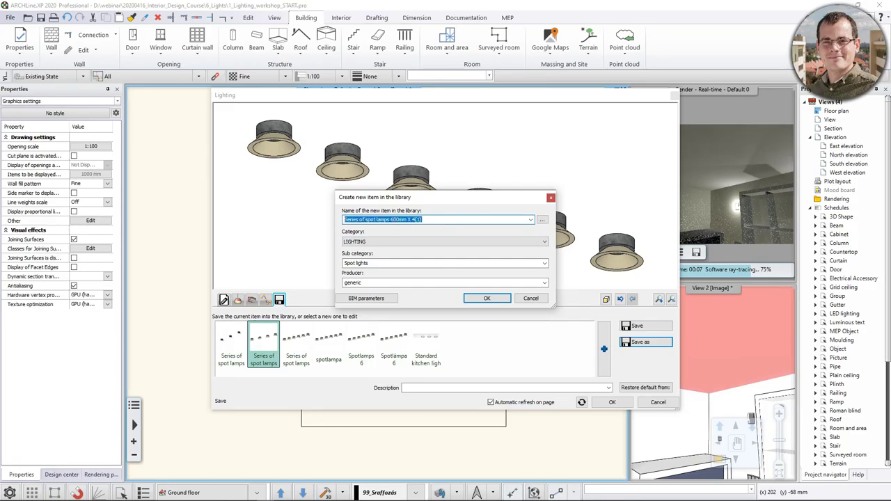
type("Webinar Spot Lamps 6")
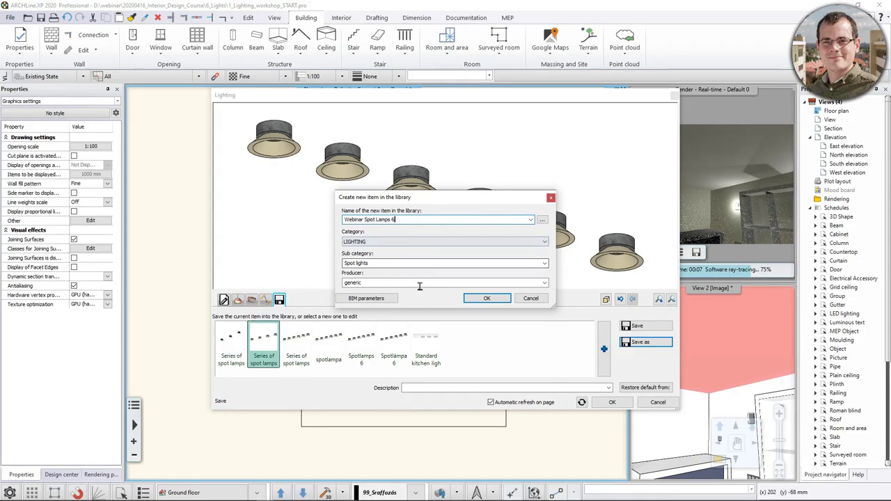
left_click(486, 298)
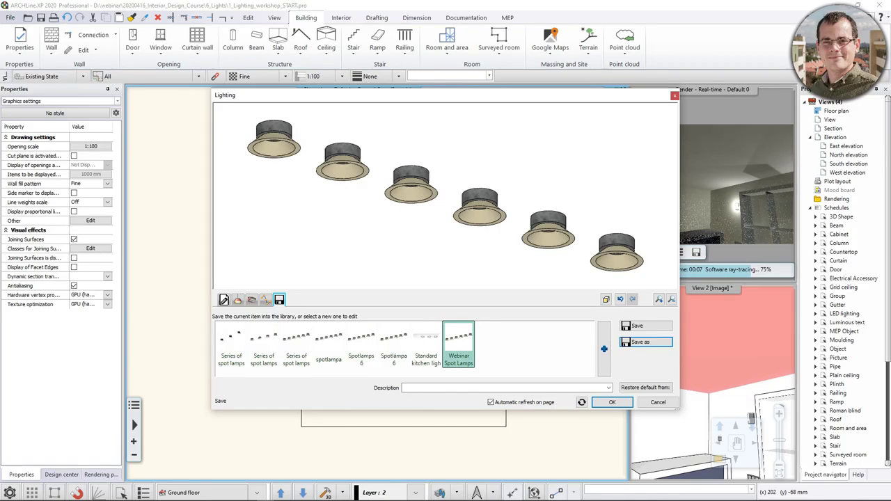
left_click(612, 401)
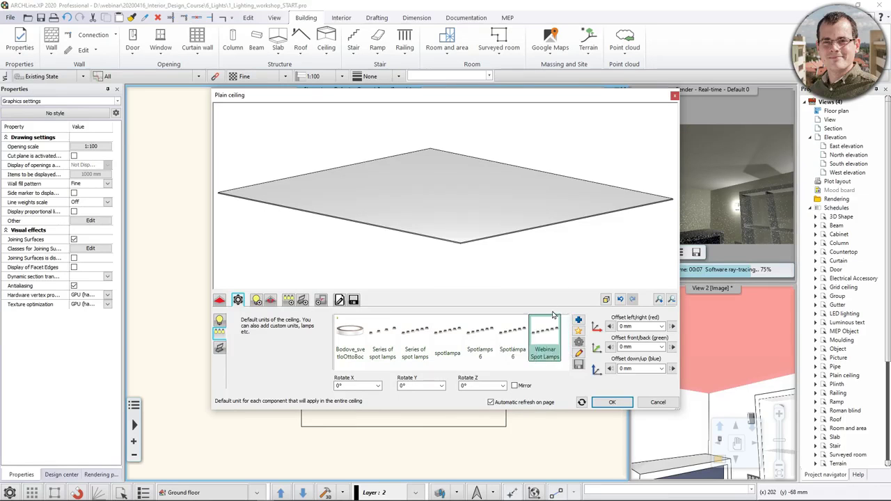
Set the down/up offset of the ceiling's Webinar Spot Lamps default series to 4 mm.
left_click(531, 334)
double_click(628, 369)
type("4")
Lay out the ceiling's spot lamps along a Vertical base profile through the middle of the ceiling.
left_click(289, 301)
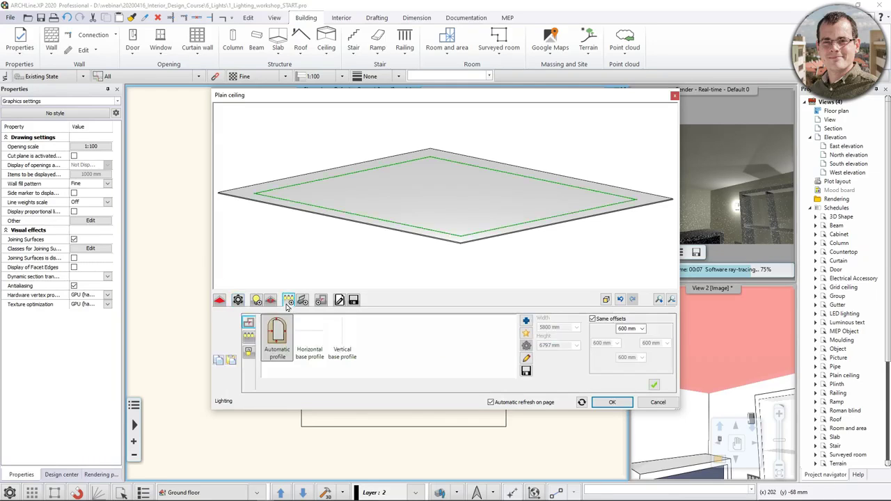
left_click(339, 335)
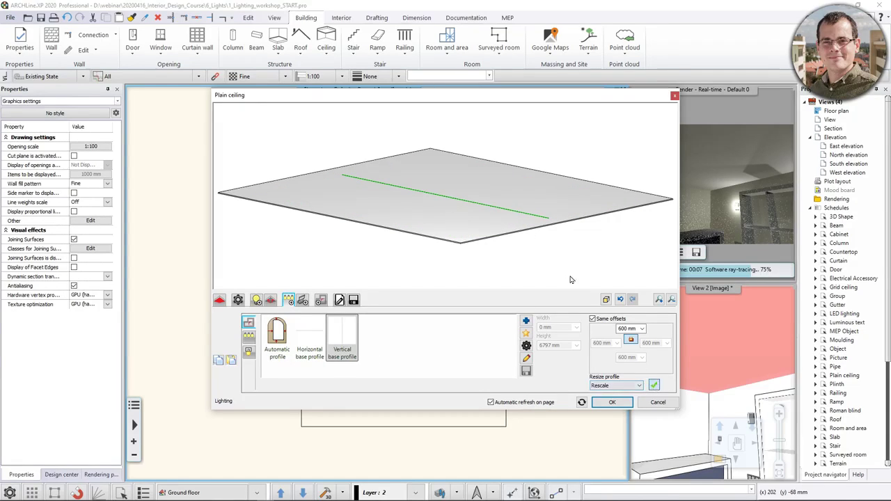
middle_click_drag(527, 223, 457, 185)
scroll(484, 197, "up", 4)
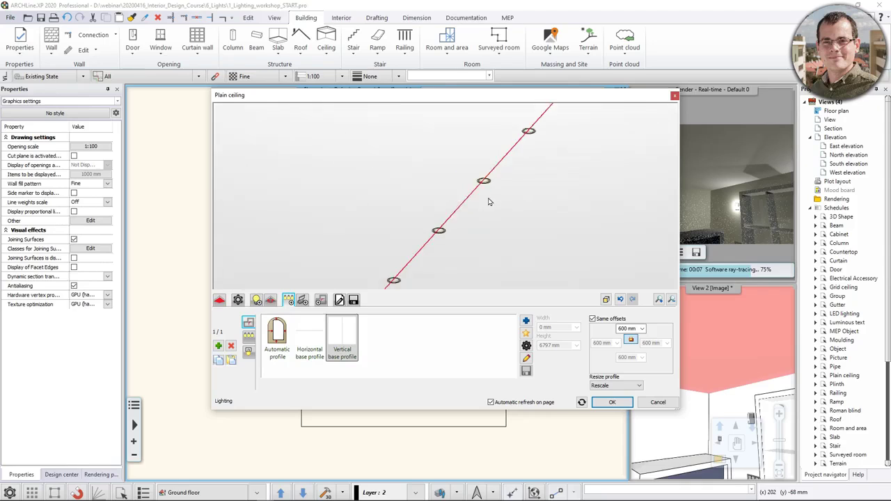
scroll(449, 183, "up", 3)
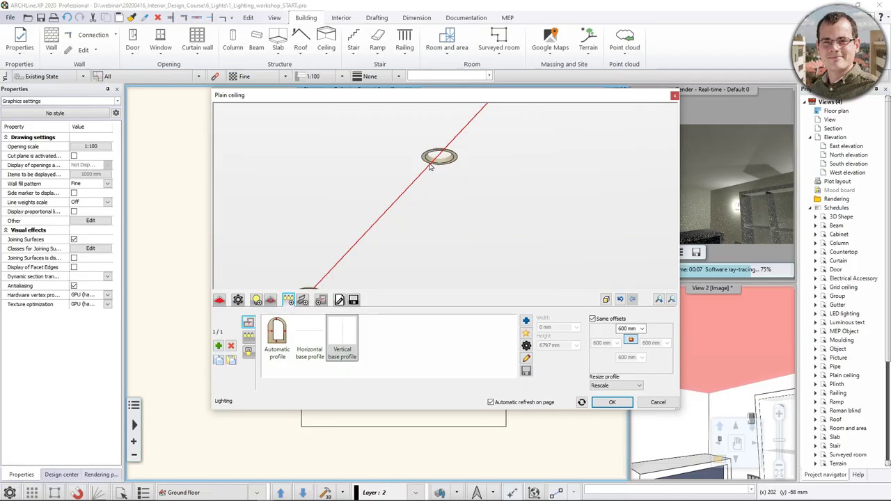
scroll(439, 163, "down", 3)
scroll(450, 169, "down", 3)
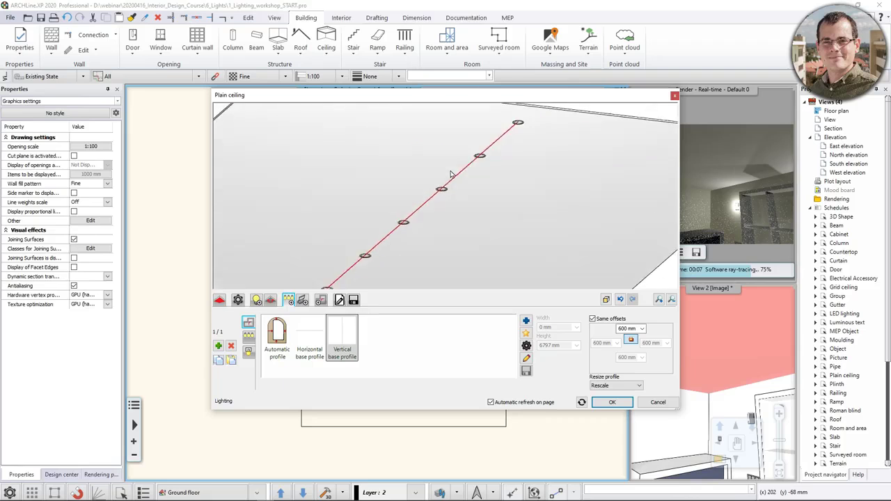
Make holes in the false ceiling for the spot lamps using the Circle profile.
left_click(249, 352)
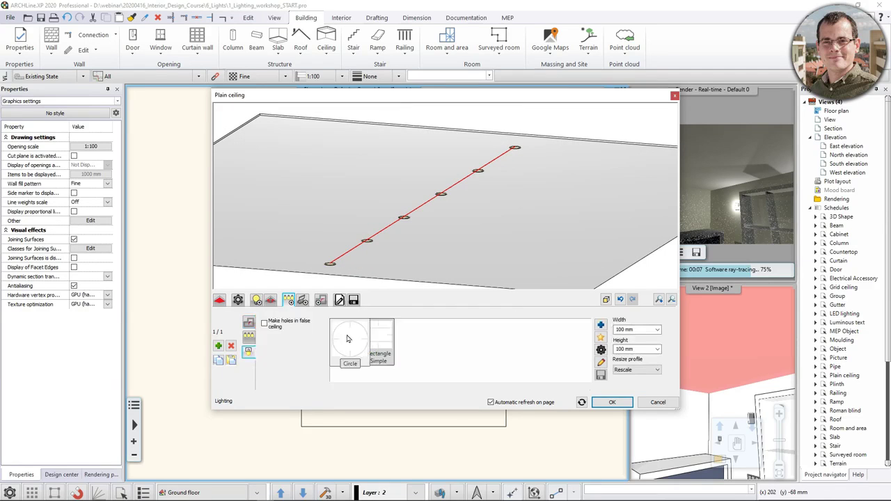
scroll(450, 222, "up", 5)
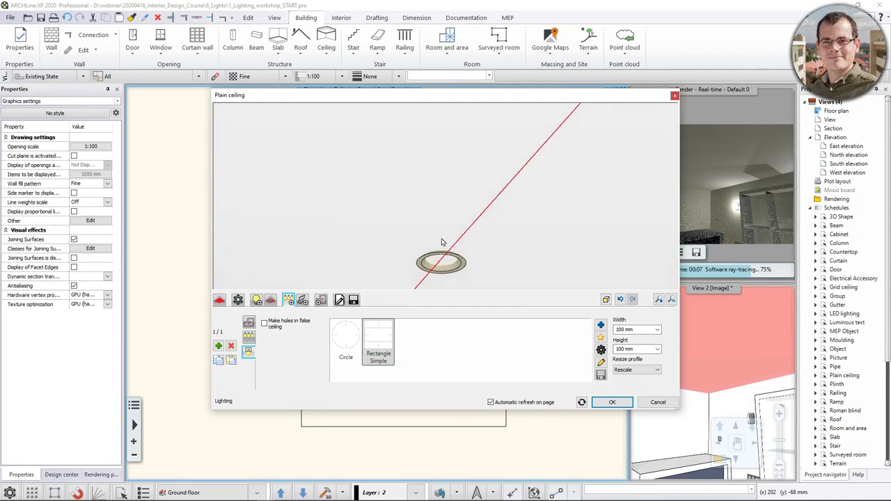
left_click(348, 340)
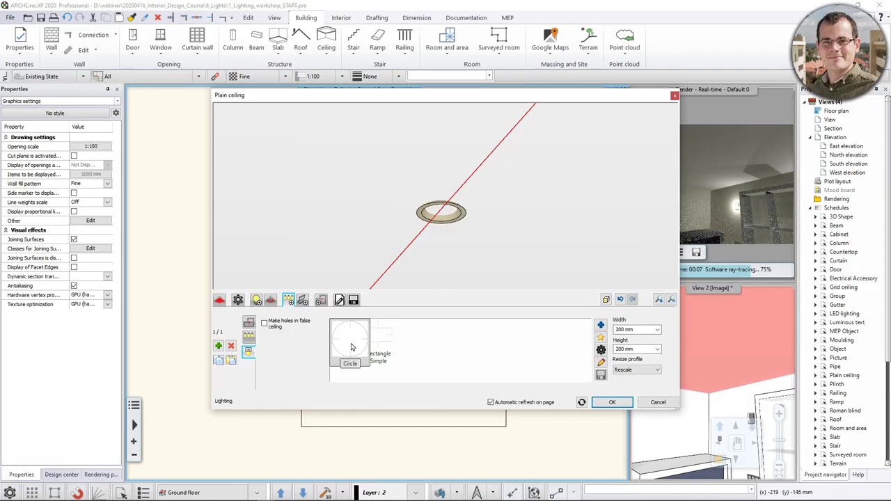
left_click(265, 323)
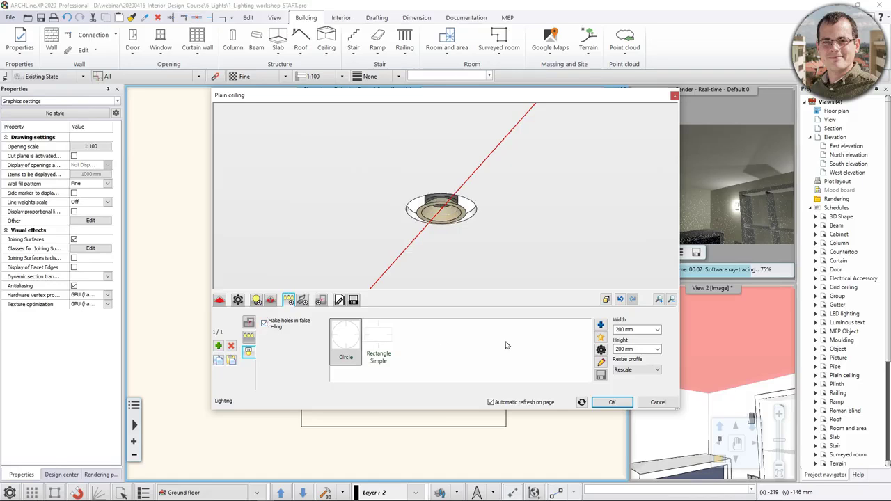
Set the width and height of the circular lamp holes to 100 mm.
left_click(626, 329)
type("100")
key("Return")
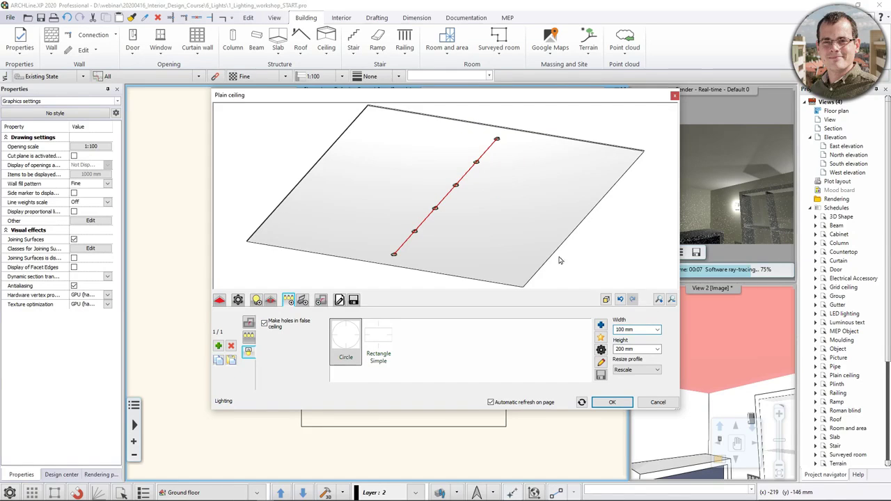
scroll(481, 224, "up", 8)
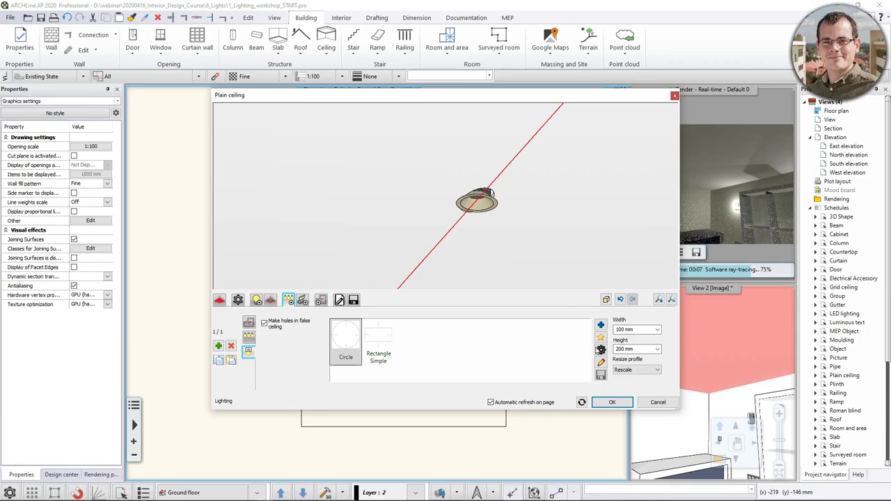
left_click(625, 349)
type("100")
left_click(672, 301)
scroll(527, 264, "up", 5)
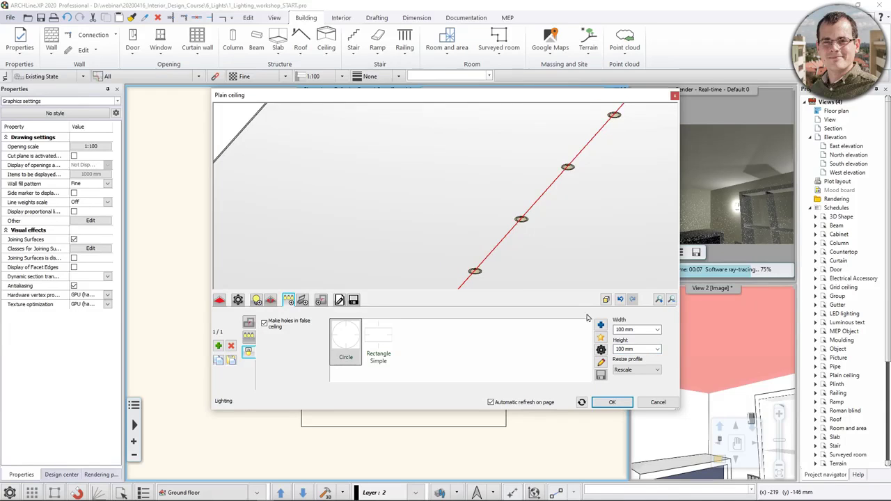
left_click(601, 350)
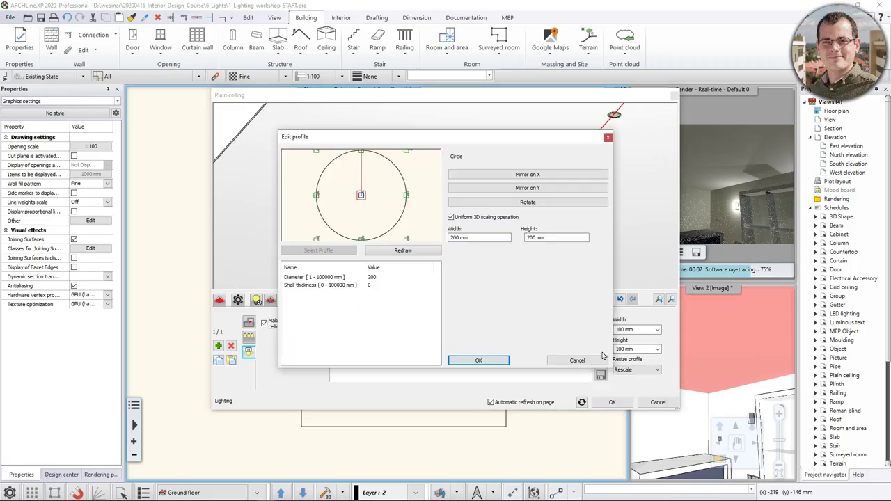
left_click(610, 140)
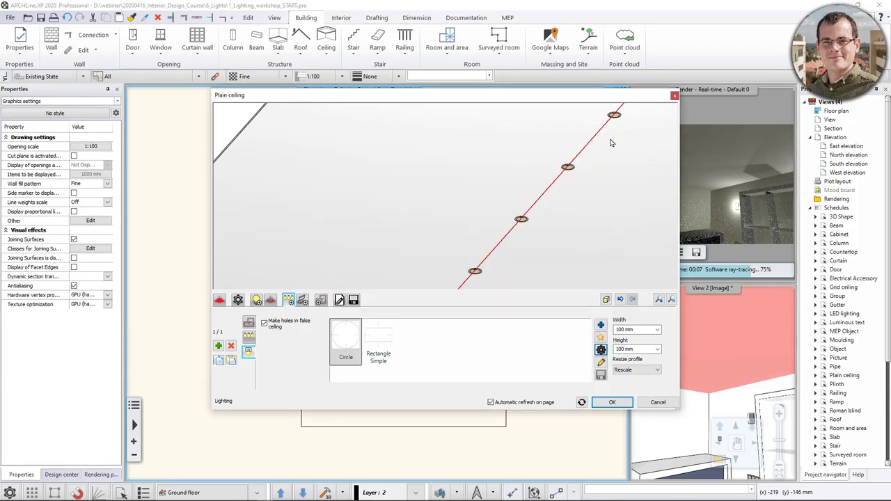
middle_click_drag(574, 146, 567, 173)
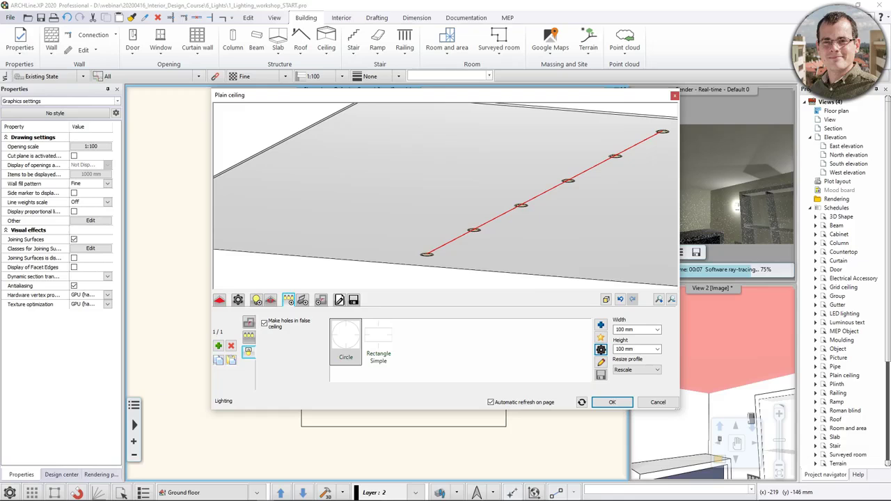
Turn off equal offsets for the lamp row, release its right offset and set its left offset to 500 mm.
left_click(248, 323)
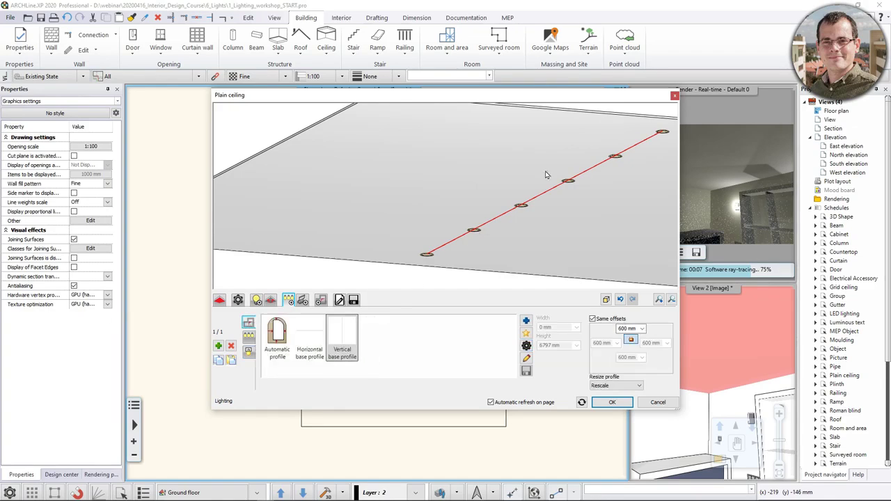
middle_click_drag(480, 190, 474, 217)
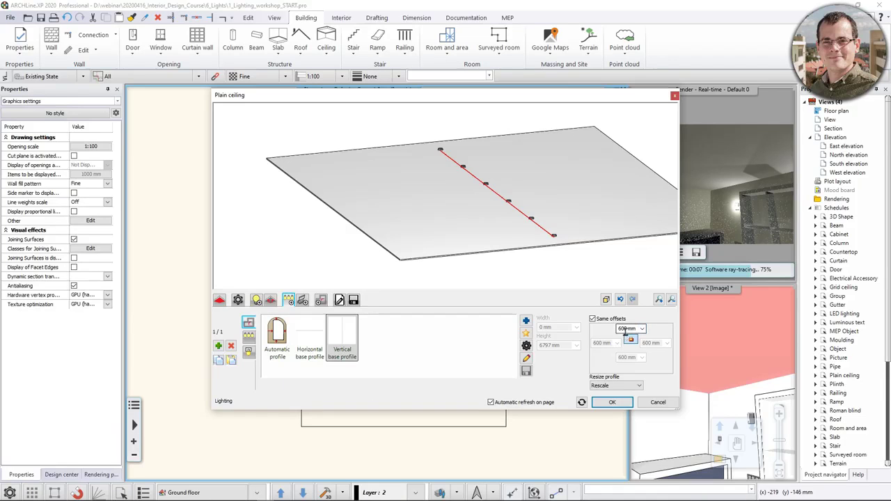
left_click(593, 319)
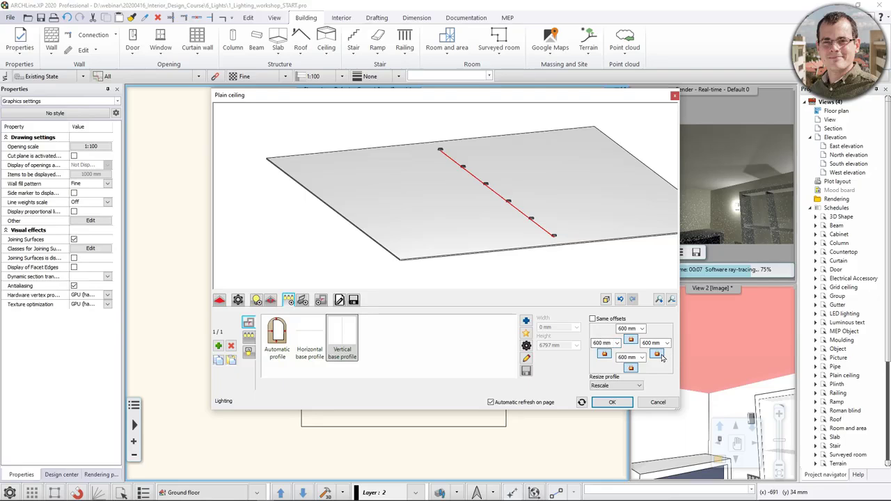
left_click(657, 354)
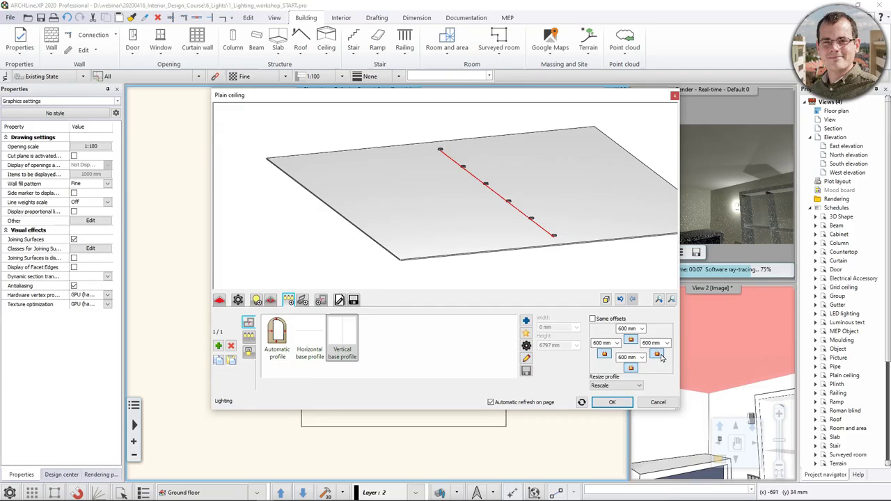
left_click(603, 343)
type("500")
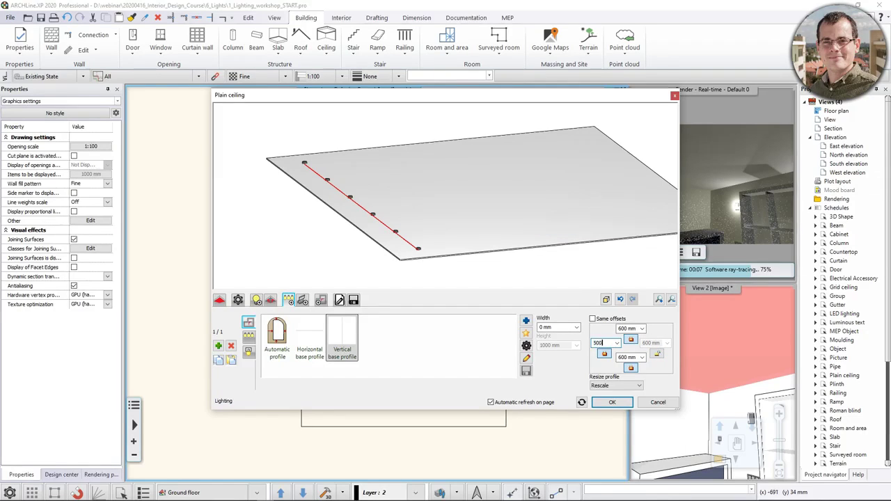
key("Return")
Set the lamp row's top and bottom offsets from the ceiling edges to 500 mm.
left_click(631, 328)
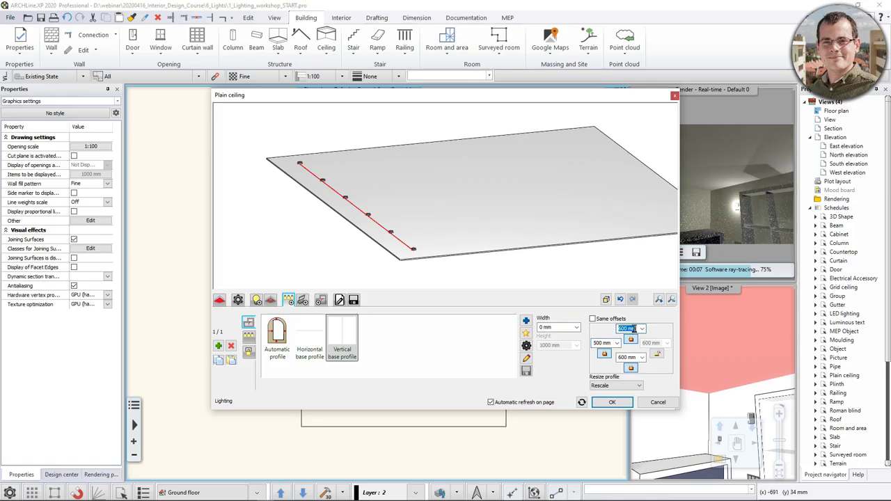
type("500")
key("Return")
left_click(632, 358)
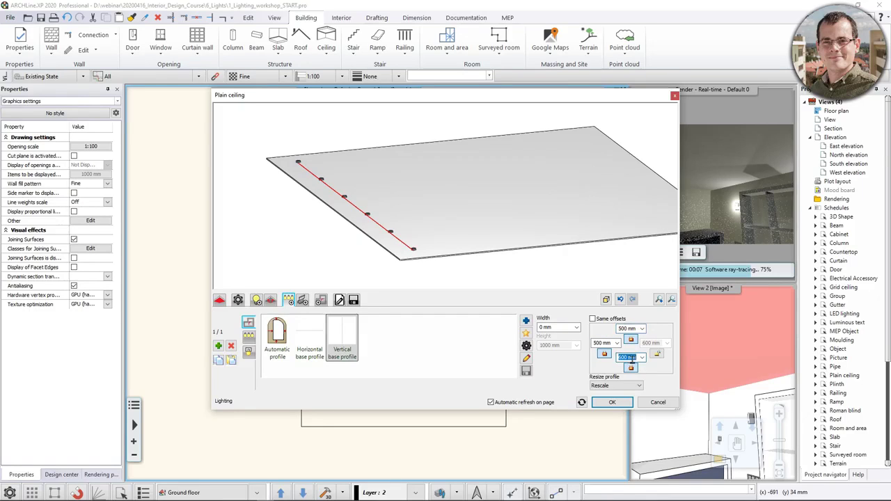
type("500")
key("Return")
Add a second vertical row of spot lamps with a left offset of 2000 mm.
left_click(218, 347)
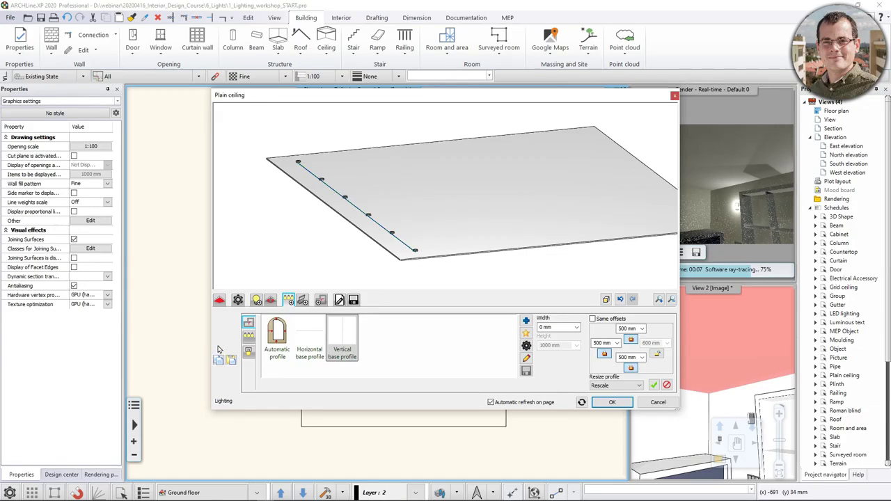
left_click(600, 344)
type("2000")
key("Return")
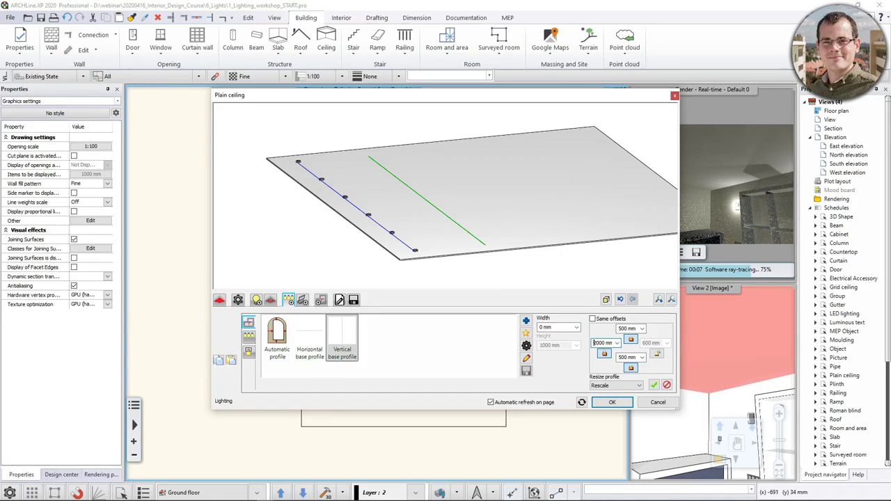
left_click(652, 386)
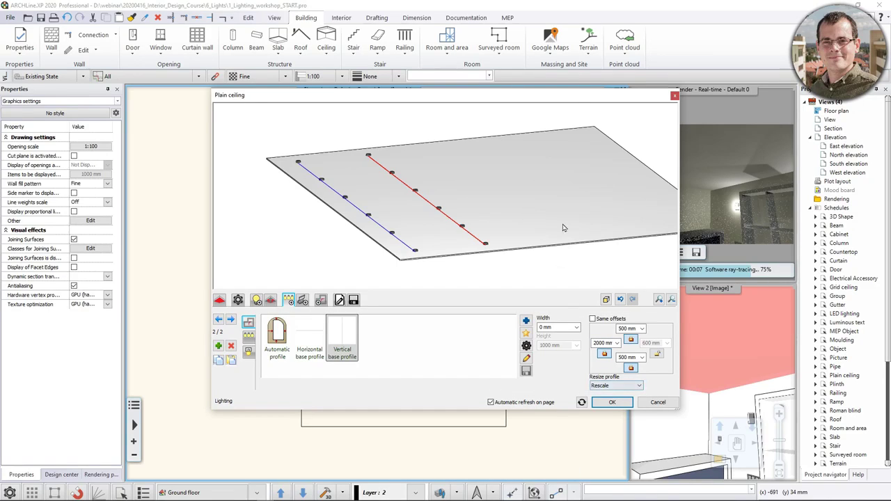
Add a copied vertical row of spot lamps to the ceiling, positioned with a right offset of 500 mm instead of a left offset.
left_click(230, 346)
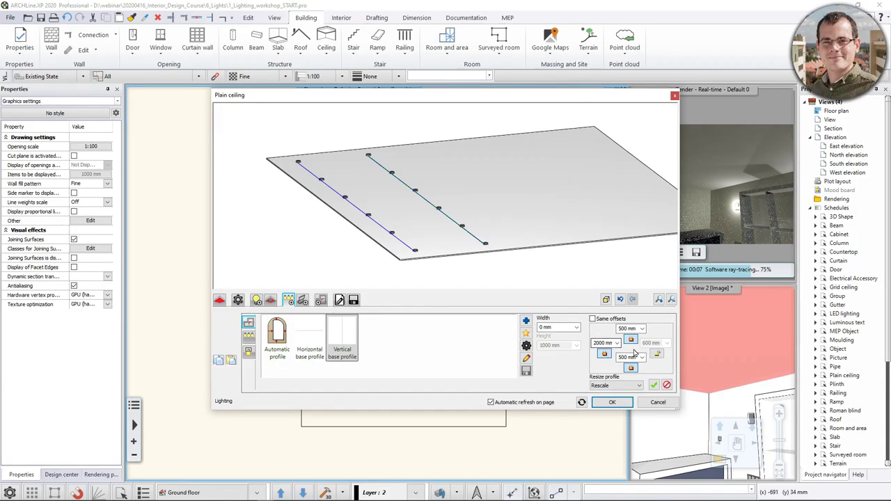
left_click(604, 354)
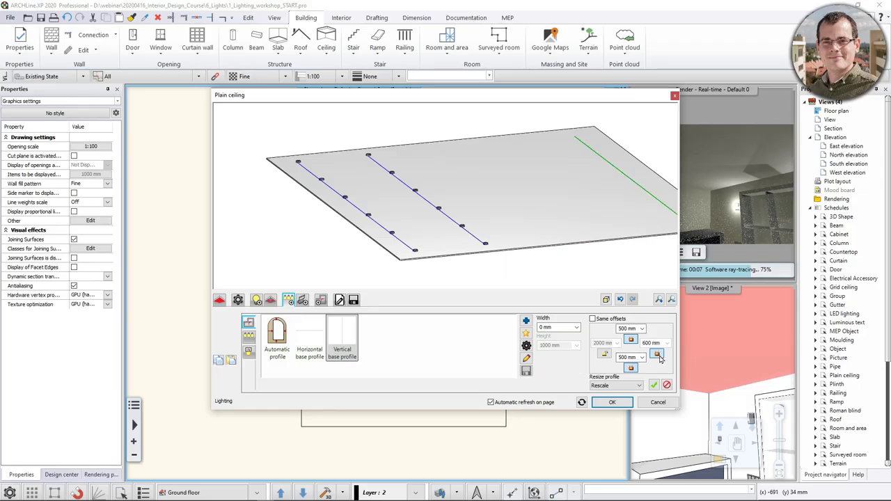
left_click(651, 343)
type("500")
key("Return")
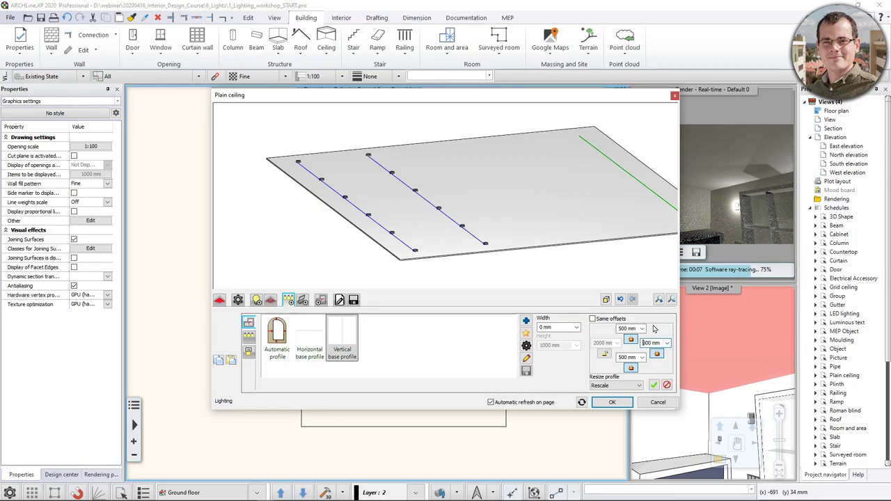
left_click(654, 385)
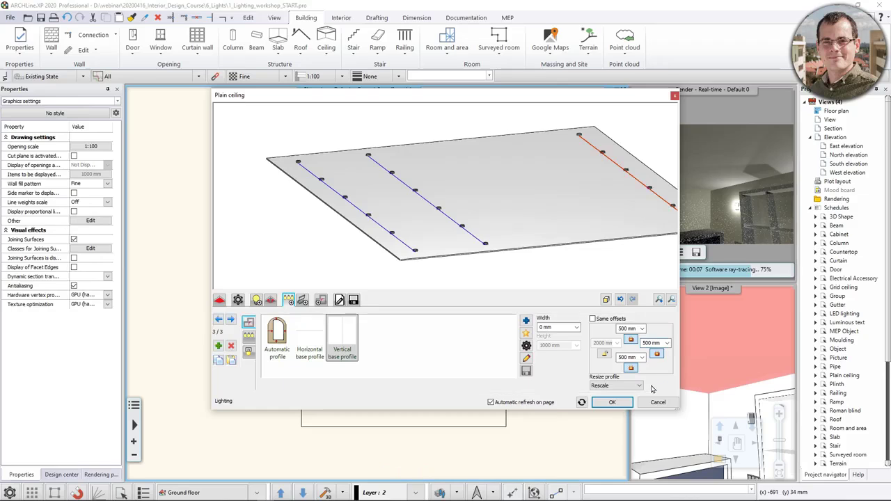
Add another copied vertical row of spot lamps with a right offset of 2000 mm and accept the plain ceiling.
left_click(218, 346)
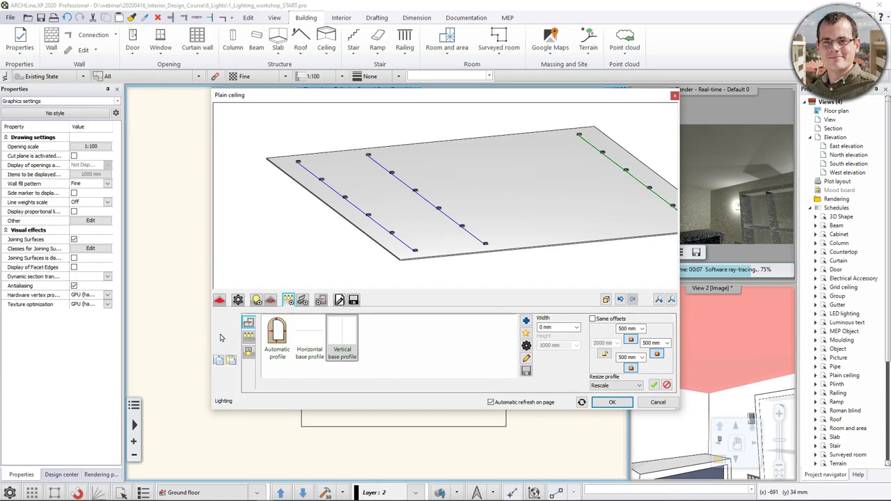
left_click(651, 342)
type("2000")
key("Return")
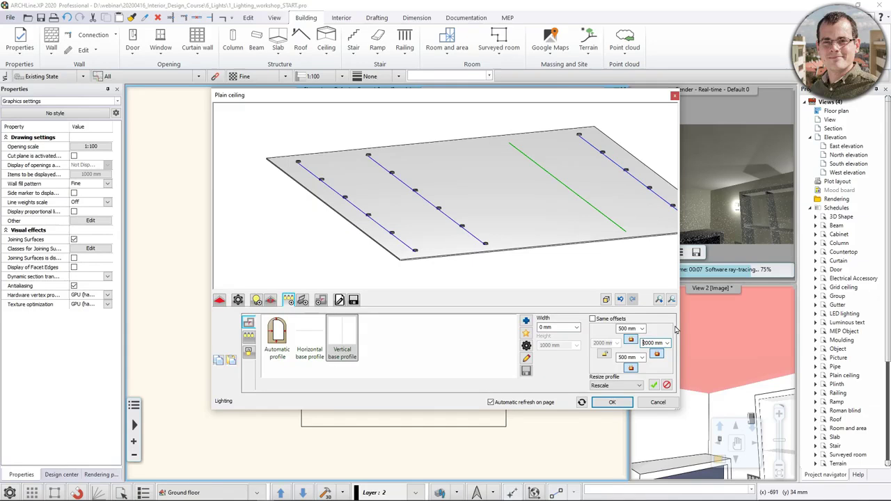
left_click(653, 387)
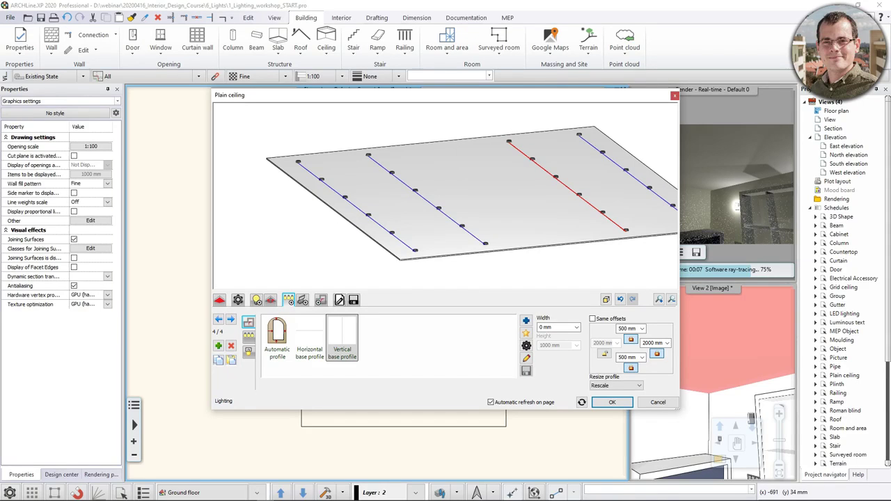
left_click(613, 402)
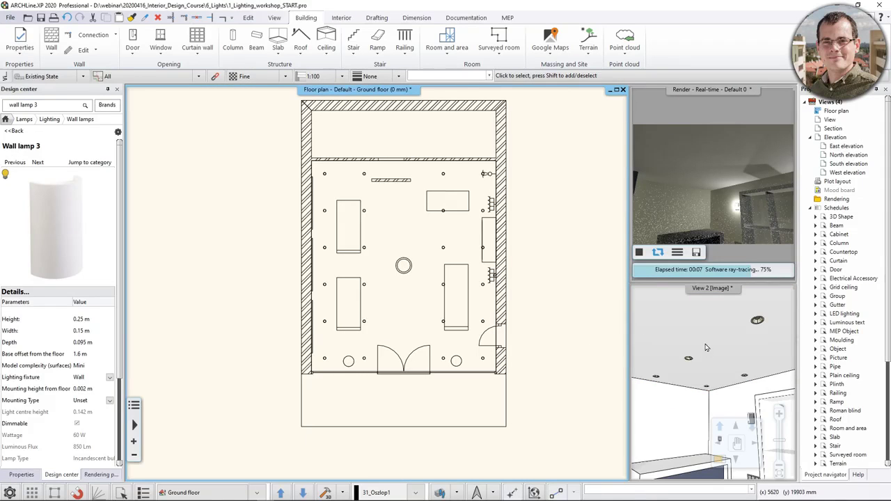
Synchronise the real-time render with the 3D view and examine the ceiling spot lighting from several directions.
left_click(707, 347)
scroll(712, 335, "down", 2)
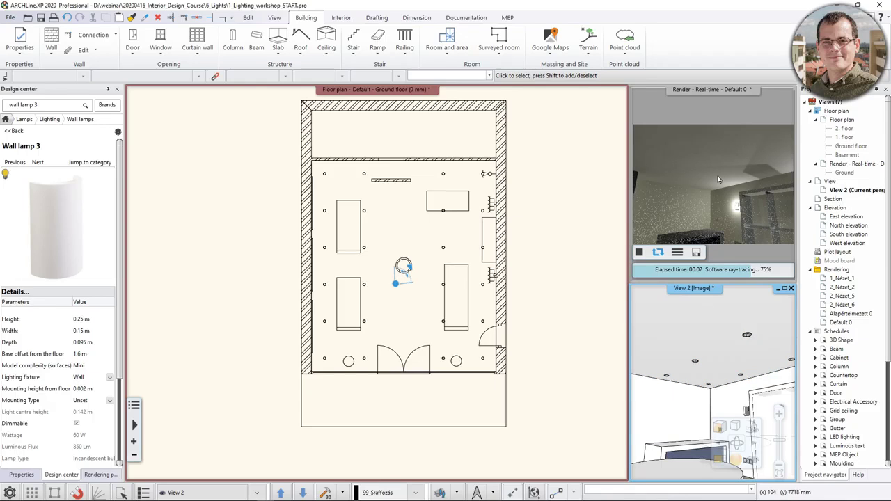
left_click(657, 253)
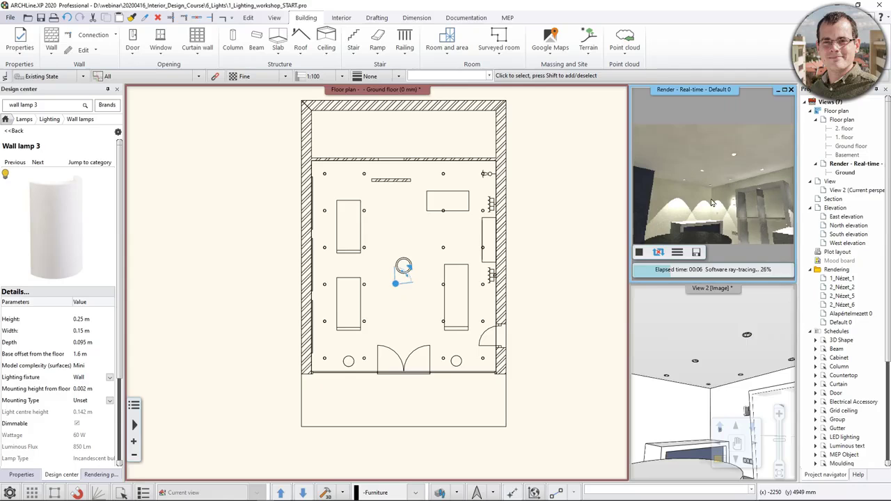
middle_click_drag(692, 369, 778, 369)
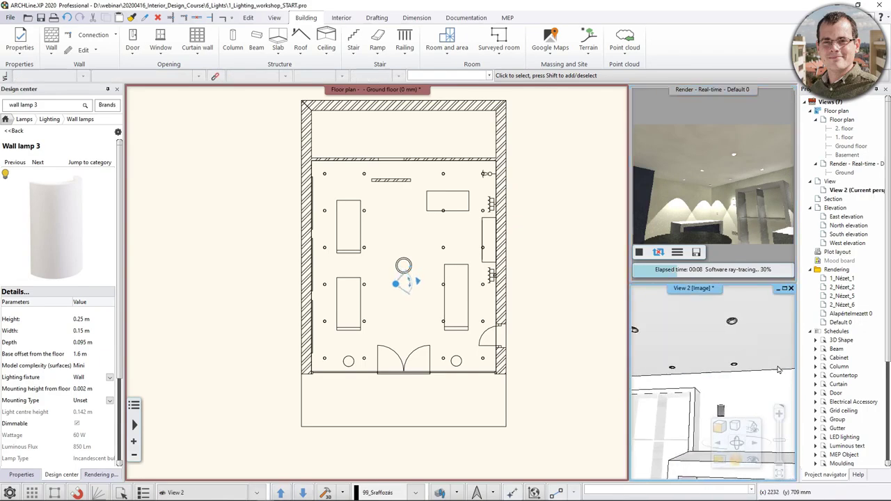
middle_click_drag(703, 374, 735, 385)
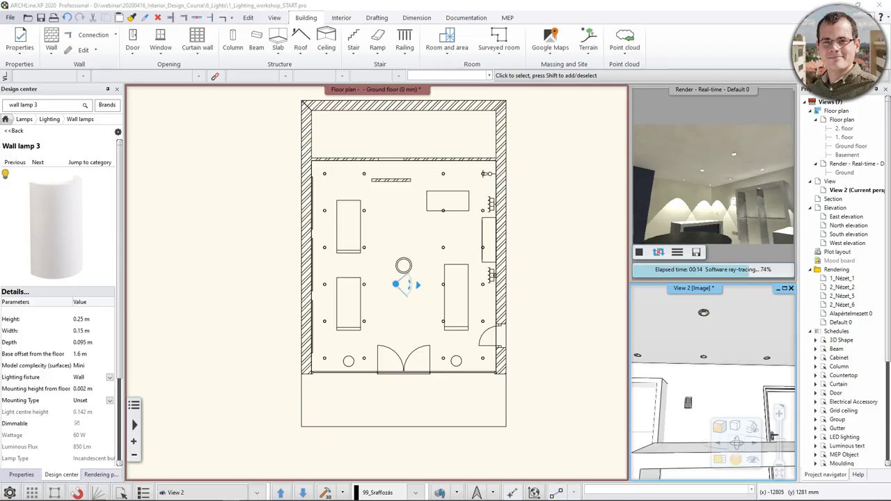
left_click(660, 255)
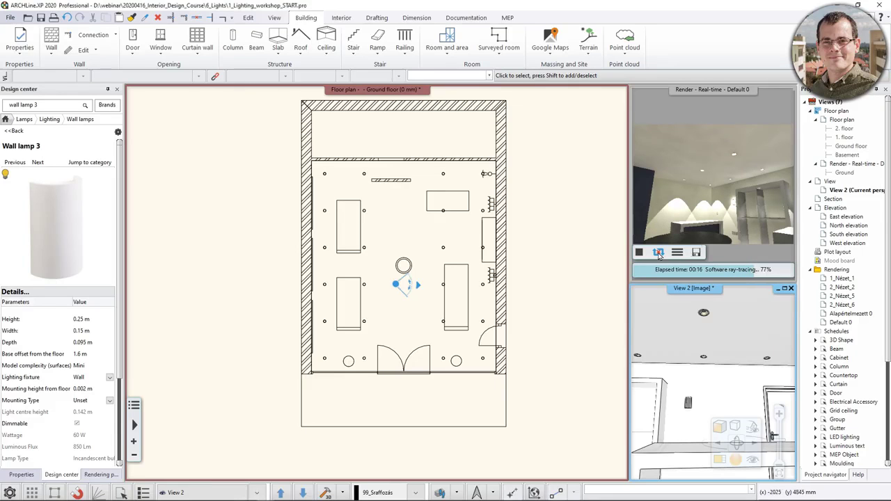
left_click(658, 253)
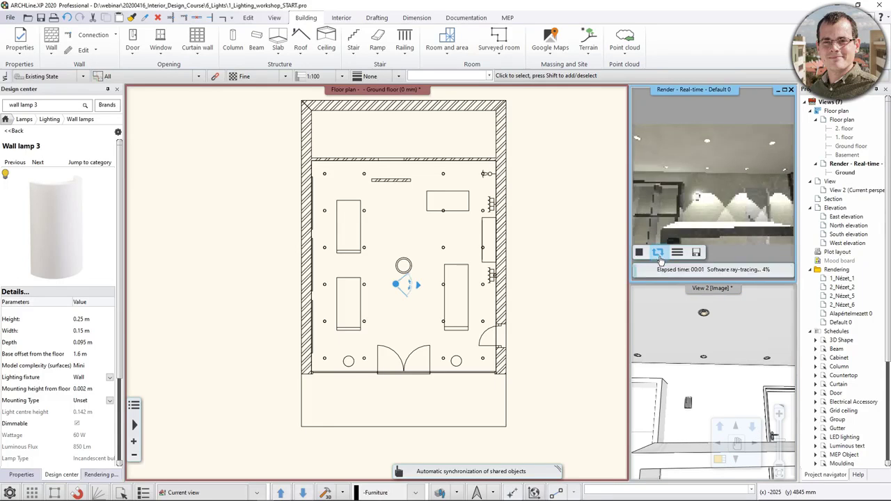
middle_click_drag(675, 355, 684, 376)
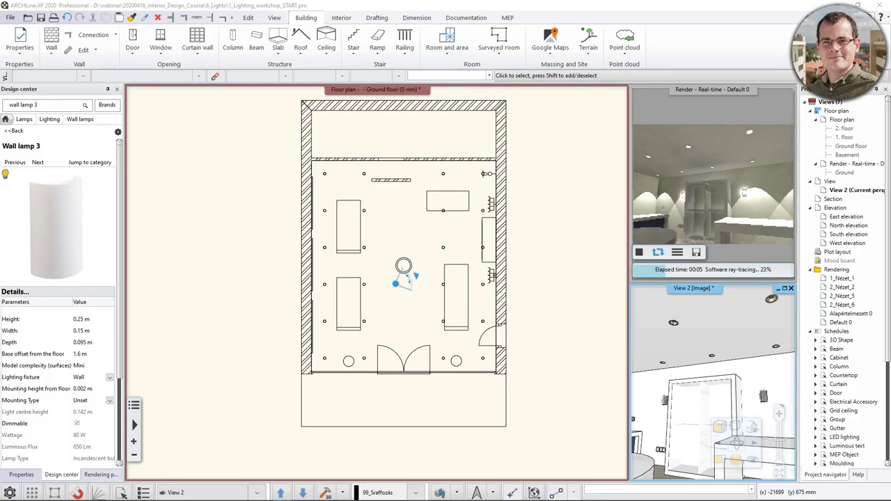
Switch off the light of the plain ceiling with the spot lamps.
left_click(736, 333)
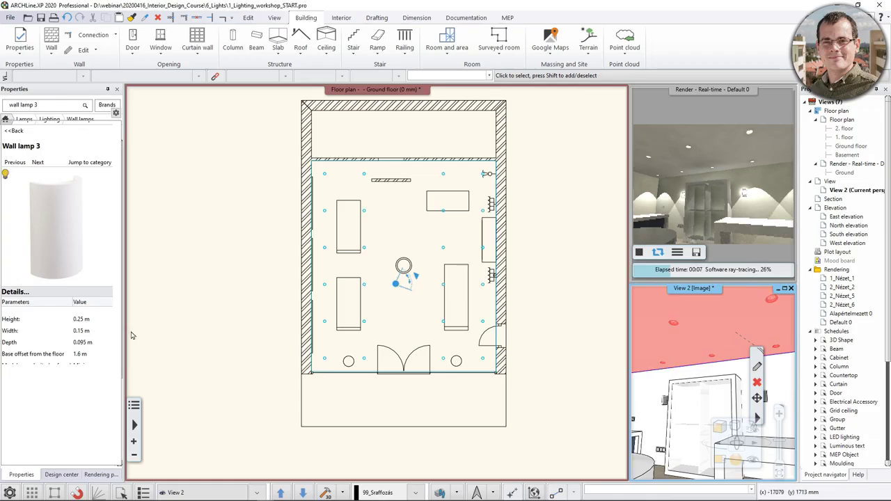
left_click(74, 324)
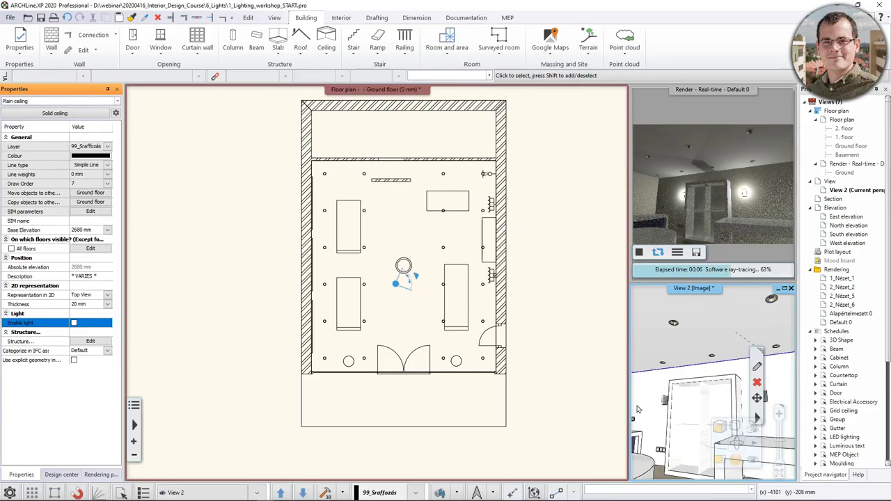
middle_click_drag(636, 410, 678, 383)
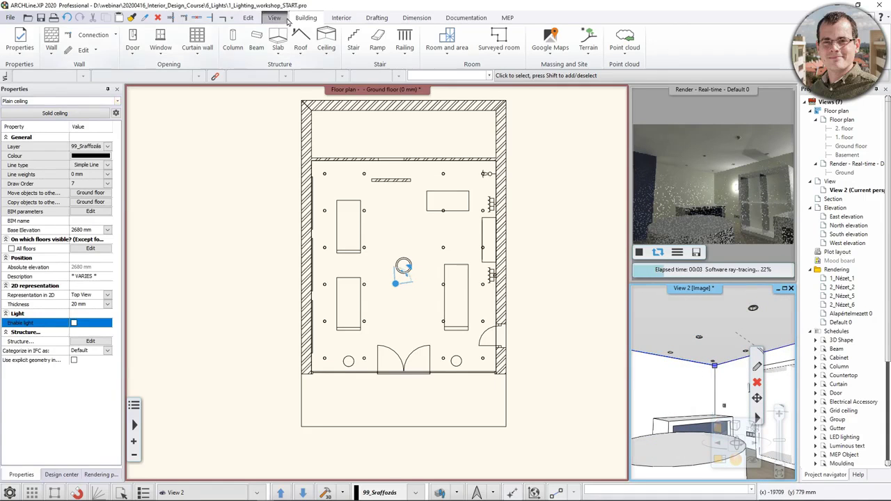
Search the 3D Warehouse for "concrete ceiling lamp".
left_click(342, 19)
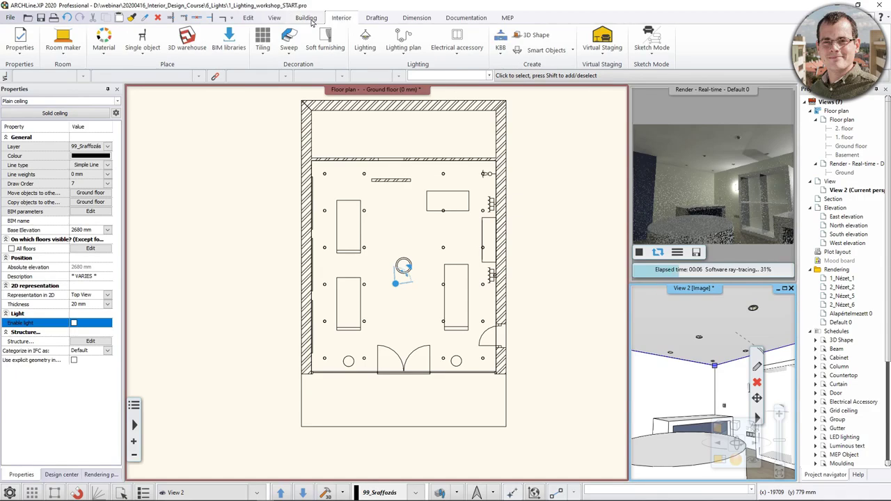
left_click(184, 43)
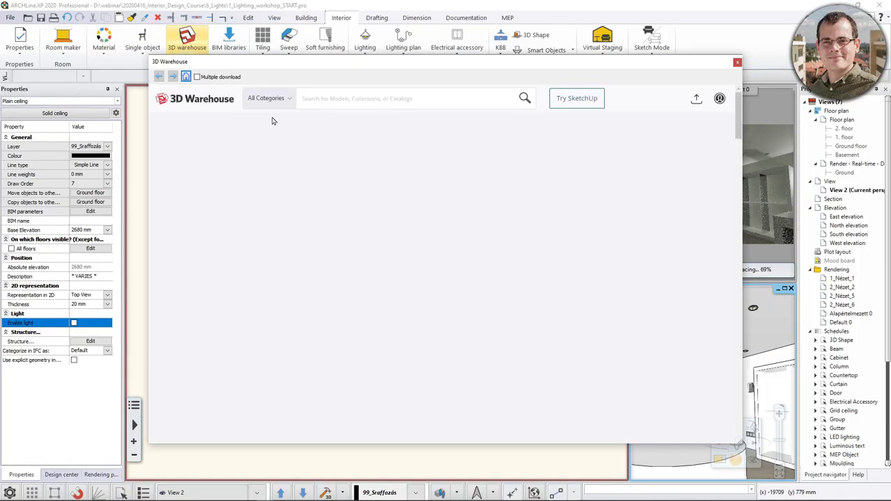
left_click(720, 98)
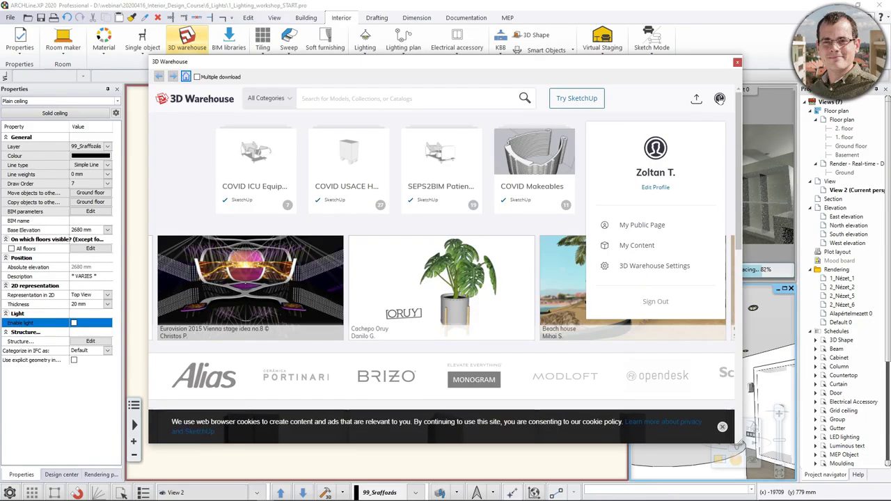
left_click(321, 102)
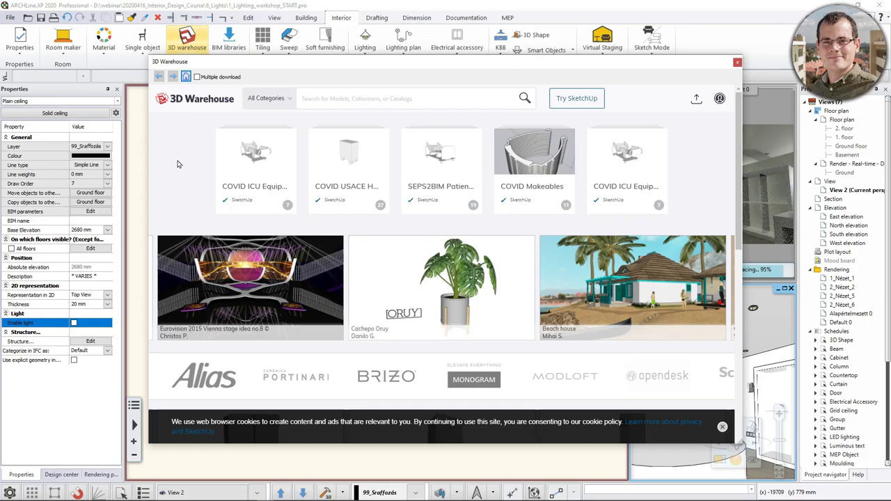
type("conc")
type("ceiling le")
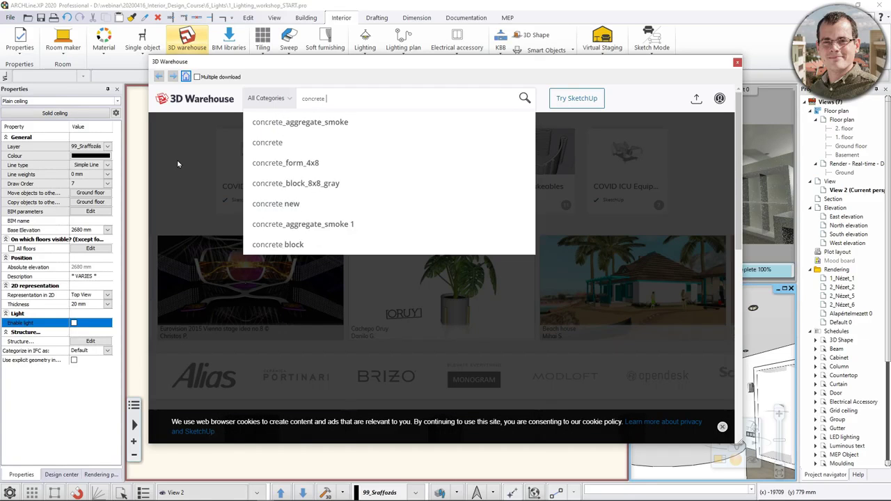
type("amp")
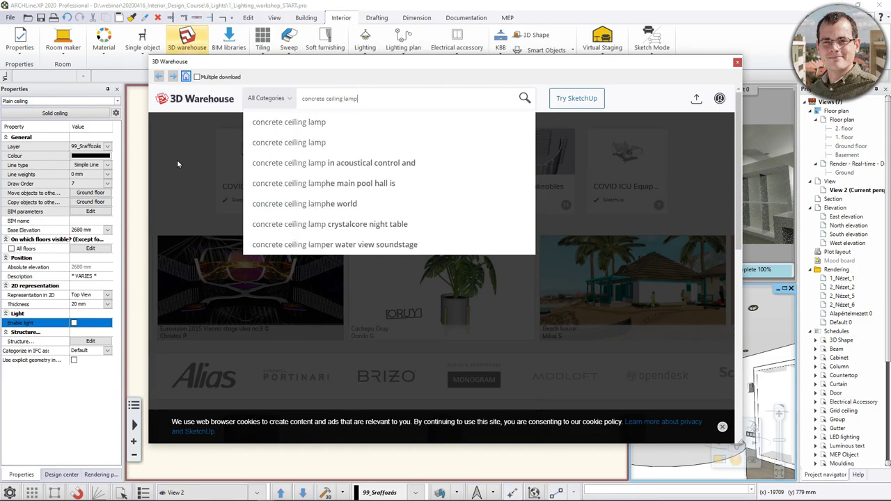
key("Return")
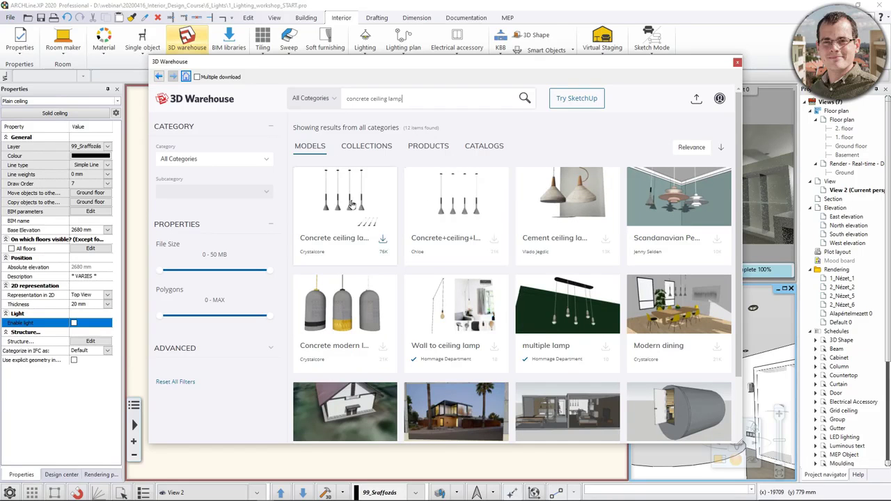
Download the Concrete ceiling lamp model as a Ceiling lighting fixture, overwriting the existing object.
left_click(352, 203)
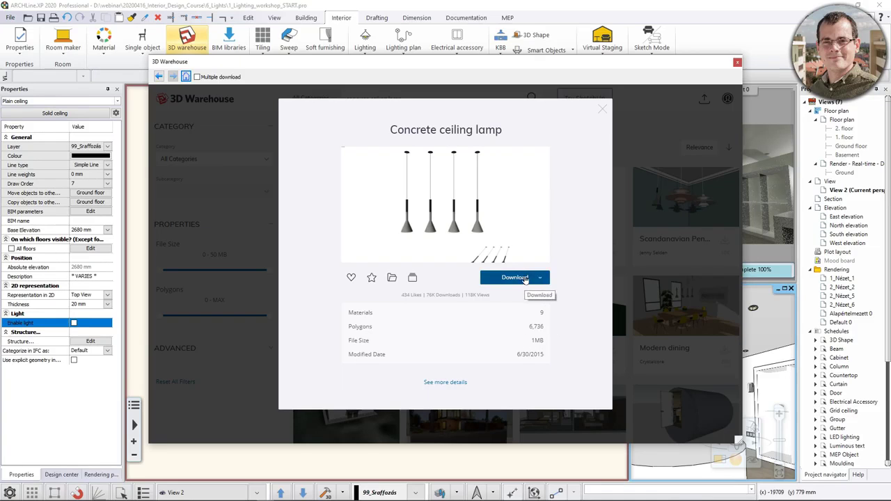
left_click(525, 278)
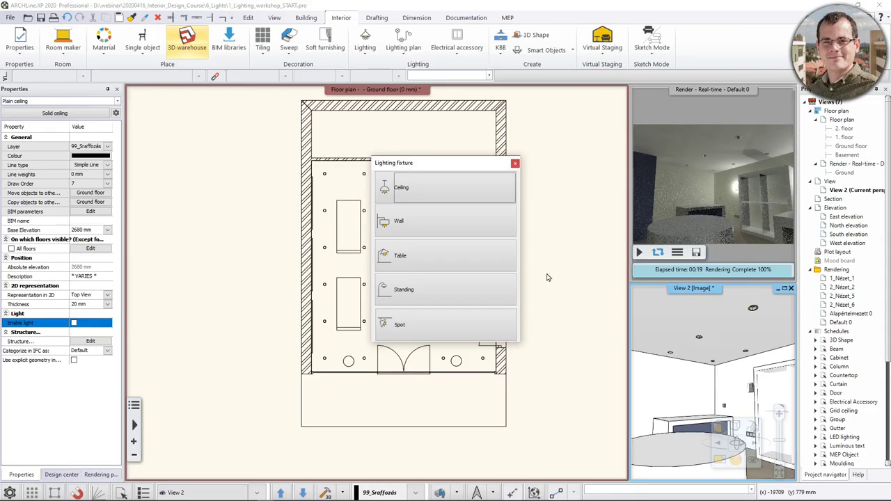
left_click(486, 198)
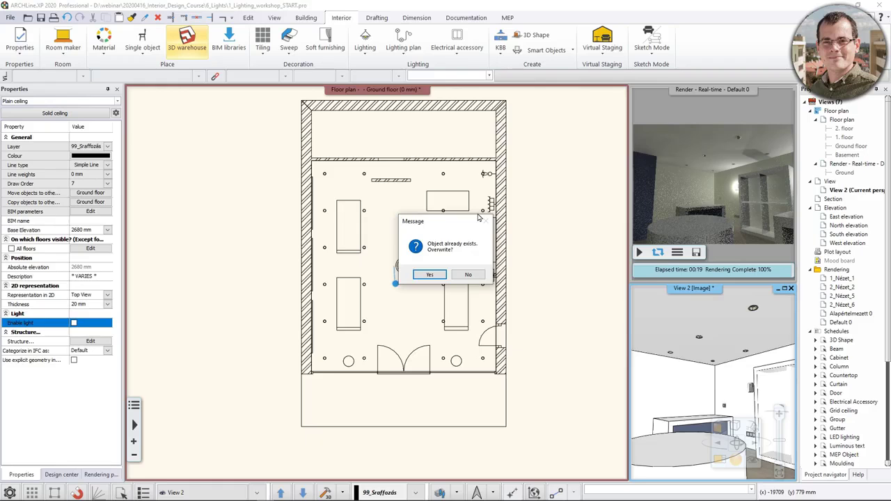
left_click(432, 276)
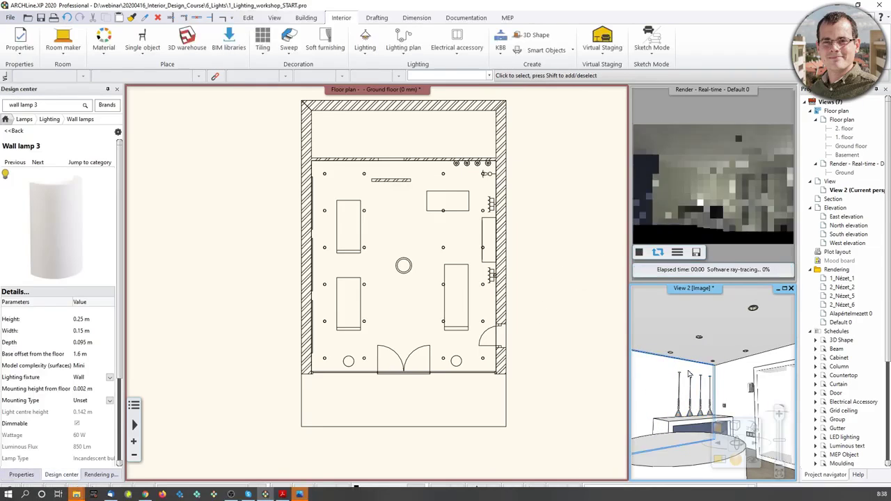
Move the concrete ceiling lamp from its centre to the centre of the rectangular counter near the back wall on the floor plan.
scroll(454, 220, "up", 5)
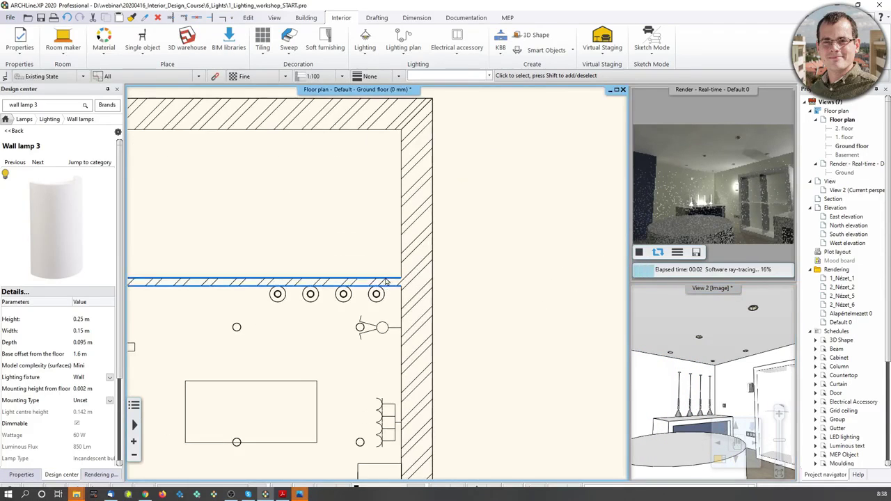
left_click(449, 232)
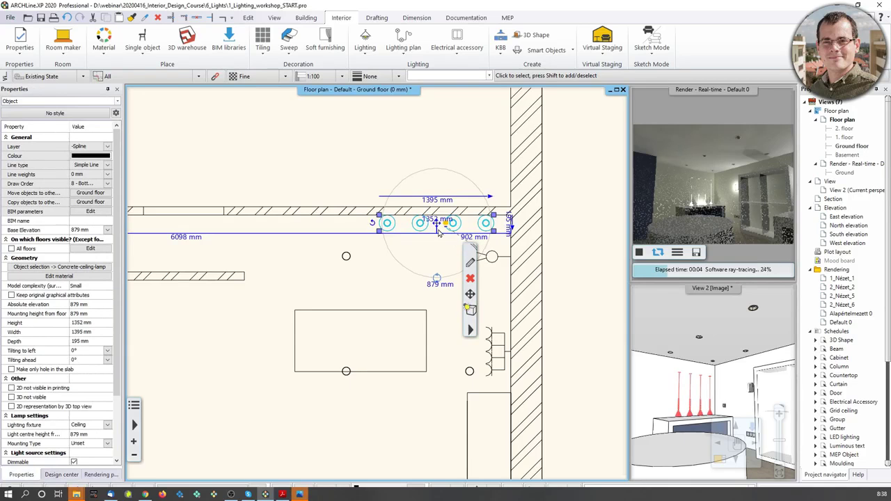
left_click(437, 223)
left_click(474, 233)
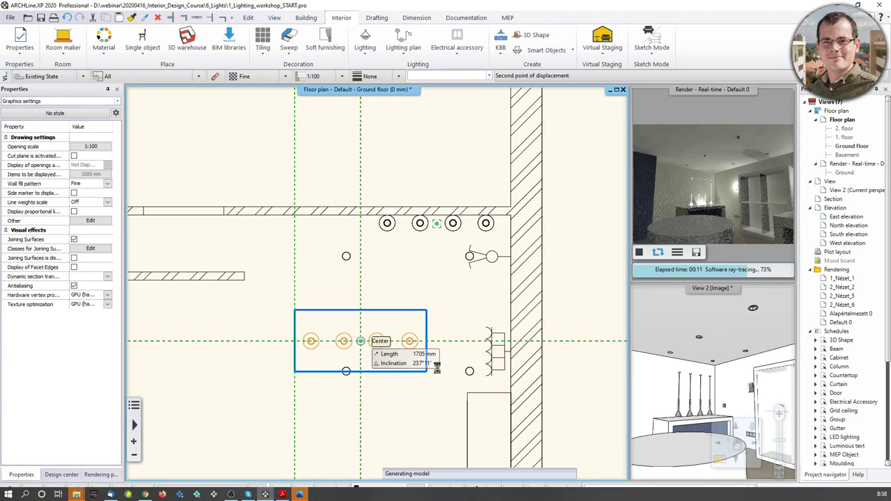
left_click(361, 340)
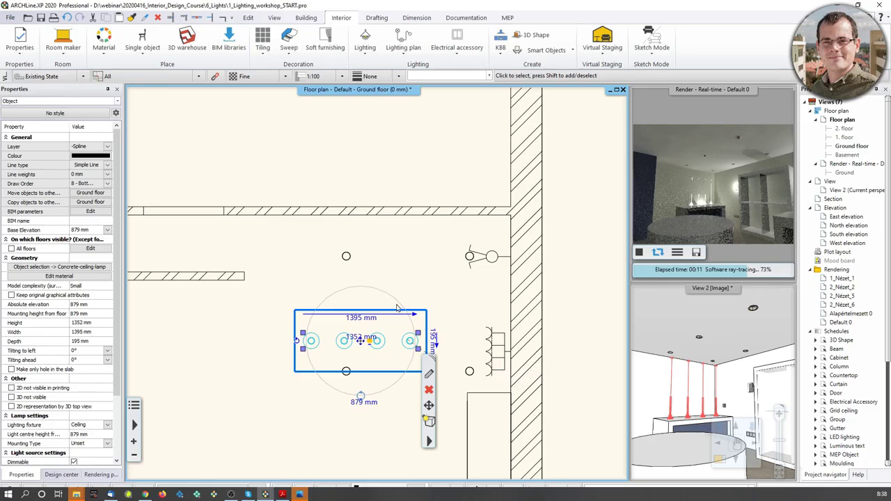
middle_click_drag(397, 307, 401, 278)
scroll(702, 404, "up", 4)
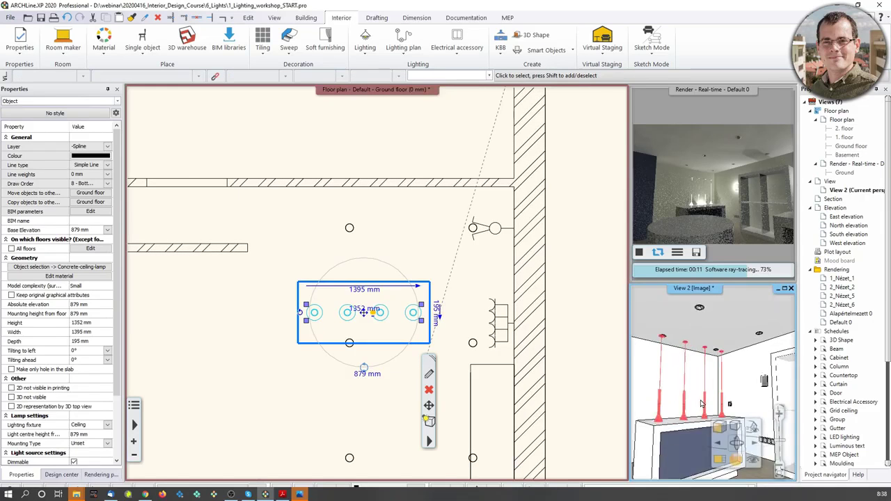
scroll(702, 404, "up", 3)
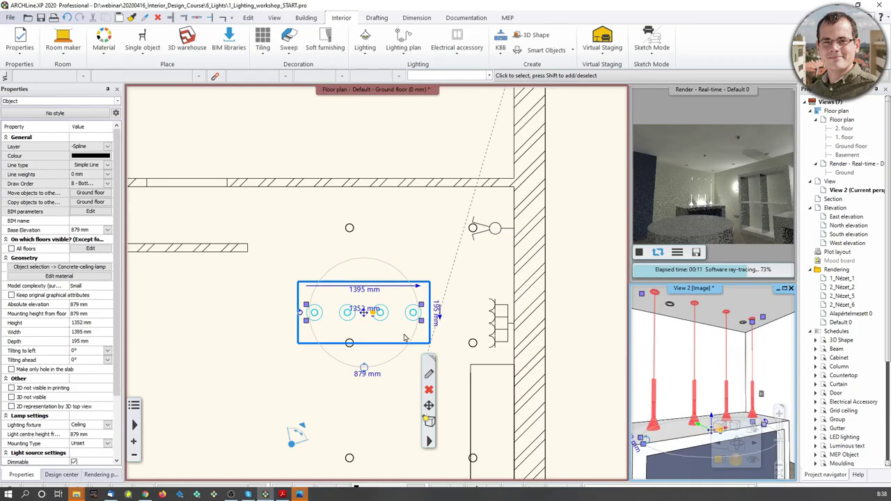
Set the concrete ceiling lamp's height to 1000 mm with uniform 3D scaling.
middle_click_drag(385, 333, 398, 332)
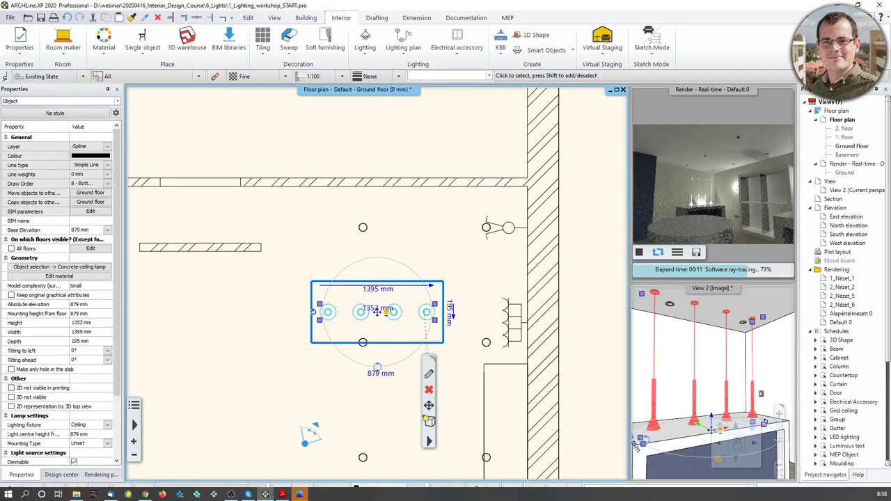
left_click(429, 373)
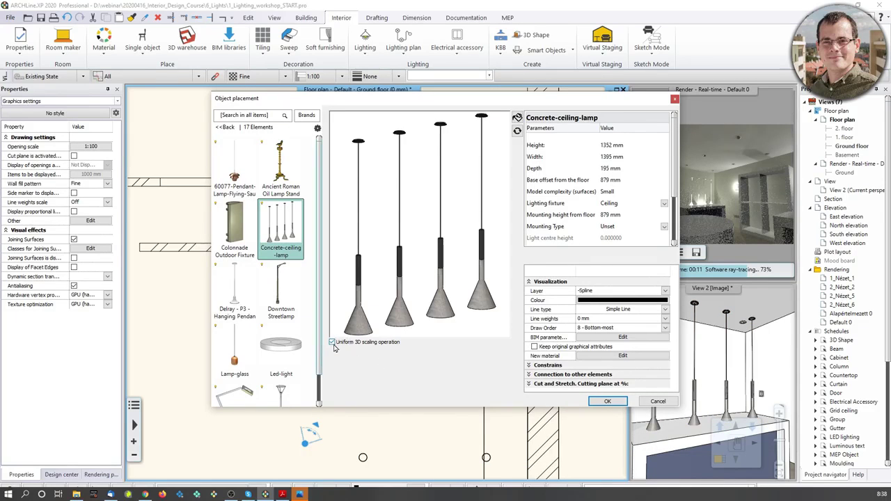
left_click(610, 145)
type("1000")
key("Return")
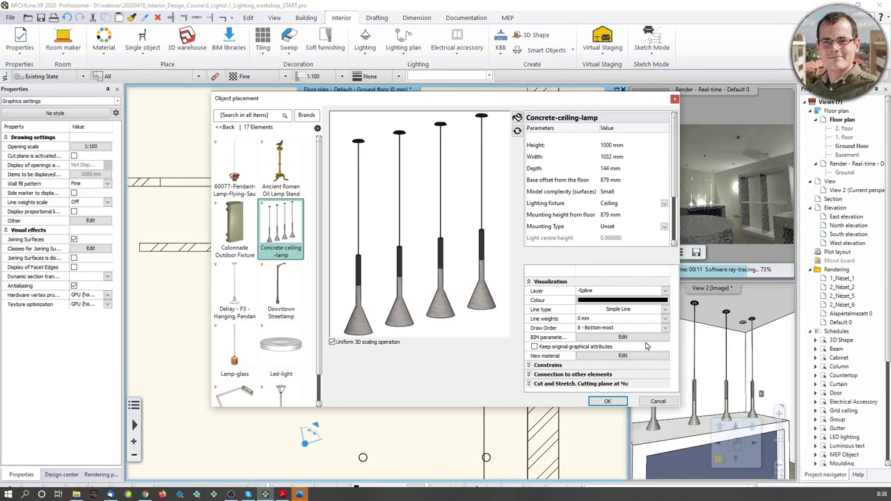
Replace the lamp's concrete material *4(8) with Chrome_002 from a material search for "chrome" and apply the object changes.
left_click(634, 361)
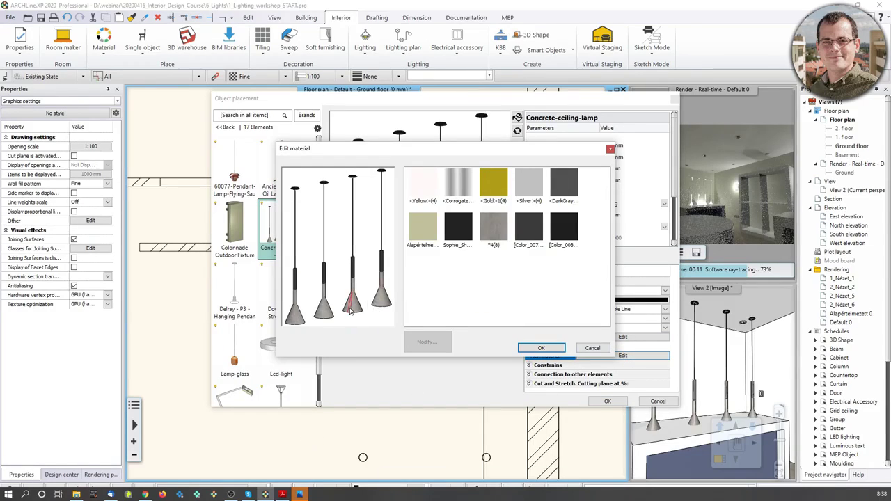
left_click(495, 239)
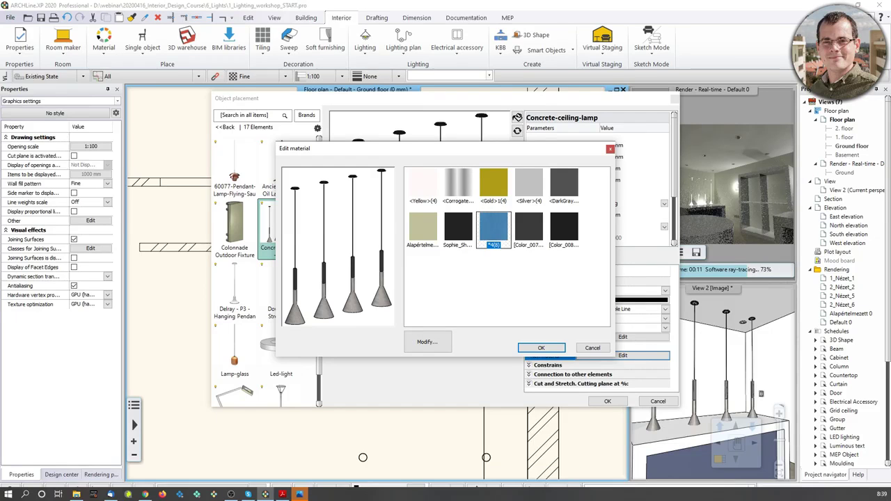
left_click(427, 341)
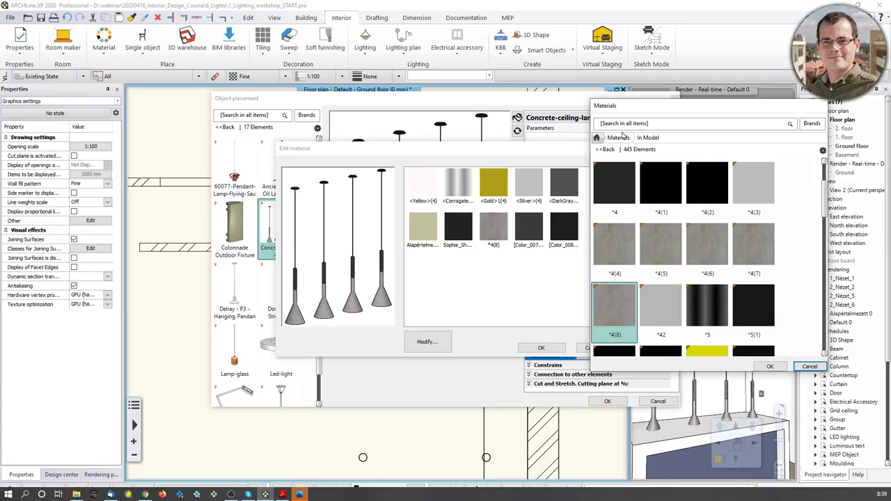
left_click(596, 137)
left_click(613, 124)
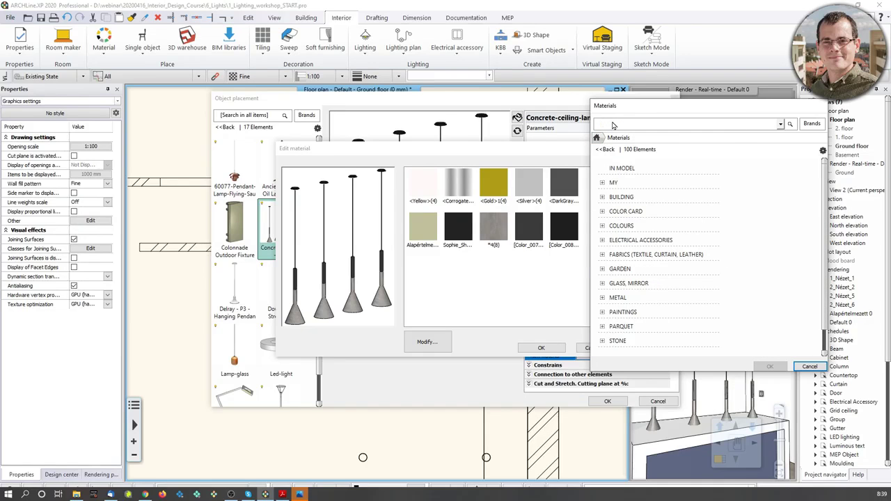
key("Return")
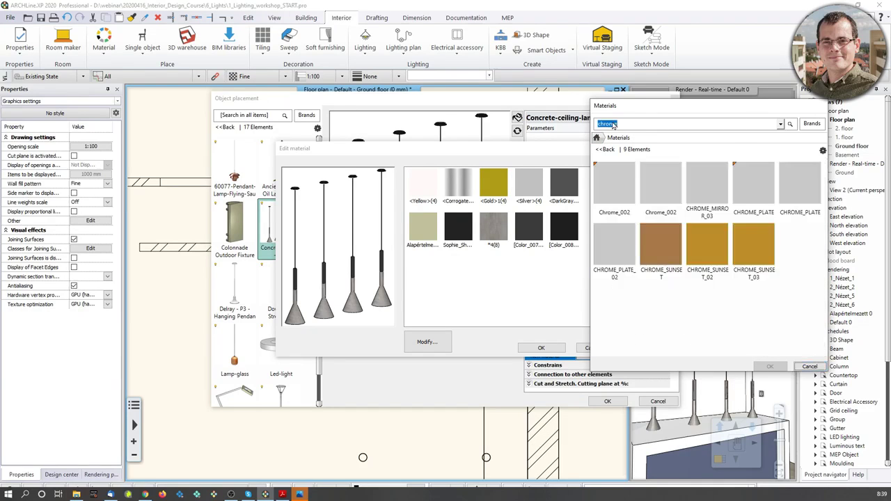
left_click(620, 188)
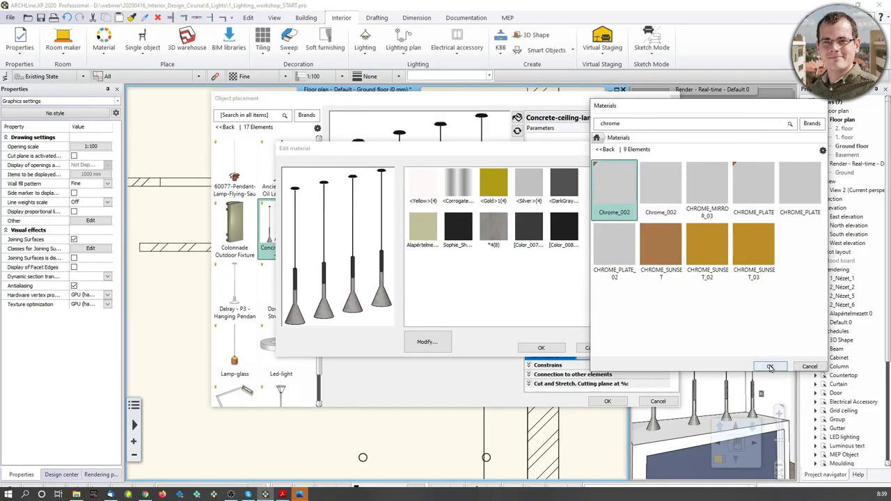
left_click(770, 366)
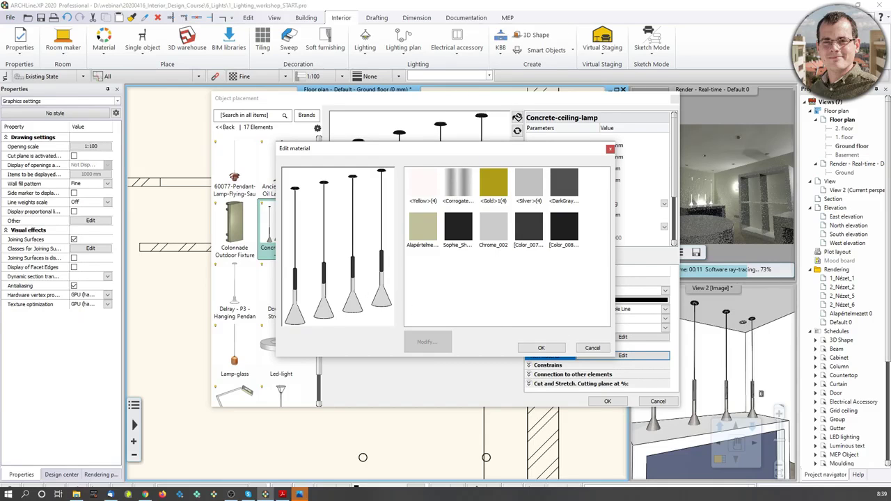
left_click(542, 349)
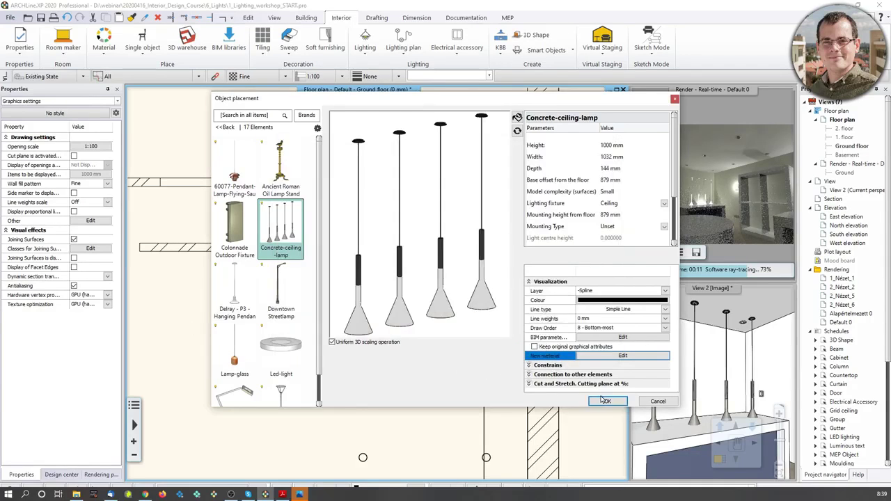
left_click(606, 402)
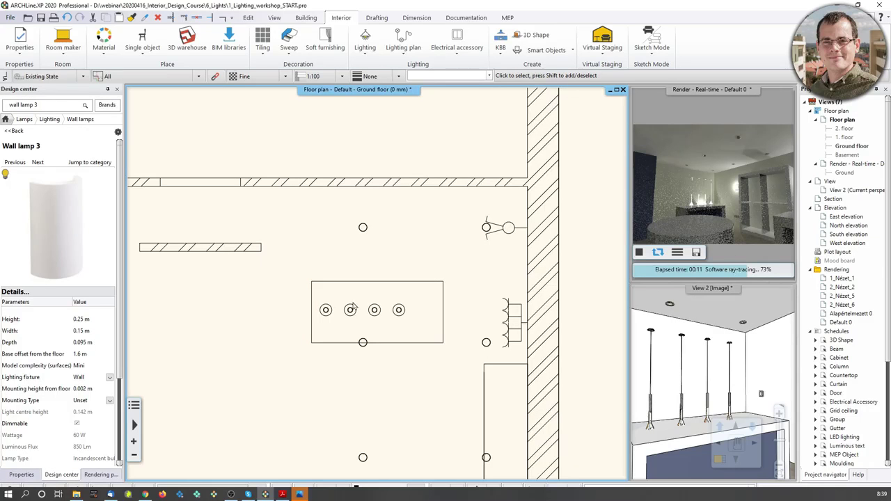
Move the resized ceiling lamp from its centre to the centre of the rectangular counter on the floor plan.
left_click(353, 308)
scroll(375, 348, "up", 3)
left_click(351, 273)
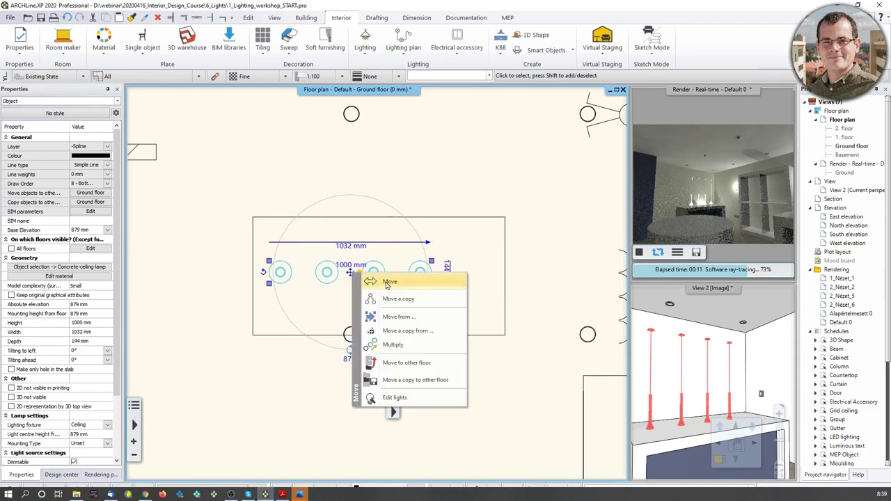
left_click(388, 282)
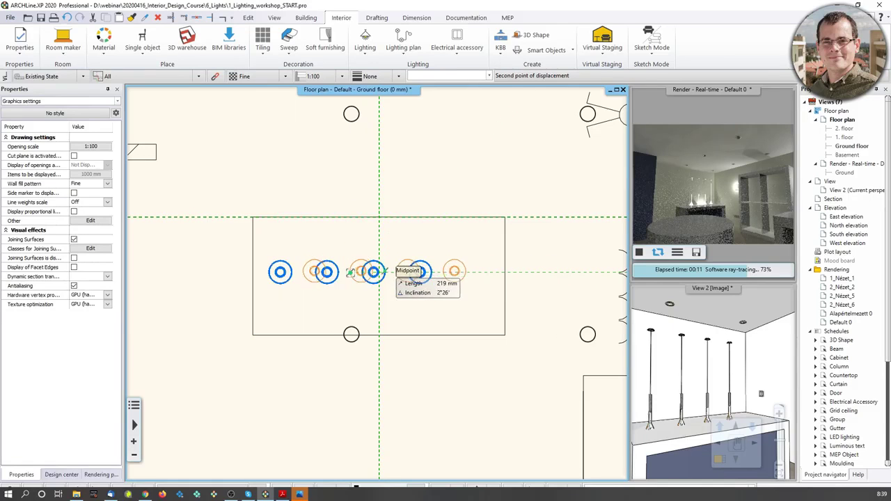
scroll(374, 272, "up", 5)
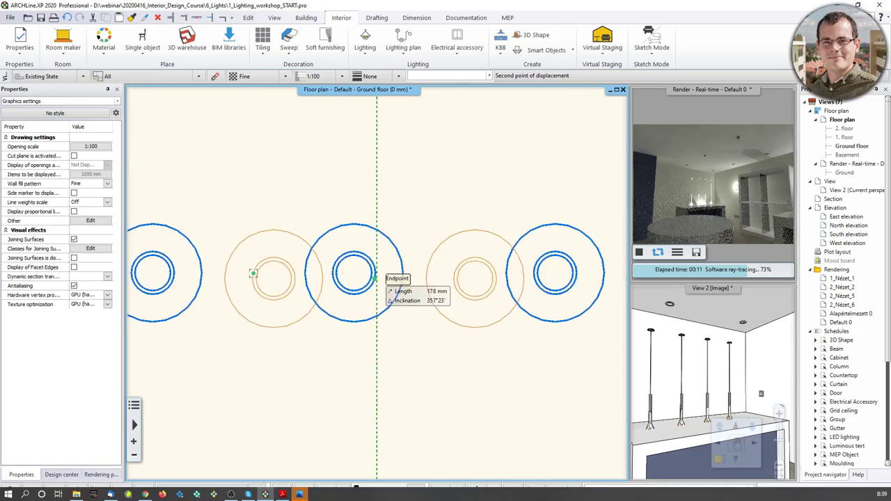
left_click(377, 272)
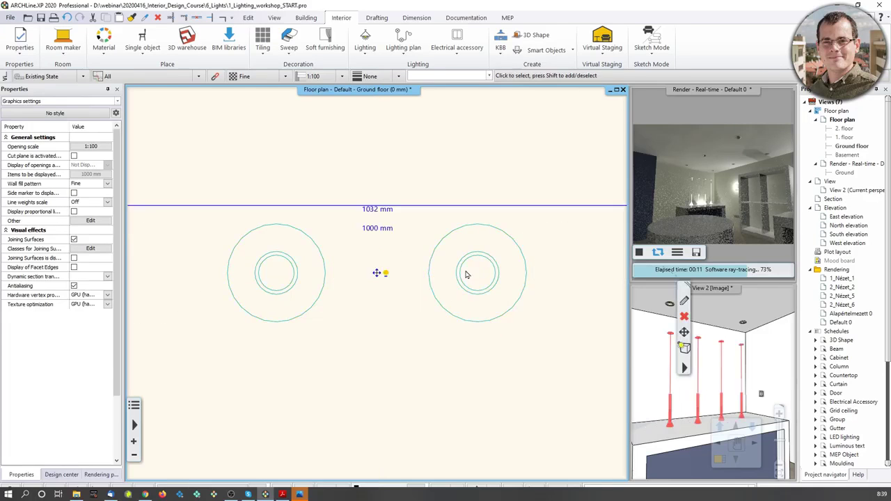
Set the ceiling lamp's base elevation to 1680 mm.
scroll(466, 273, "down", 6)
left_click(693, 418)
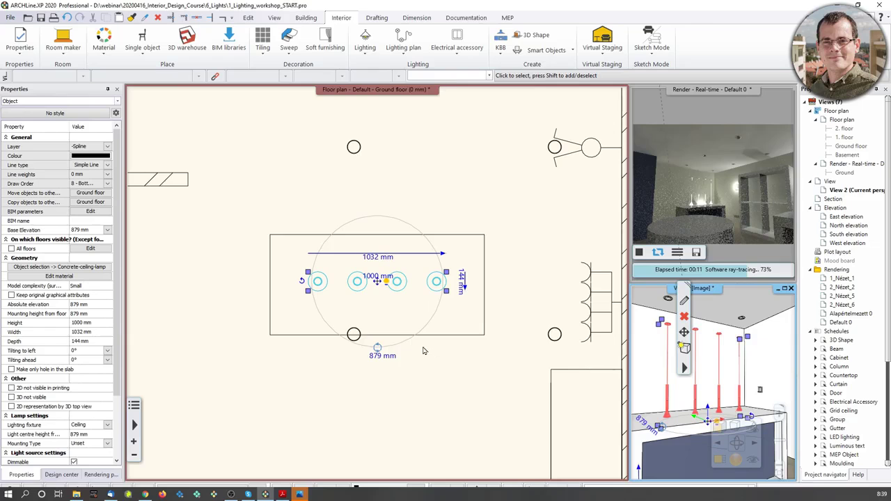
left_click(82, 229)
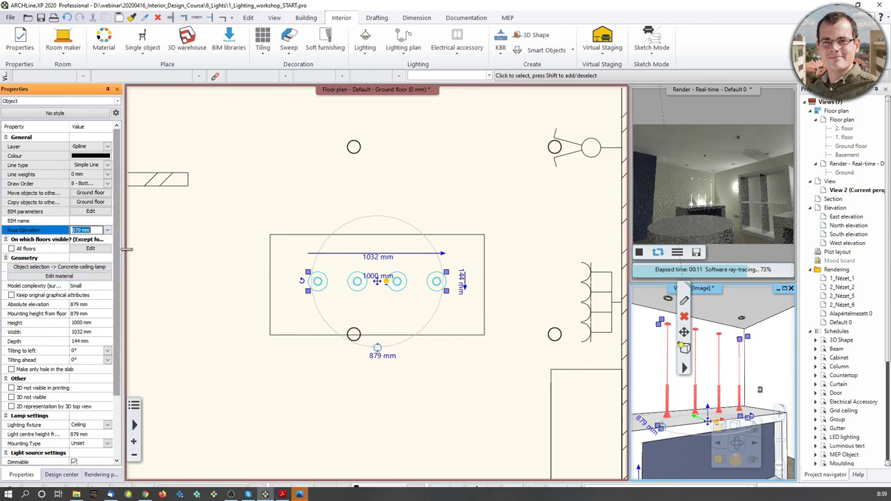
type("1")
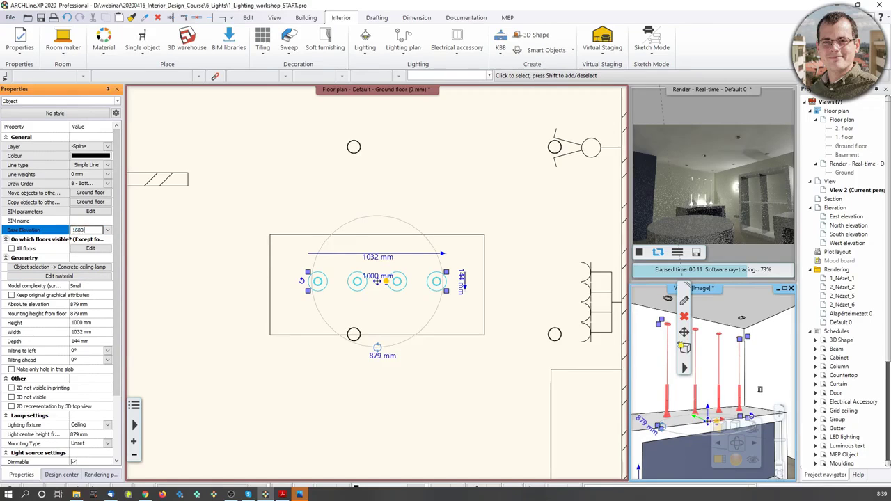
type("680")
key("Return")
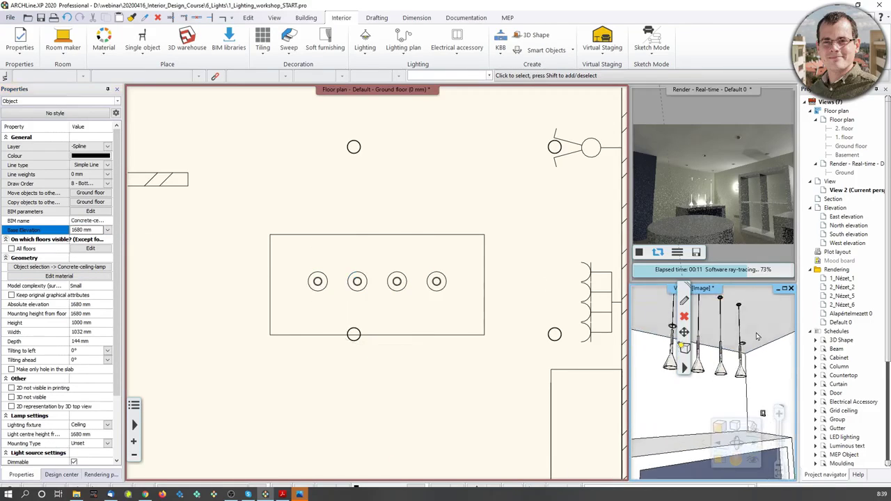
Update the real-time render to show the pendant lamps from the current 3D view.
left_click(707, 376)
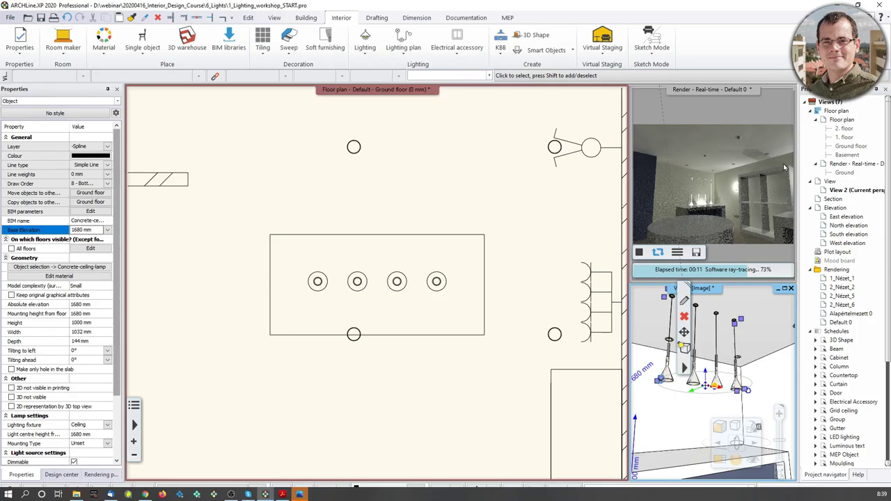
left_click(657, 253)
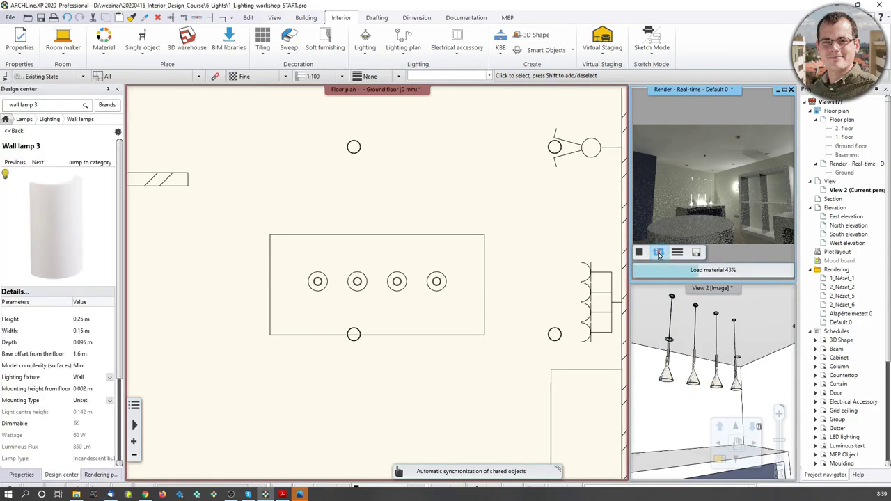
mouse_move(703, 370)
middle_mouse_down("shift")
mouse_move(750, 366)
mouse_move(752, 379)
mouse_move(686, 369)
middle_mouse_up("shift")
Apply Switch on lights only here with the pendant lamp above the counter selected in the 3D view.
left_click(685, 370)
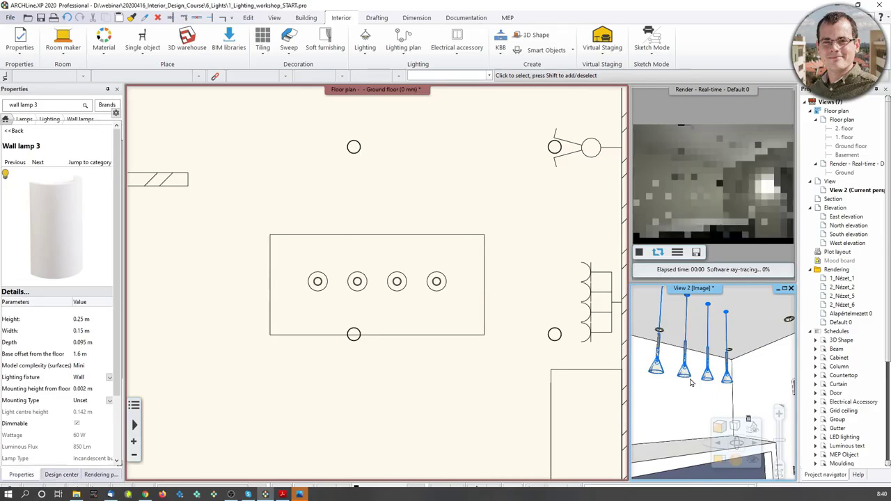
left_click(369, 55)
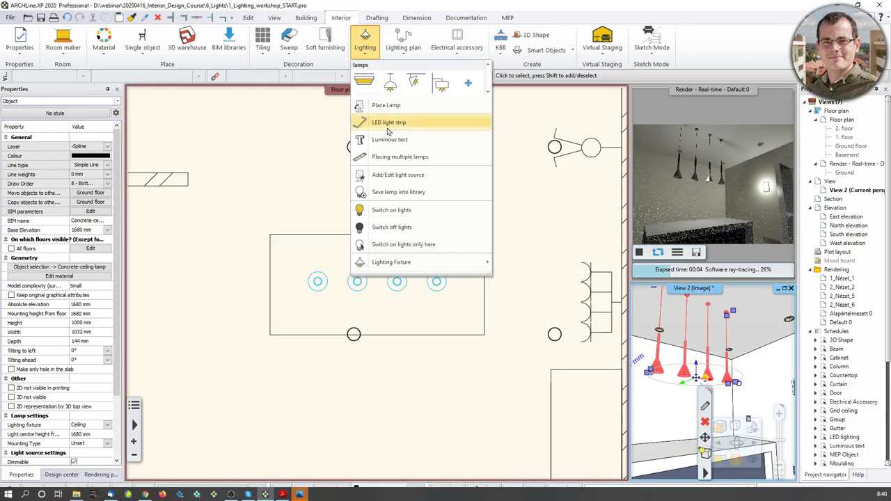
left_click(404, 245)
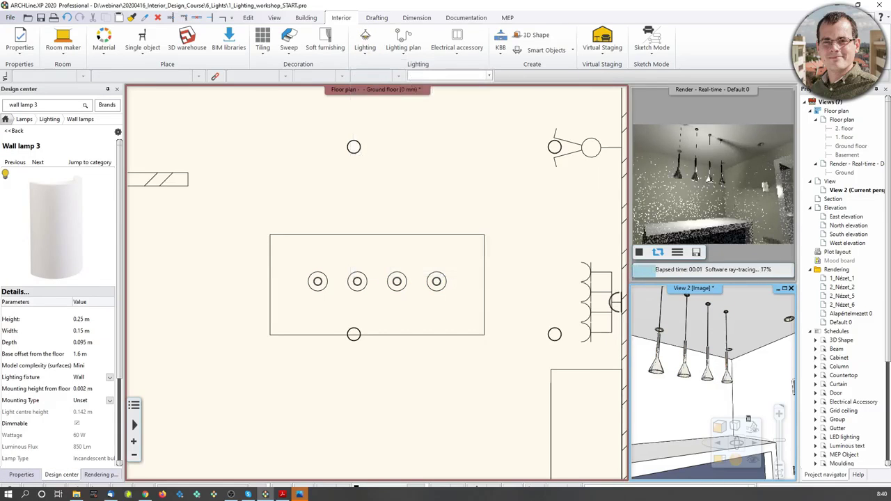
Open the light source of the pendant lamp for editing in the 3D view.
left_click(684, 374)
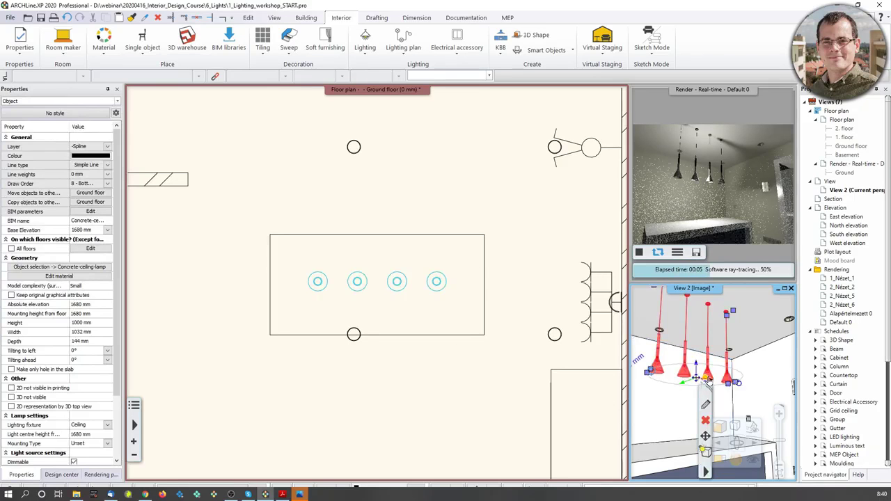
left_click(707, 379)
left_click(707, 452)
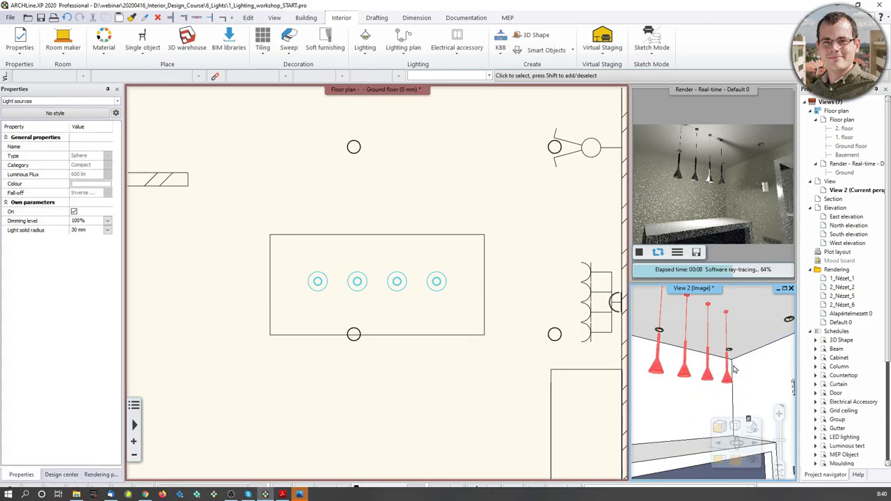
middle_click_drag(735, 369, 736, 363)
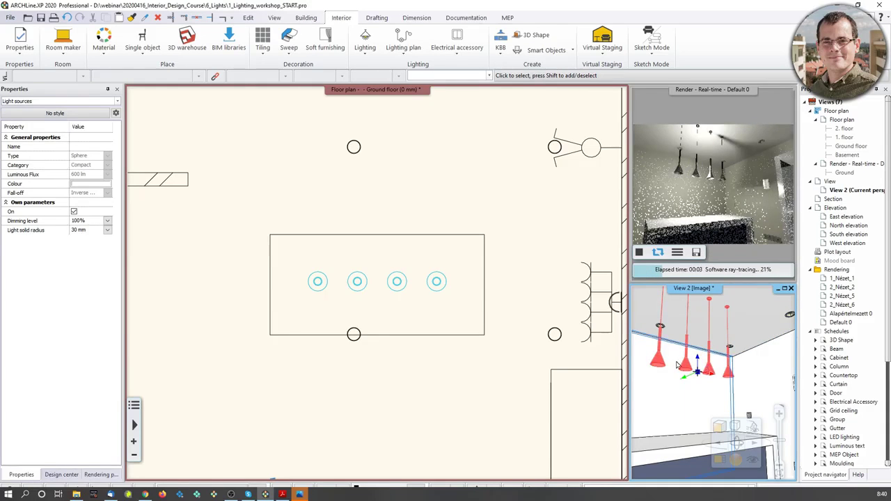
Search the Design center for "concrete ceiling lamp".
left_click(60, 475)
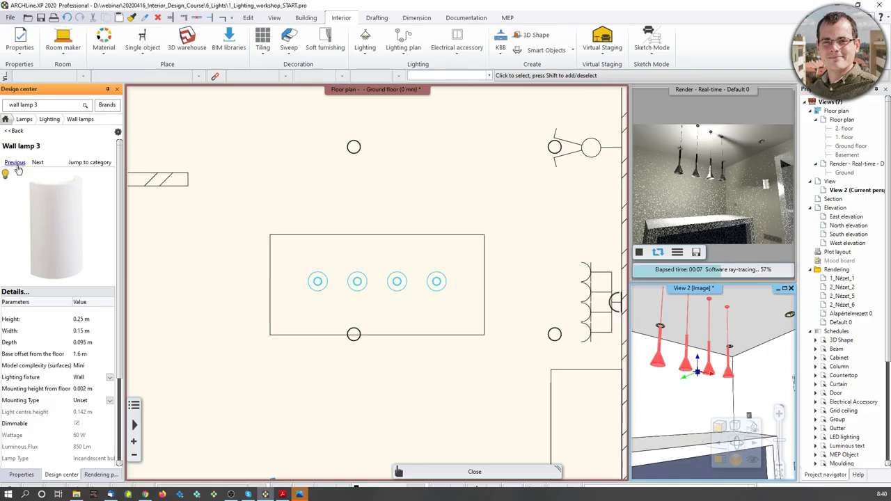
left_click(38, 106)
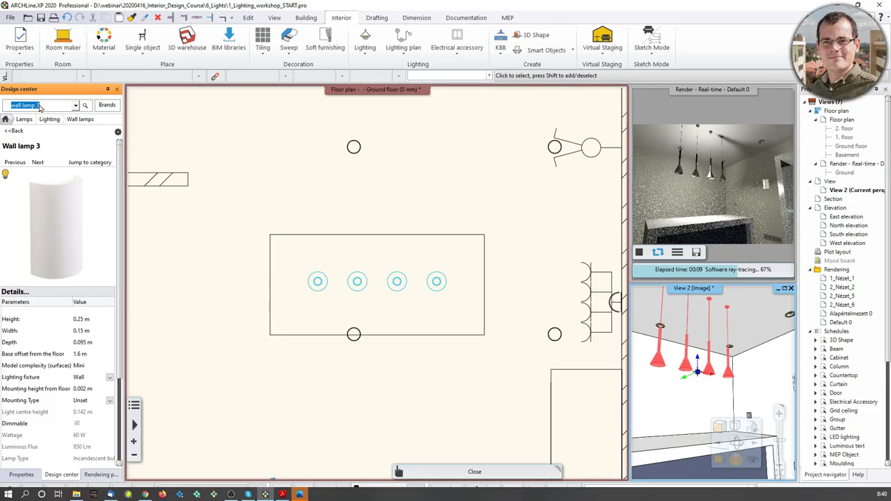
type("concrete")
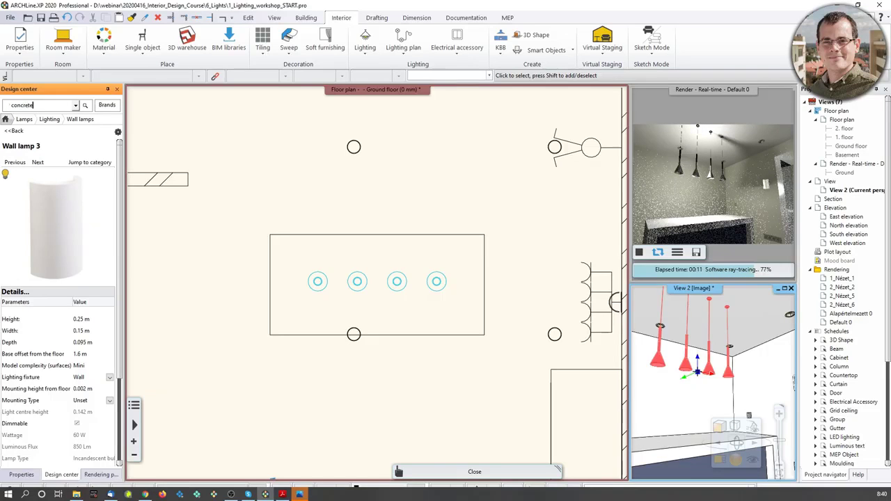
type(" ceilin")
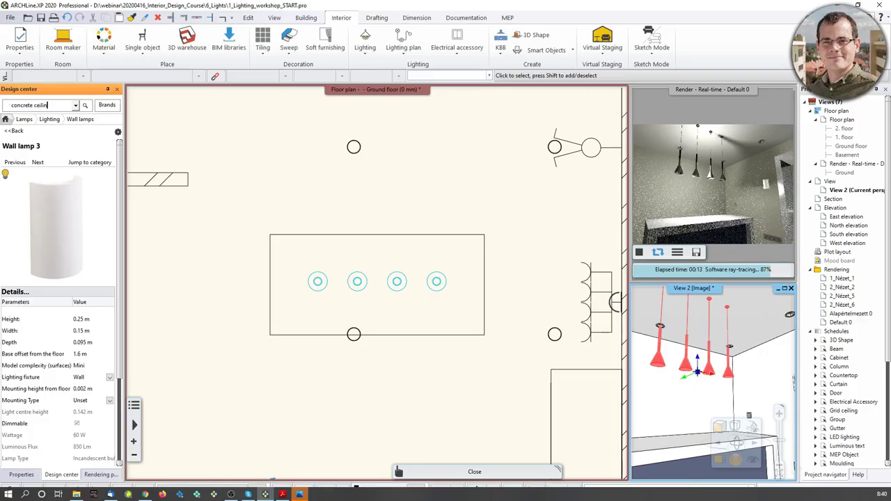
type("g lamp")
key("Return")
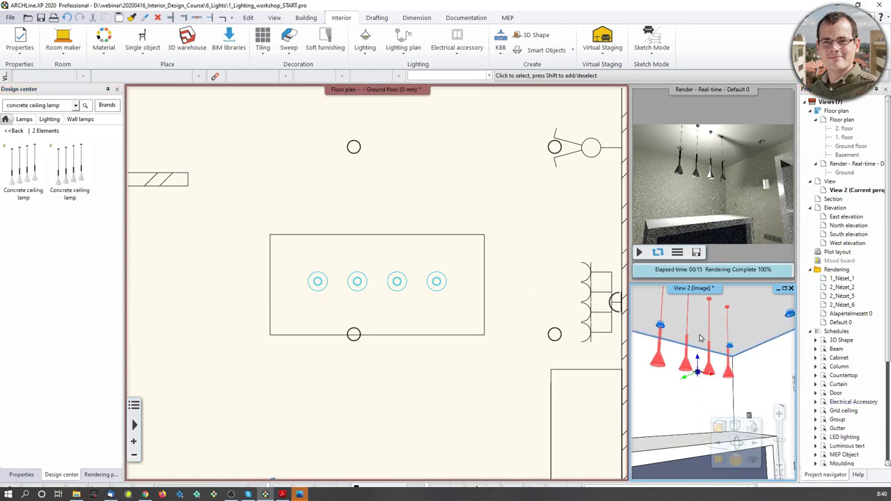
Edit the counter pendant lamp's light source from the floor plan, moving Compact 11W to the second shade's centre at about X 369 mm, Y -71 mm.
middle_click_drag(701, 339, 702, 345)
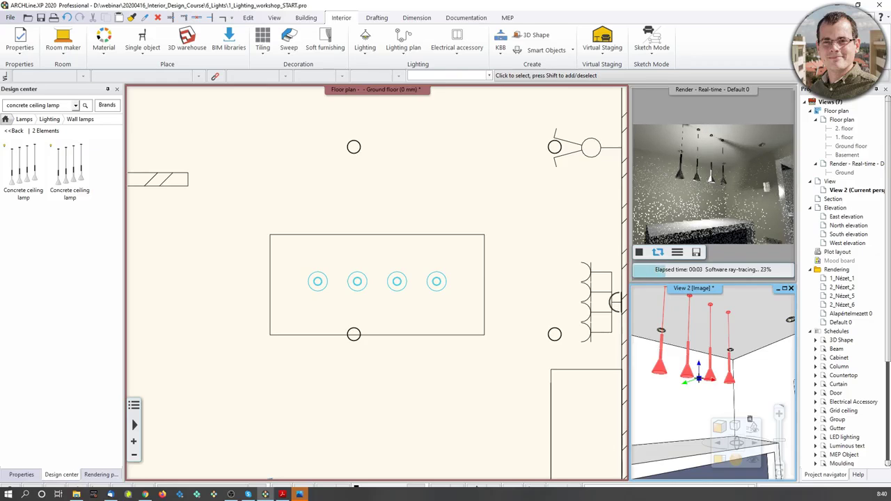
left_click(399, 282)
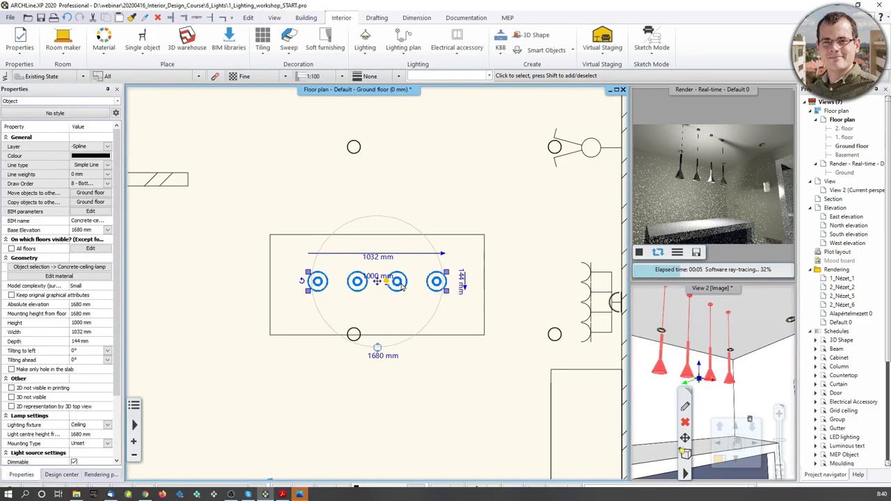
key("Escape")
right_click(404, 282)
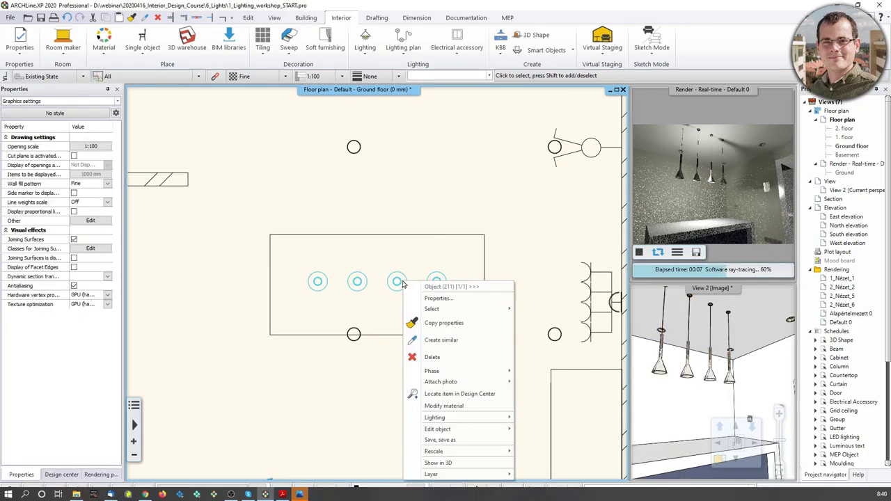
mouse_move(483, 419)
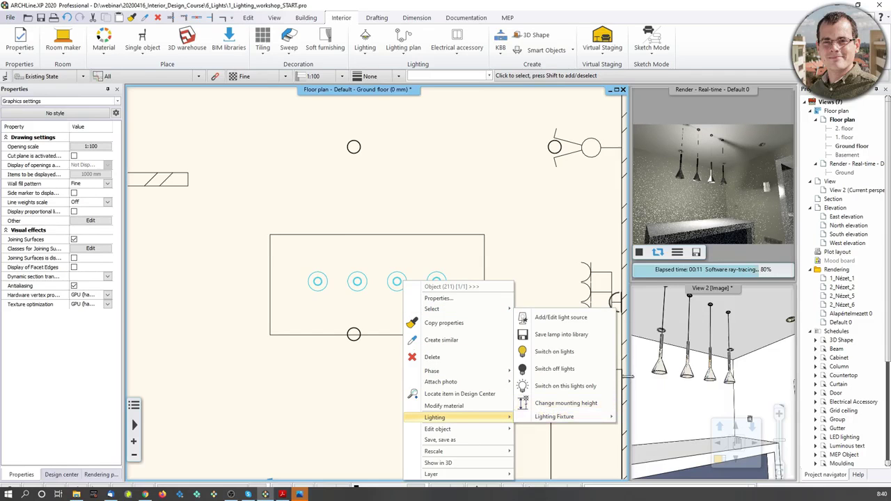
left_click(570, 320)
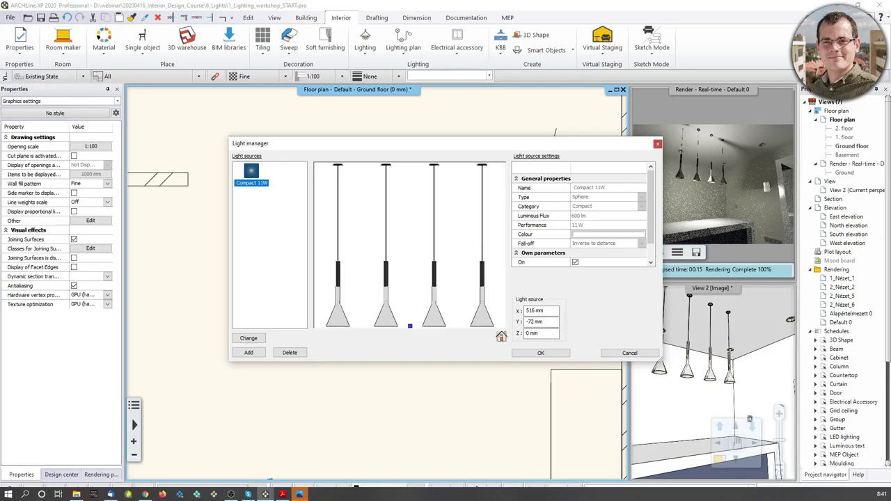
left_click(501, 336)
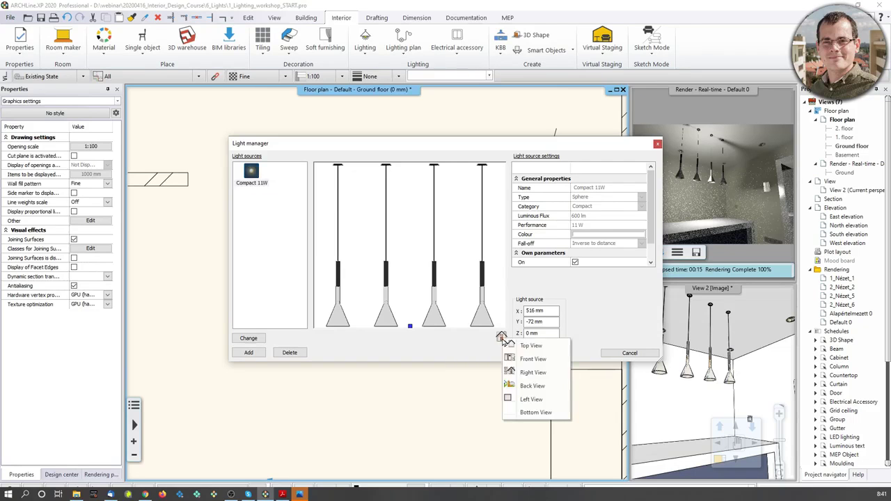
left_click(527, 345)
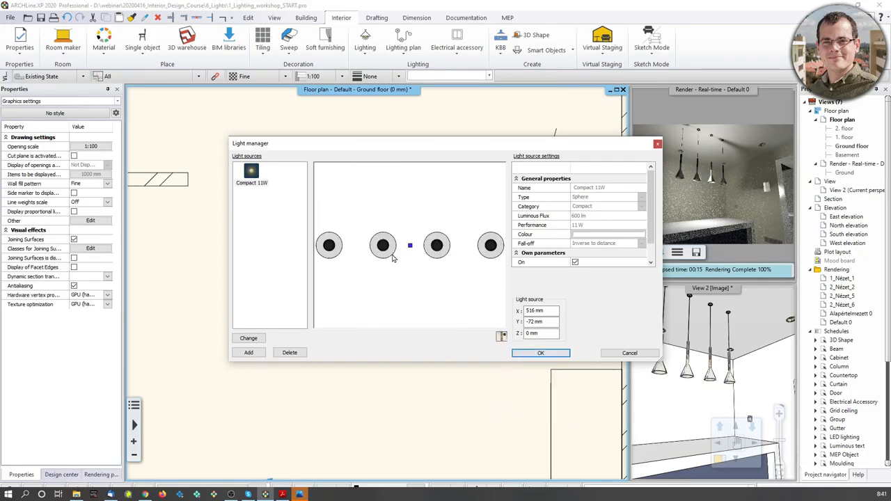
scroll(418, 252, "up", 2)
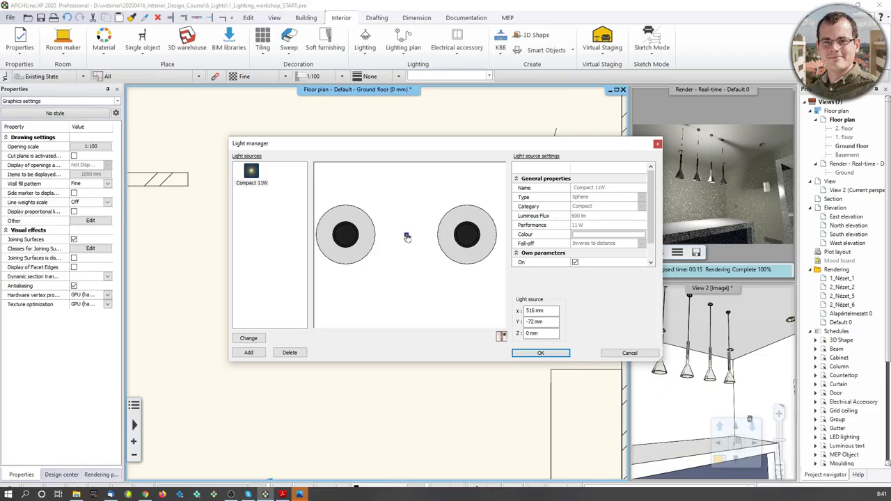
scroll(374, 245, "down", 2)
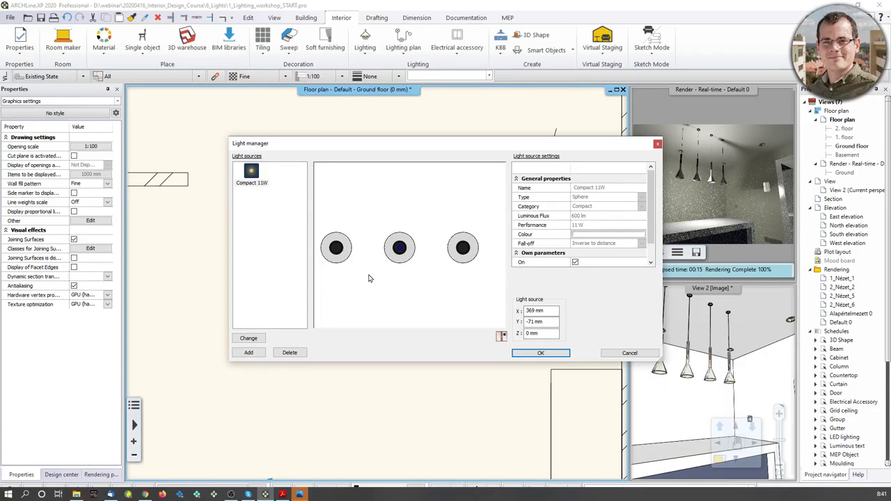
Add another Compact 11W source from the global compact fluorescent sources and place it in the first shade at about X 72 mm, Y -73 mm.
left_click(249, 353)
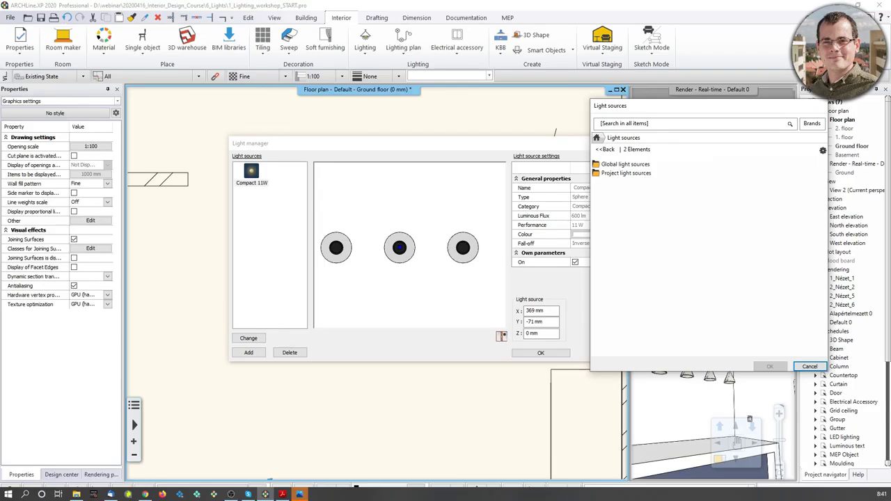
double_click(644, 165)
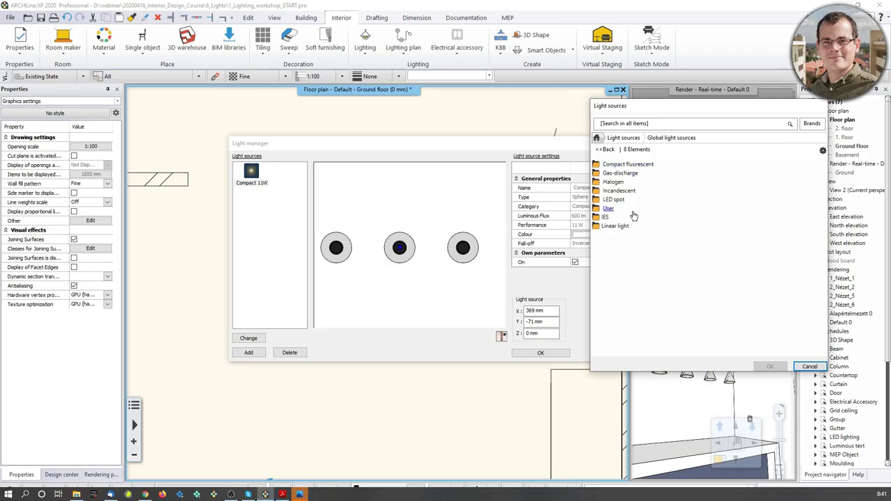
double_click(642, 166)
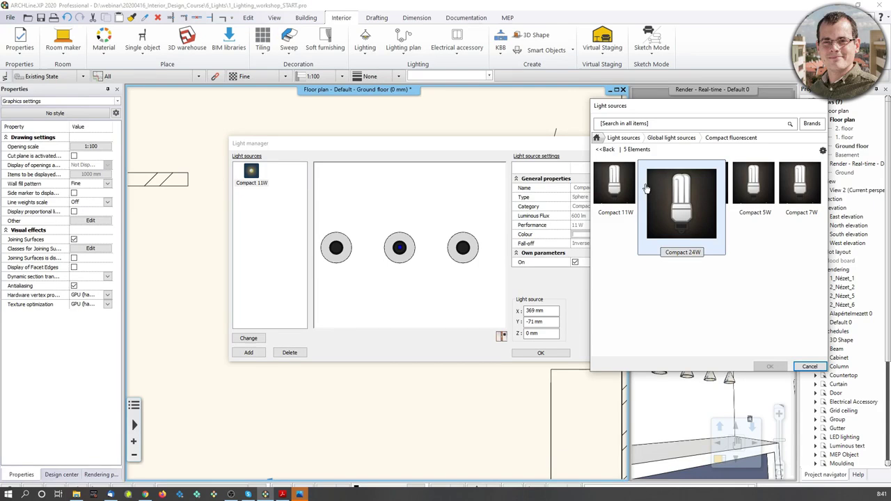
left_click(611, 195)
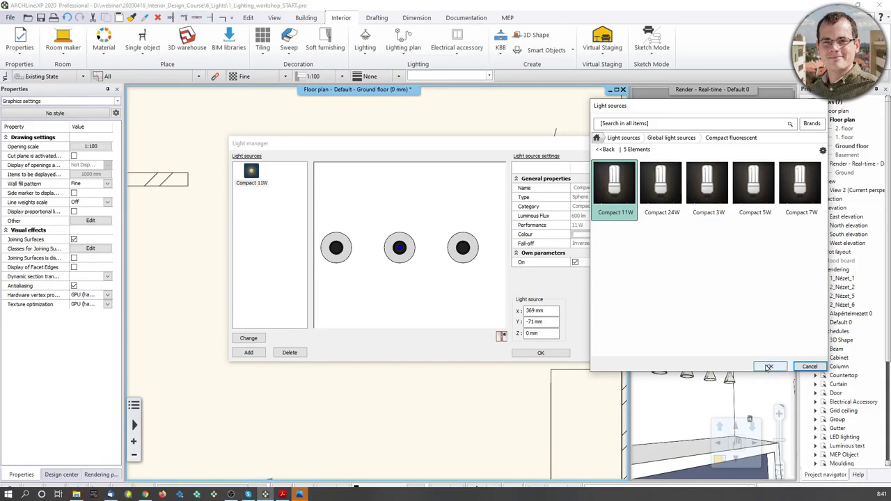
left_click(769, 366)
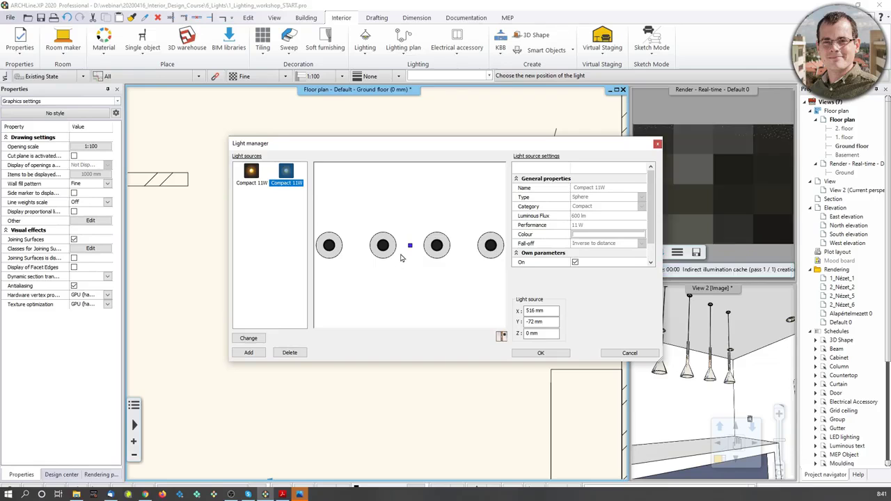
scroll(401, 258, "up", 2)
middle_click_drag(402, 248, 417, 249)
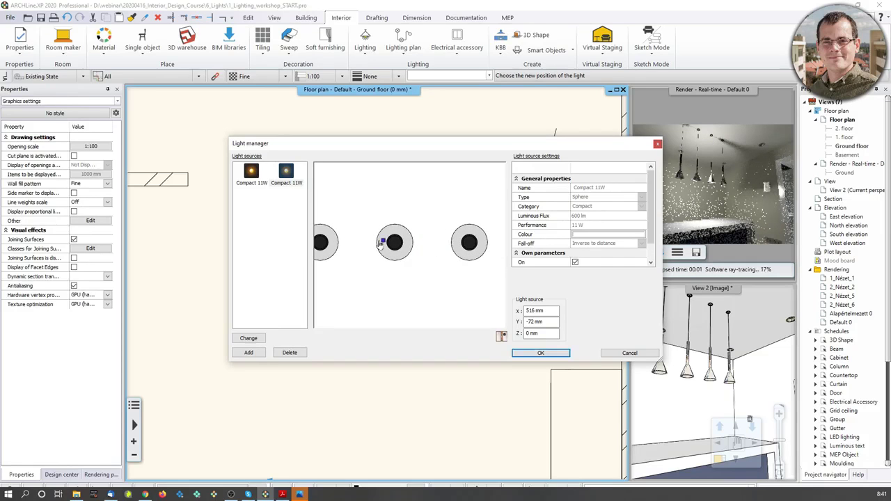
left_click(321, 244)
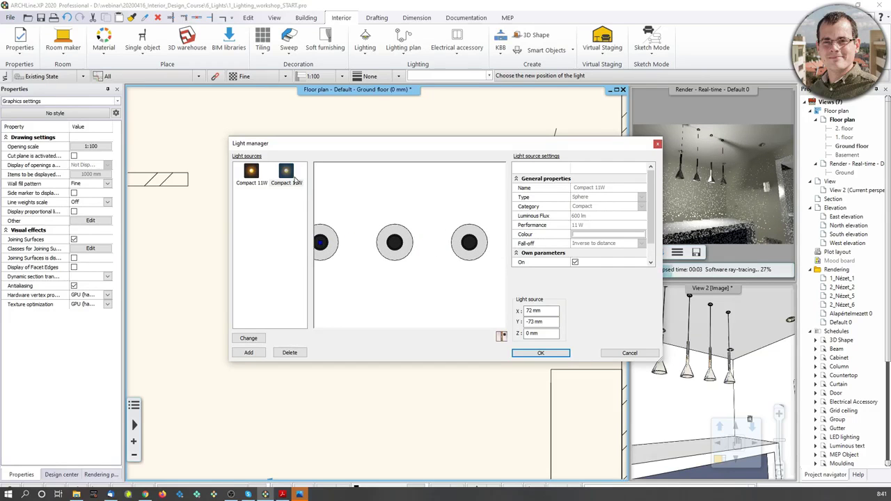
Check the positions of both Compact 11W light sources from the front and apply them to the pendant lamp.
left_click(252, 177)
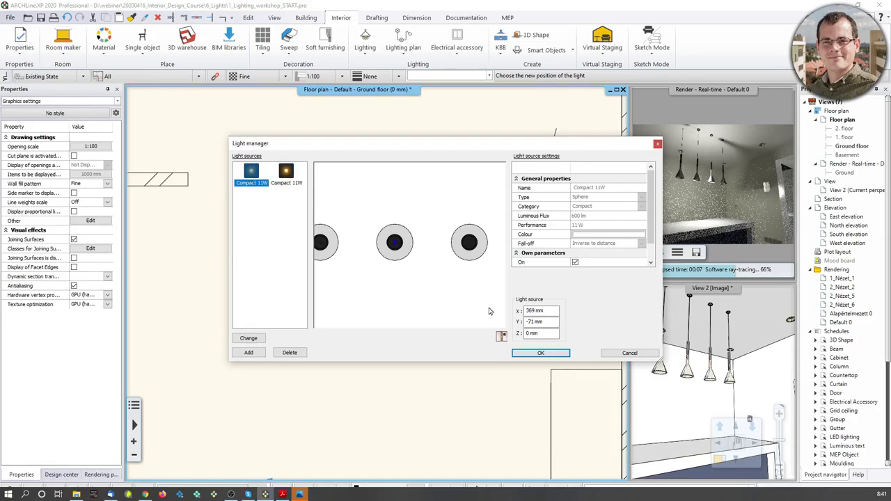
left_click(502, 337)
left_click(530, 357)
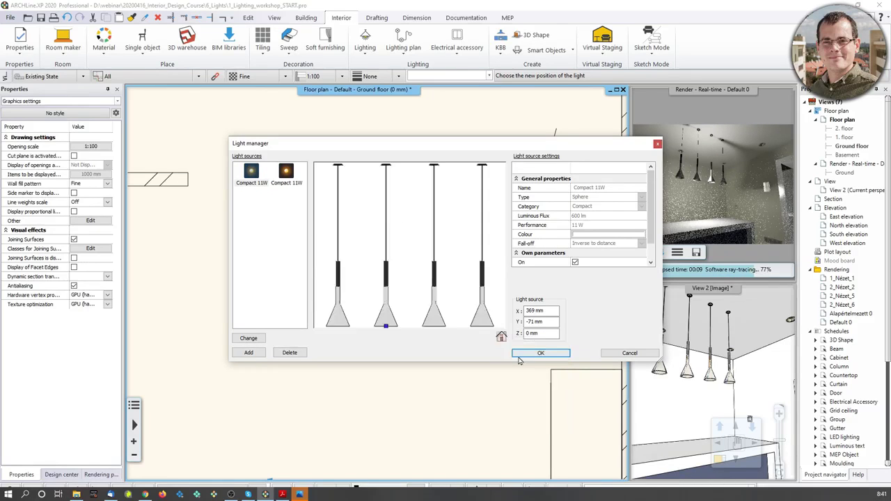
scroll(411, 293, "up", 3)
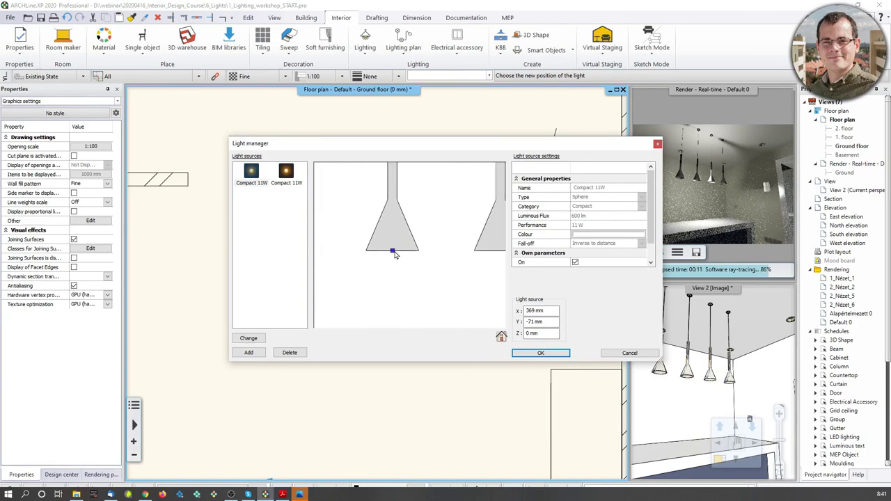
left_click(287, 174)
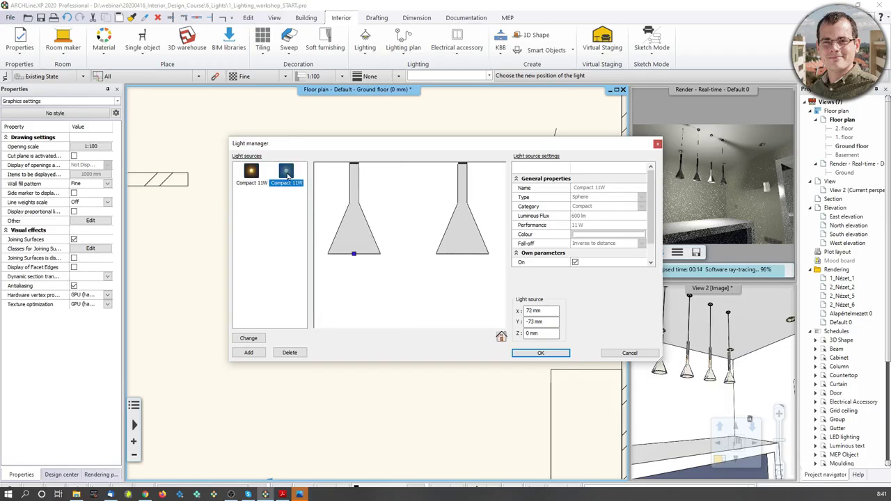
left_click(256, 178)
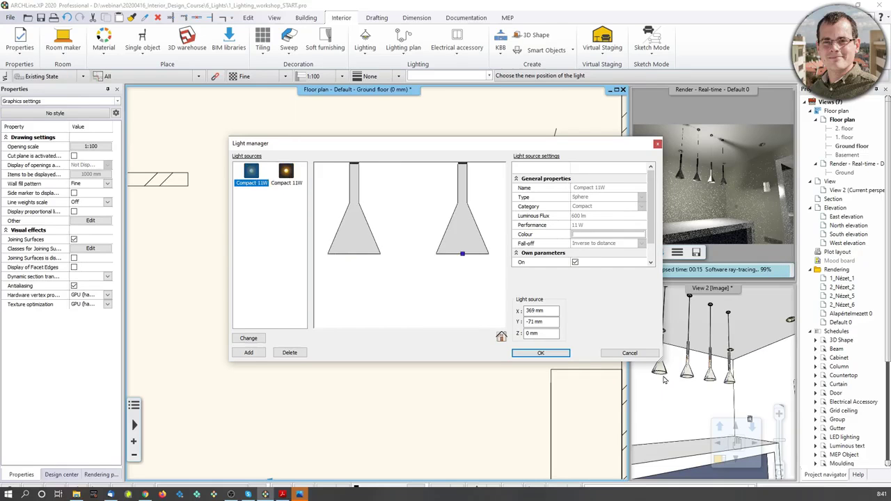
left_click(547, 353)
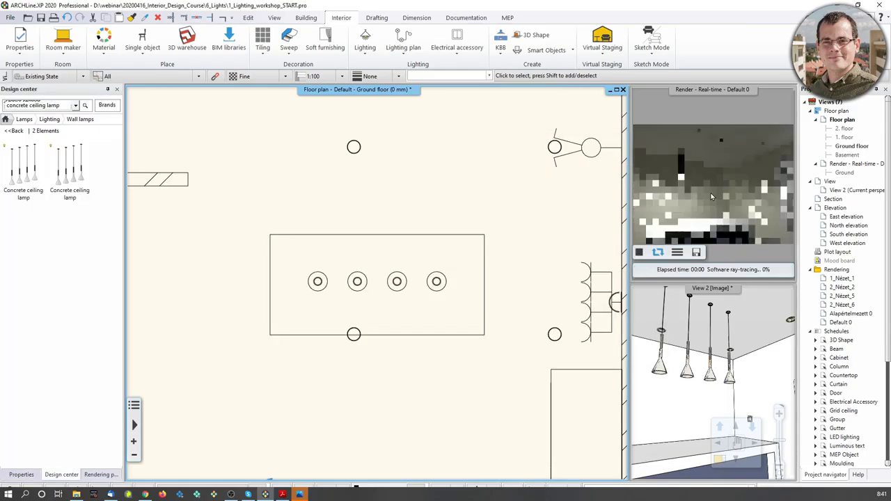
Examine the pendant lamp's lighting in the real-time render from a closer 3D viewpoint.
scroll(687, 385, "up", 2)
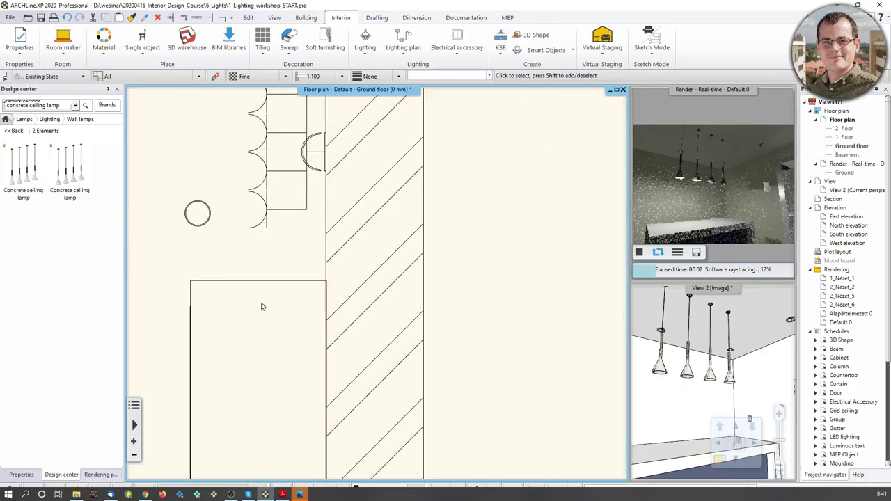
scroll(265, 273, "down", 3)
scroll(265, 273, "down", 2)
middle_click_drag(265, 273, 414, 262)
left_click(687, 383)
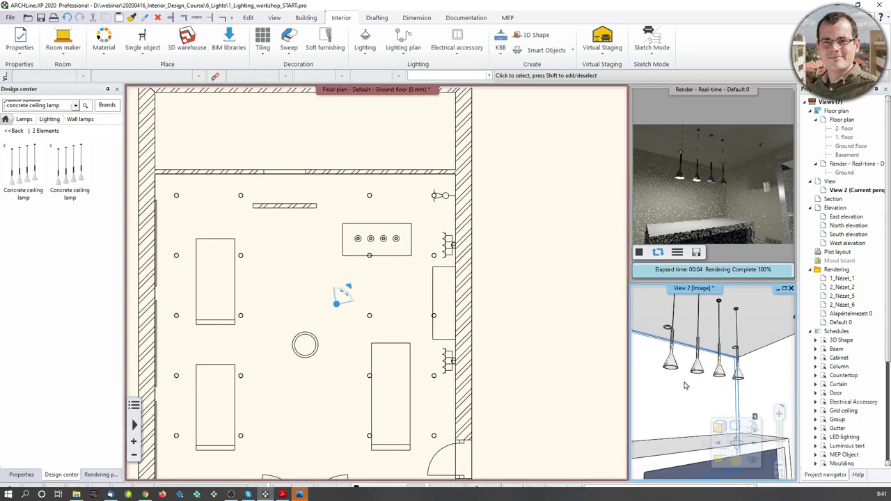
scroll(686, 378, "up", 3)
middle_click_drag(686, 379, 711, 378)
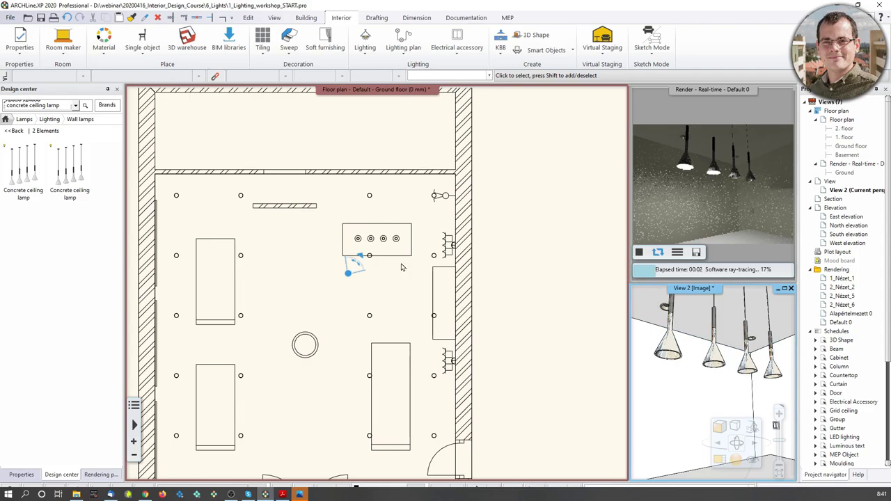
Place a copy of the second shade's light source at the centre of the third shade in the floor plan.
left_click(405, 285)
scroll(338, 258, "up", 4)
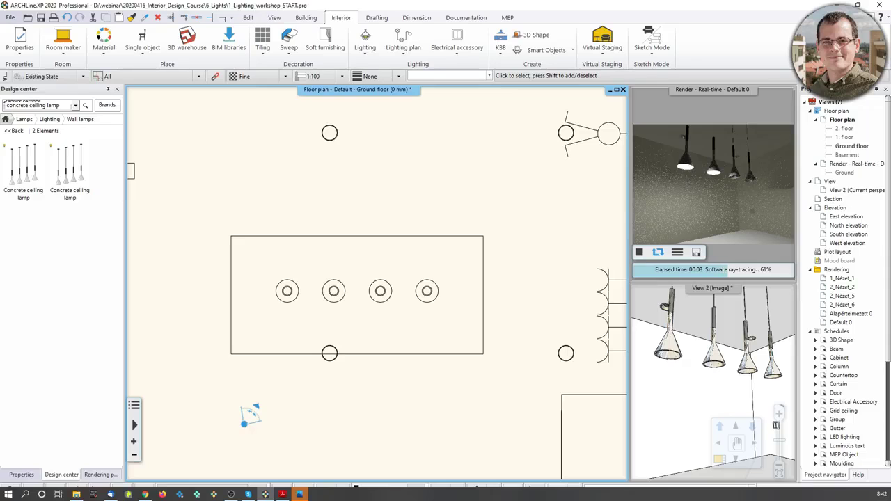
left_click(362, 302)
scroll(327, 307, "up", 2)
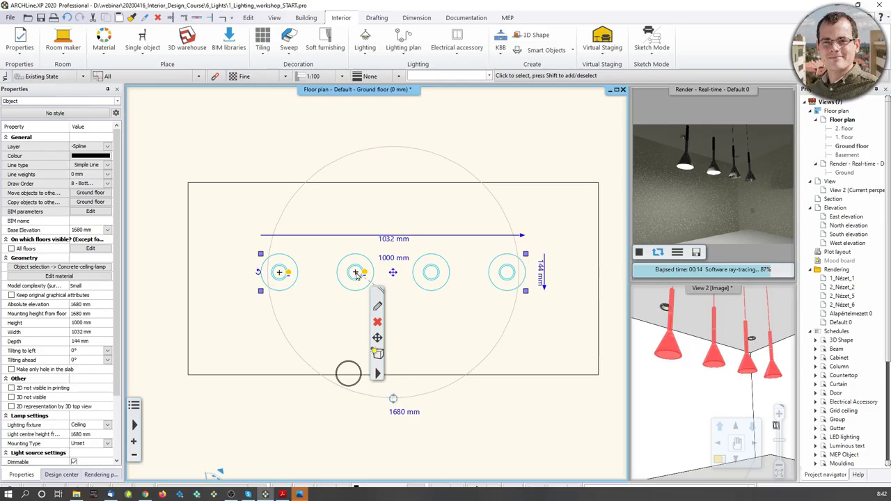
left_click(362, 276)
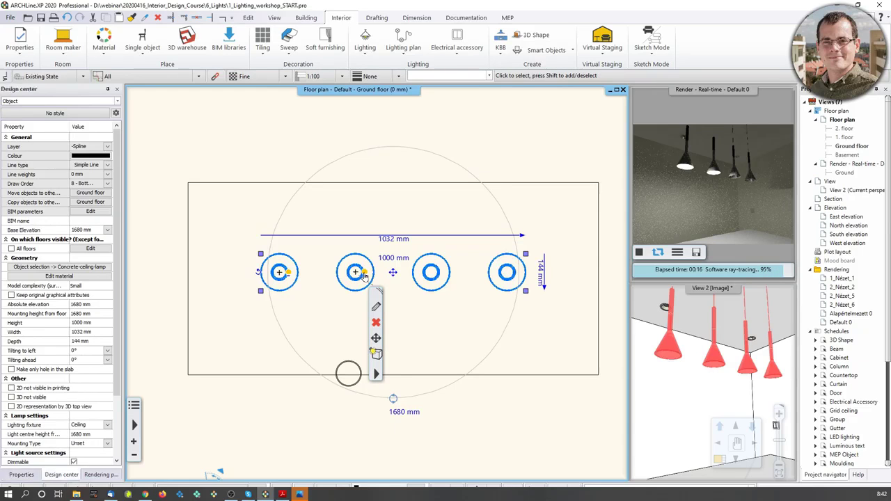
right_click(356, 273)
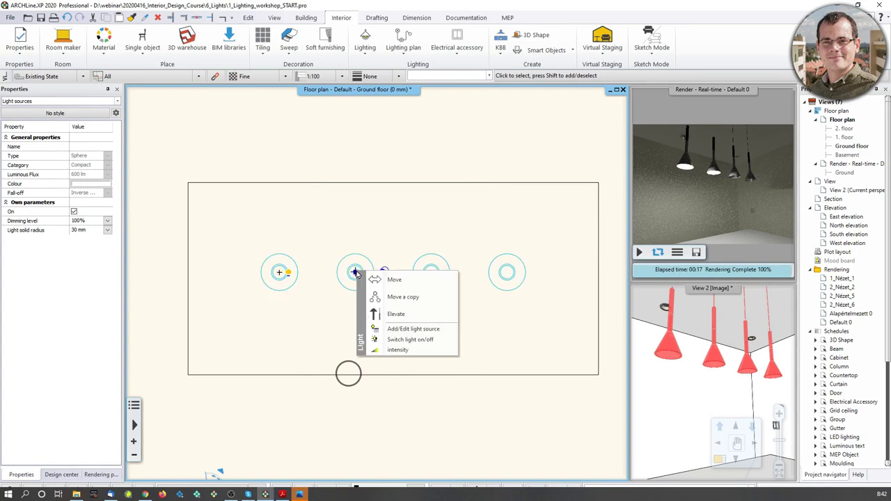
left_click(377, 297)
scroll(362, 283, "up", 4)
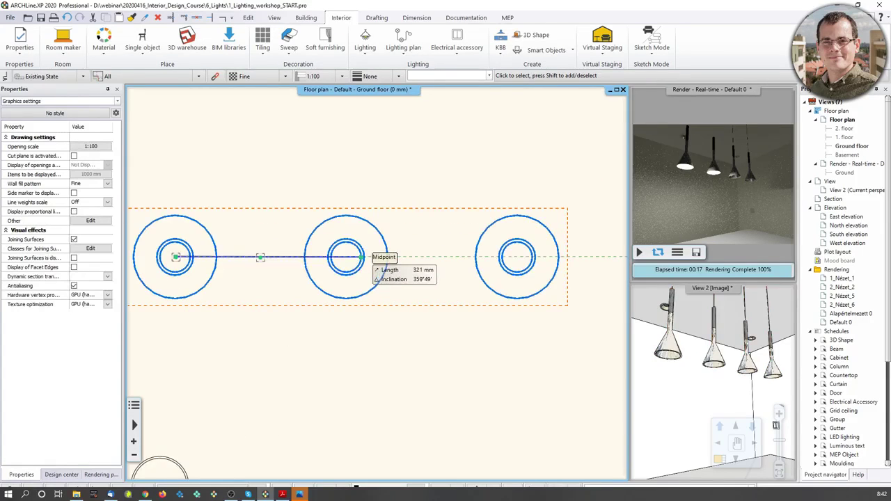
left_click(346, 258)
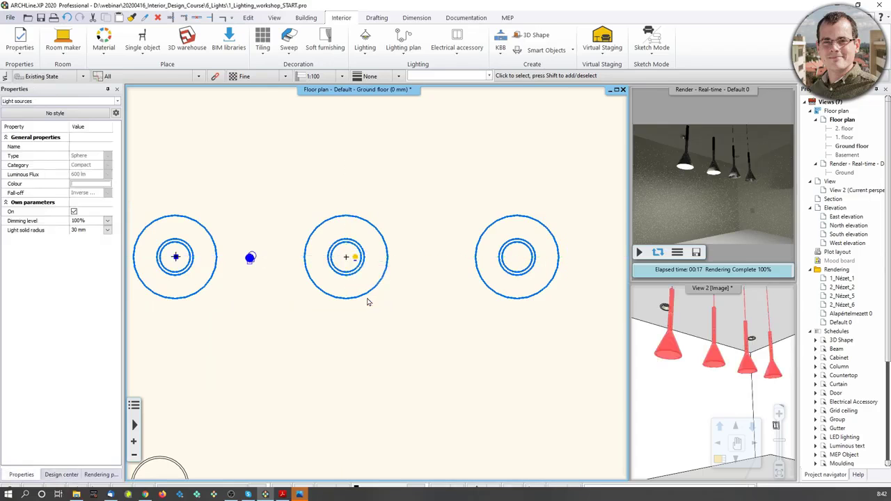
key("Escape")
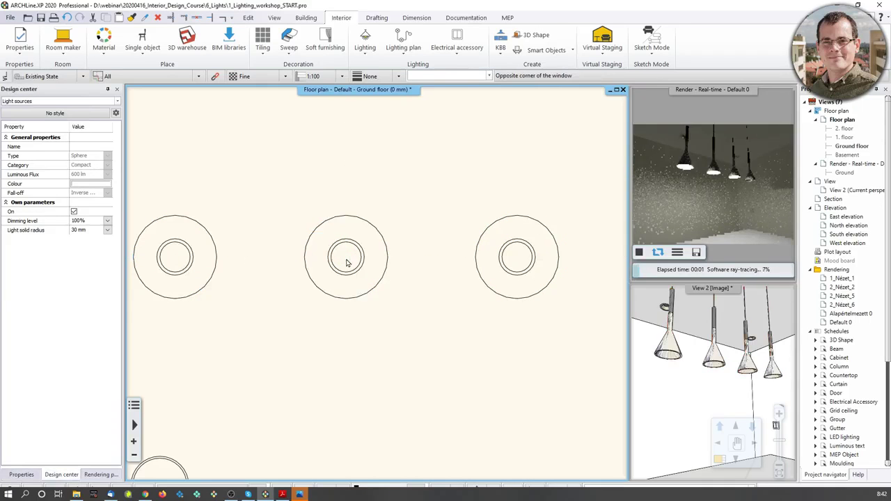
Place a copy of the third shade's light source at the centre of the fourth shade in the floor plan.
left_click(329, 263)
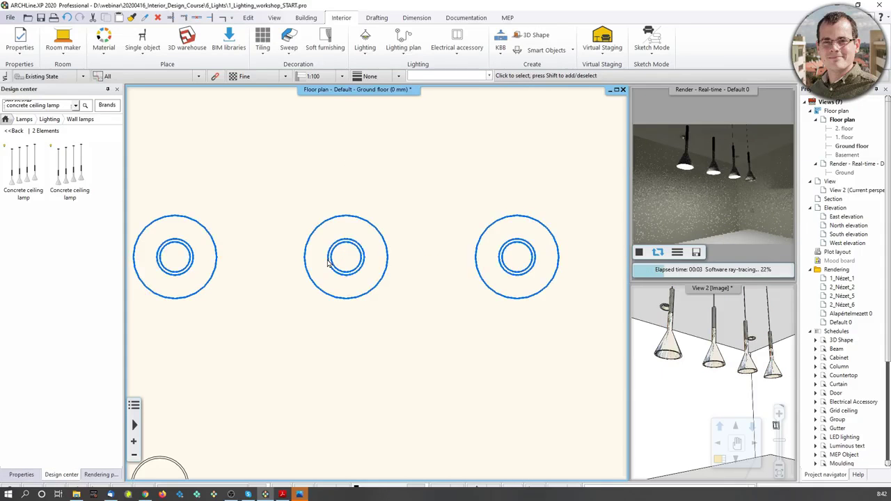
left_click(346, 259)
left_click(356, 259)
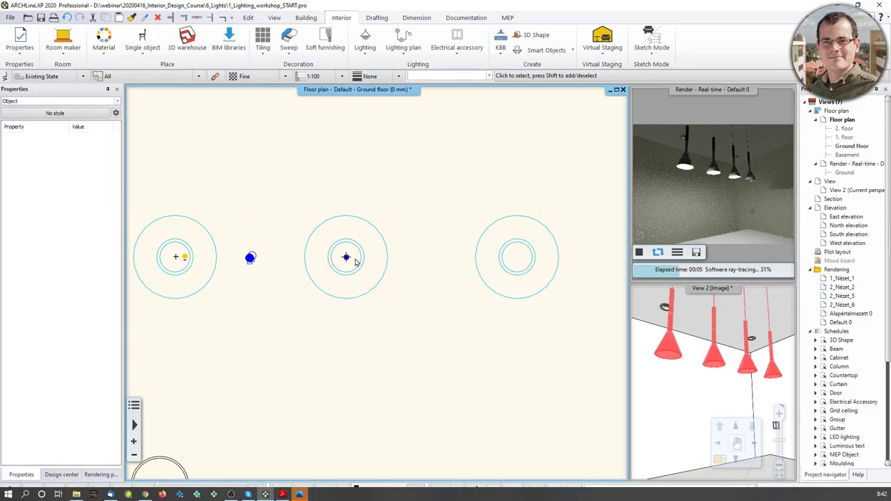
left_click(346, 258)
left_click(368, 274)
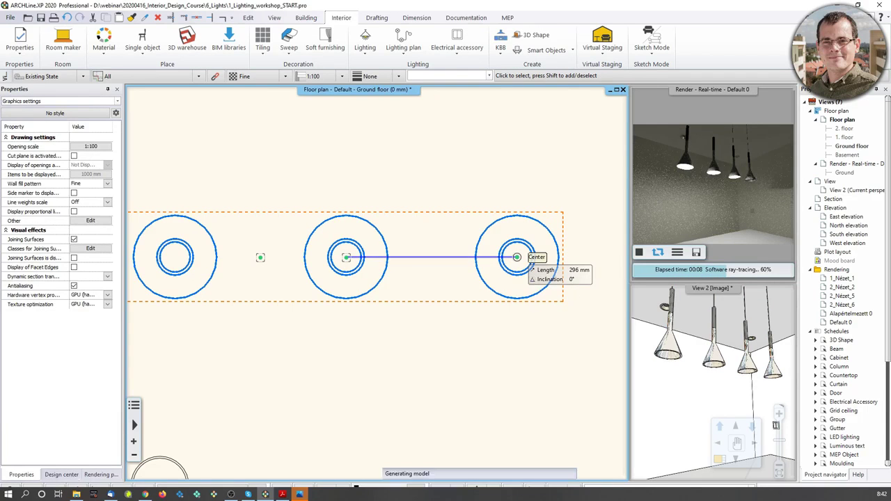
left_click(532, 280)
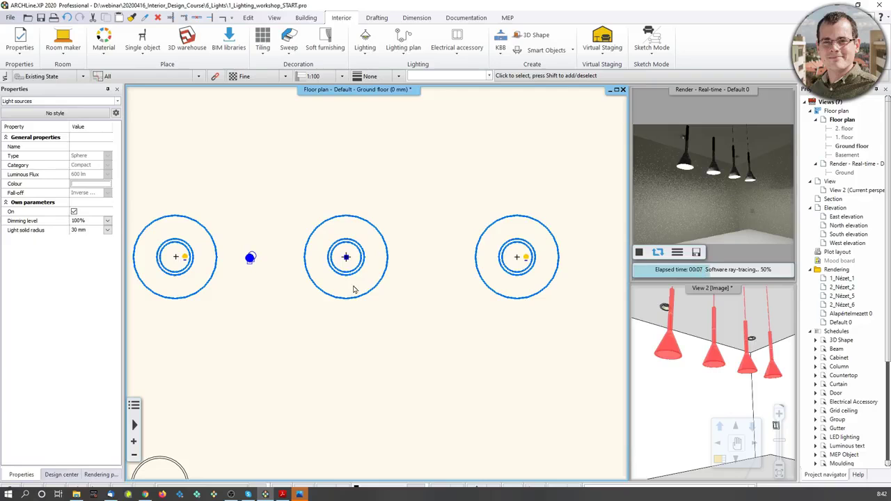
Save the pendant lamp into the library as a new item named Webinar Concrete Ceiling Lamp, keeping its original 2D view and 3D image.
scroll(353, 289, "down", 3)
right_click(389, 291)
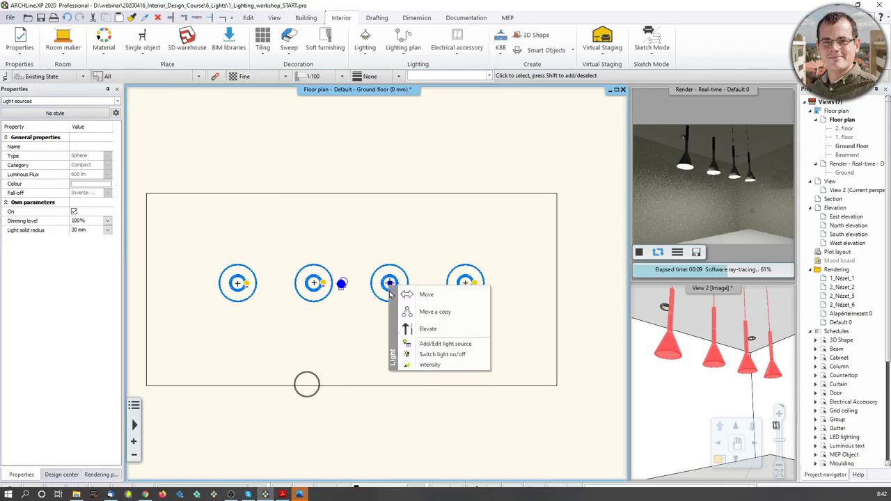
left_click(379, 297)
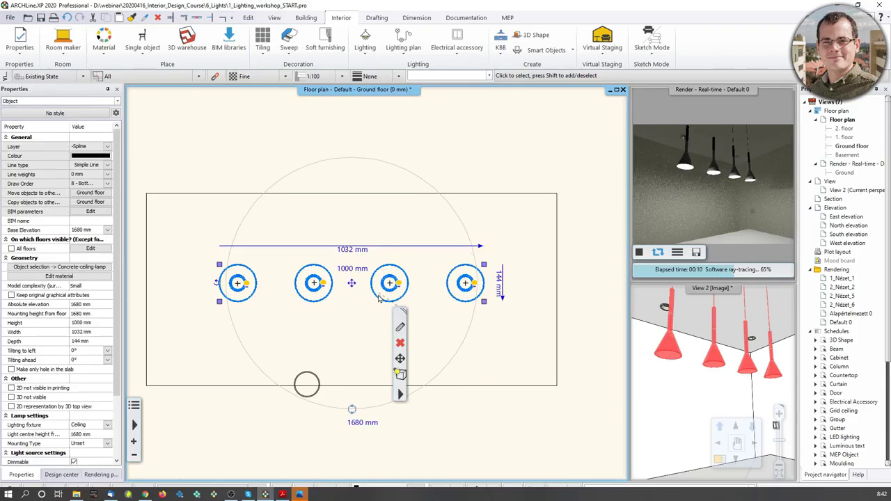
left_click(400, 394)
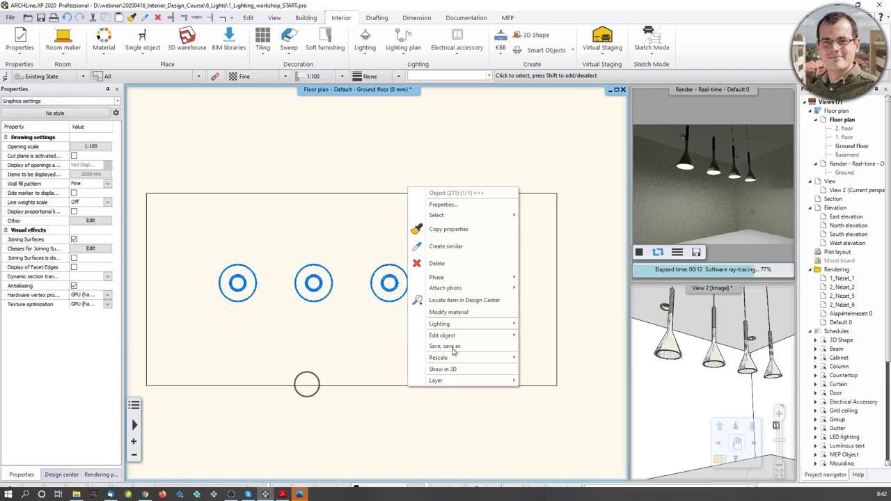
mouse_move(457, 329)
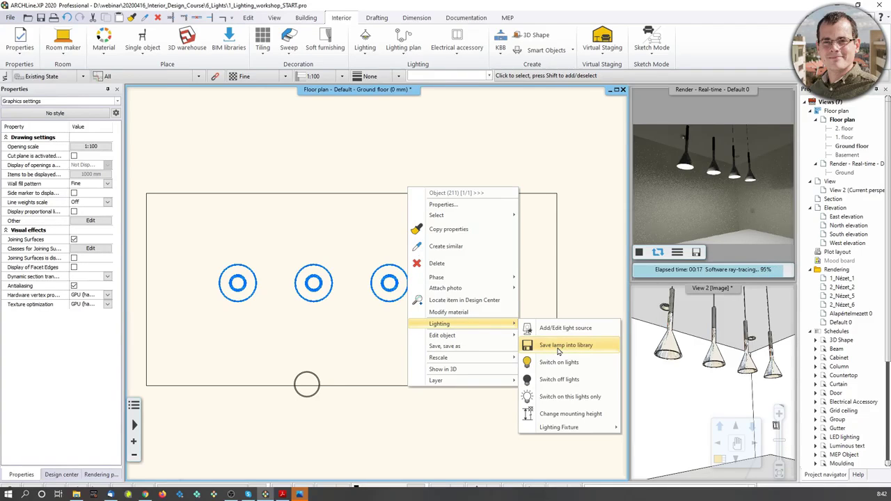
left_click(558, 349)
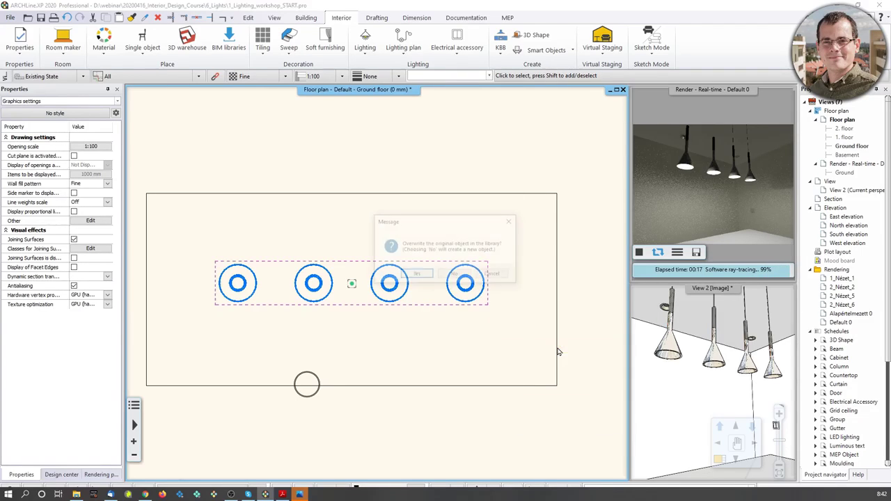
left_click(453, 275)
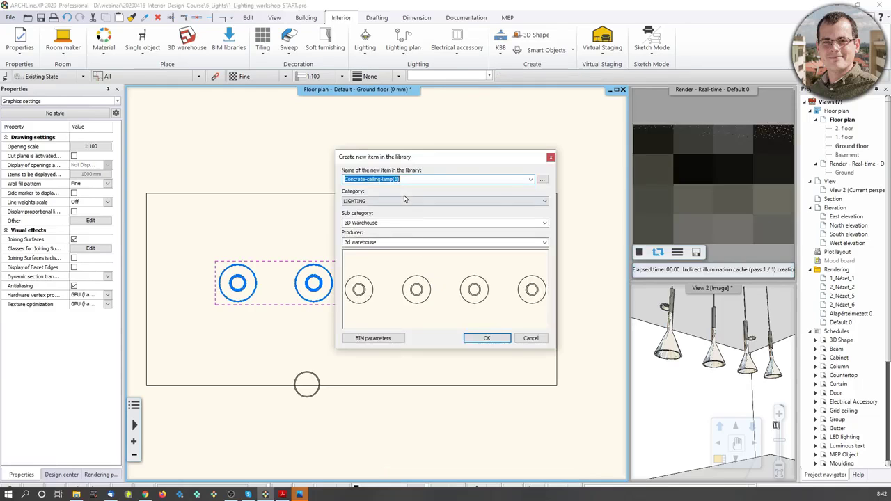
type("Webinar")
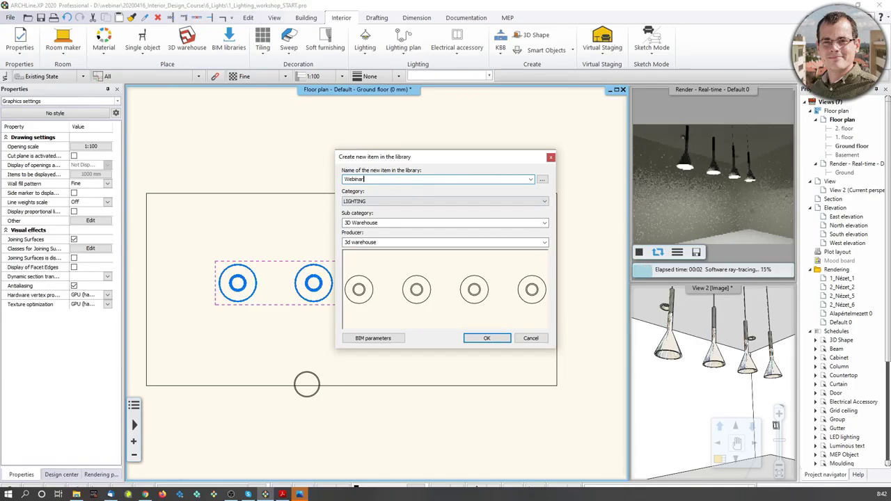
type(" Concrete Ceiling Lamp")
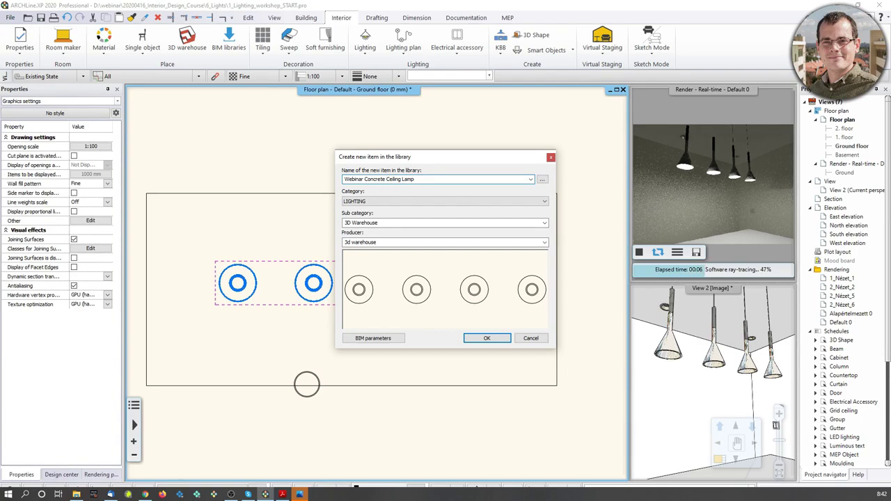
left_click(487, 338)
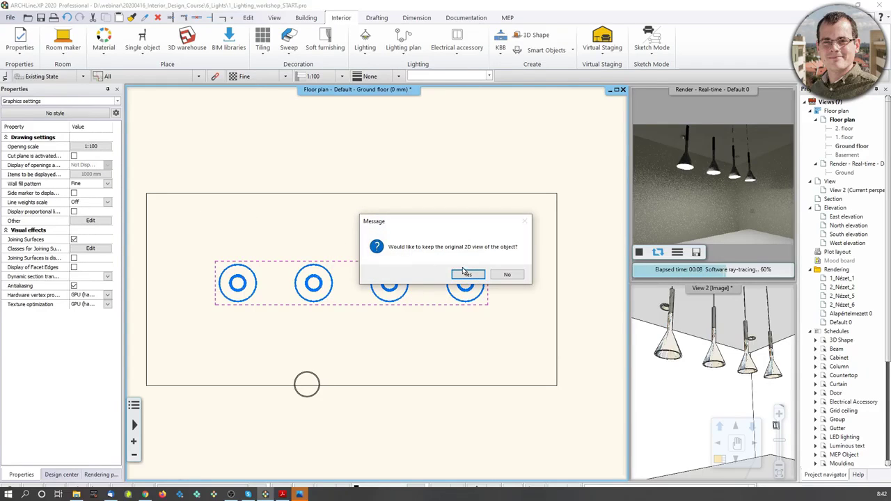
left_click(470, 275)
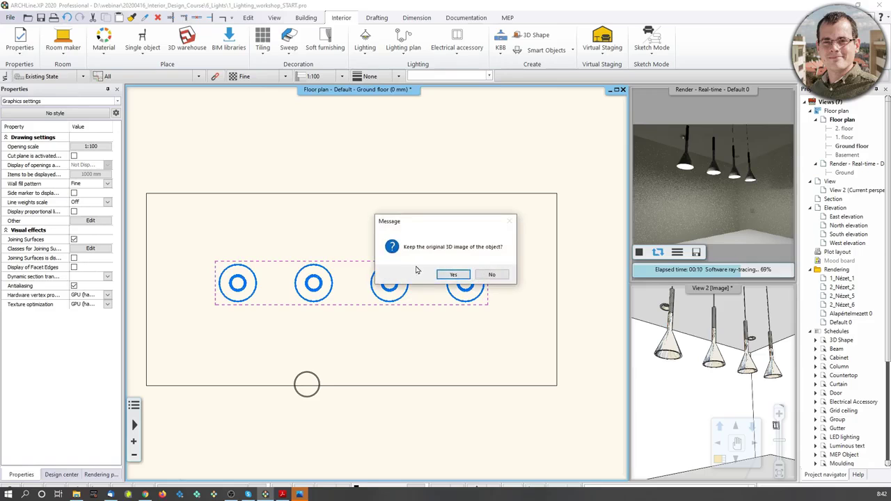
left_click(453, 275)
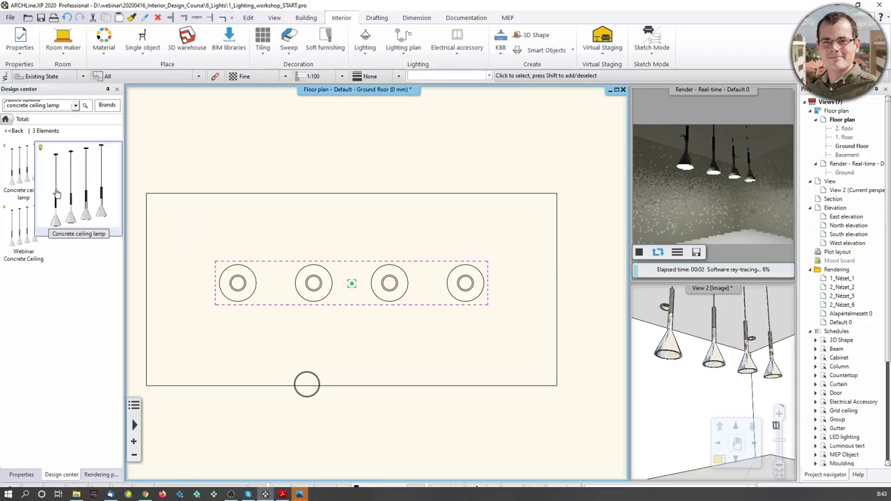
Inspect the library entry of the Webinar Concrete Ceiling Lamp without changing it.
mouse_move(34, 224)
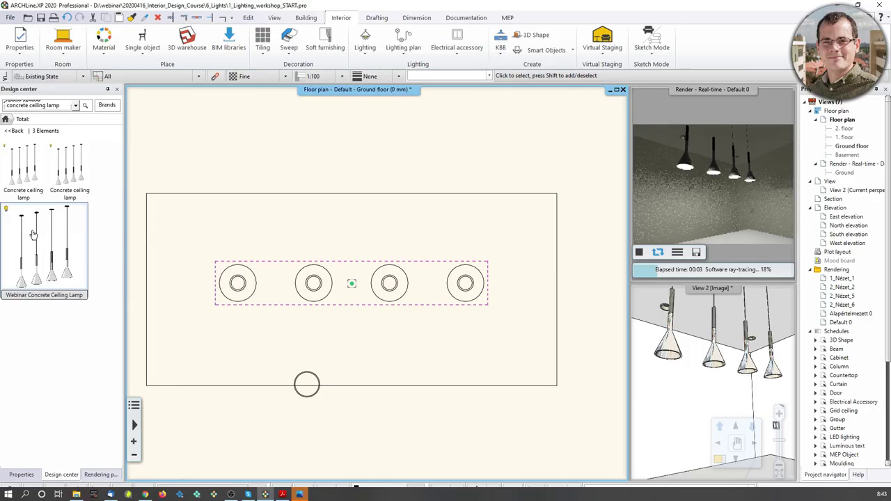
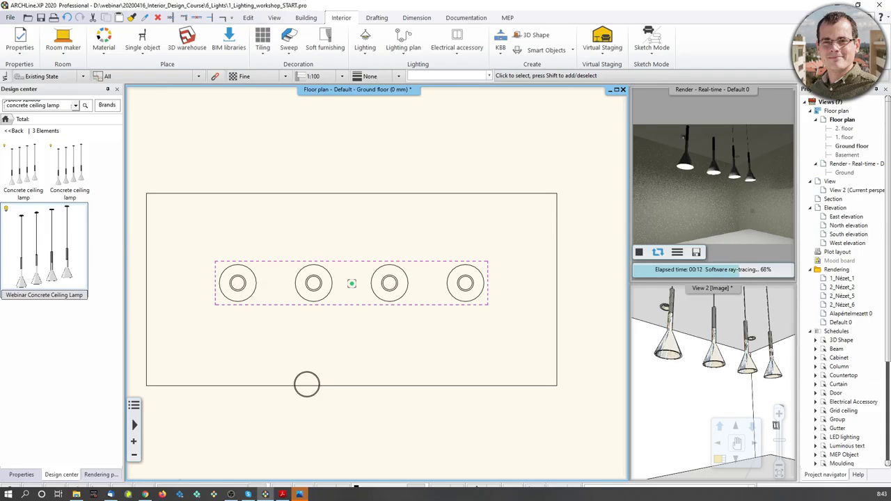
right_click(35, 239)
left_click(77, 278)
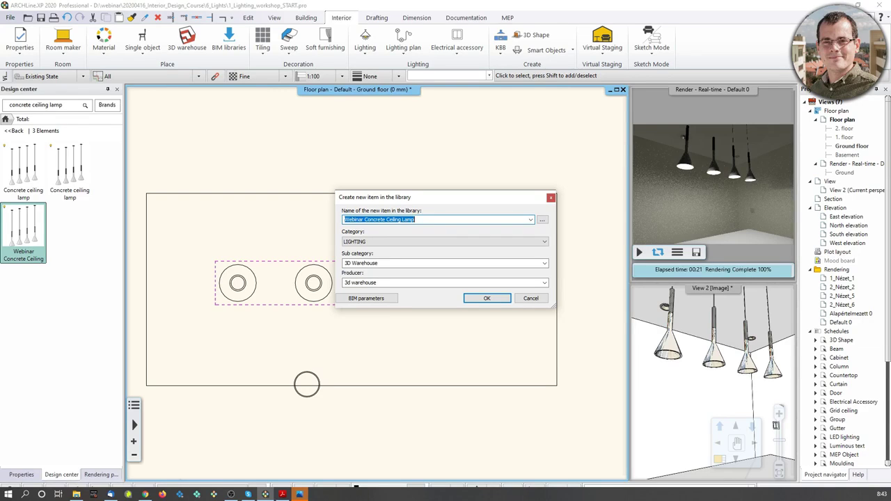
left_click(551, 199)
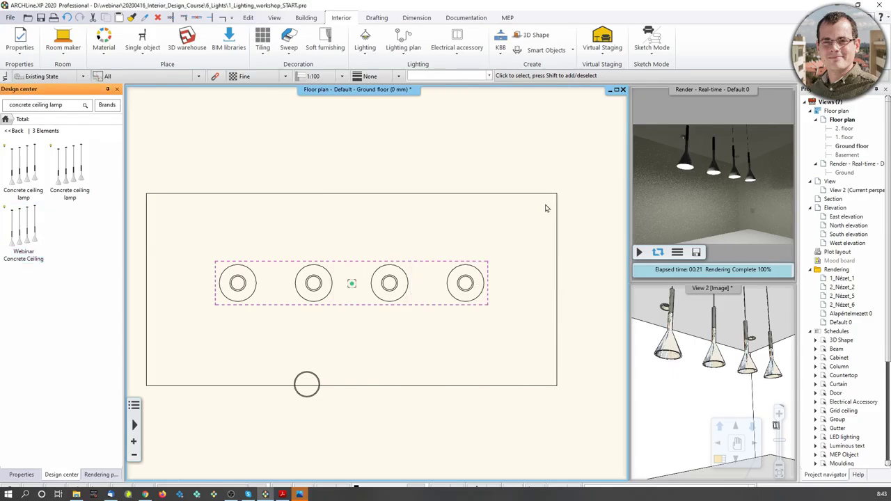
Show the pendant lamp above the kitchen island in the 3D view and switch off both shadows and lights there.
scroll(526, 275, "down", 3)
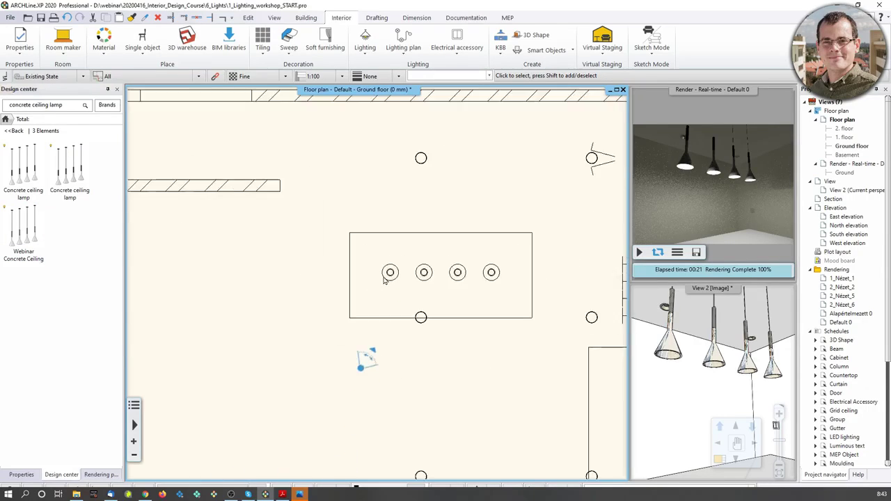
middle_click_drag(245, 230, 381, 261)
left_click(743, 404)
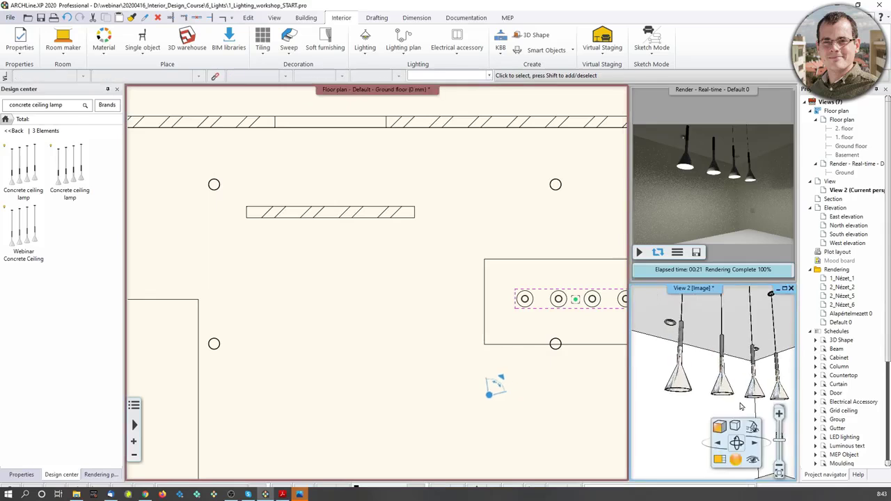
scroll(743, 406, "down", 5)
mouse_move(742, 406)
middle_mouse_down()
mouse_move(635, 350)
mouse_move(723, 346)
mouse_move(726, 369)
mouse_move(762, 387)
mouse_move(693, 366)
mouse_move(756, 437)
middle_mouse_up()
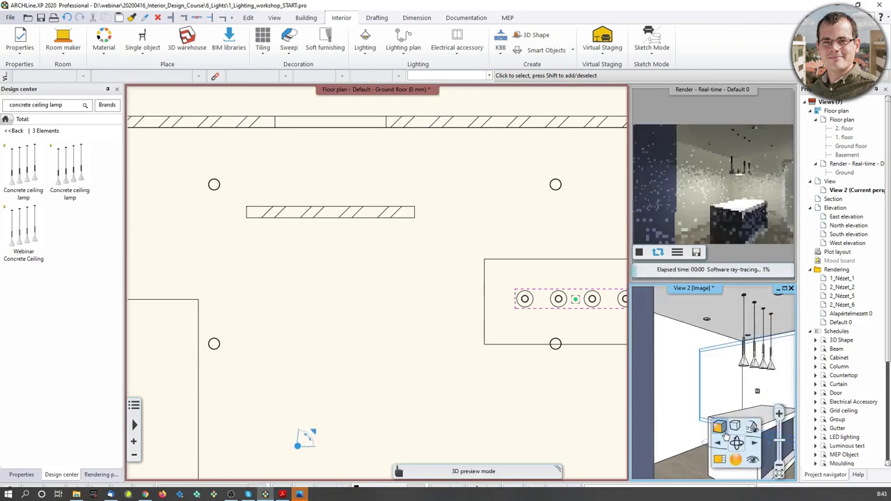
left_click(735, 426)
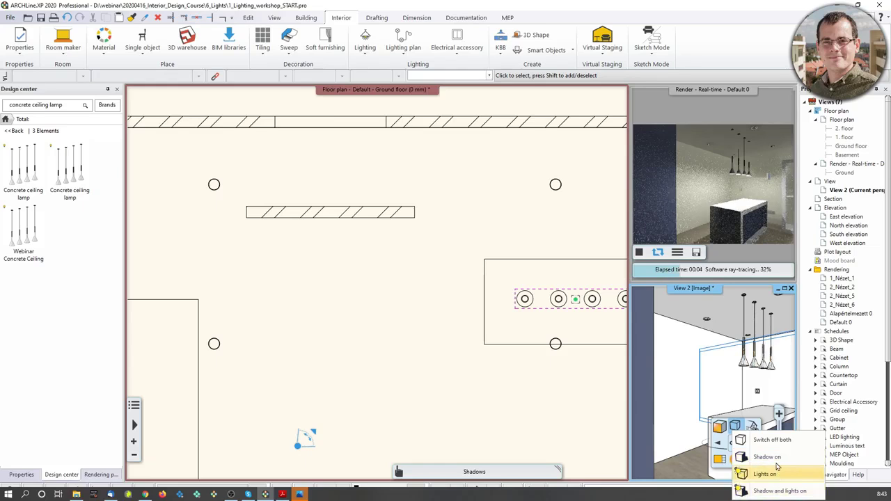
left_click(763, 439)
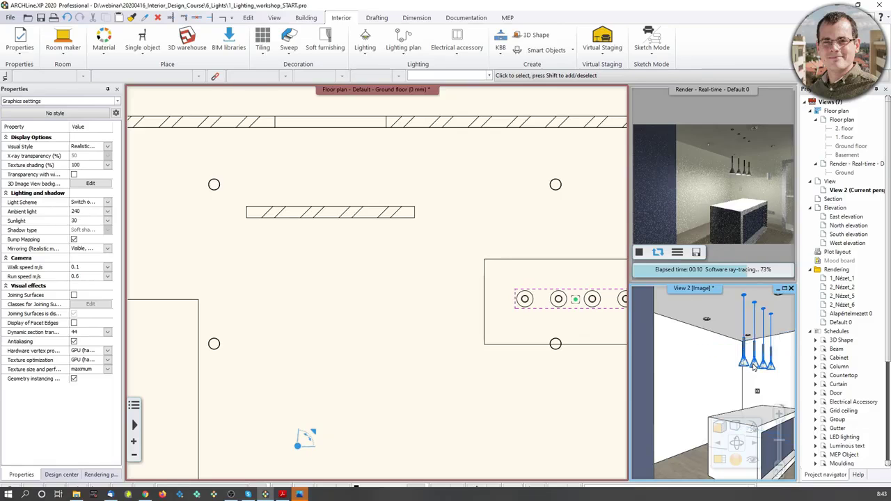
Switch off the light sources of the pendant lamp above the kitchen island.
left_click(754, 367)
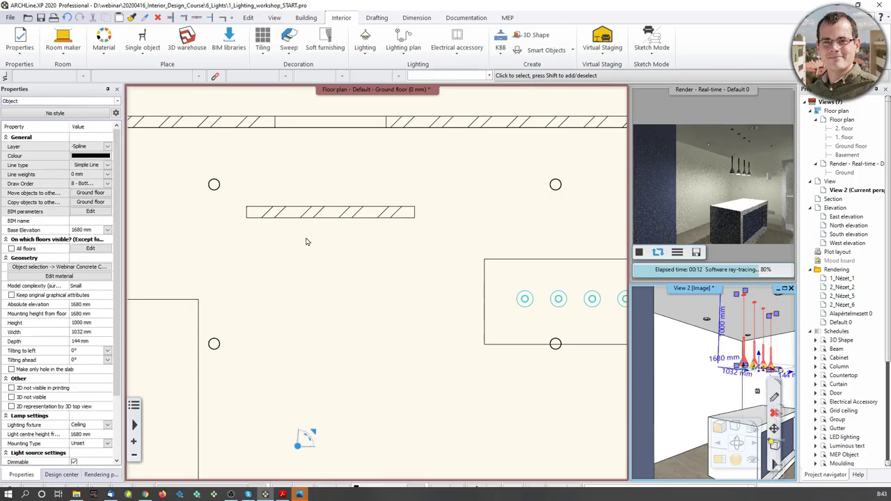
left_click(117, 101)
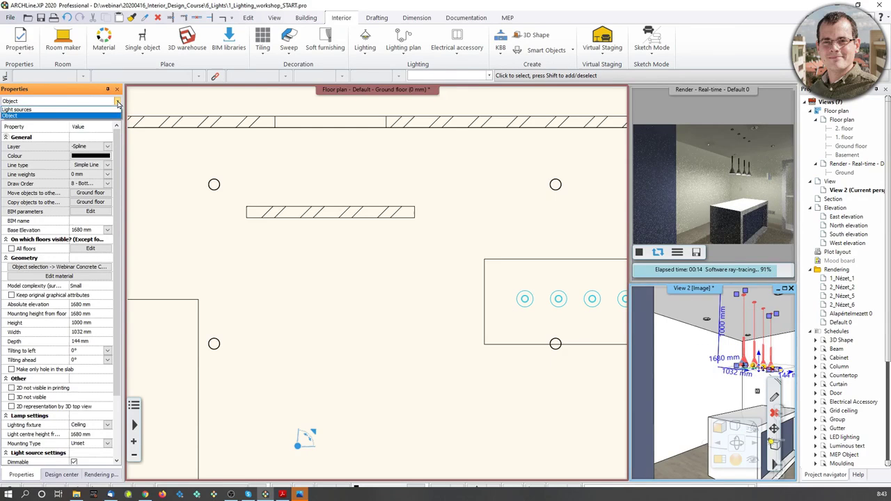
left_click(64, 110)
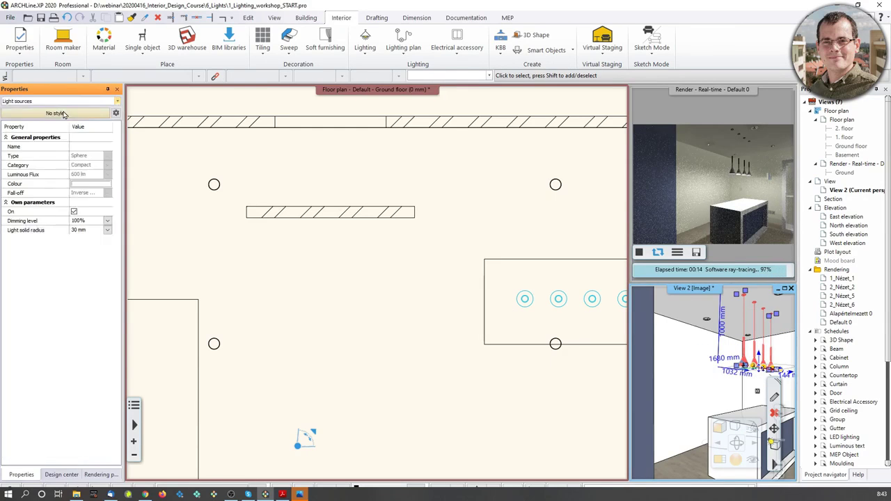
left_click(74, 213)
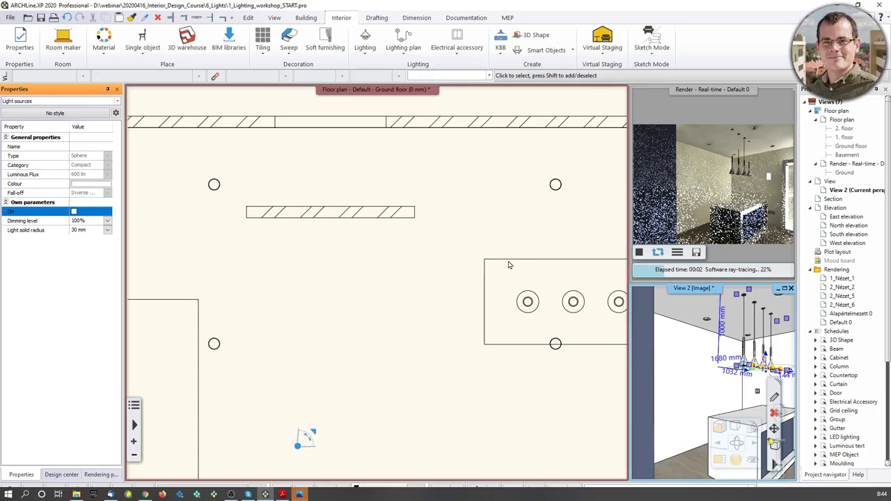
left_click(449, 292)
right_click(453, 290)
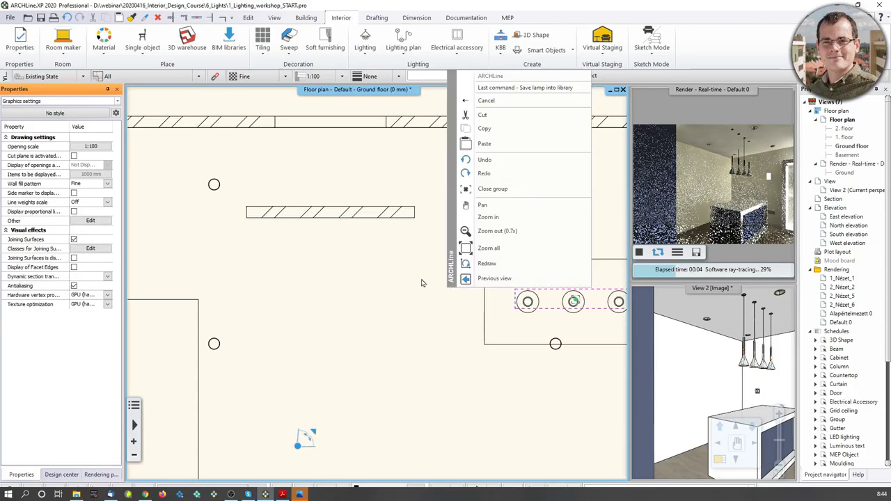
Search the object library for "spot lamp".
middle_click_drag(281, 226, 349, 254)
scroll(349, 255, "up", 2)
scroll(350, 255, "up", 1)
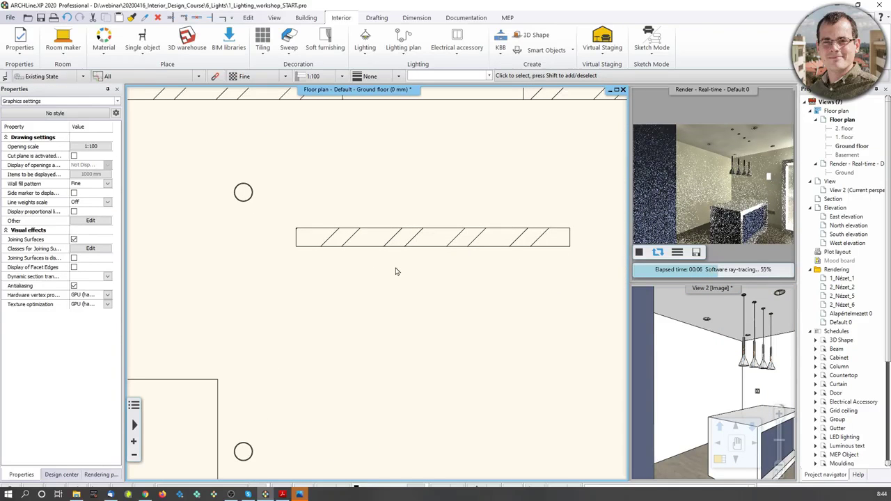
left_click(61, 474)
left_click(5, 119)
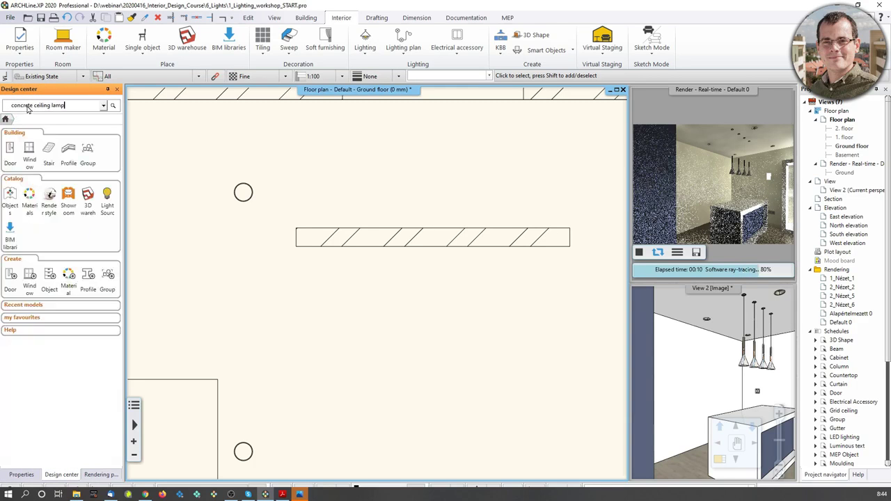
triple_click(28, 106)
type("spo")
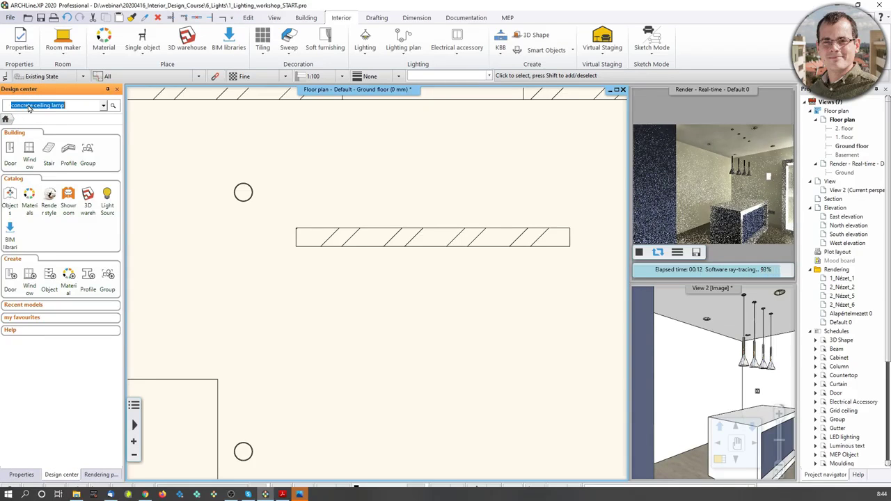
type("t lamp")
key("Return")
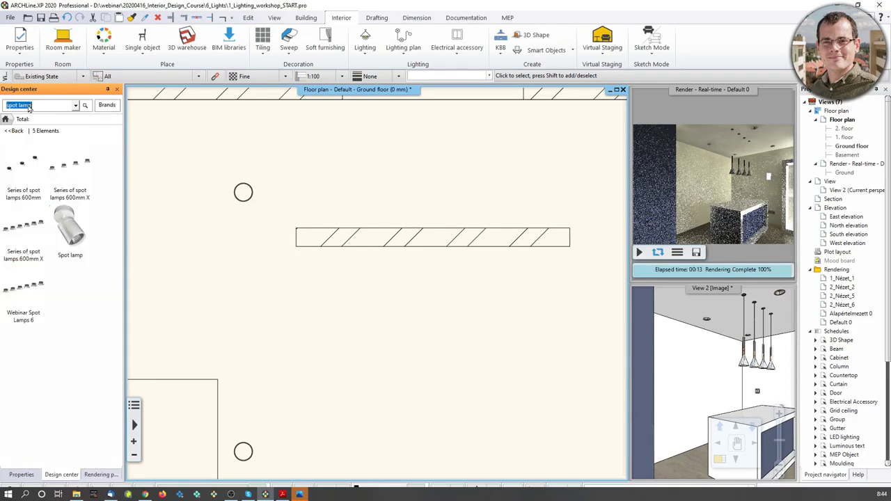
Place a single Spot lamp on the floor plan just below the middle of the short free-standing wall.
left_click(70, 230)
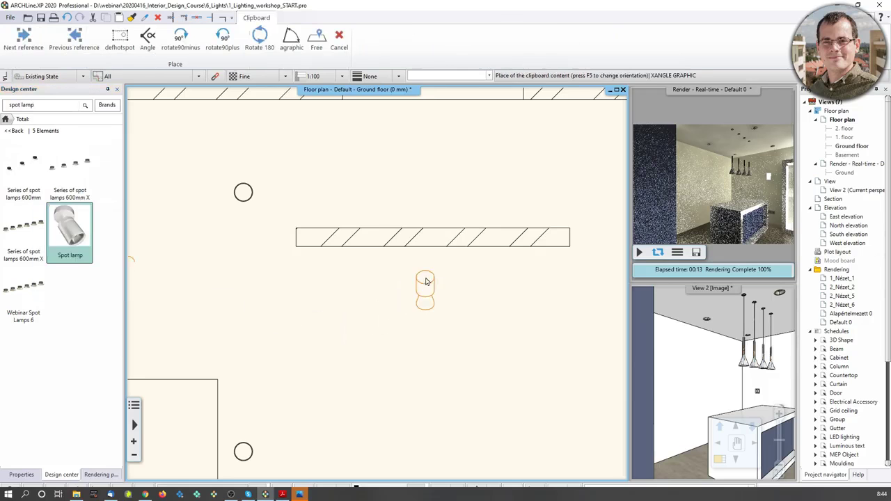
scroll(436, 275, "up", 1)
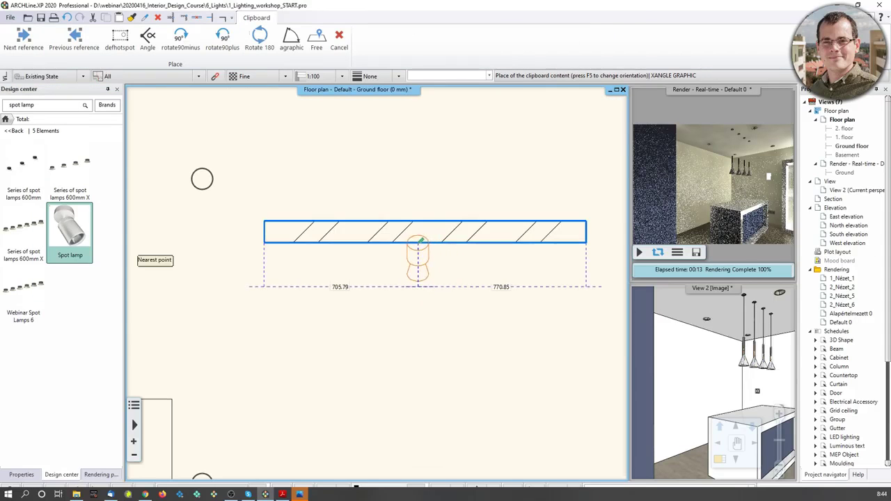
scroll(451, 202, "down", 2)
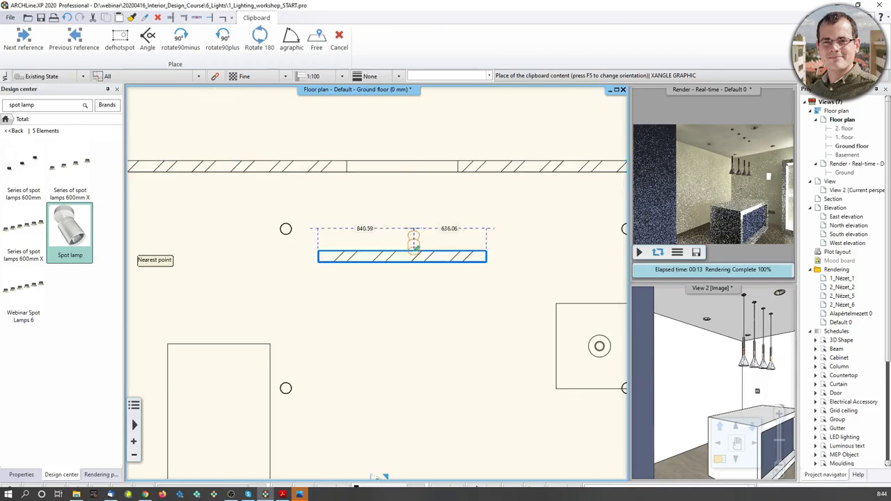
left_click(400, 281)
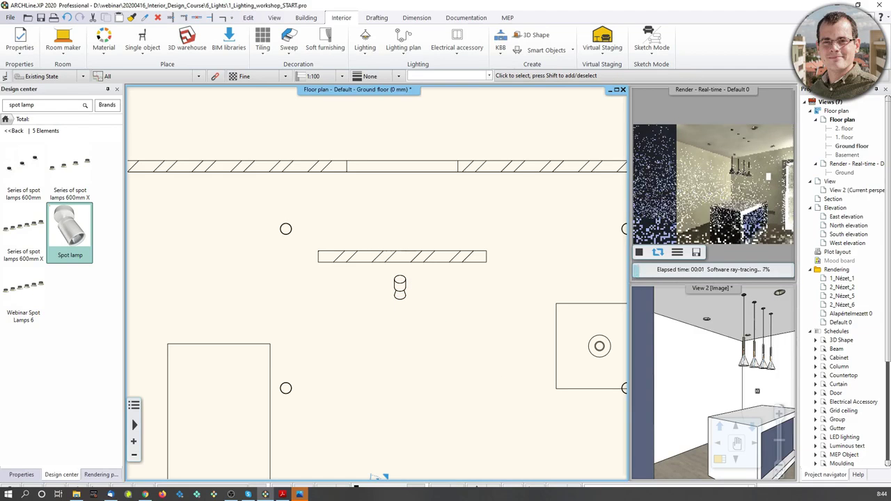
Set the new spot lamp's base elevation to 2650 mm.
left_click(400, 285)
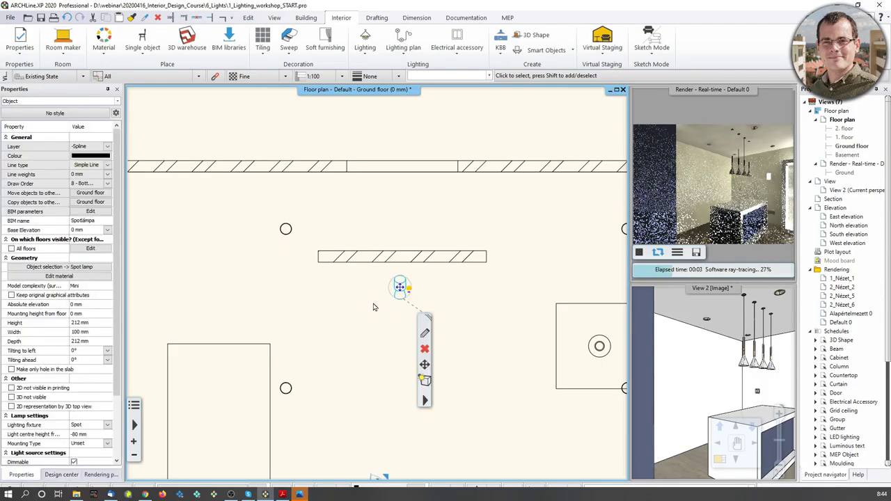
left_click(87, 229)
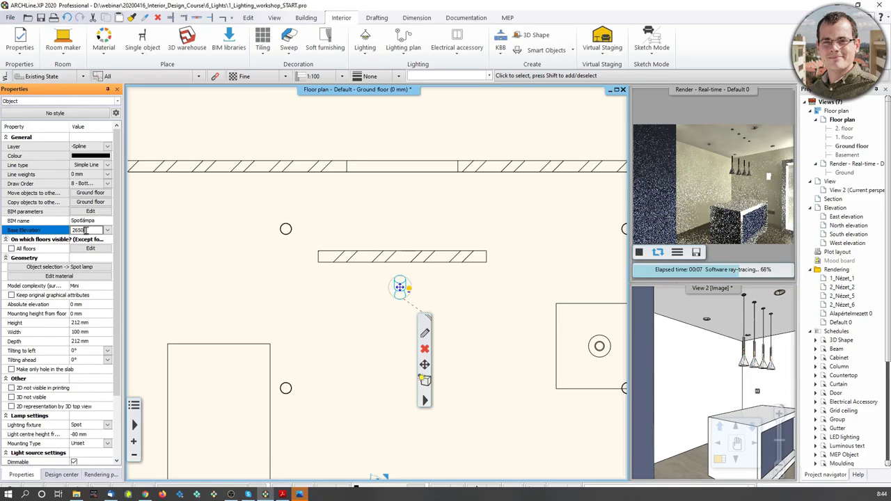
key("Return")
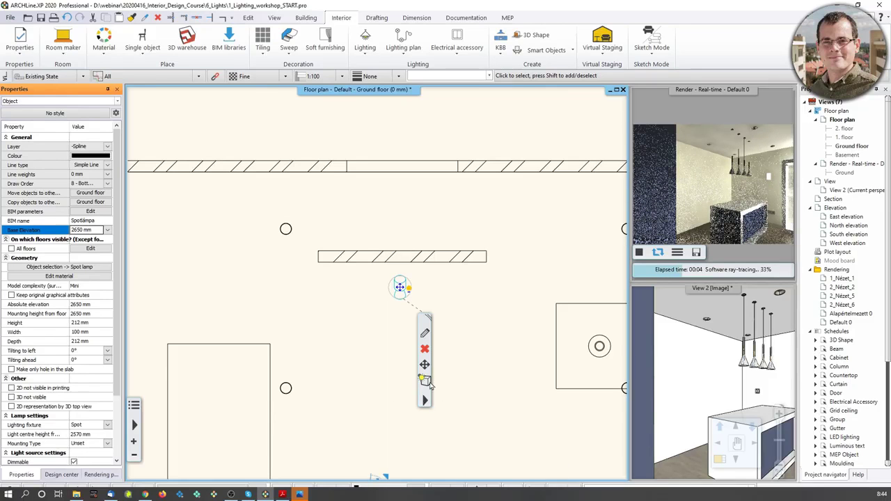
Rotate the spot lamp 180 degrees on the floor plan so that its head faces the short wall.
scroll(394, 301, "up", 3)
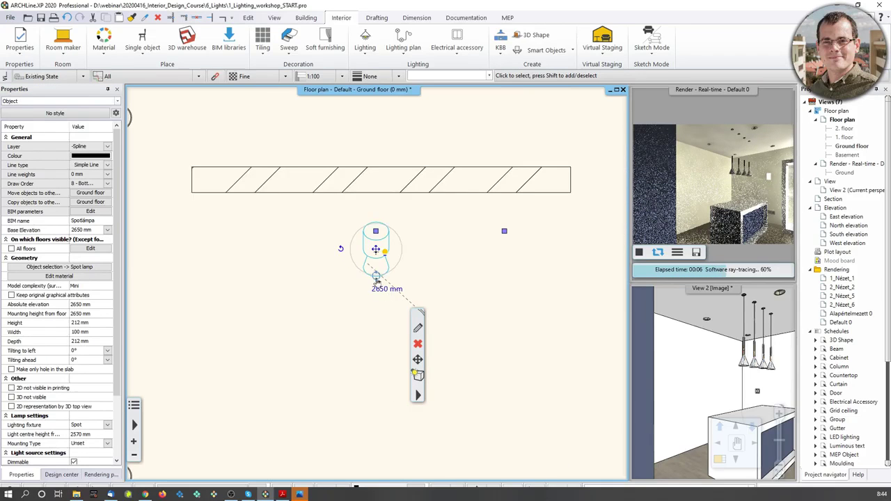
left_click(340, 249)
left_click(377, 166)
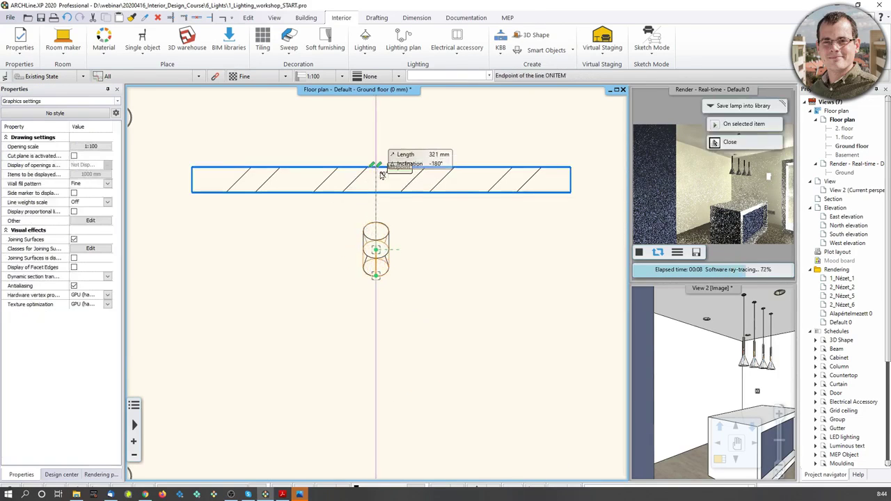
right_click(697, 182)
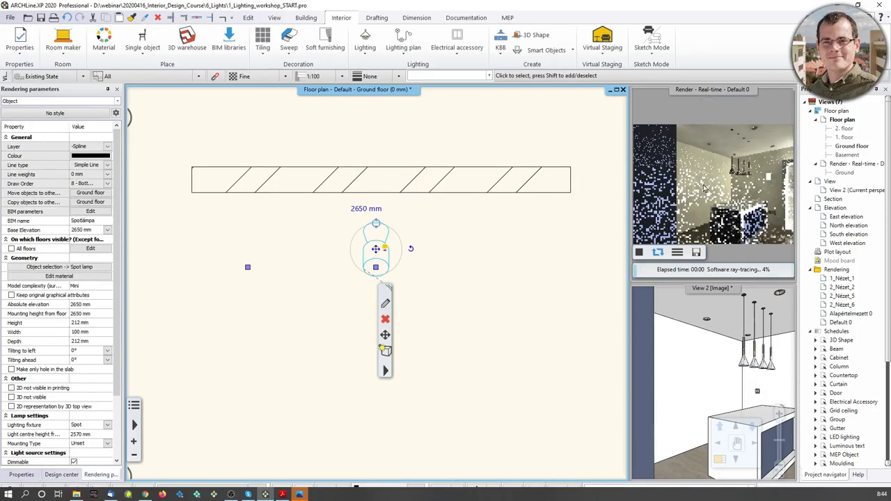
Show the spot lamp in front of the dark blue wall in the 3D view and turn lights on there.
left_click(642, 320)
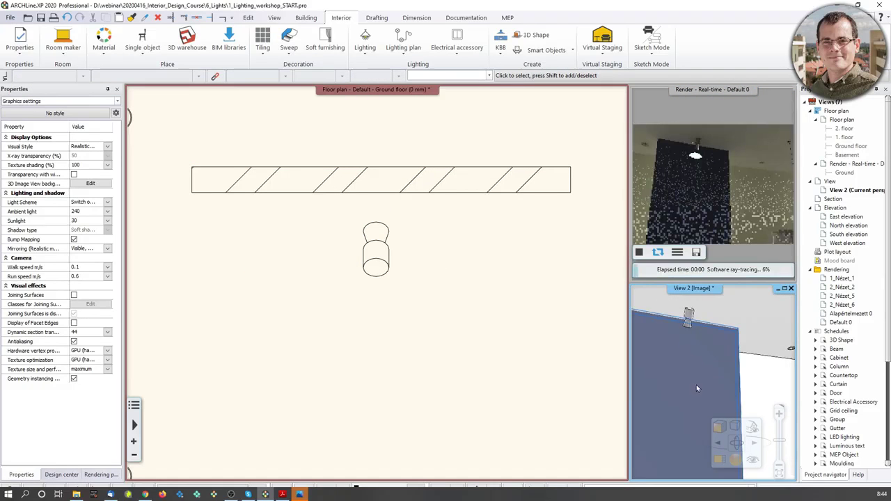
right_click_drag(676, 375, 677, 384)
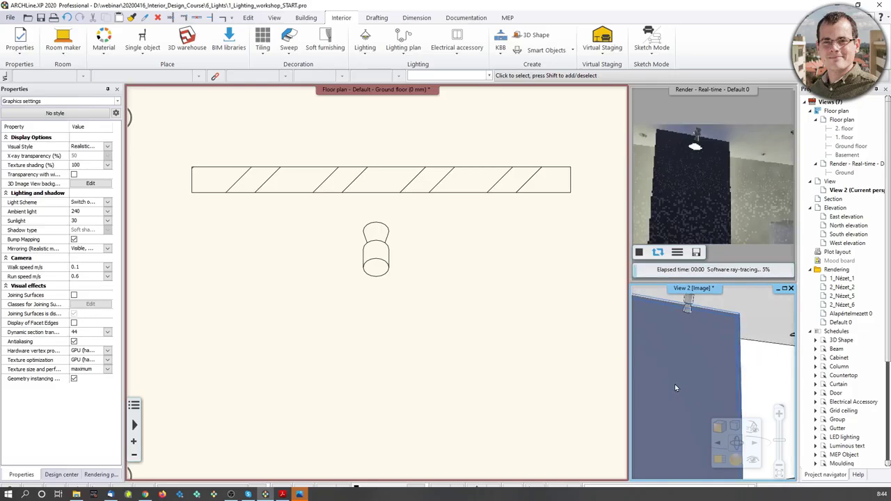
scroll(675, 384, "down", 1)
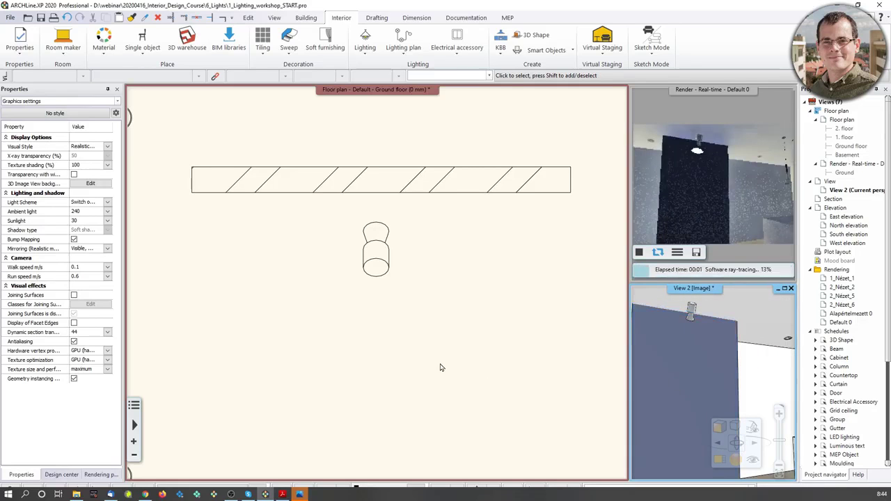
right_click_drag(655, 380, 687, 379)
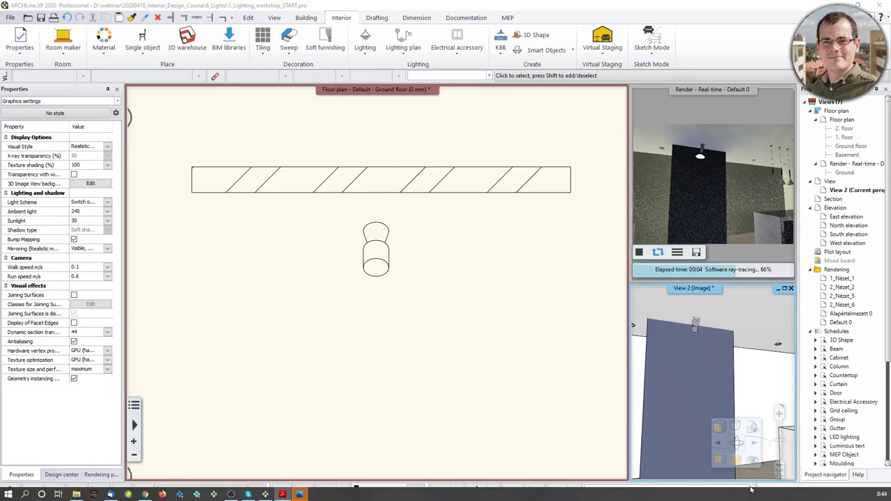
left_click(735, 427)
left_click(760, 473)
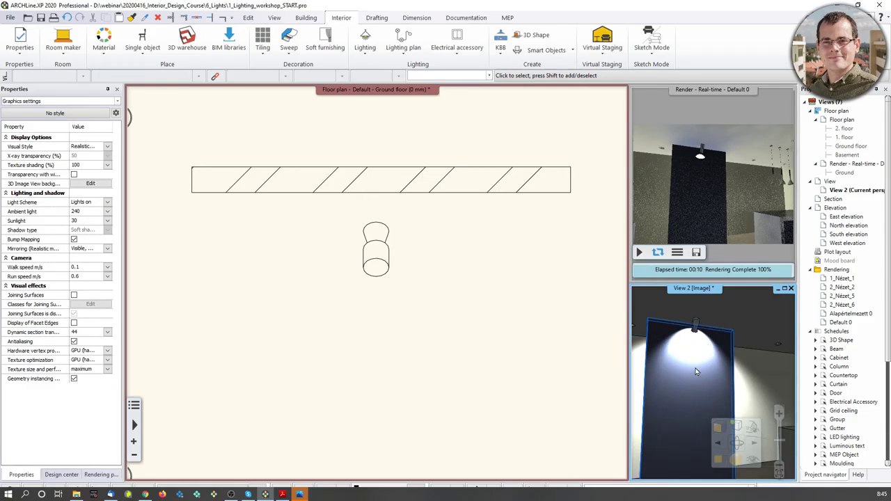
Switch off both shadows and lights in the 3D view and turn its lights back on to compare the illumination.
left_click(736, 426)
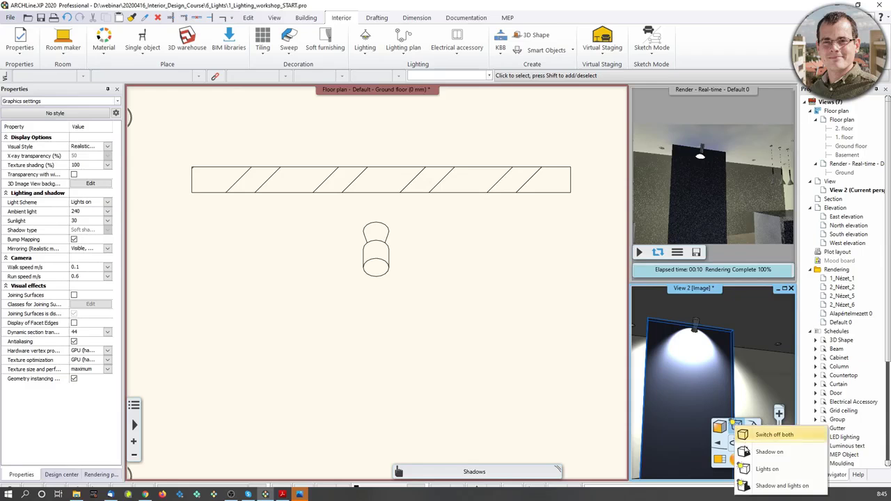
left_click(762, 437)
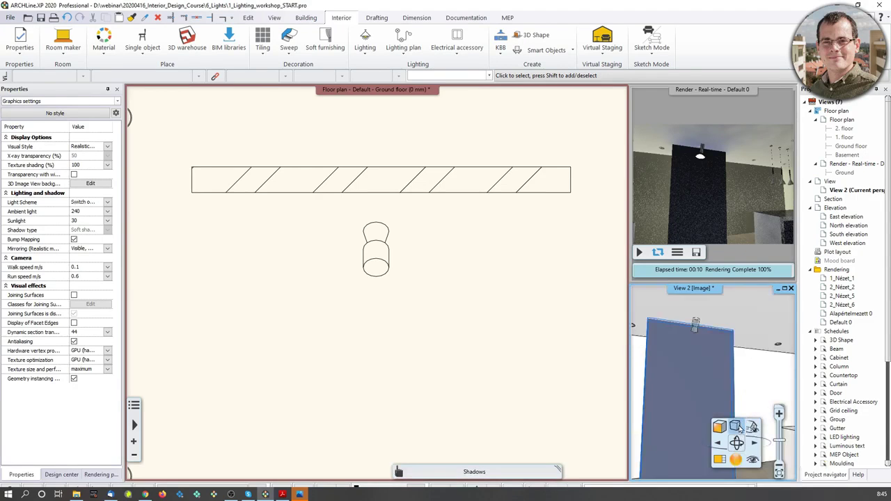
left_click(736, 427)
left_click(760, 449)
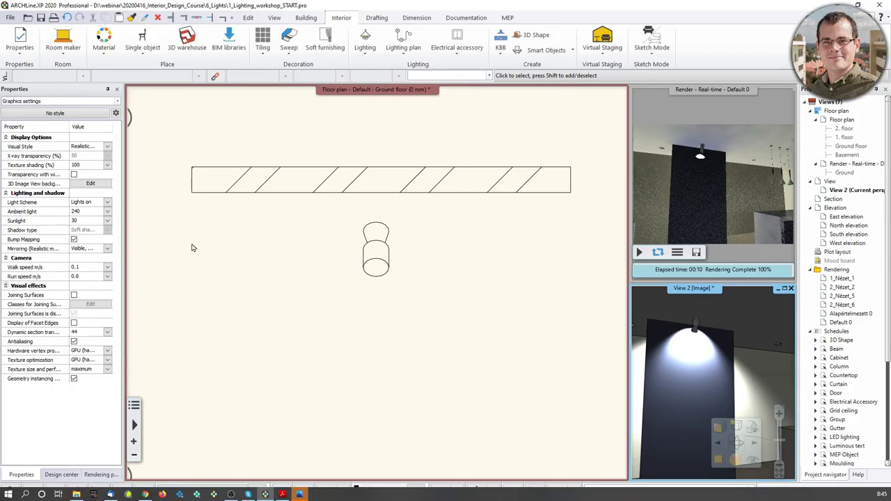
Select the spot lamp on the floor plan and switch on lights only here.
left_click(375, 265)
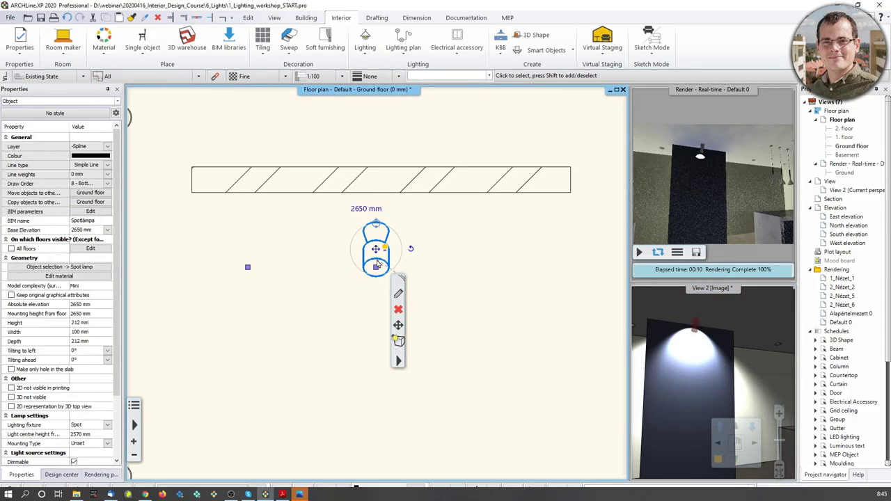
left_click(363, 50)
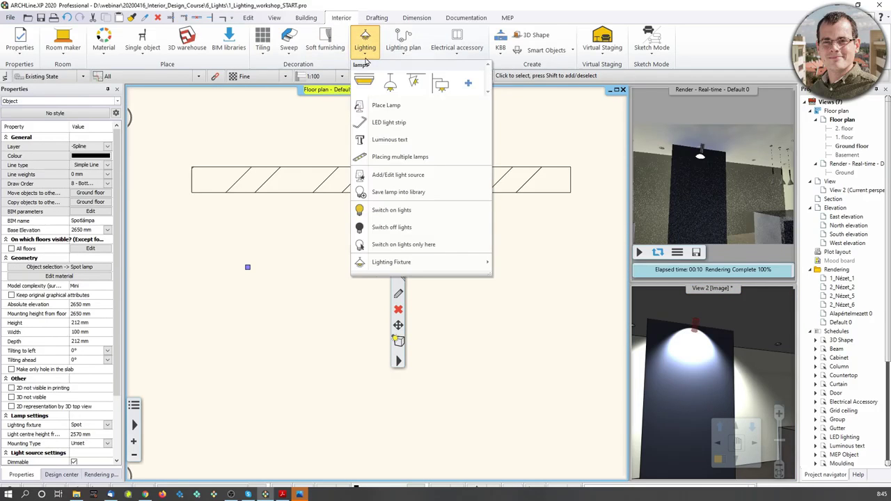
left_click(409, 245)
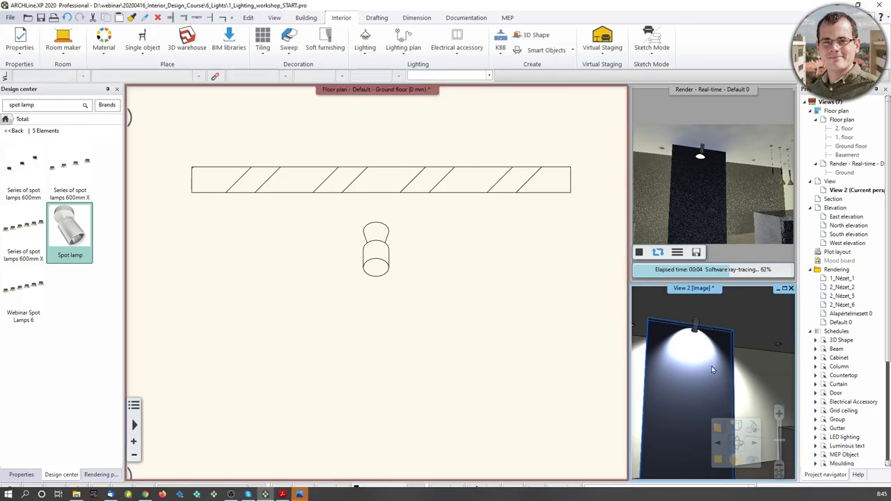
Enlarge the 3D view and open the light source settings of the spot lamp at the dark blue wall.
left_click(712, 367)
scroll(386, 228, "up", 3)
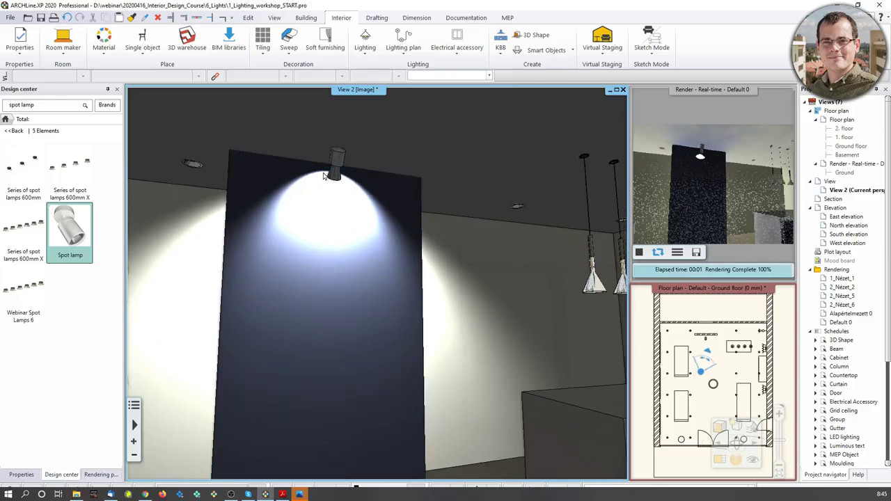
left_click(328, 132)
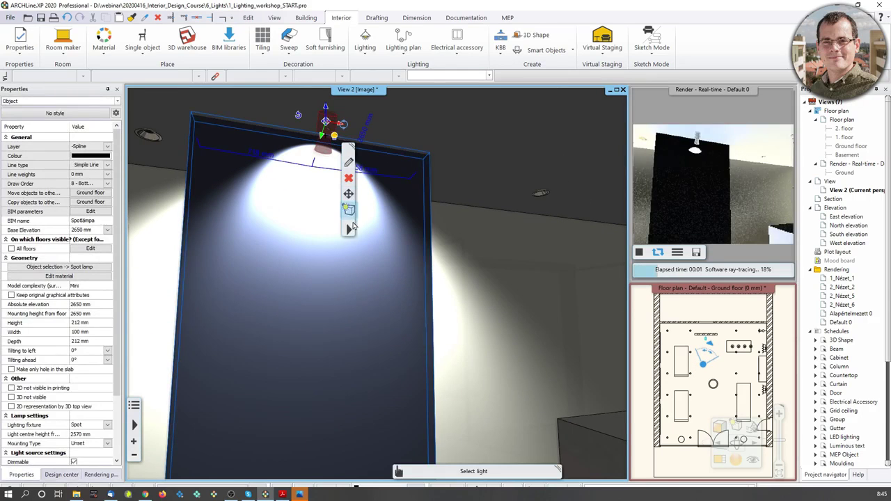
left_click(349, 229)
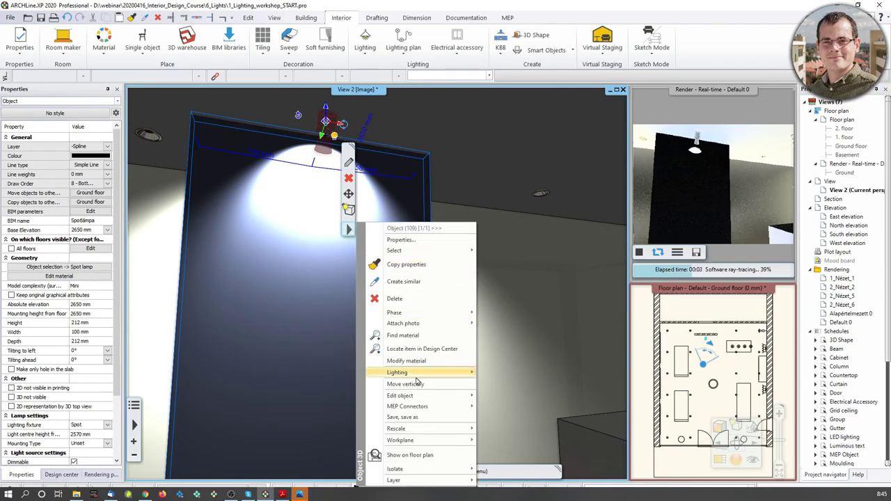
mouse_move(418, 376)
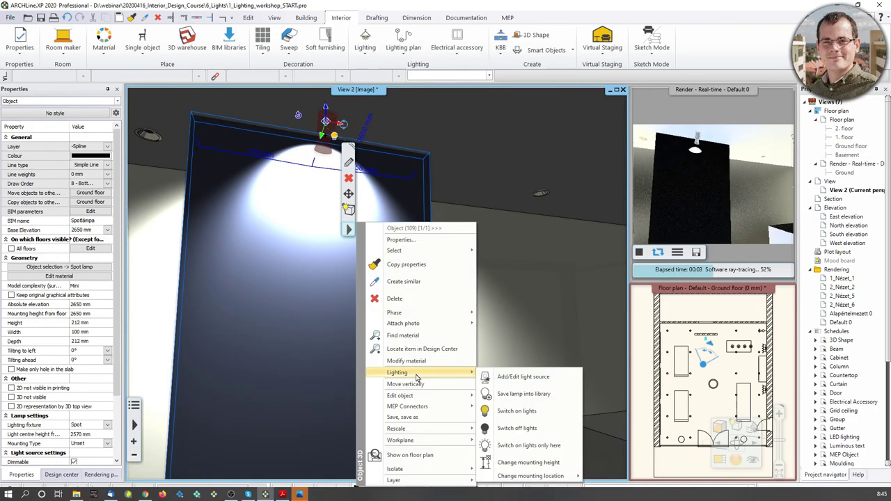
left_click(516, 381)
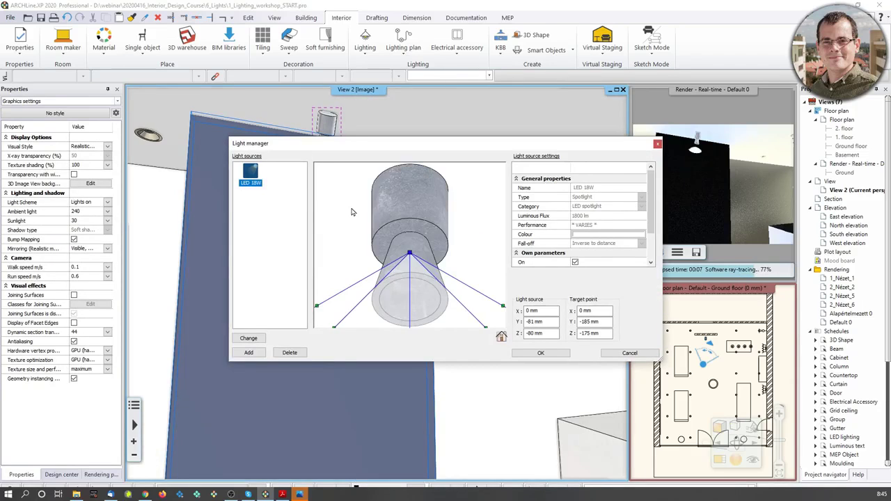
Move the LED 18W light source farther into the lamp head in the Right View preview, to Y -100 mm and Z -100 mm.
scroll(459, 233, "down", 3)
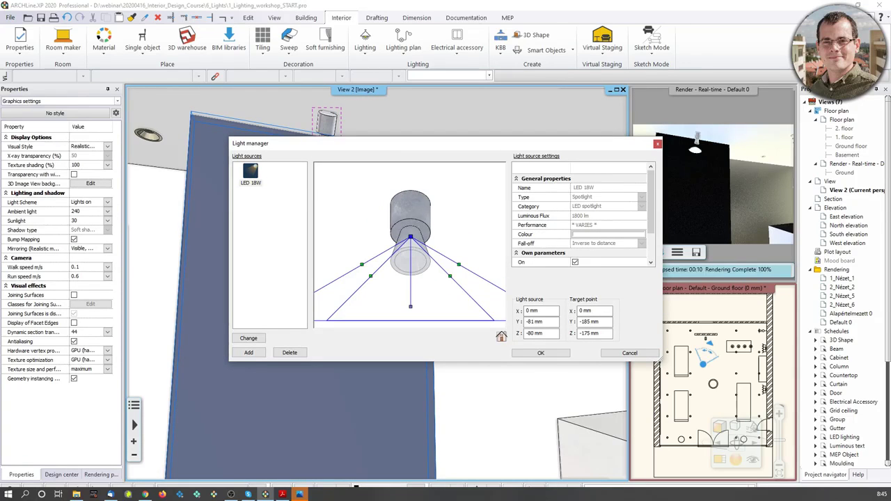
left_click(502, 336)
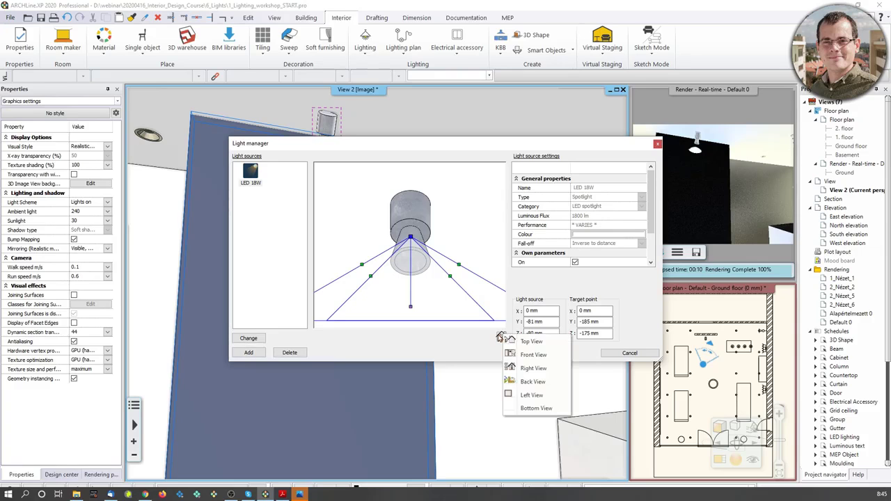
left_click(535, 369)
middle_click_drag(427, 272, 429, 260)
scroll(411, 255, "up", 1)
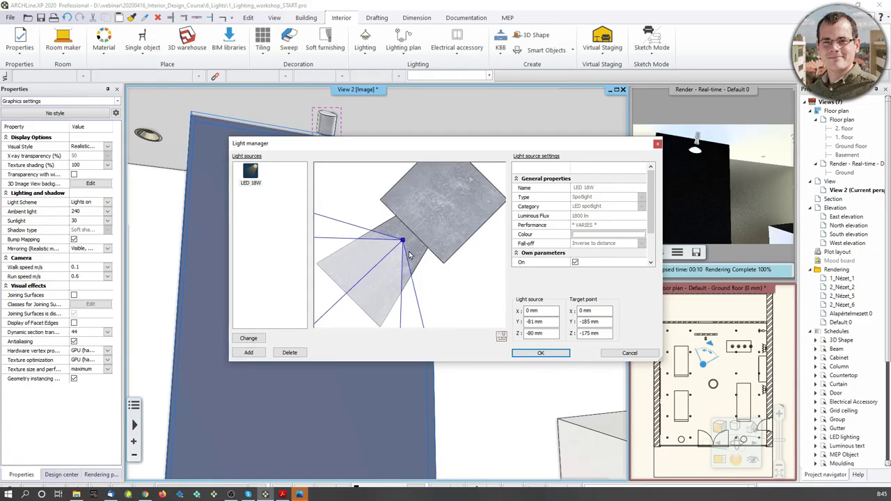
left_click_drag(402, 242, 386, 261)
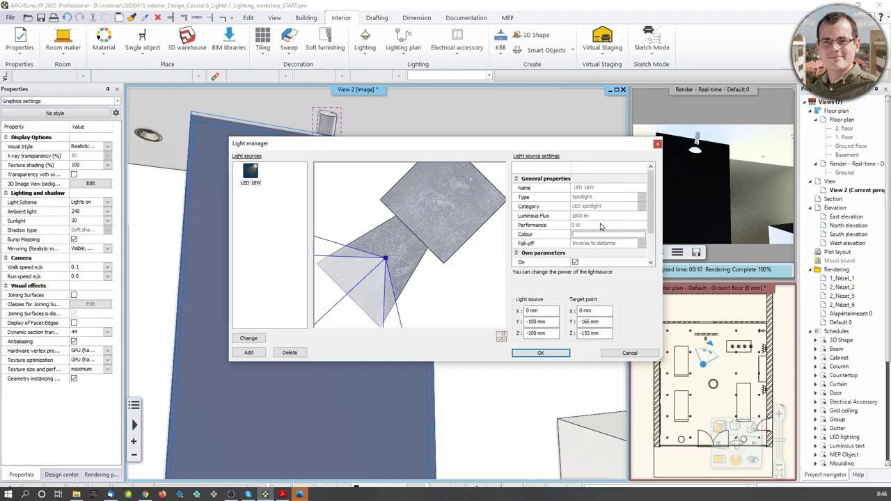
scroll(577, 239, "down", 2)
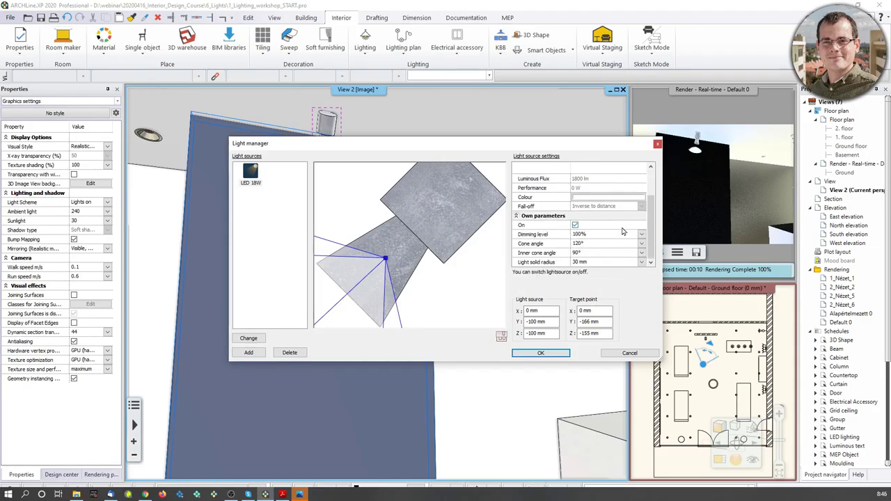
Set the LED 18W light source's cone angle to 100° and its inner cone angle to 60°.
left_click(578, 243)
left_click(581, 245)
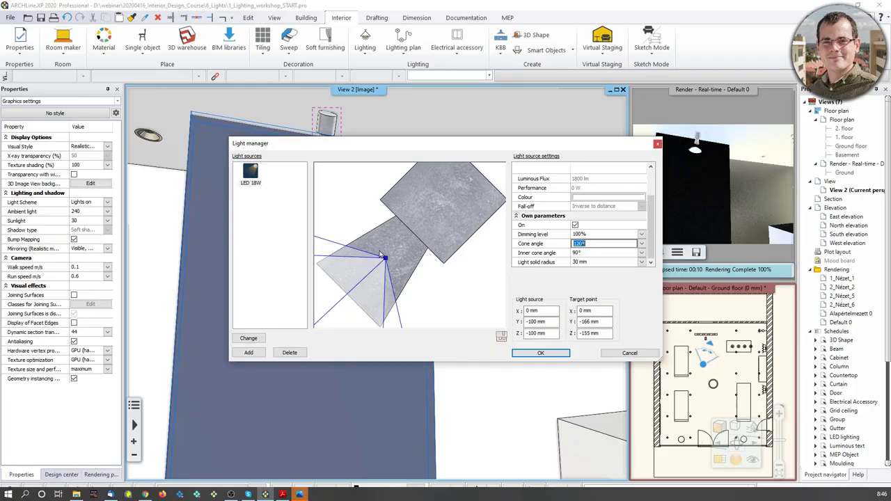
scroll(366, 247, "down", 4)
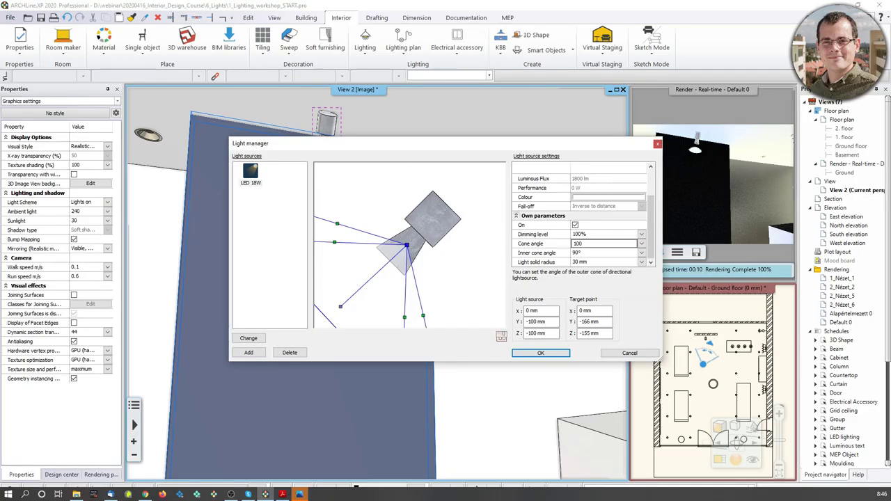
left_click(592, 253)
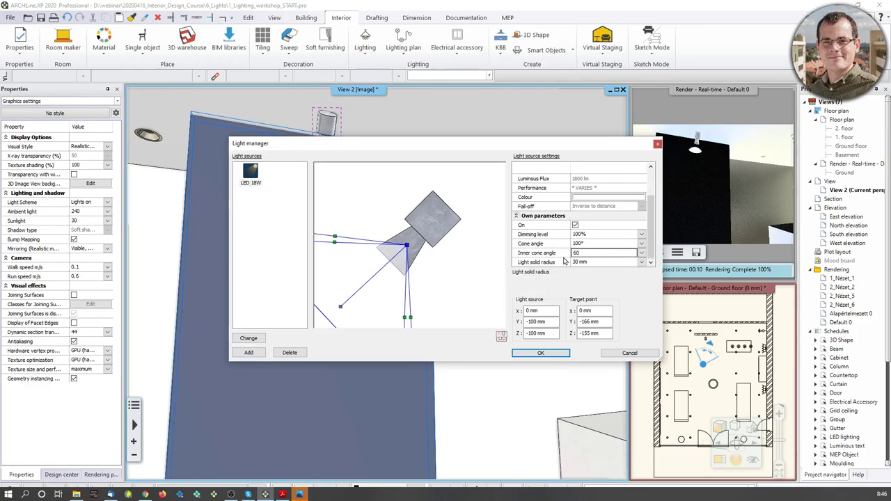
left_click(597, 247)
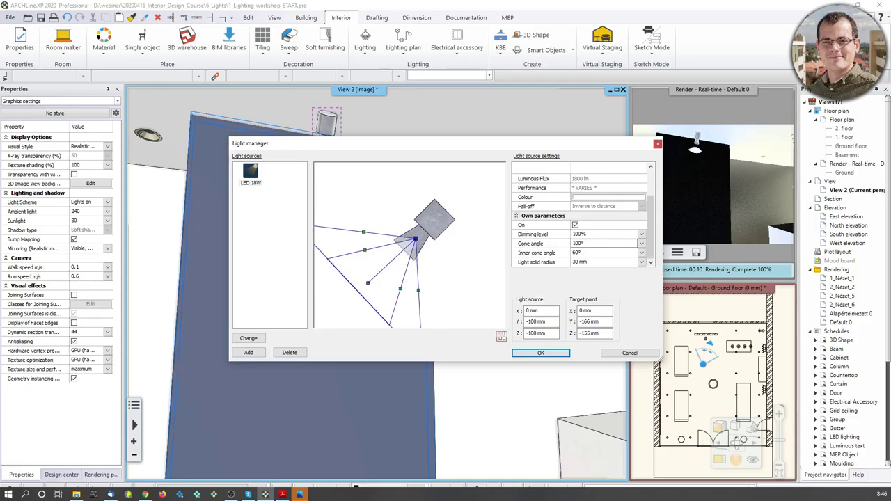
Check the light cone in the Top View and Front View previews and apply the light source settings.
left_click(502, 340)
left_click(519, 345)
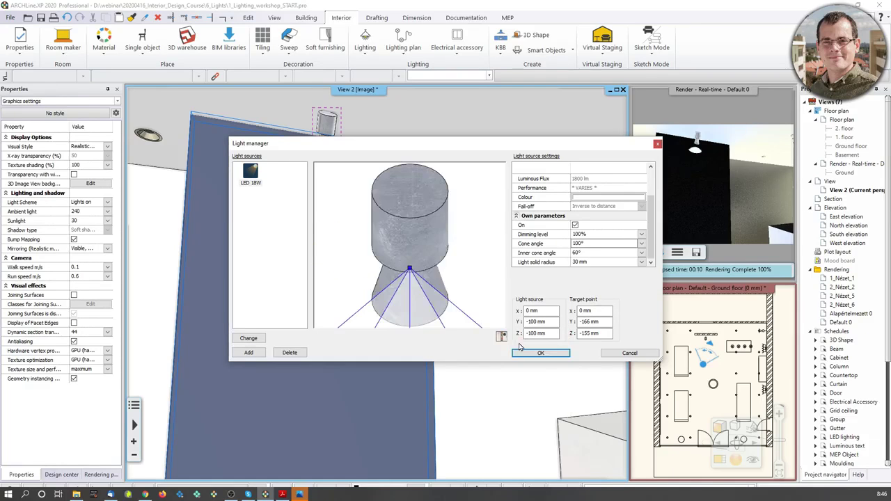
left_click(500, 338)
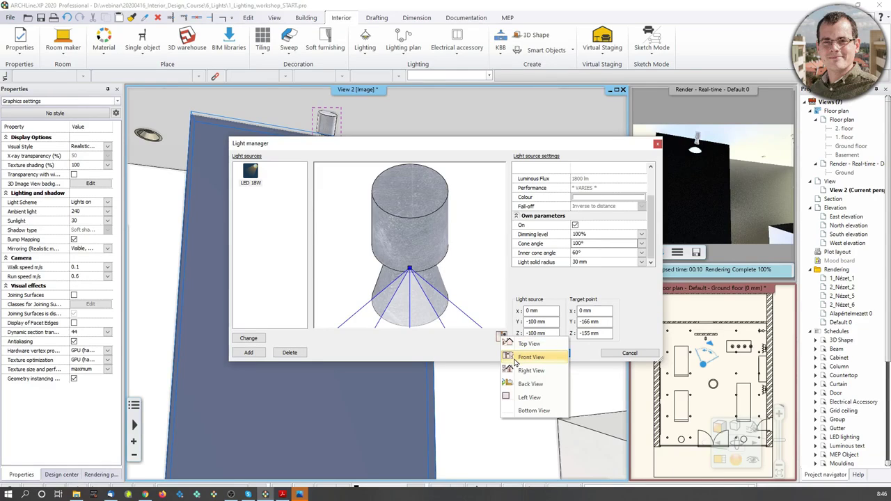
left_click(516, 359)
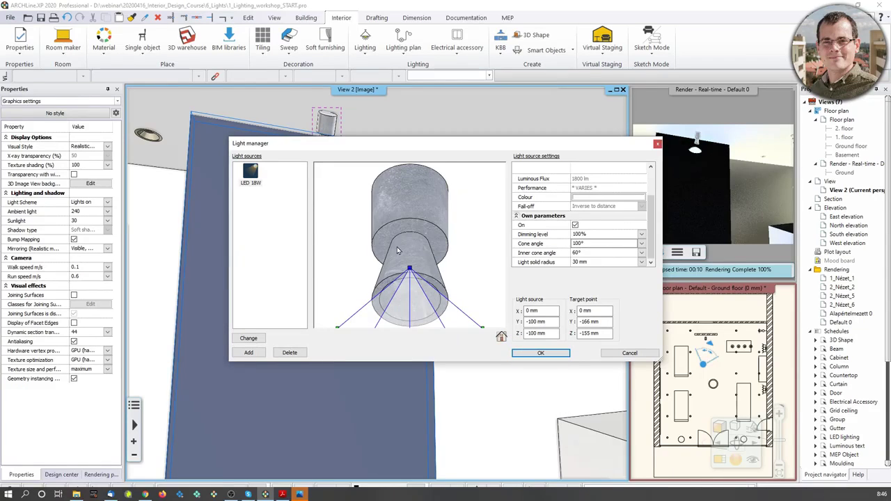
middle_click_drag(399, 250, 396, 215)
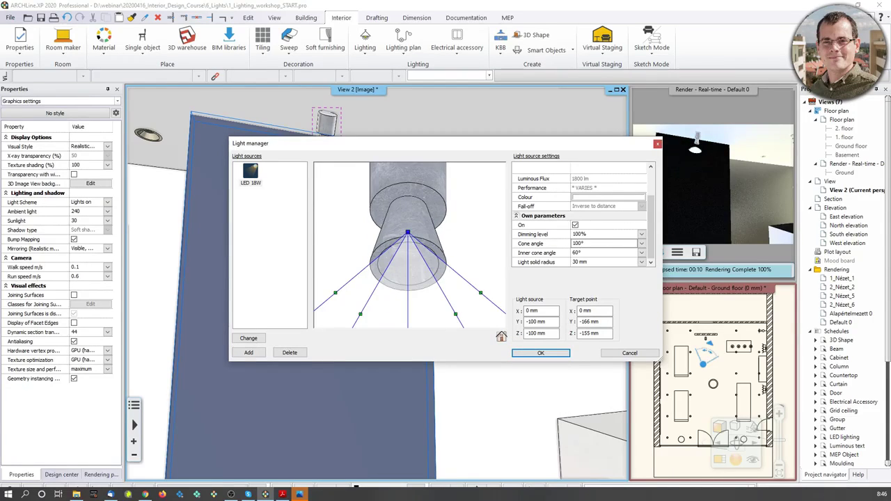
left_click(538, 353)
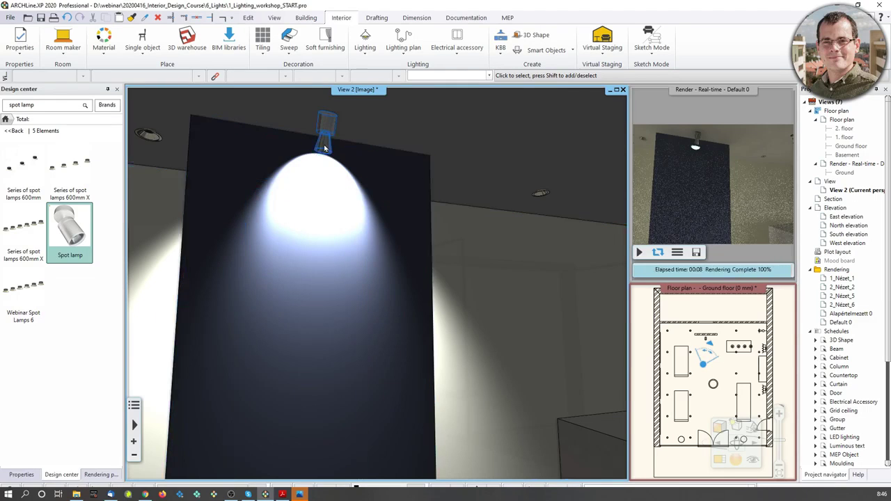
Select the spot lamp's light source in the 3D view and start changing its direction from the target point.
left_click(328, 174)
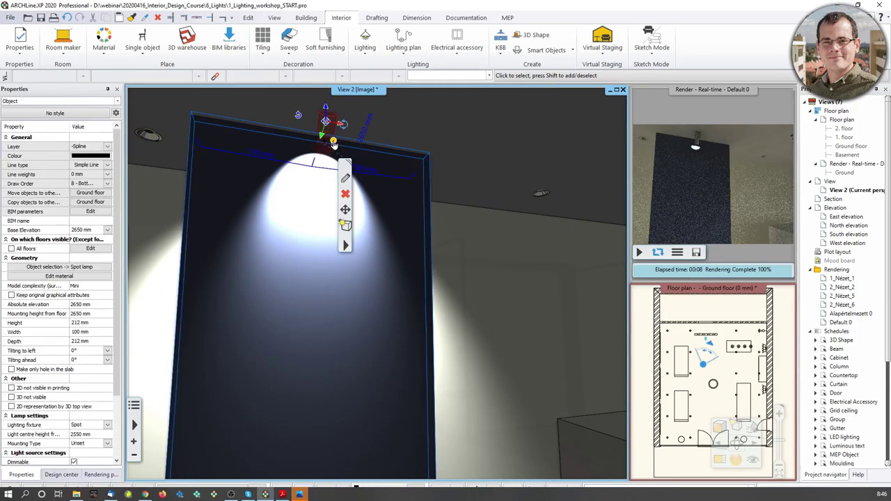
left_click(334, 142)
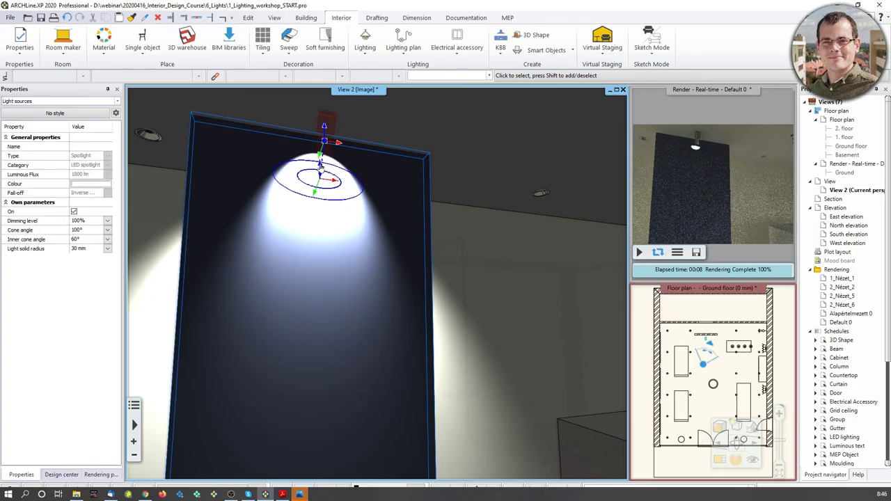
scroll(321, 168, "up", 2)
left_click(303, 132)
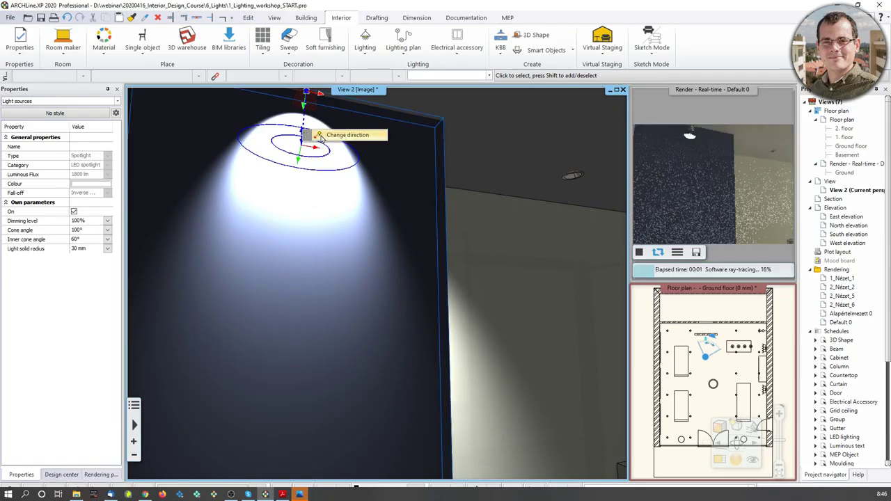
left_click(322, 137)
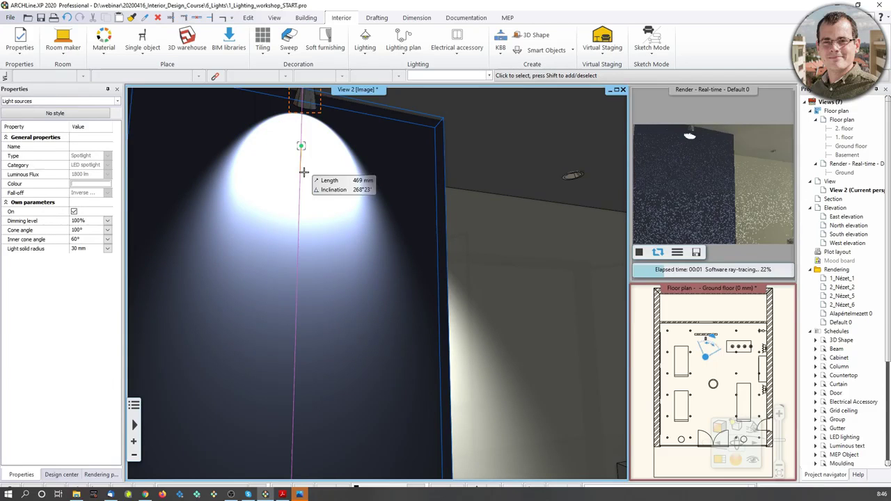
Lower the spotlight's target point straight down in front of the dark wall panel, moving it about 786 mm in the second move.
left_click(325, 218)
scroll(318, 209, "down", 2)
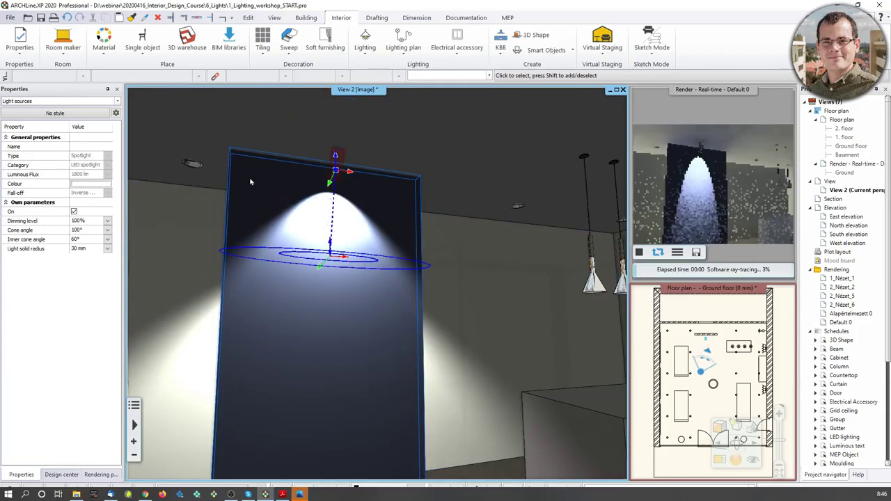
scroll(324, 244, "up", 3)
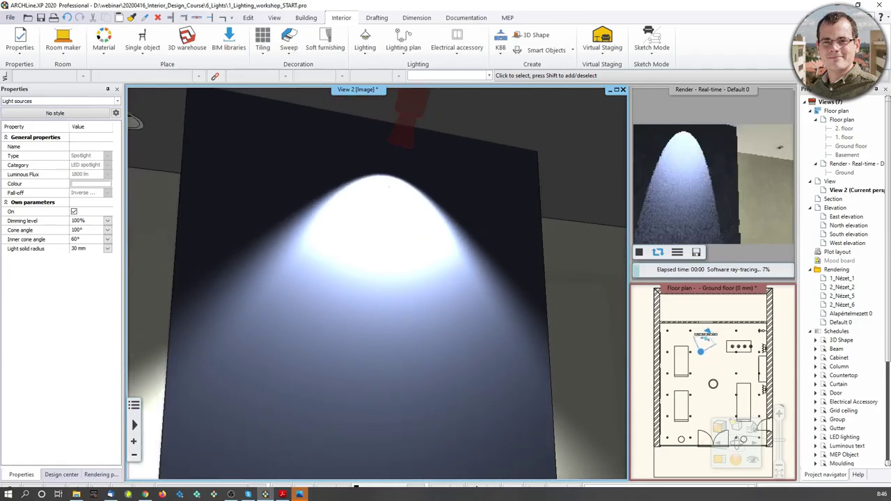
left_click(408, 295)
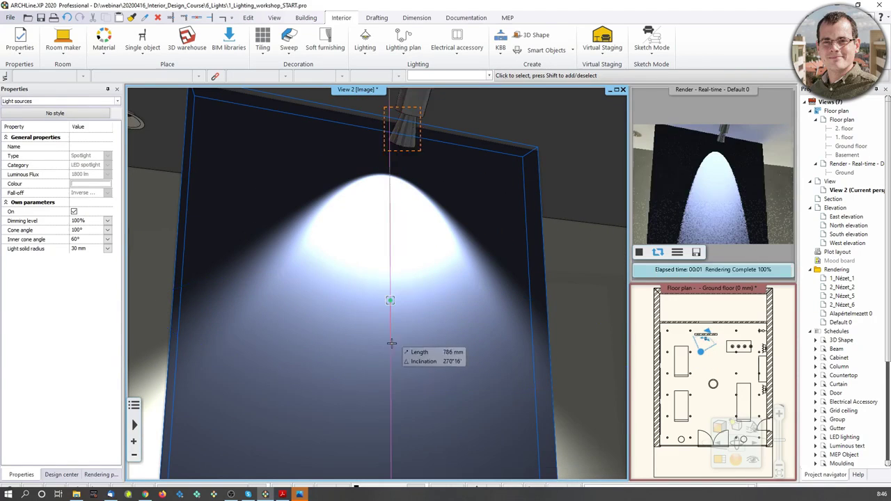
left_click(392, 343)
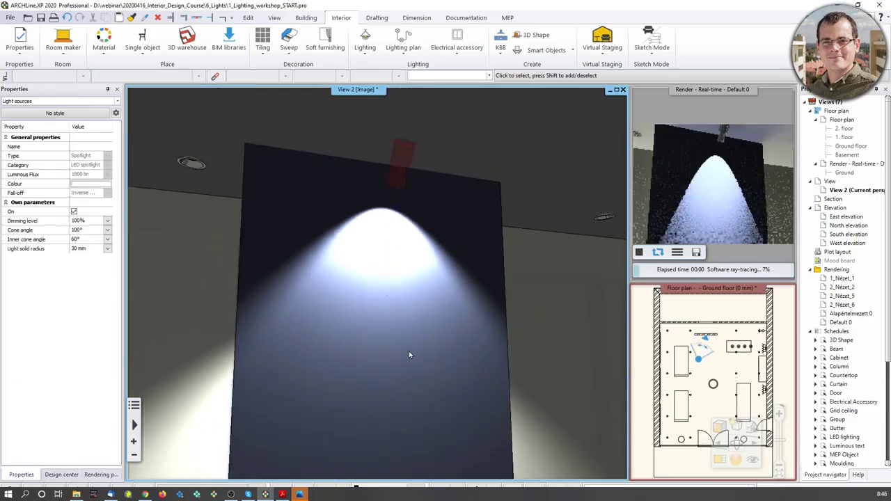
scroll(409, 353, "down", 3)
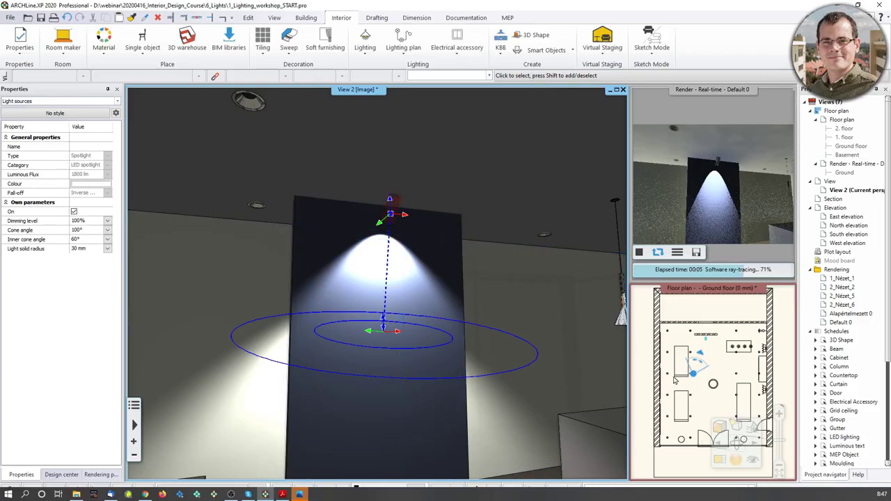
Switch off both shadows and lights in the 3D view, and clear the spot lamp selection.
left_click(736, 428)
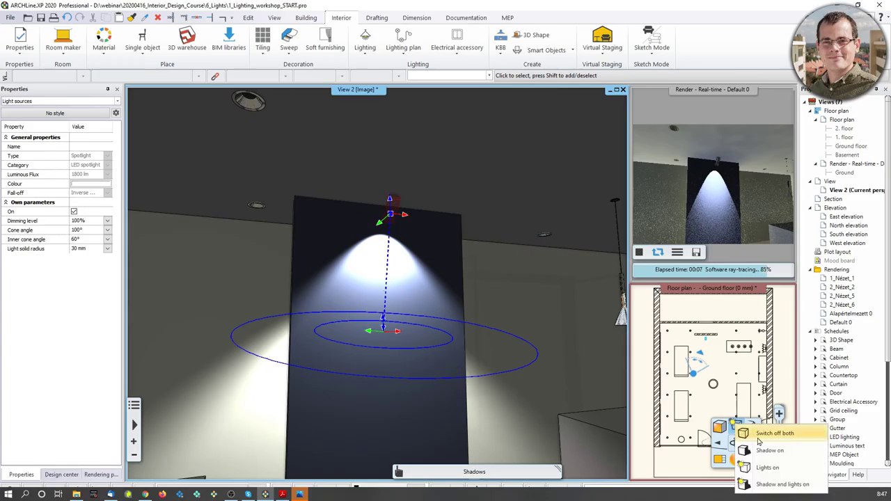
left_click(759, 436)
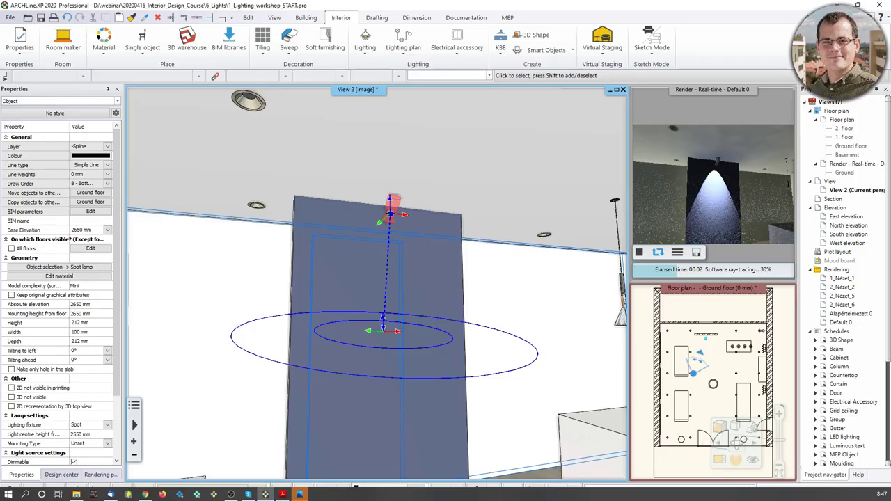
middle_click_drag(526, 375, 407, 402)
key("Escape")
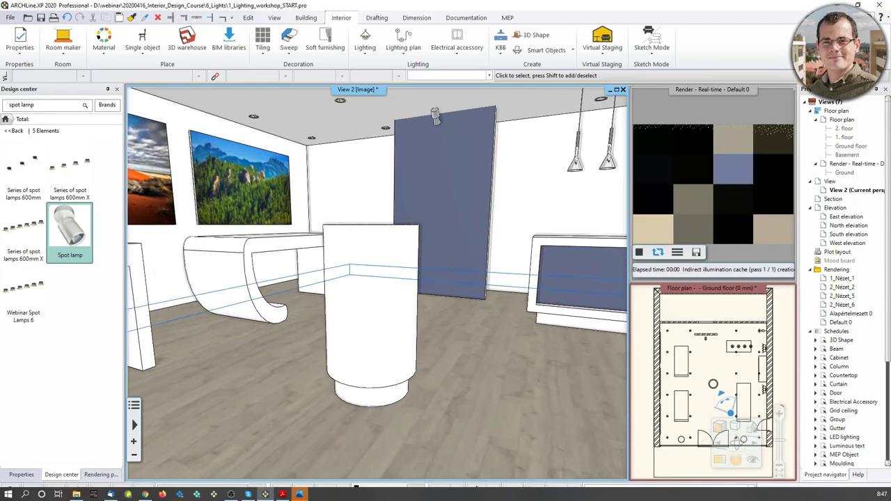
Make the ground floor plan the main view, with the round pedestal shown in close-up.
left_click(727, 460)
left_click(726, 459)
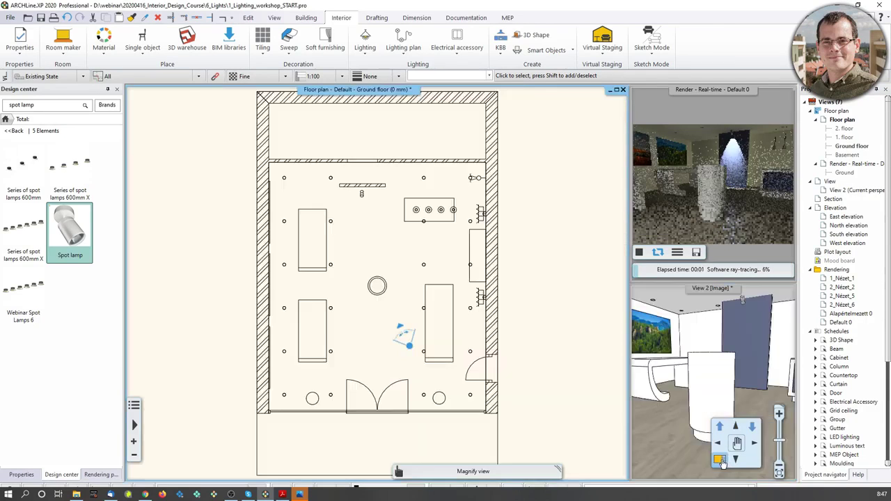
scroll(378, 285, "up", 5)
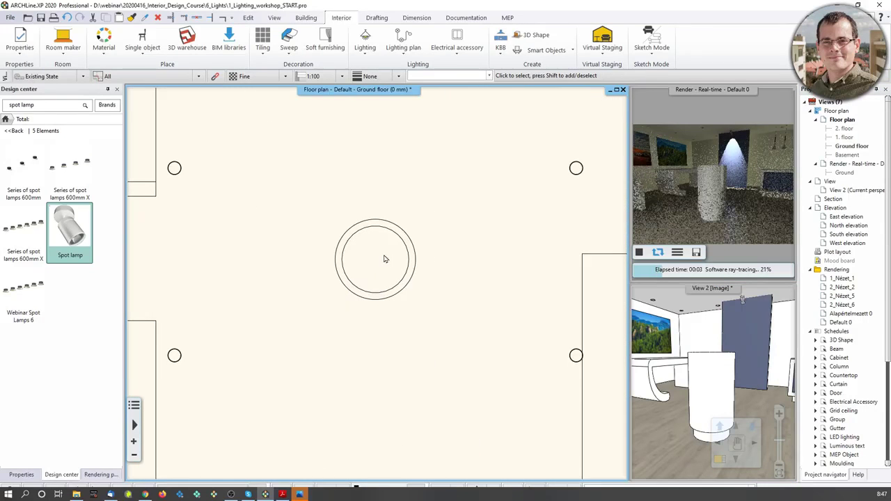
scroll(384, 259, "up", 2)
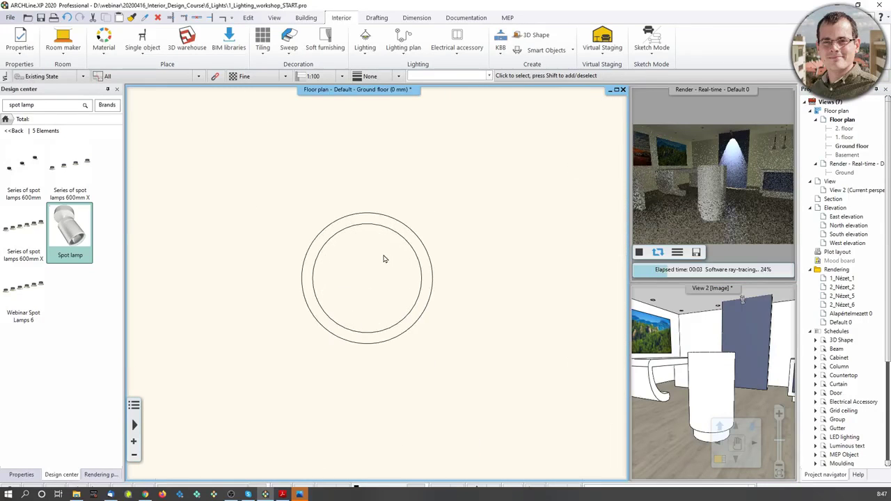
Create LED lighting along the pedestal's inner base circle, drawing the path as two half-circle arcs of 250 mm radius.
left_click(365, 42)
left_click(369, 124)
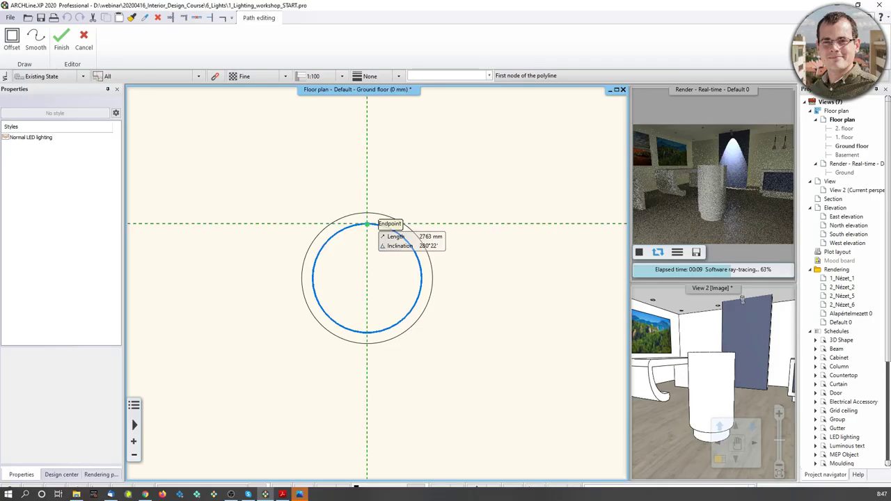
left_click(367, 225)
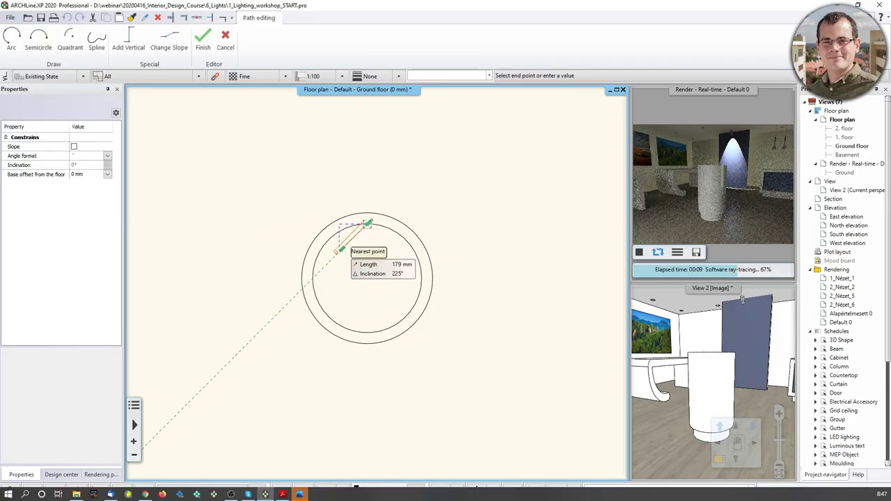
left_click(12, 38)
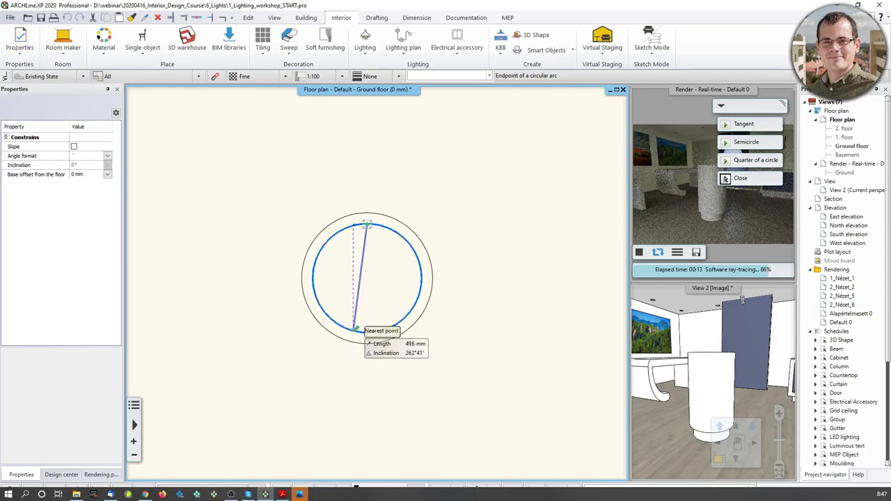
left_click(367, 332)
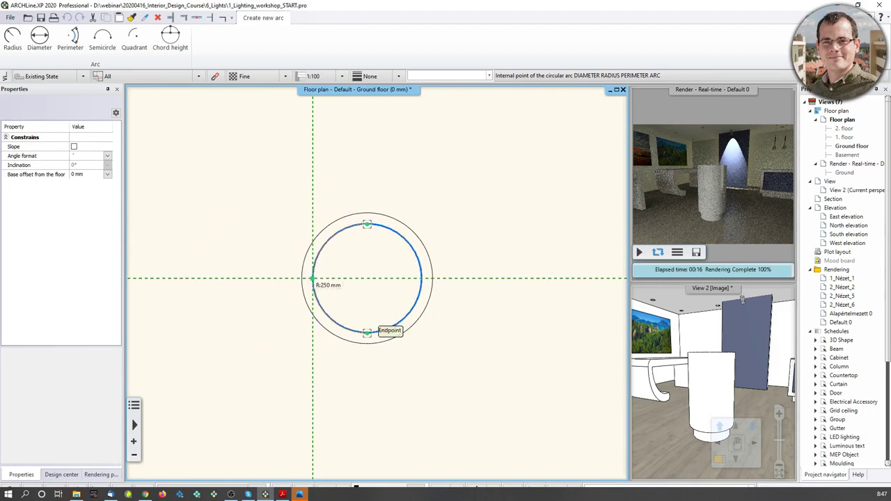
left_click(367, 333)
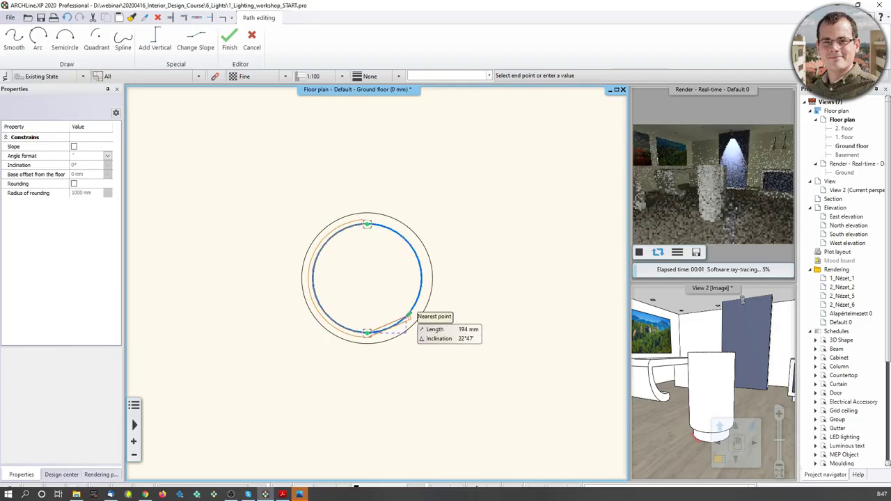
left_click(38, 42)
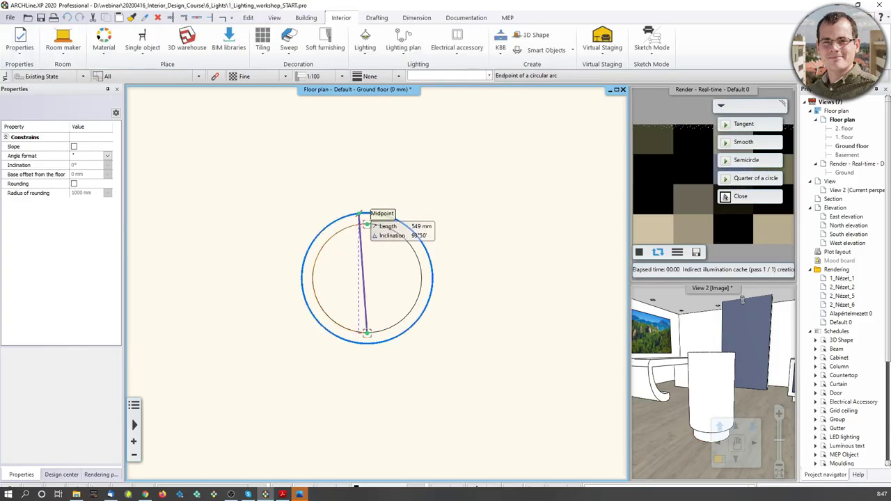
left_click(367, 224)
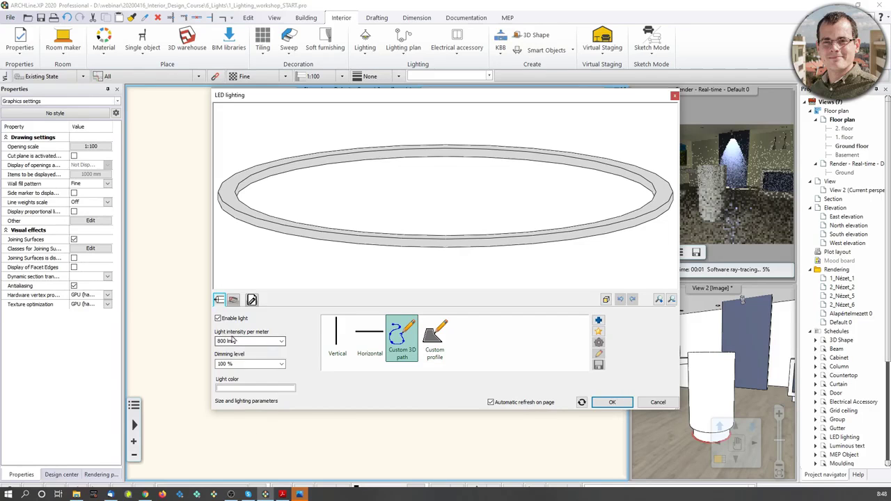
Set the light color of the LED lighting to orange, RGB 255, 115, 0.
left_click(239, 388)
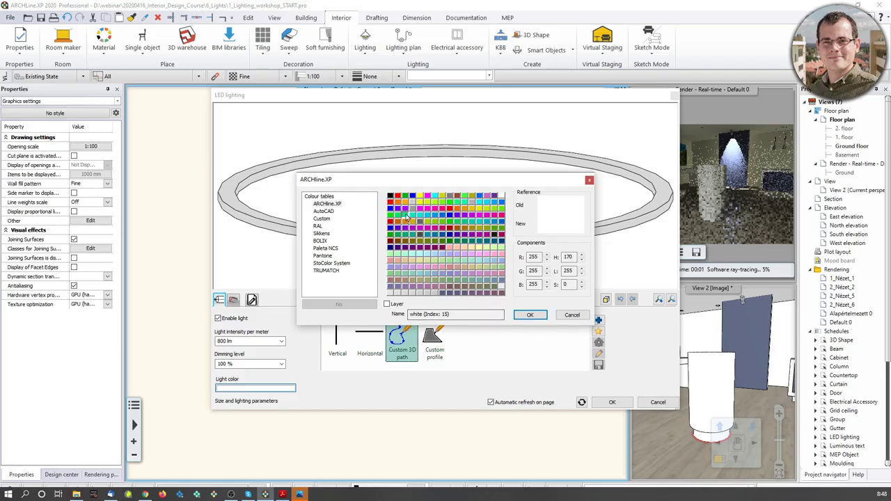
left_click(398, 202)
left_click(530, 315)
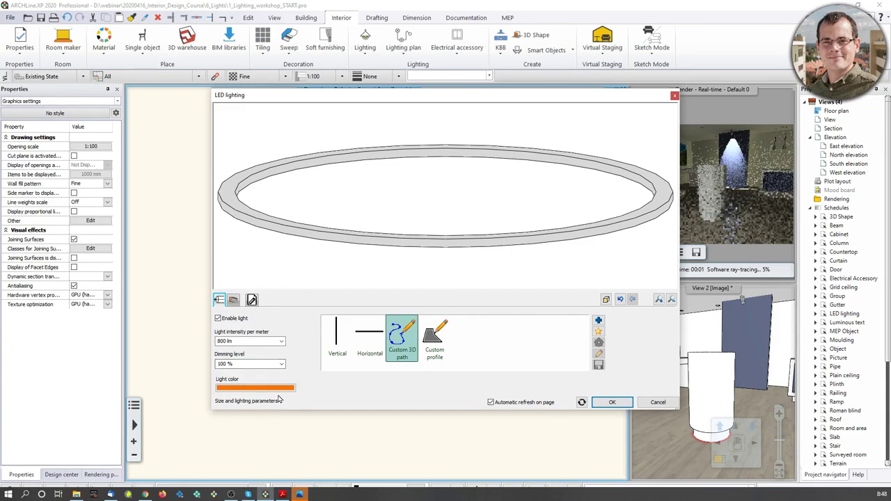
Assign the COPPER002 material to the LED profile and accept the LED lighting settings.
left_click(234, 299)
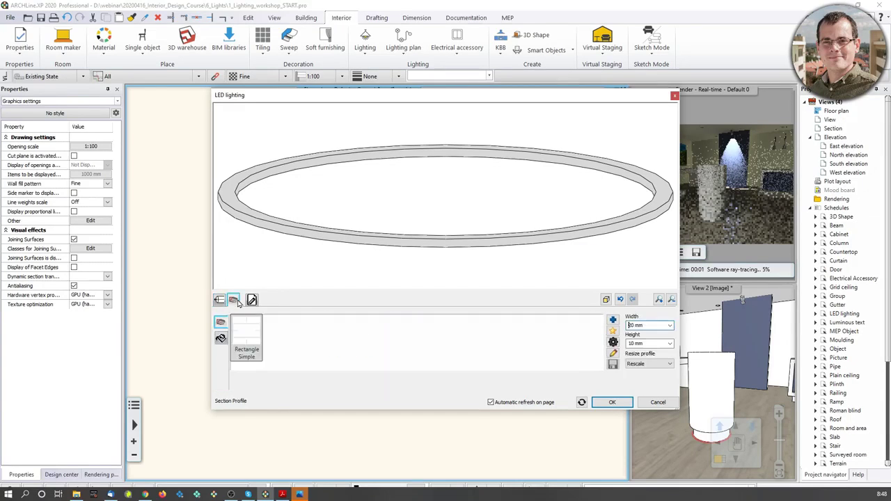
left_click(220, 339)
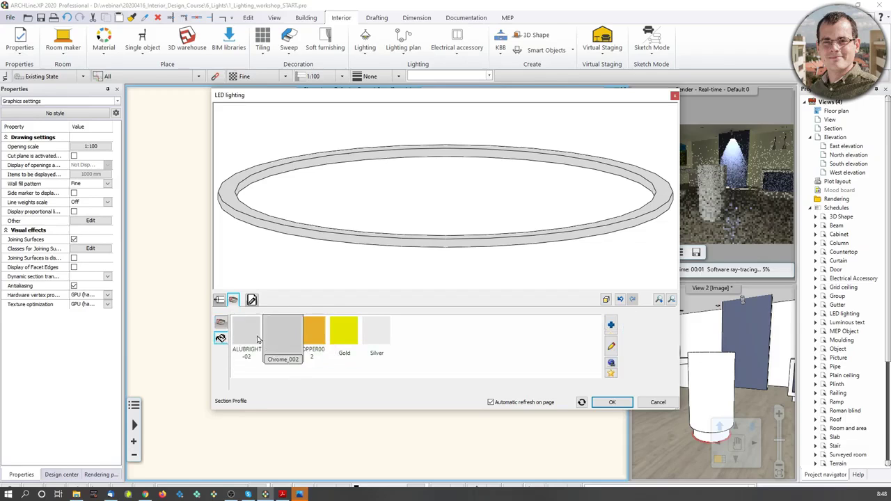
left_click(319, 336)
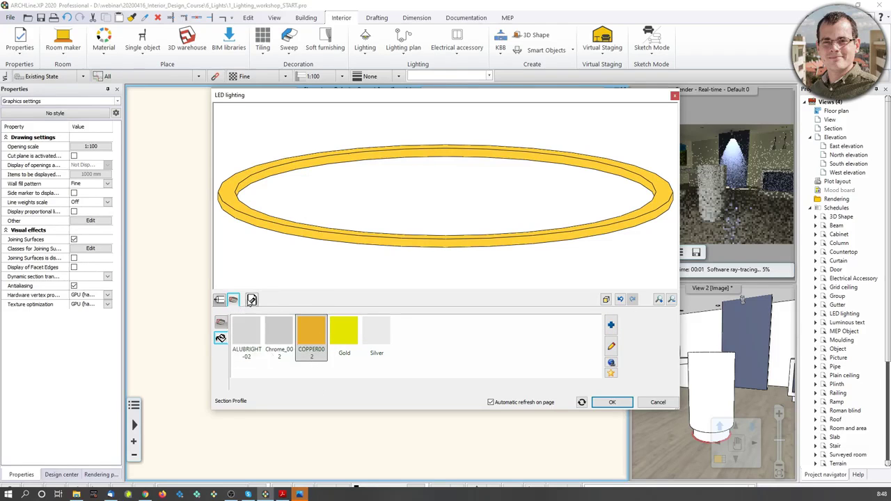
left_click(616, 402)
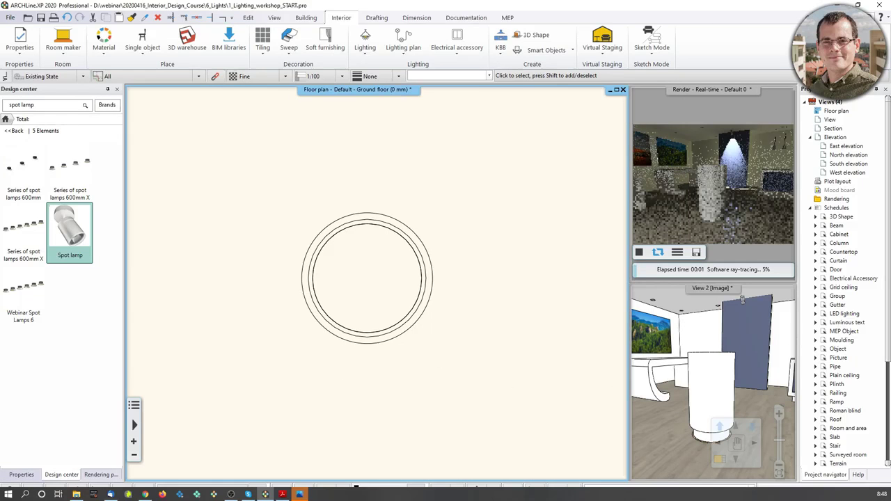
Set the base elevation of the LED ring around the pedestal's foot to 130 mm.
middle_click_drag(367, 278, 374, 271)
left_click(694, 340)
scroll(684, 425, "up", 6)
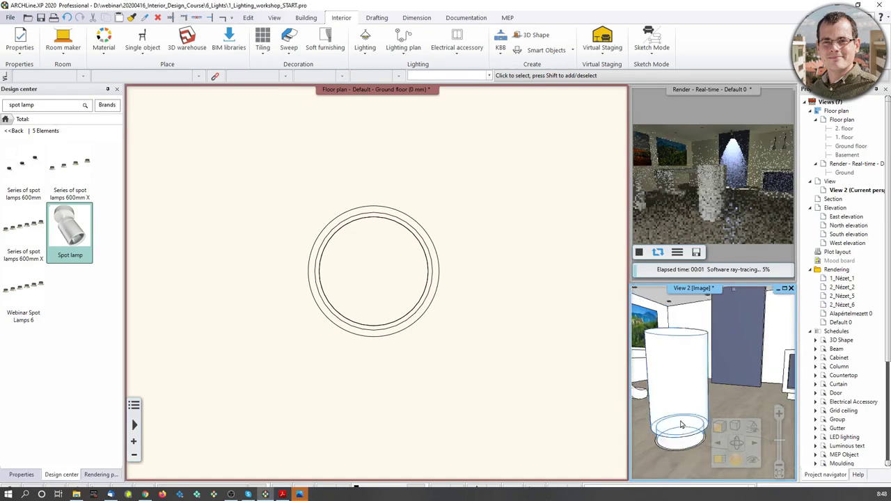
scroll(685, 426, "down", 4)
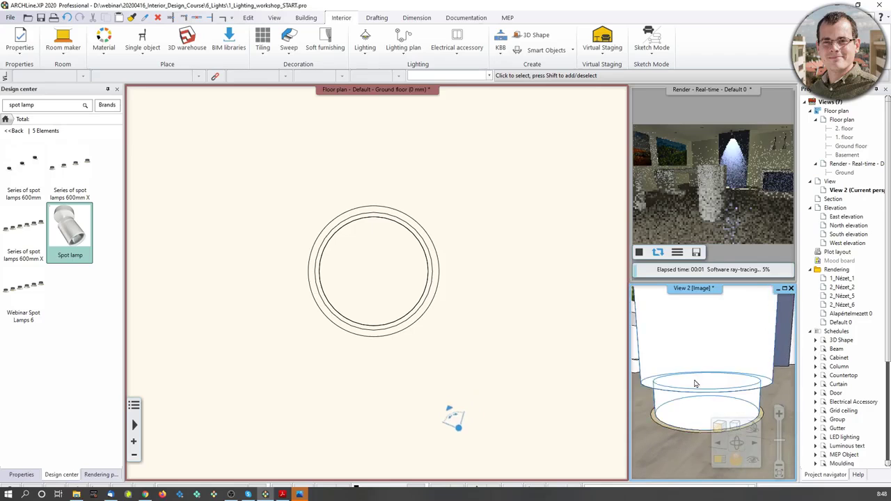
left_click(681, 434)
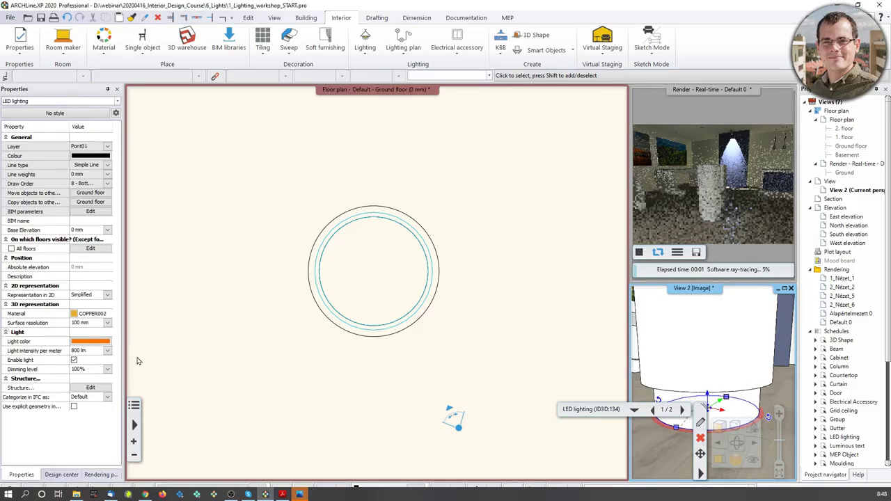
left_click(88, 230)
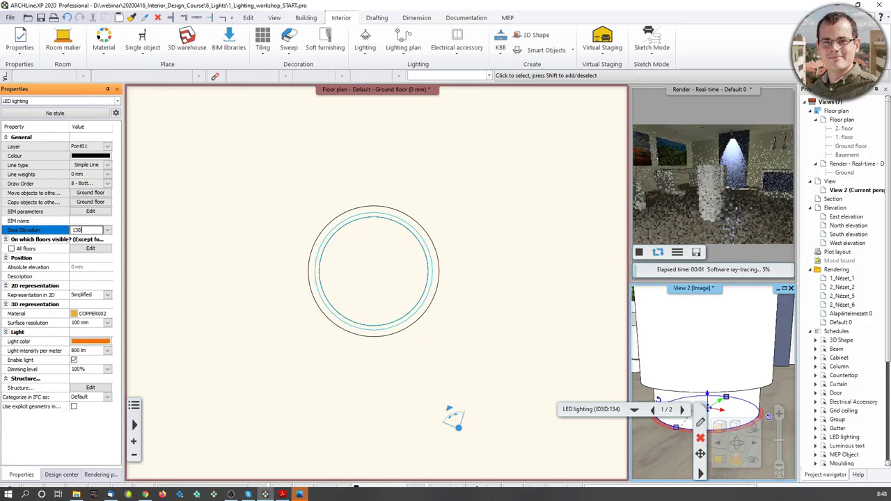
key("Return")
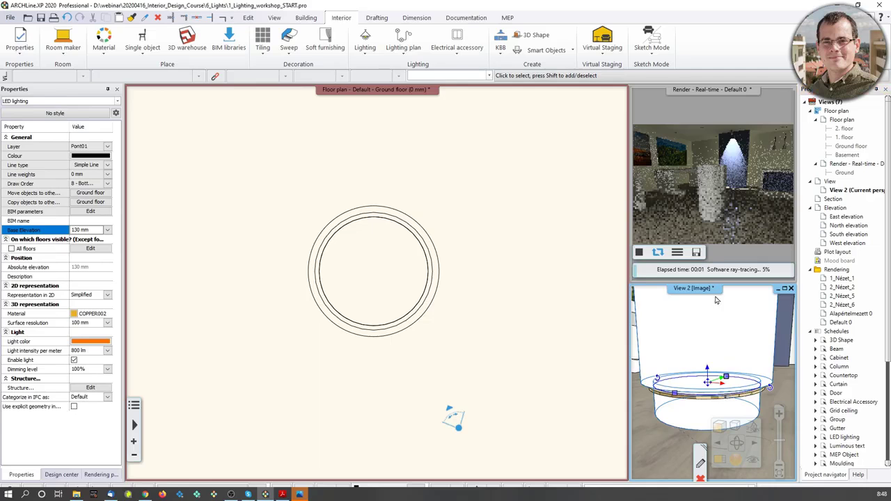
Restart the real-time render and check the LED ring's glow with the whole pedestal in view.
left_click(640, 253)
left_click(640, 253)
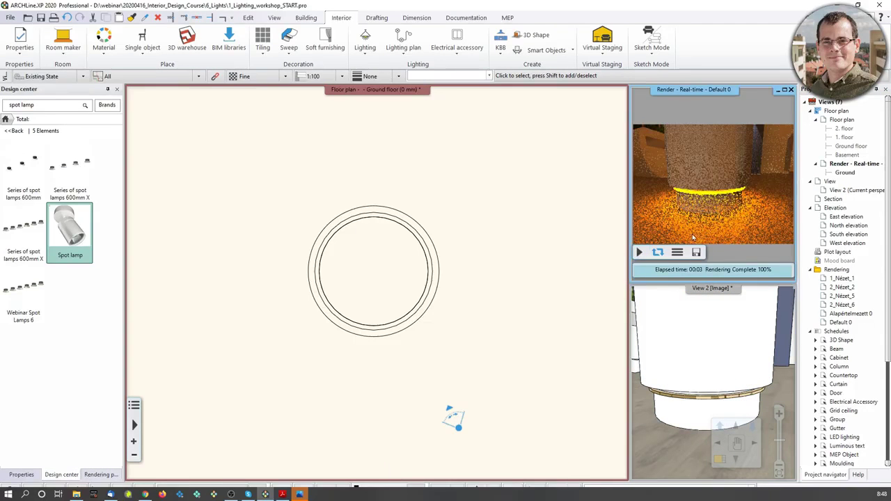
left_click(700, 343)
scroll(699, 348, "down", 5)
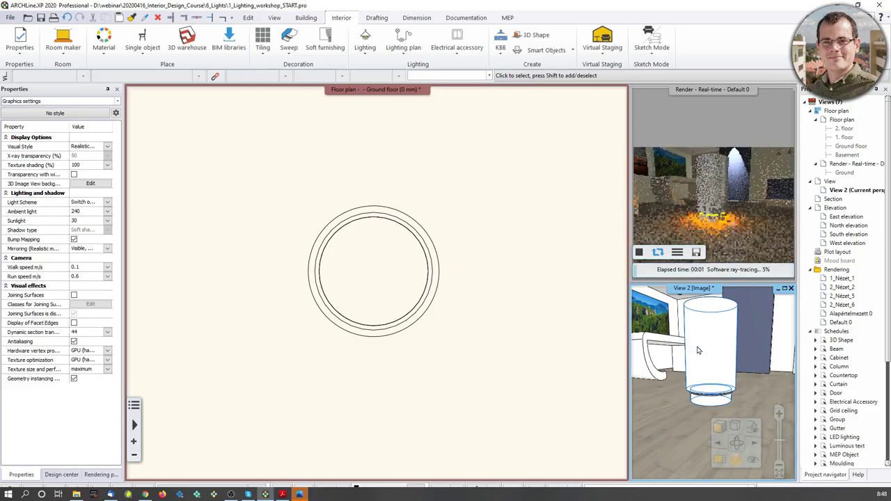
middle_click_drag(698, 350, 701, 365)
scroll(700, 365, "down", 1)
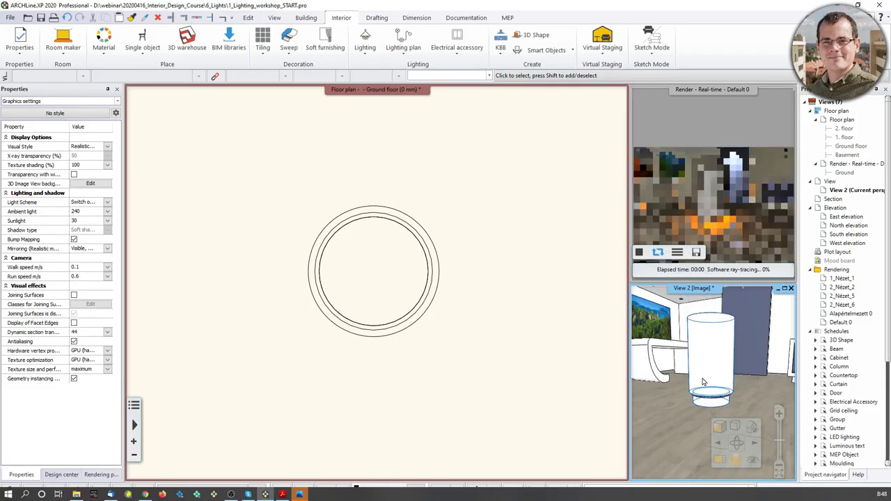
Change the light color of the LED ring around the pedestal's foot to light grey, RGB 222, 222, 222.
left_click(404, 324)
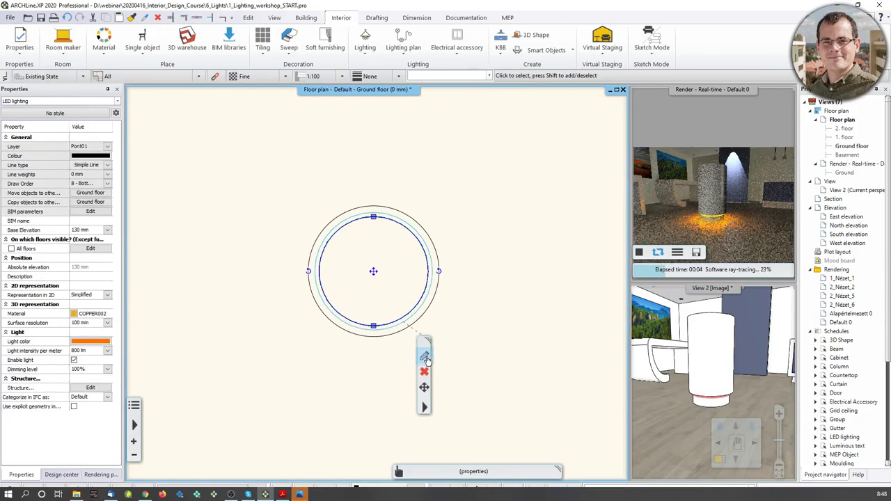
left_click(91, 342)
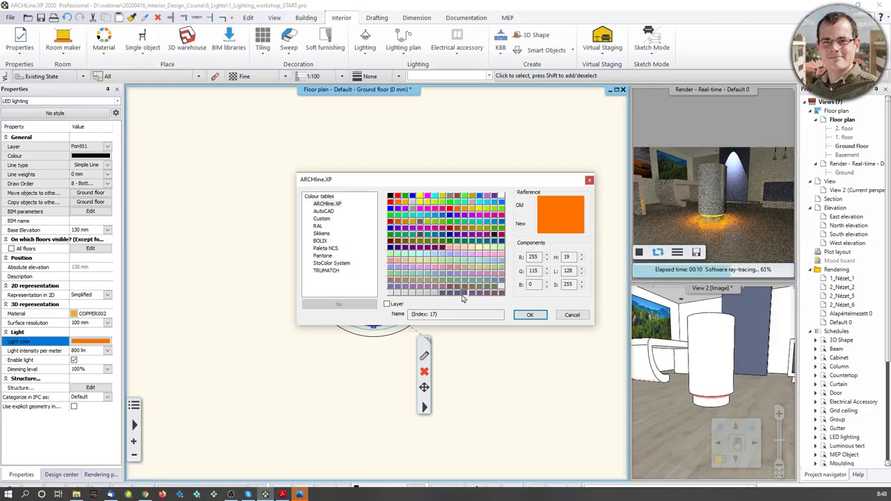
left_click(399, 292)
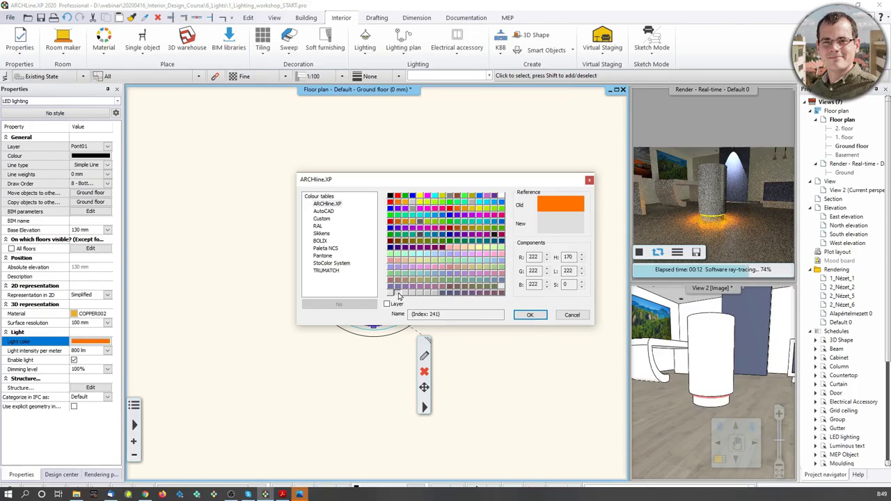
left_click(529, 315)
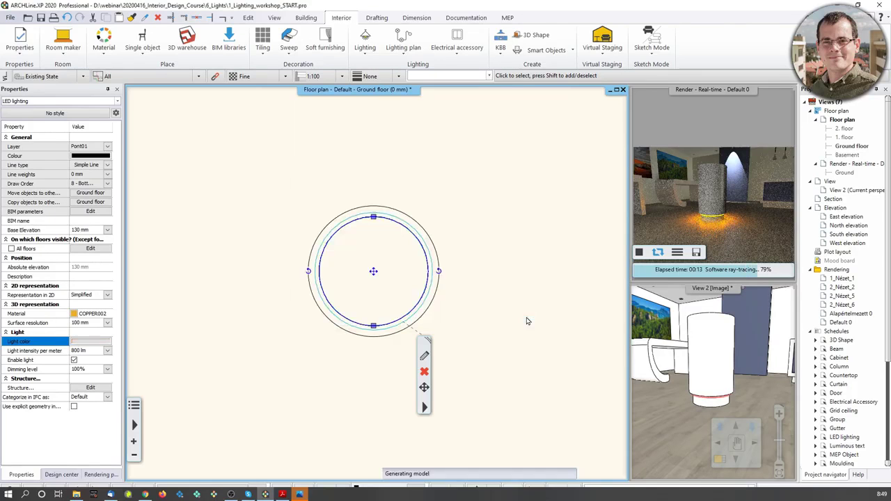
Create a luminous text reading "eDesign" while viewing the showroom's glazed entrance from outside in the enlarged 3D view.
left_click(709, 376)
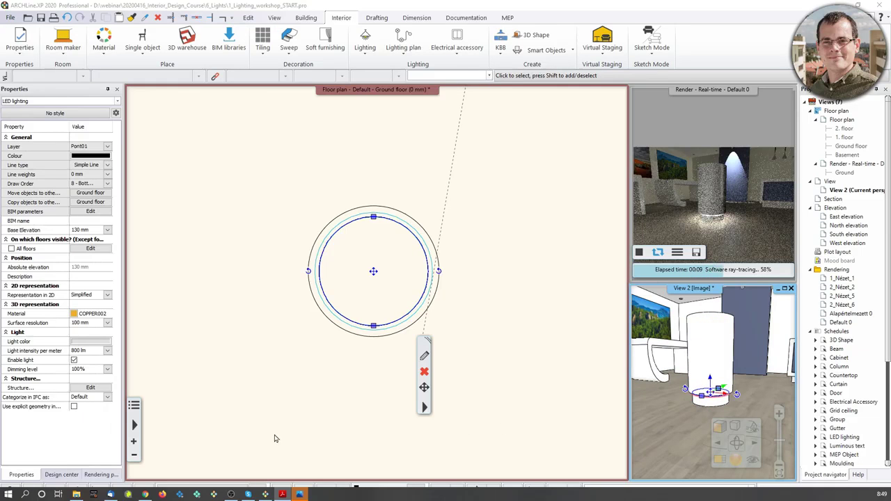
scroll(374, 305, "down", 5)
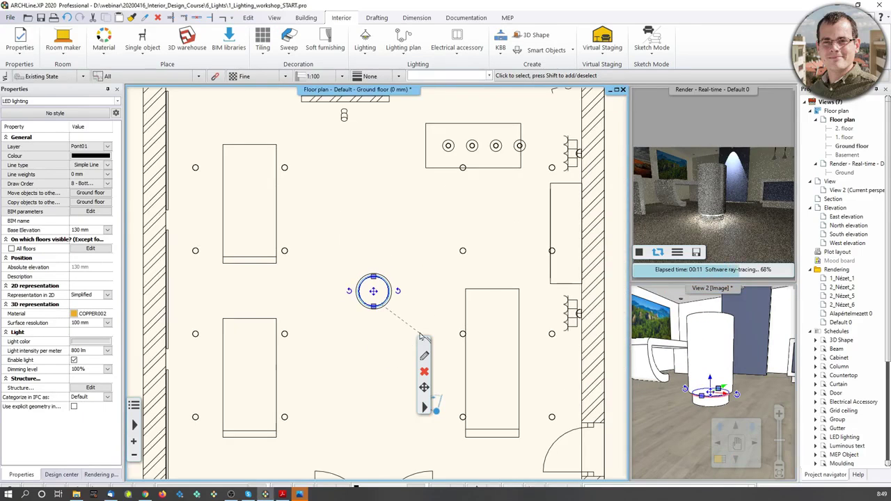
scroll(676, 367, "down", 4)
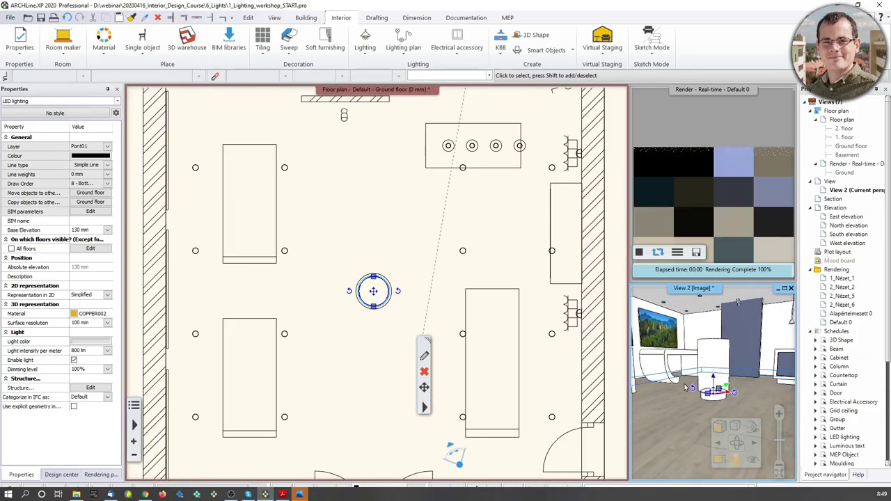
scroll(655, 382, "down", 3)
middle_click_drag(654, 381, 713, 334)
key("ctrl+Tab")
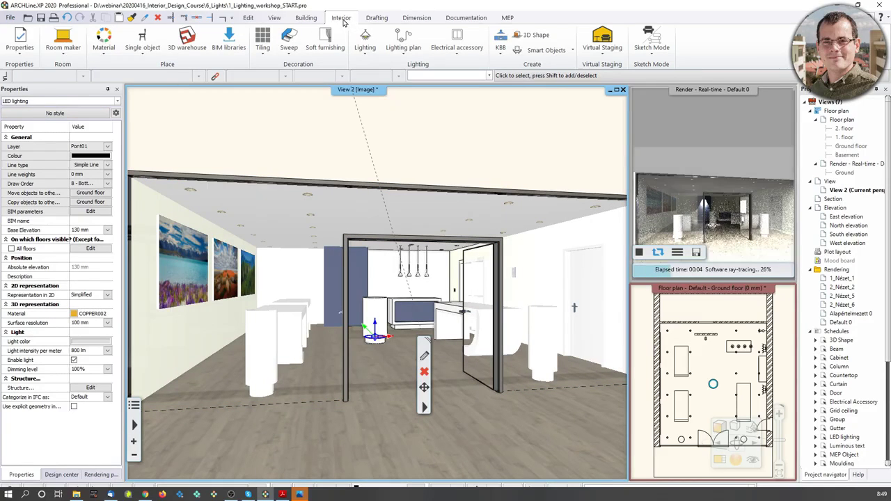
left_click(365, 43)
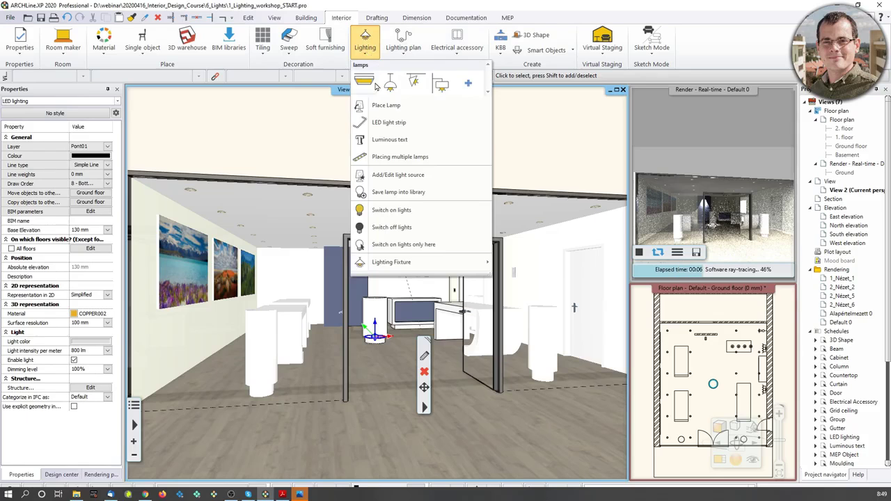
left_click(376, 140)
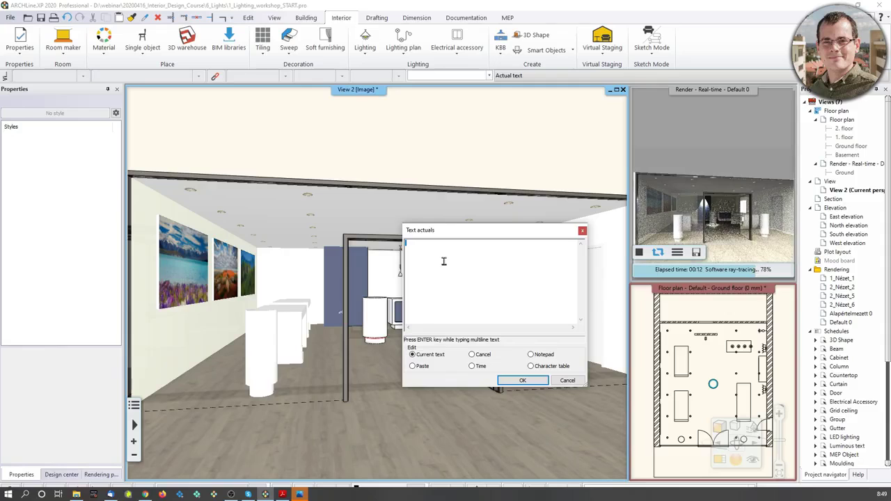
type("eDesign")
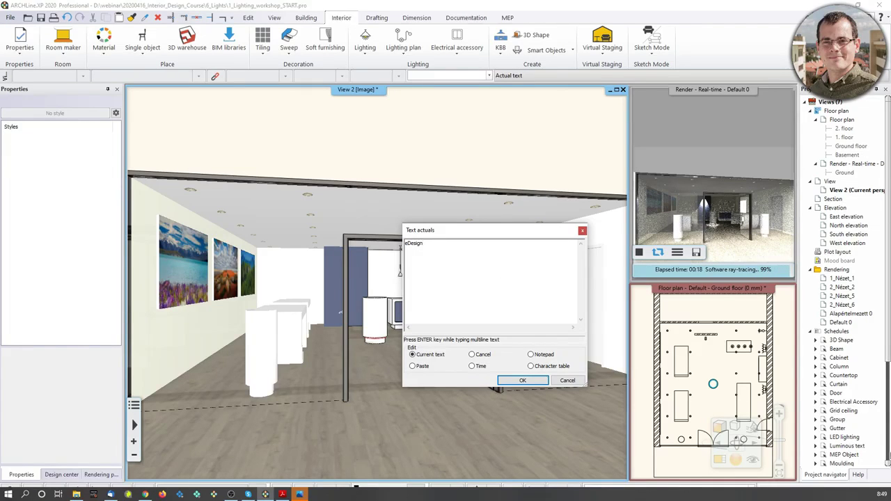
left_click(523, 380)
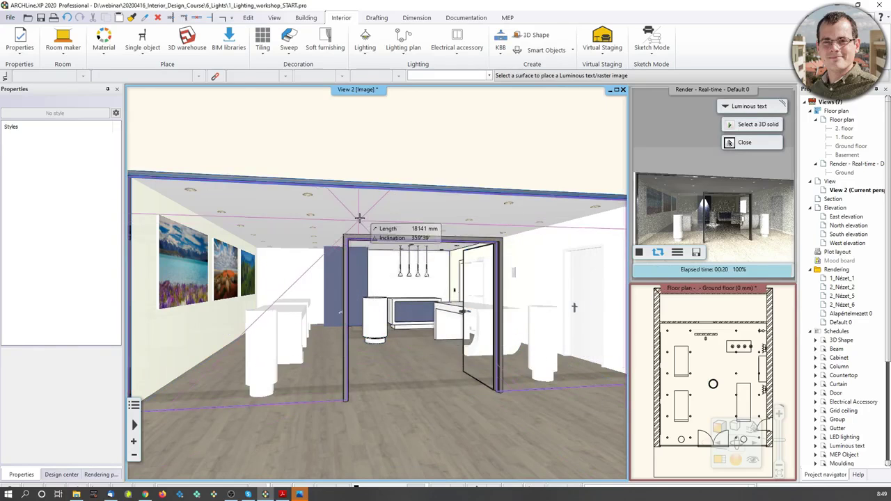
Place the luminous text on the glass front above the entrance door, aligned horizontally at 0° rotation.
left_click(387, 210)
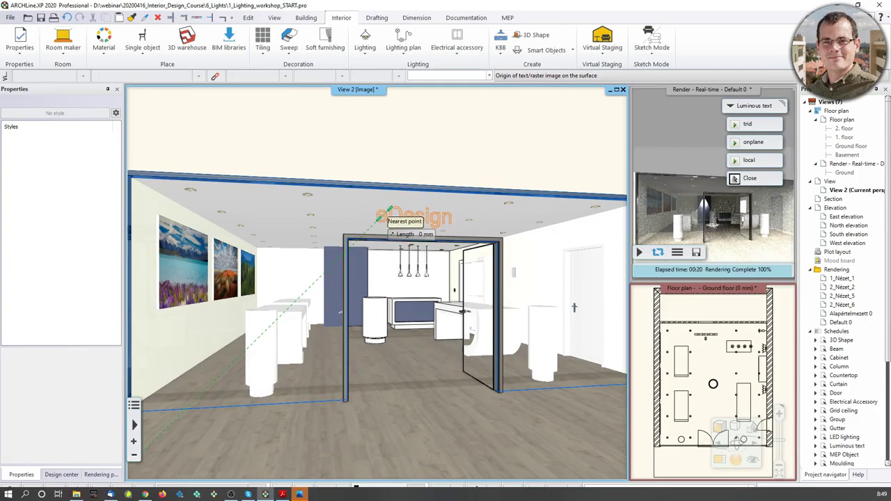
left_click(382, 216)
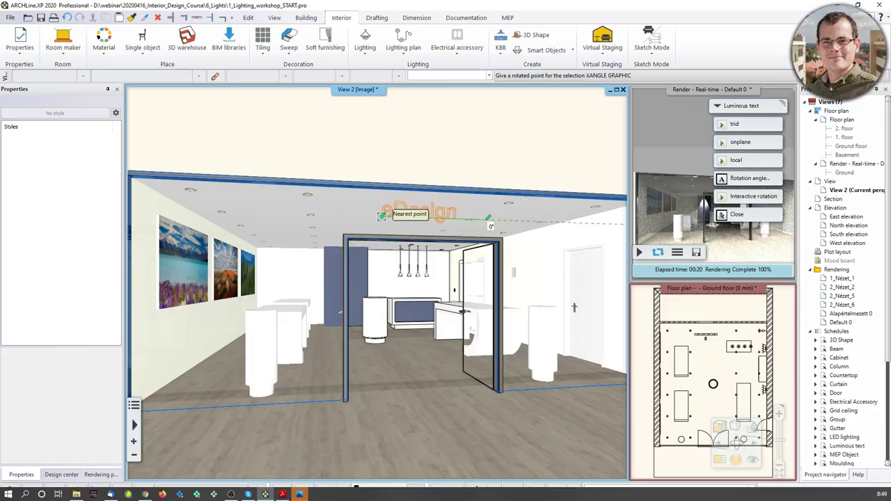
left_click(511, 220)
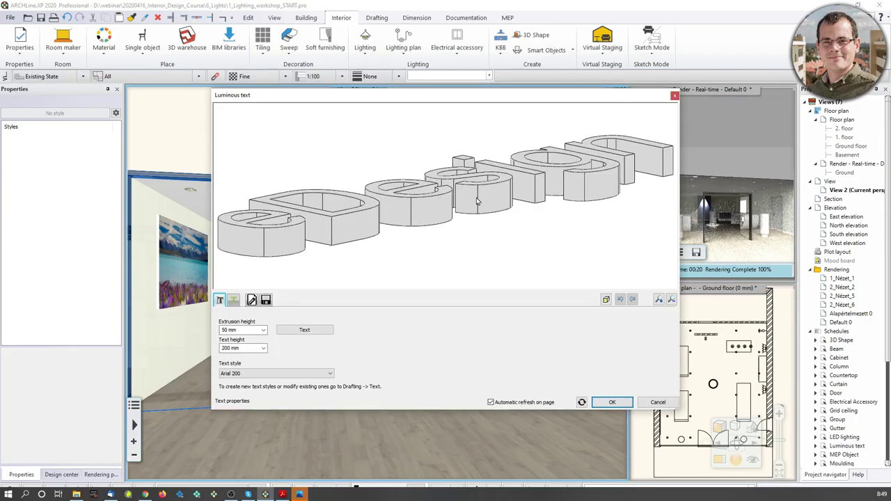
Set the luminous text's height to 400 mm and keep the Arial 200 text style.
middle_click_drag(470, 201, 462, 229)
scroll(444, 224, "down", 2)
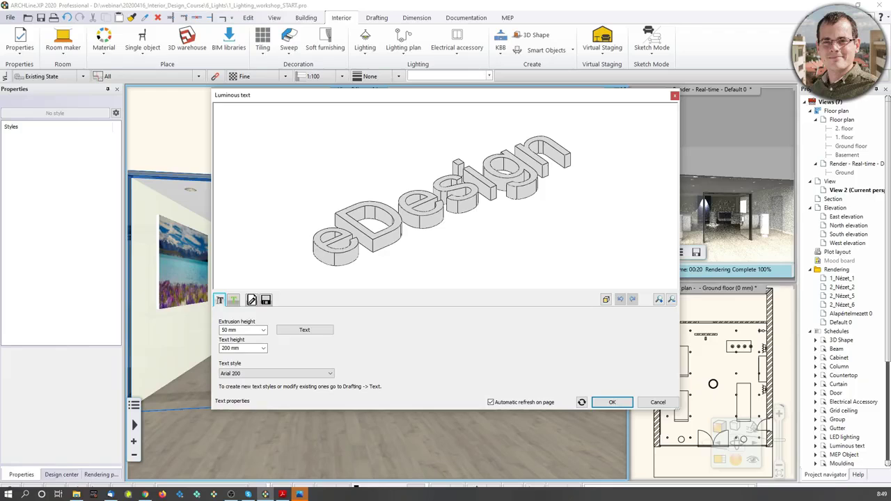
left_click(237, 348)
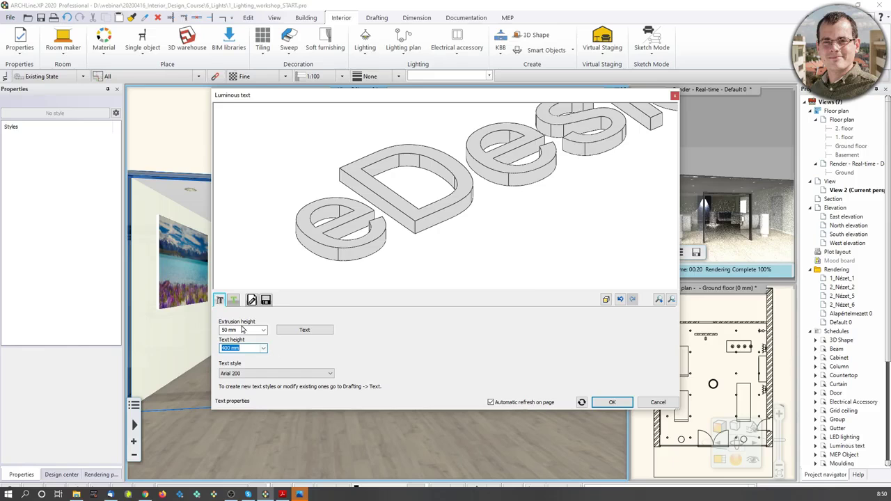
scroll(553, 177, "down", 2)
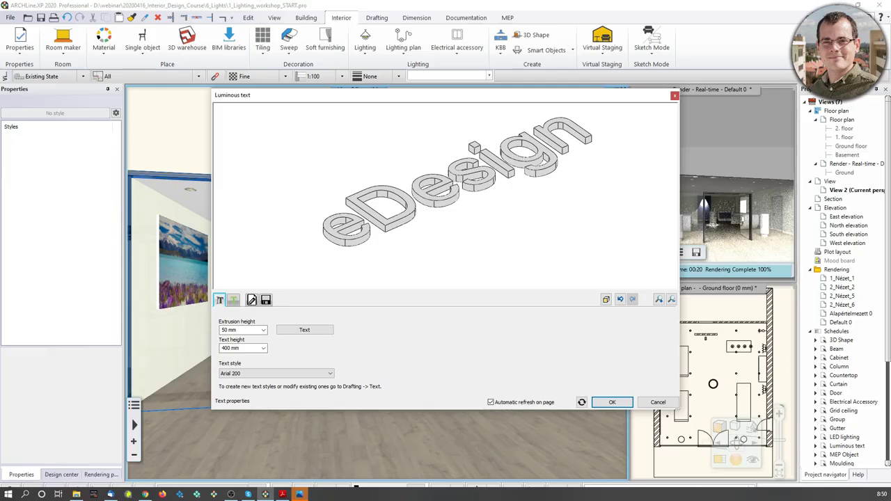
left_click(279, 377)
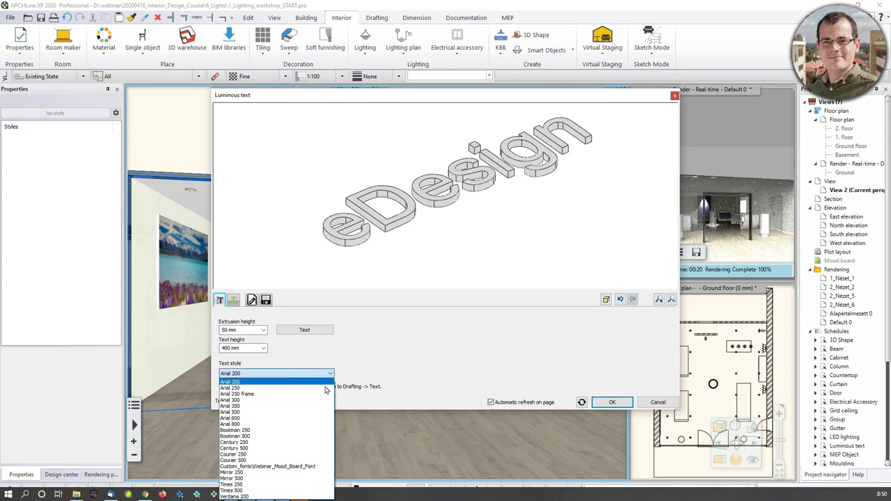
left_click(421, 348)
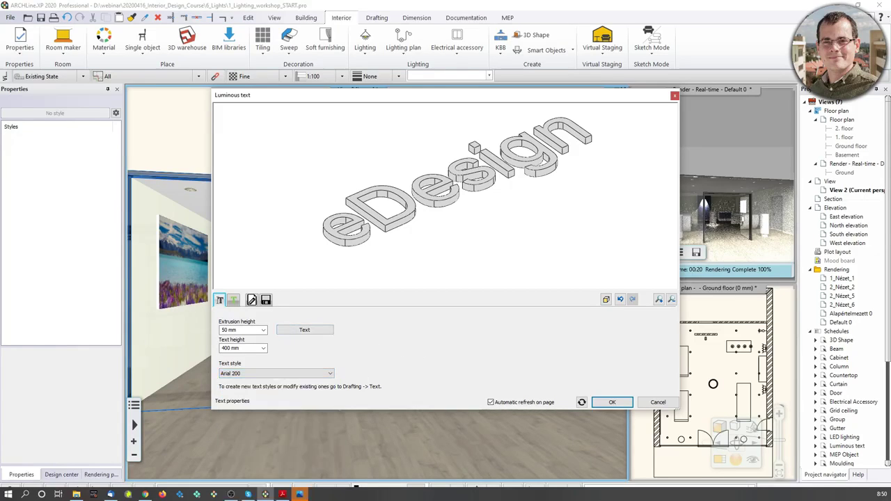
Restrict the luminous text's lighting to the front only and assign the pink material to the letters.
left_click(233, 300)
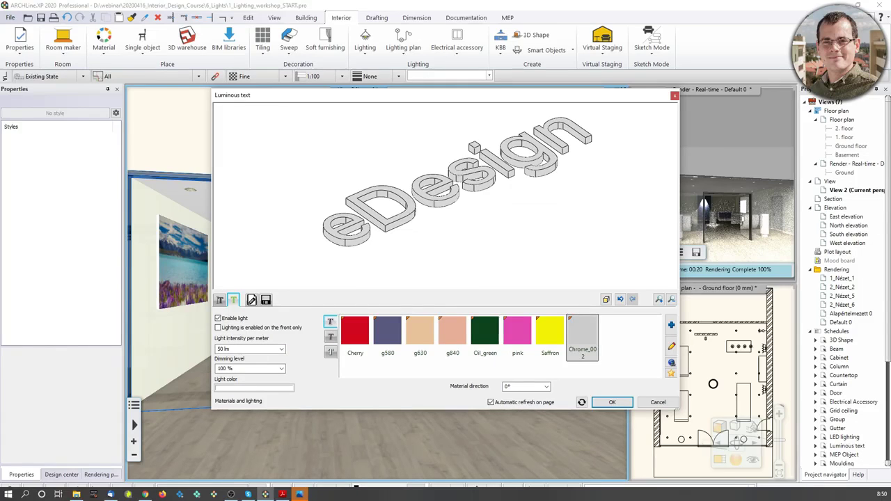
left_click(218, 328)
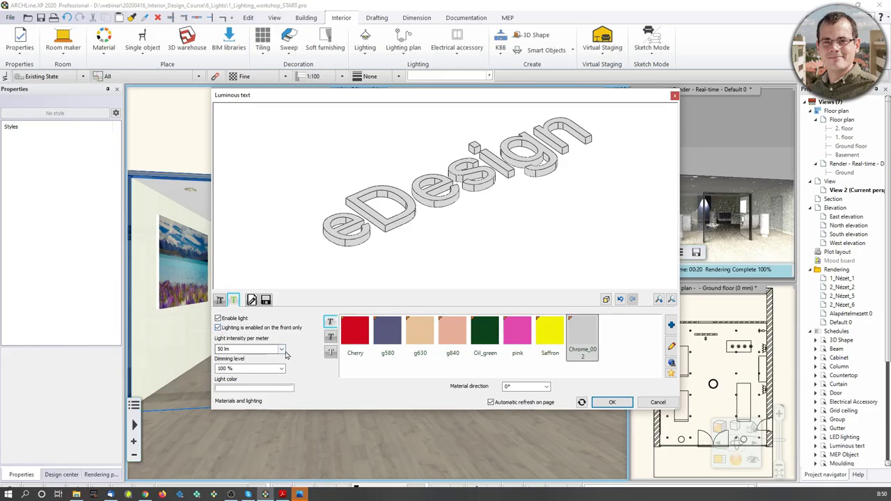
left_click(525, 338)
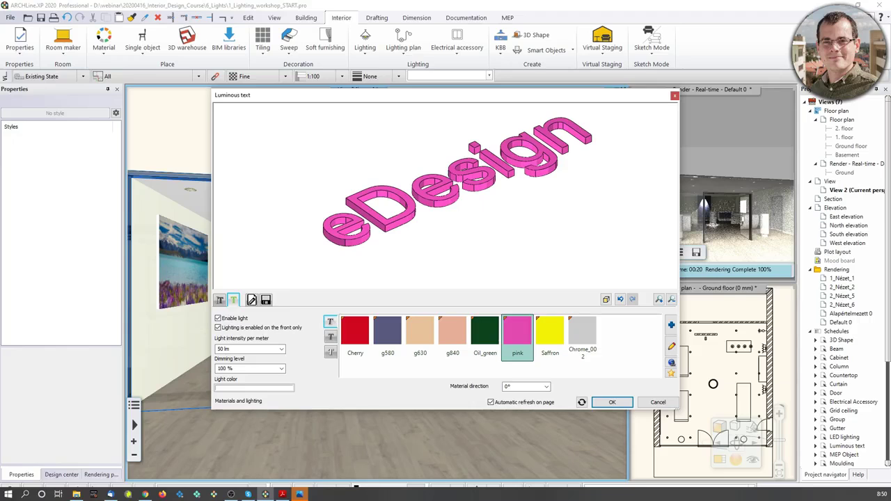
Set the luminous text's light color to magenta, RGB 230, 0, 194, and accept the luminous text settings.
left_click(289, 390)
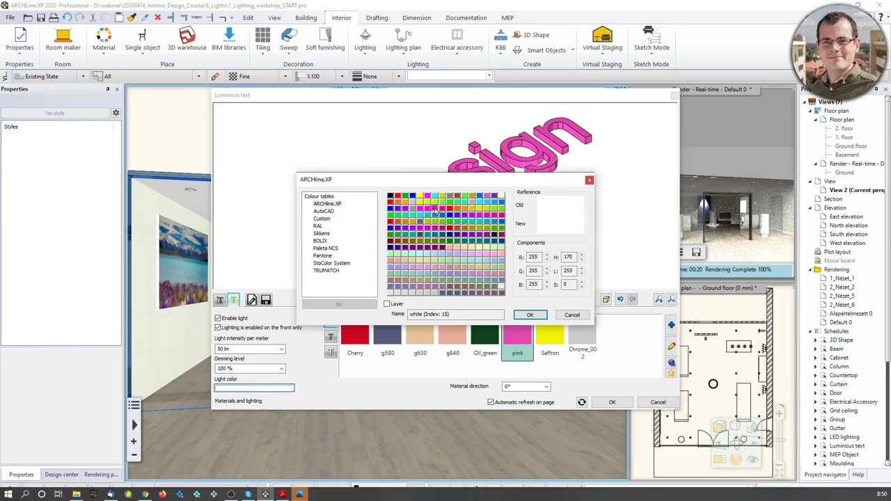
left_click(487, 215)
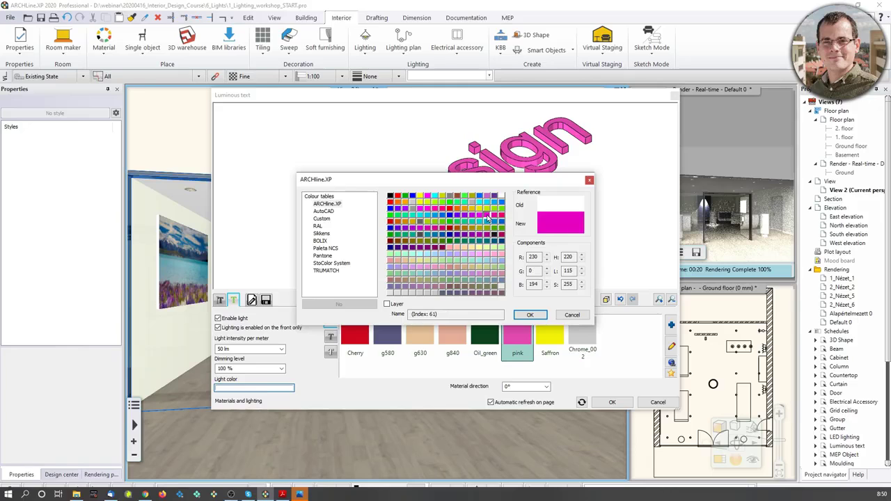
left_click(531, 315)
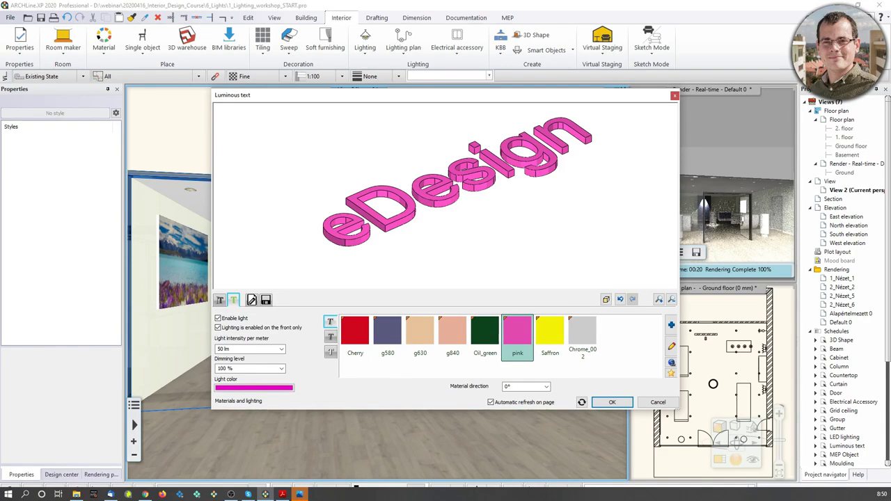
left_click(612, 402)
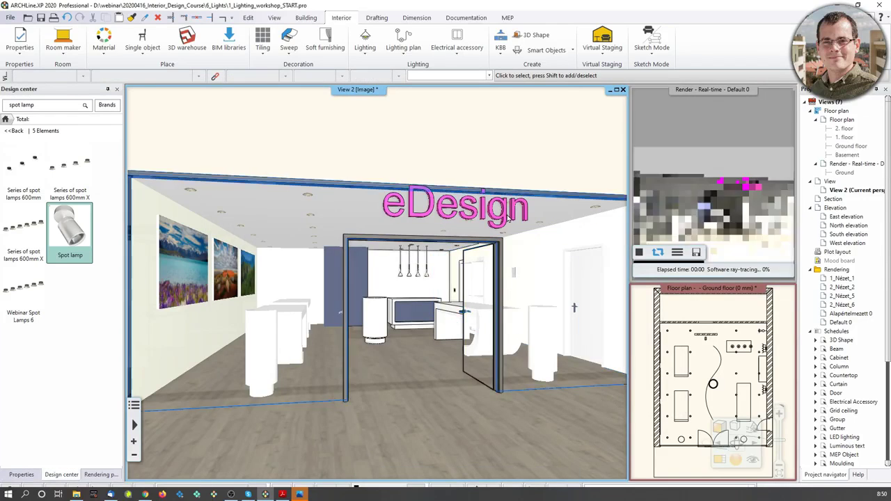
Move the eDesign text horizontally along the glass front to center it on the midpoint above the entrance door.
scroll(421, 253, "up", 5)
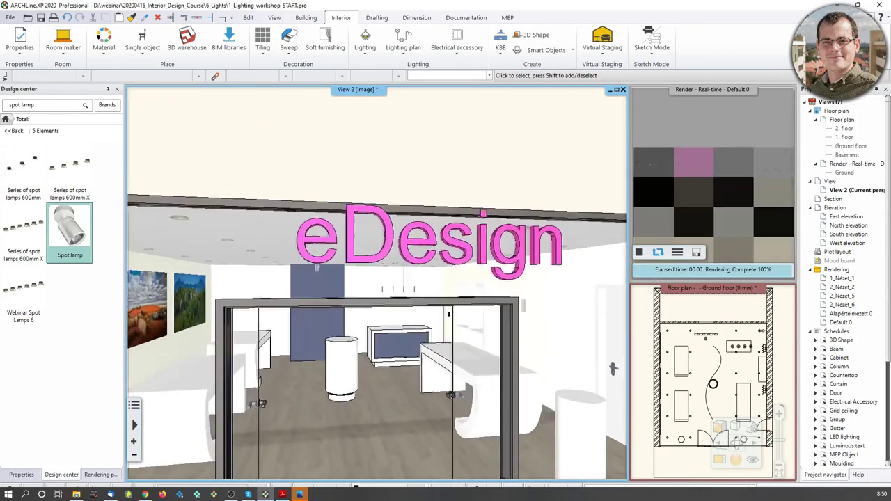
left_click(421, 252)
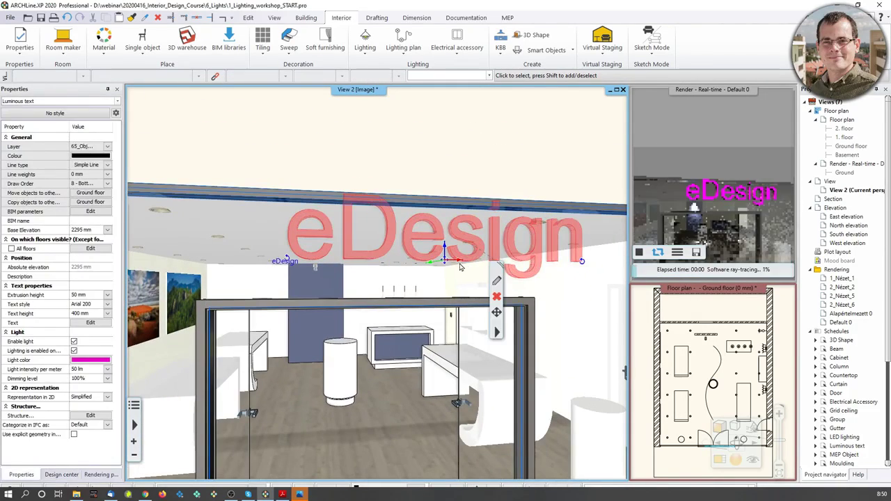
left_click(461, 260)
left_click(497, 268)
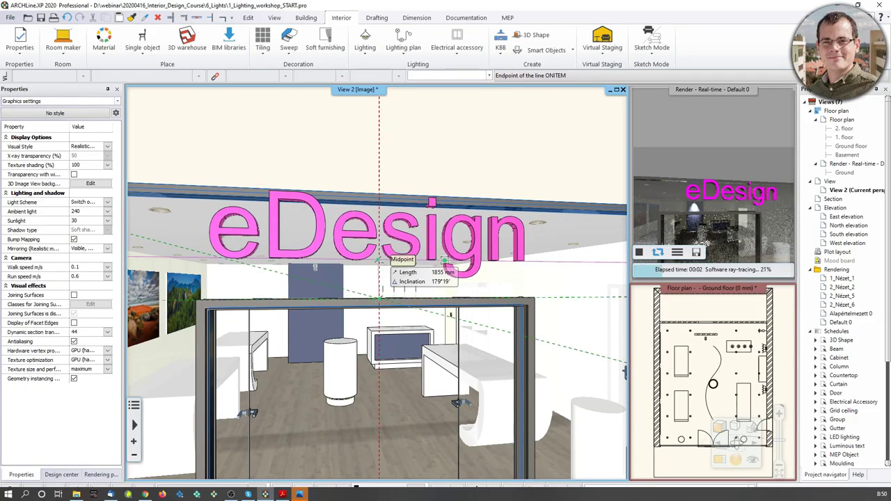
left_click(379, 262)
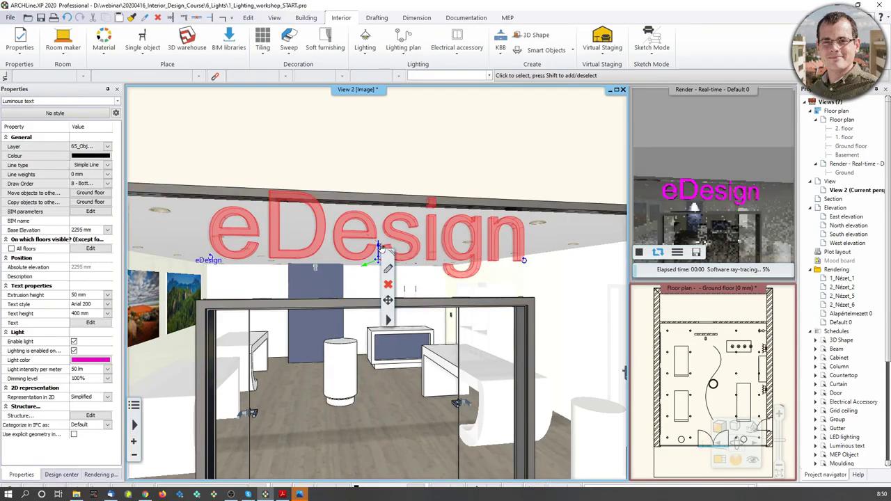
Lower the eDesign text to a base elevation of about 2201 mm and check its position on the front in the floor plan.
right_click(380, 249)
left_click(365, 254)
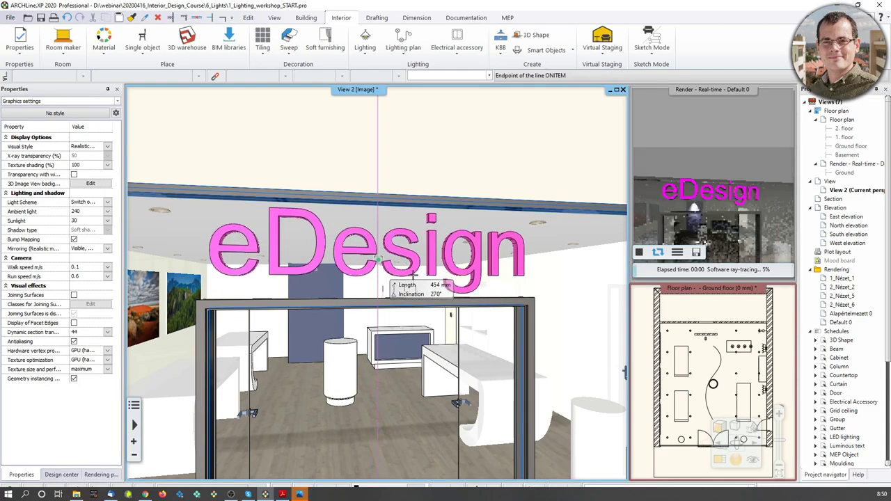
left_click(414, 275)
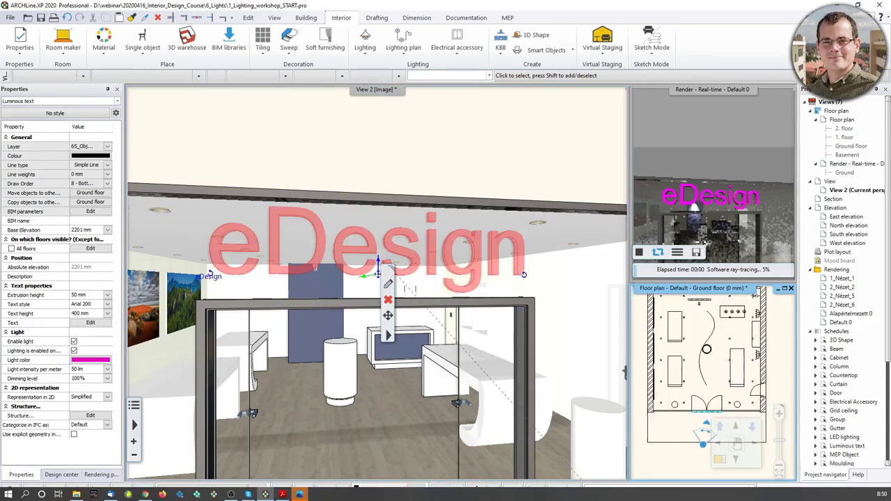
scroll(706, 411, "up", 5)
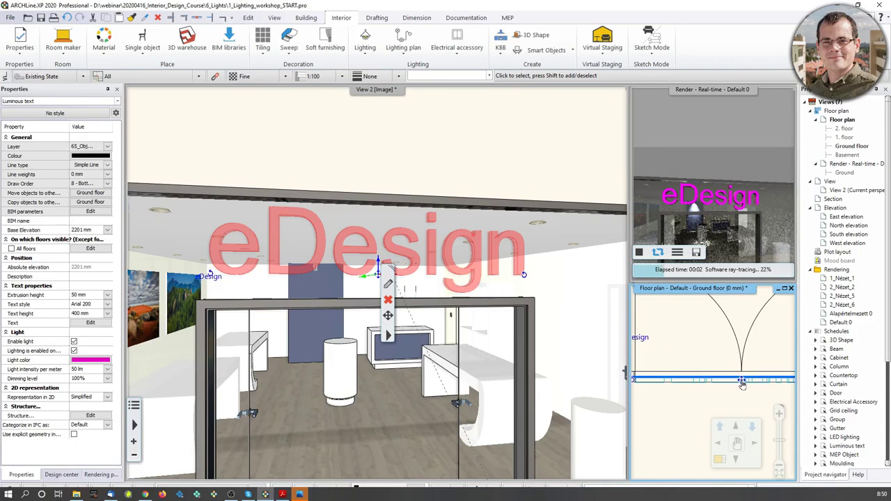
scroll(742, 380, "down", 2)
scroll(725, 383, "down", 2)
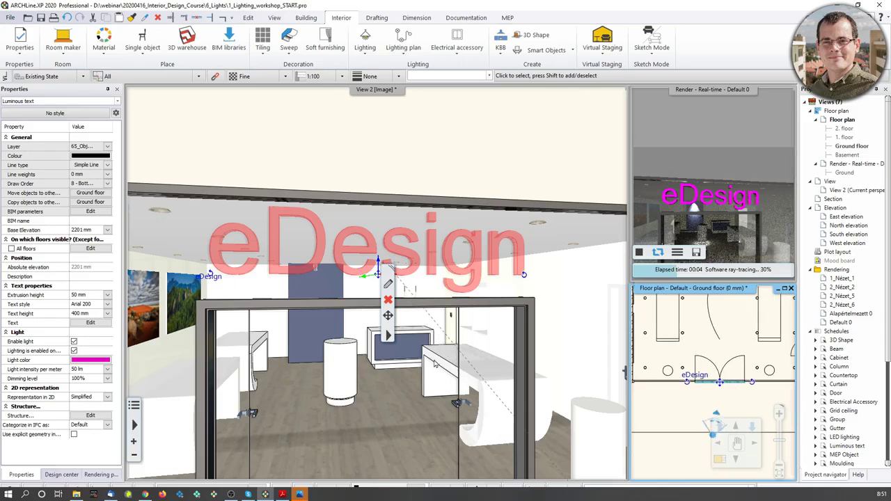
Try 300 lm as the eDesign text's light intensity per meter and raise the value to 800 lm.
middle_click_drag(429, 356, 459, 258)
scroll(439, 308, "down", 2)
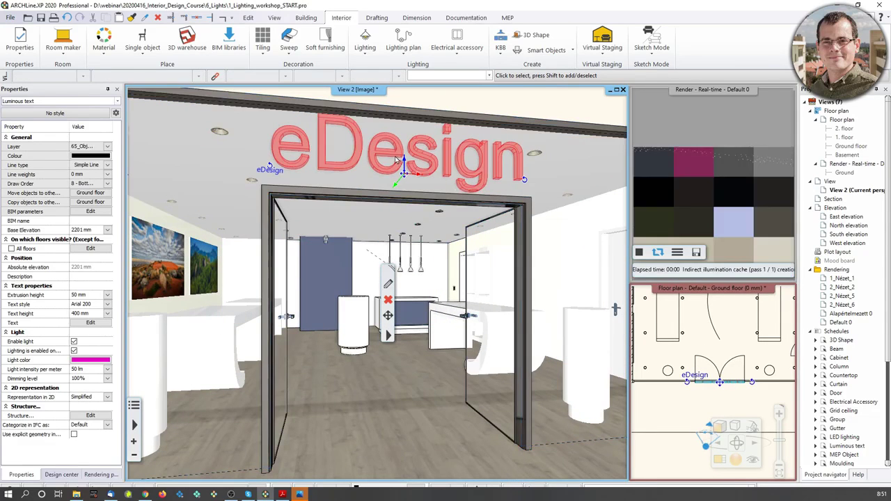
left_click(74, 371)
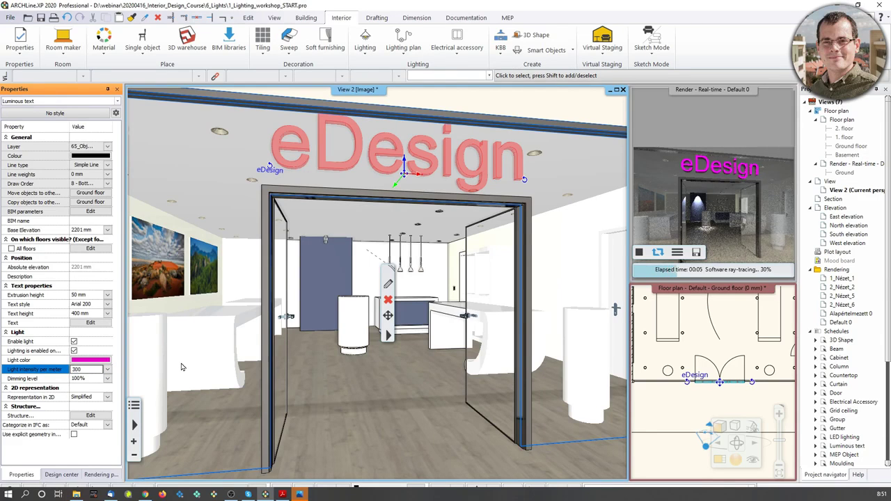
type("300")
key("Return")
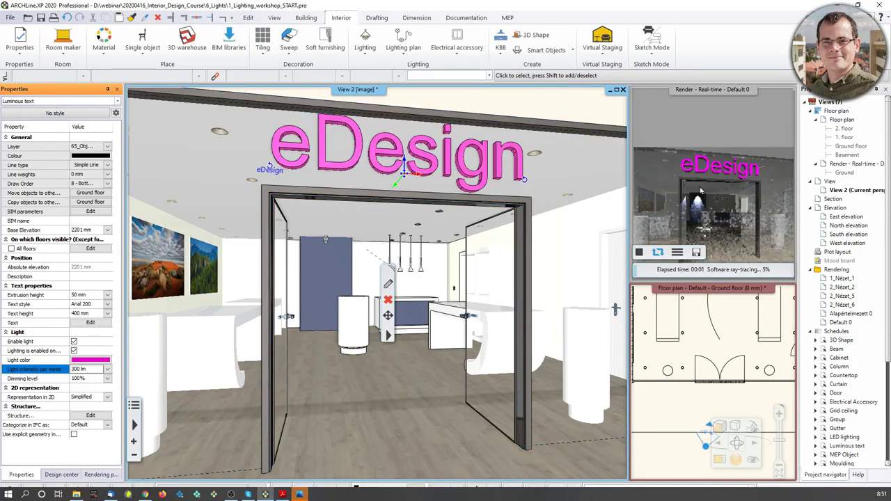
left_click(108, 369)
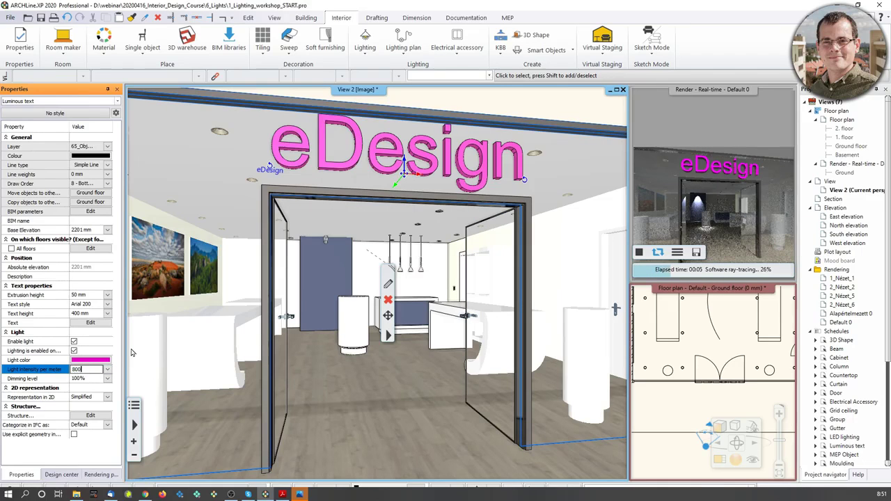
key("Return")
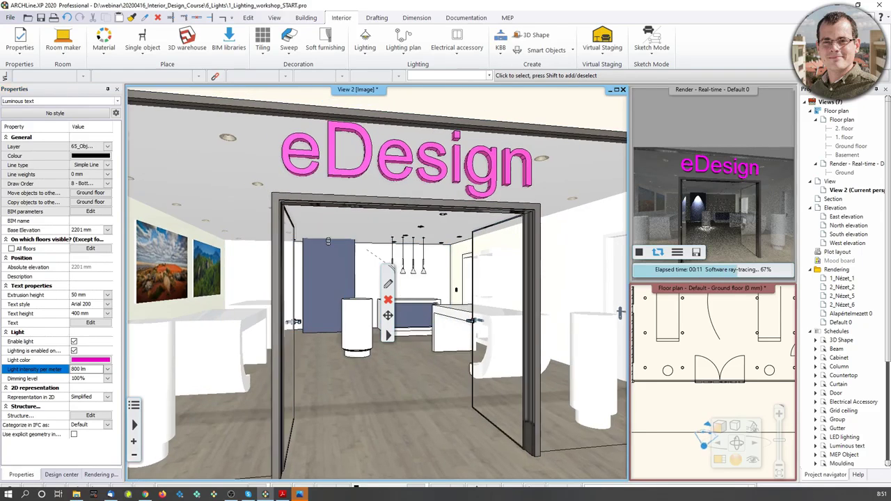
Place the luminous text "Imagine" on the white wall beside the blue panel, rotated to 45°.
scroll(314, 269, "up", 5)
scroll(255, 313, "up", 6)
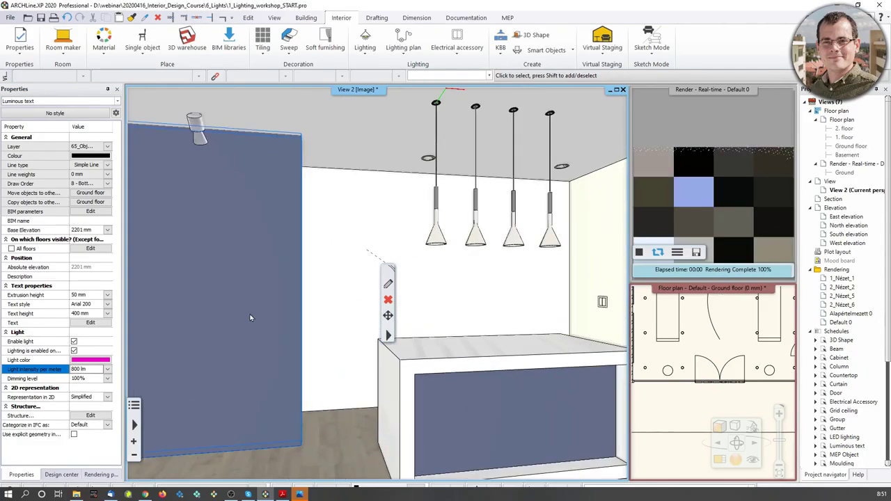
middle_click_drag(251, 317, 278, 325)
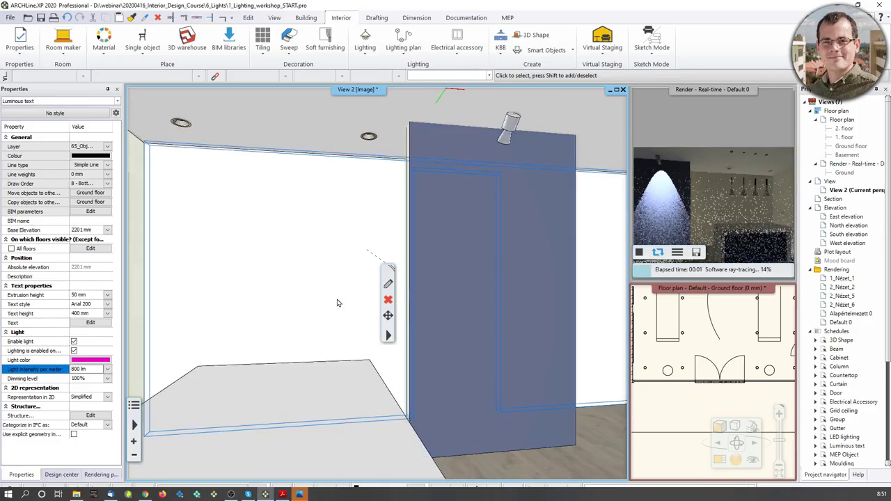
scroll(256, 291, "up", 2)
middle_click_drag(257, 290, 296, 291)
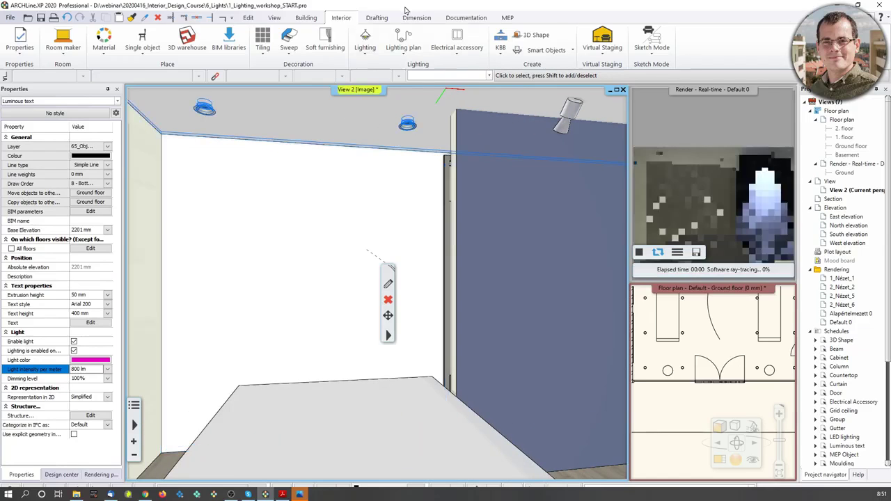
left_click(372, 55)
left_click(390, 139)
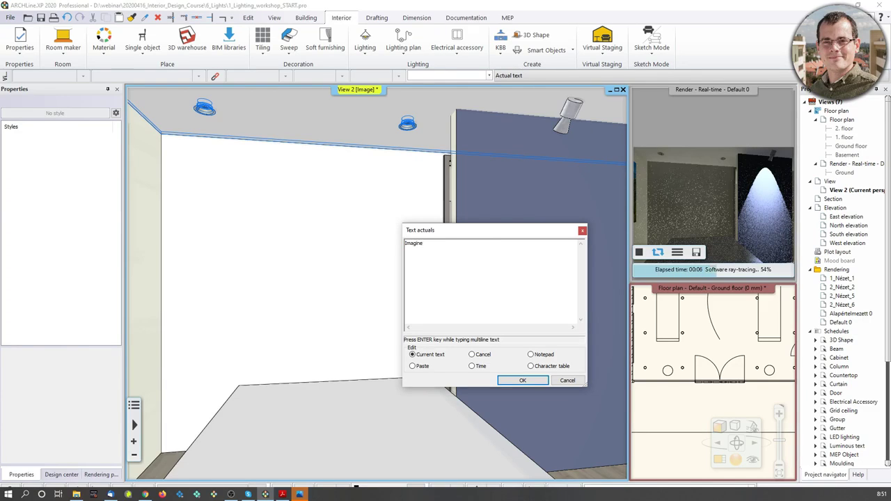
left_click(522, 381)
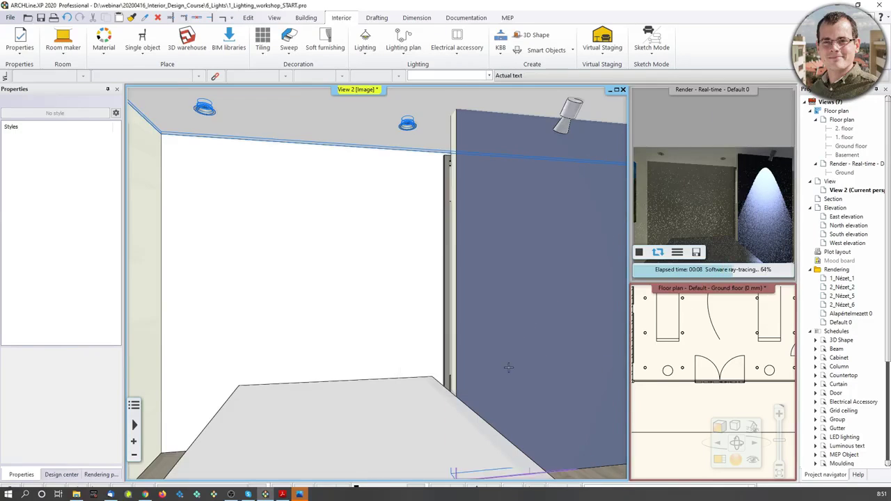
left_click(242, 262)
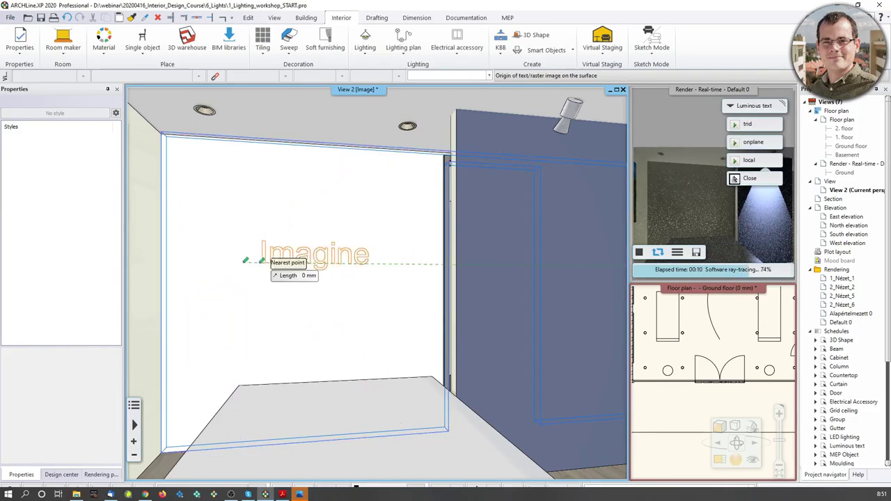
left_click(249, 262)
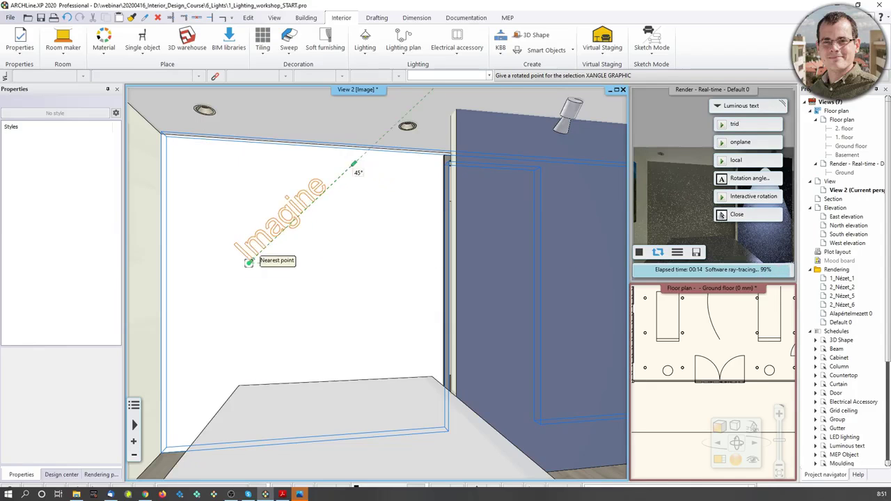
left_click(355, 167)
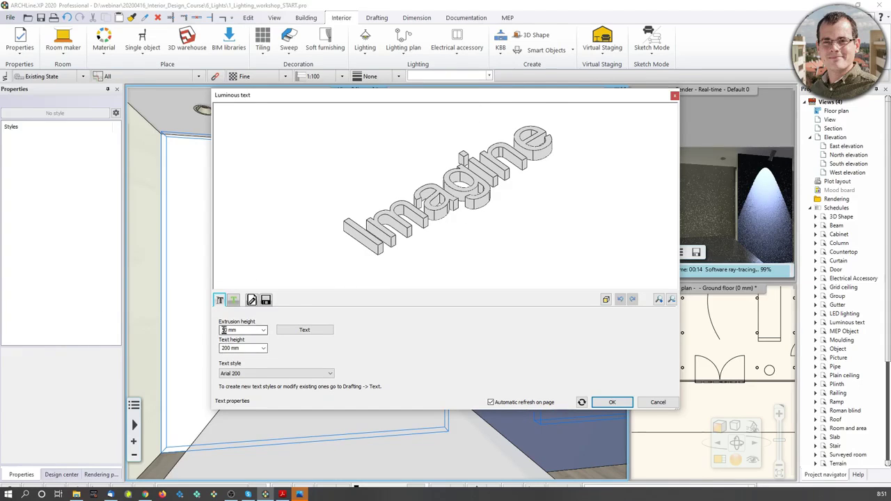
Set the Imagine text's extrusion height to 20 mm and assign the g580 material to its letters.
key("Return")
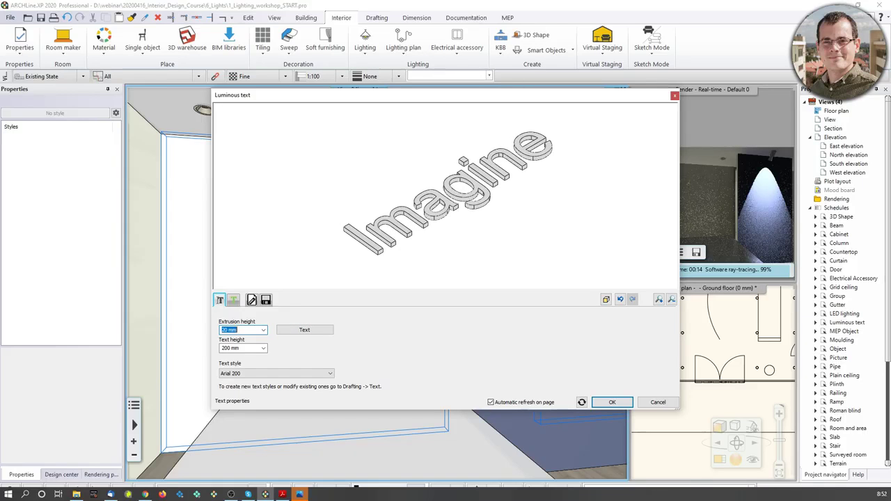
left_click(234, 300)
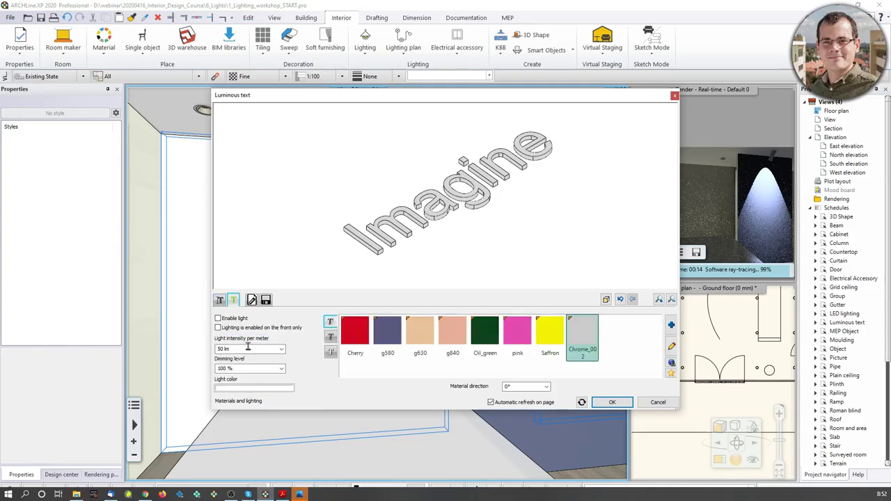
left_click(394, 341)
Give the Imagine text a blue light color with light enabled on the front only, and accept the luminous text settings.
left_click(264, 389)
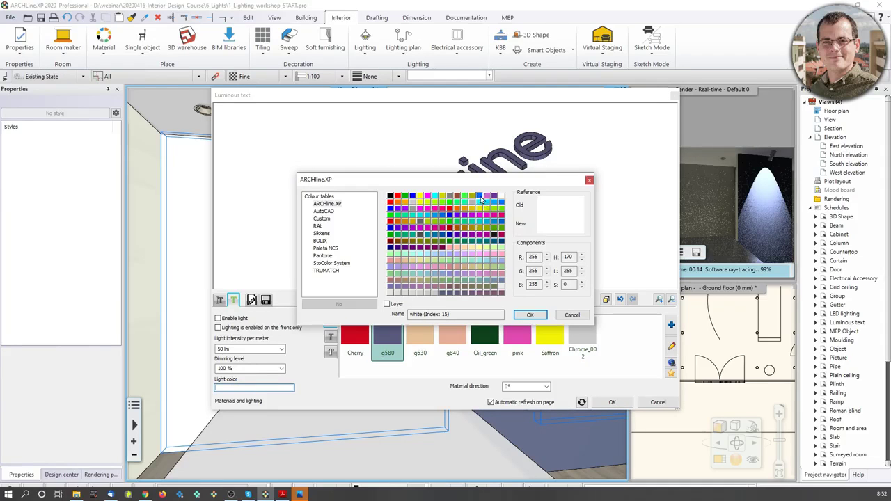
left_click(480, 200)
left_click(519, 313)
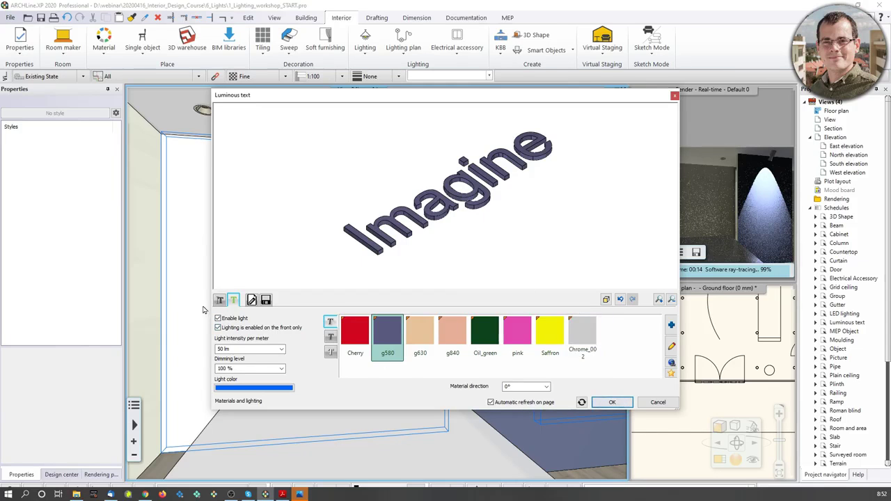
left_click(218, 327)
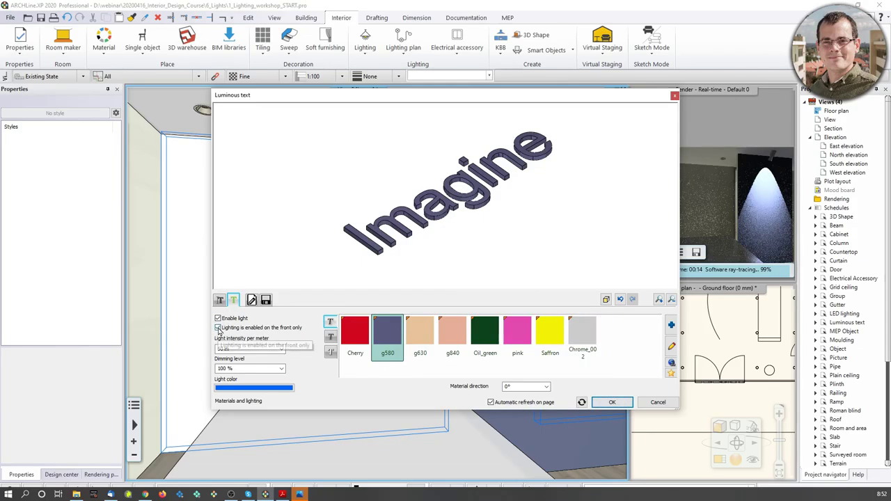
left_click(609, 403)
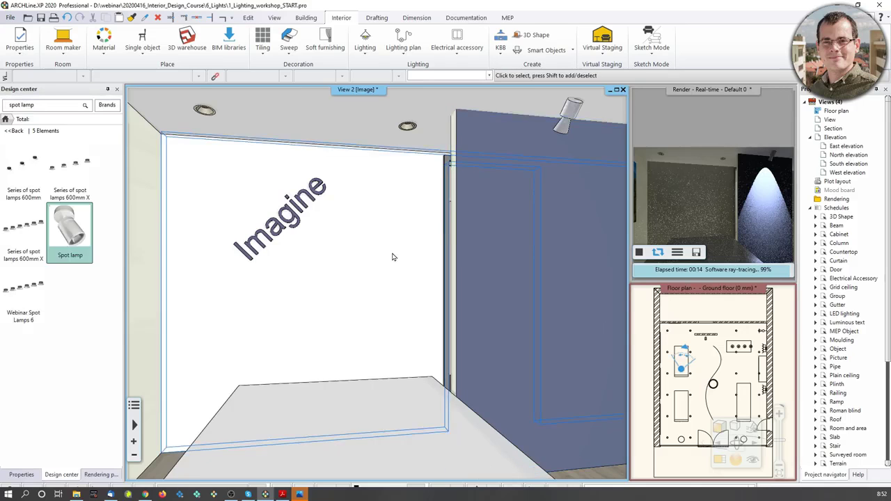
Restart the real-time rendering to preview the illuminated Imagine text on the wall.
middle_click_drag(394, 257, 402, 252)
left_click(640, 255)
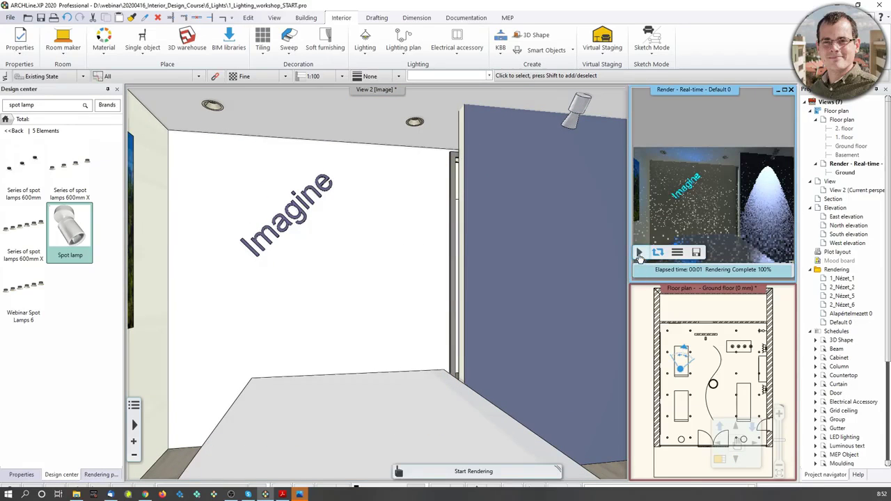
left_click(639, 254)
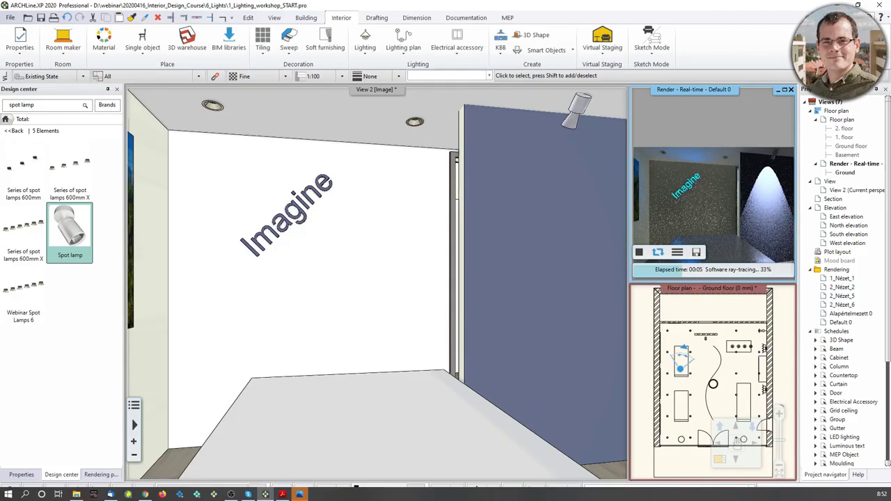
Switch to Adobe Acrobat Reader to check the handbook's wall text example and floor strip instructions, and return to ARCHLine.XP.
left_click_drag(0, 87, 312, 73)
double_click(312, 72)
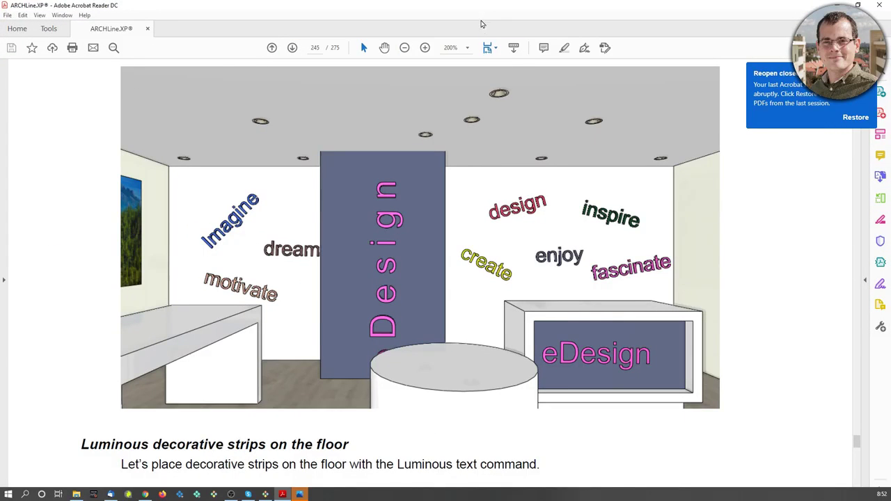
double_click(485, 14)
left_click_drag(446, 23, 0, 23)
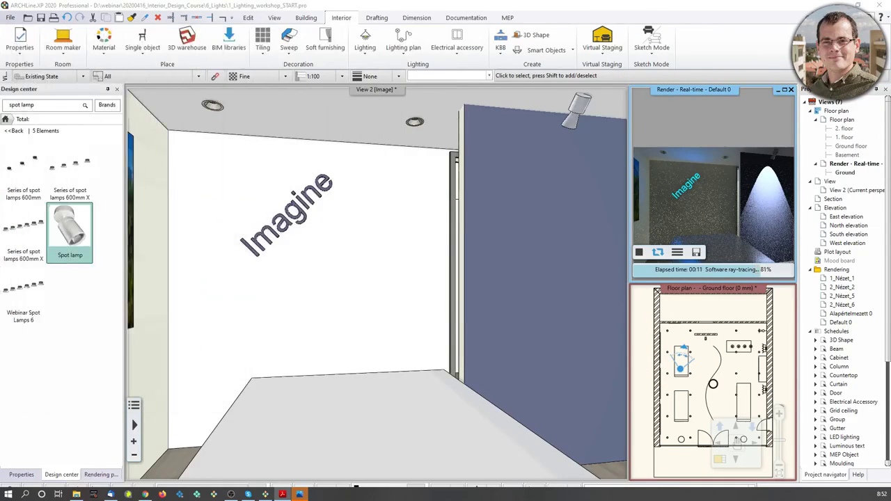
left_click(376, 288)
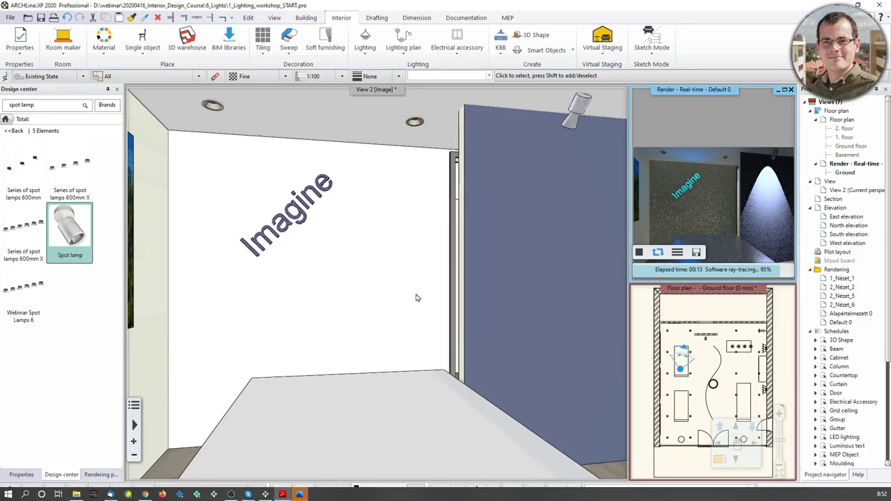
Start a luminous text for the showroom floor and enter a long row of periods as its content.
middle_click_drag(411, 337, 598, 411)
middle_click_drag(313, 365, 369, 414)
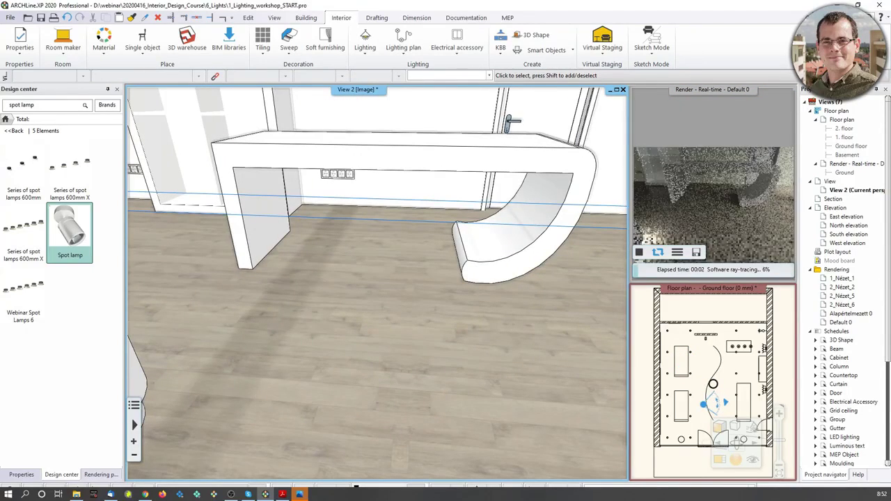
middle_click_drag(309, 322, 395, 293)
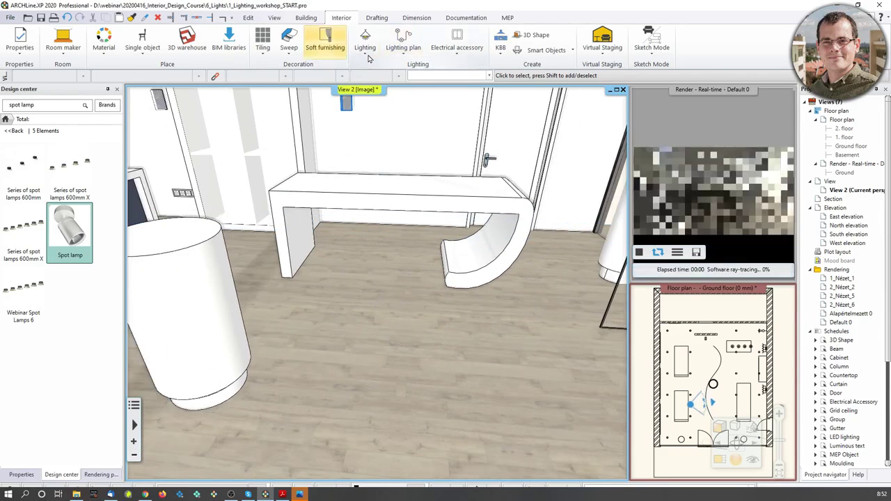
left_click(367, 54)
left_click(389, 122)
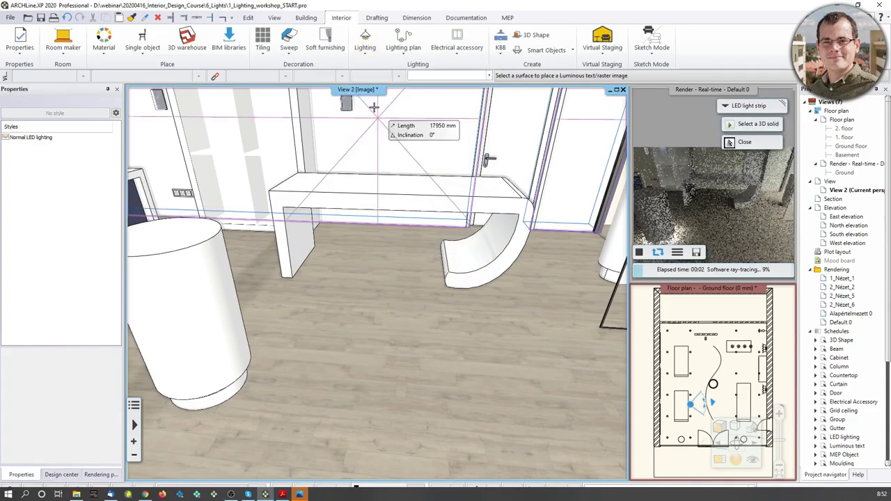
left_click(364, 57)
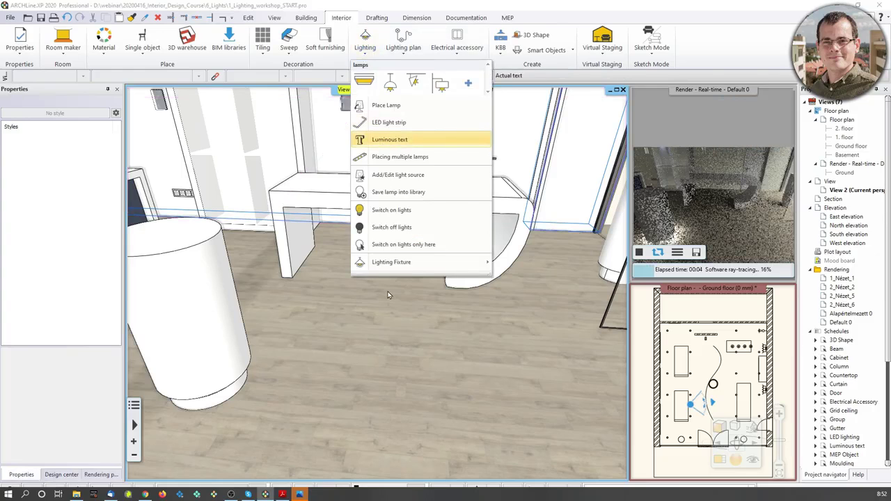
left_click(385, 139)
type(".................................")
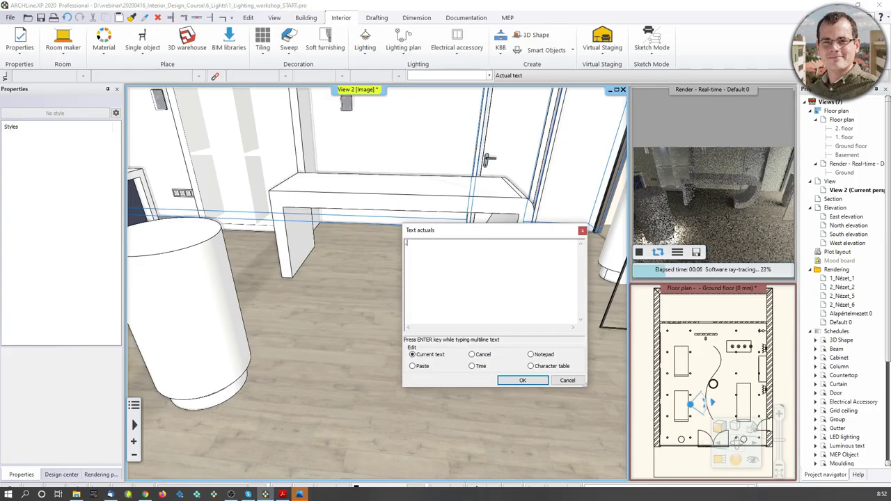
type("................")
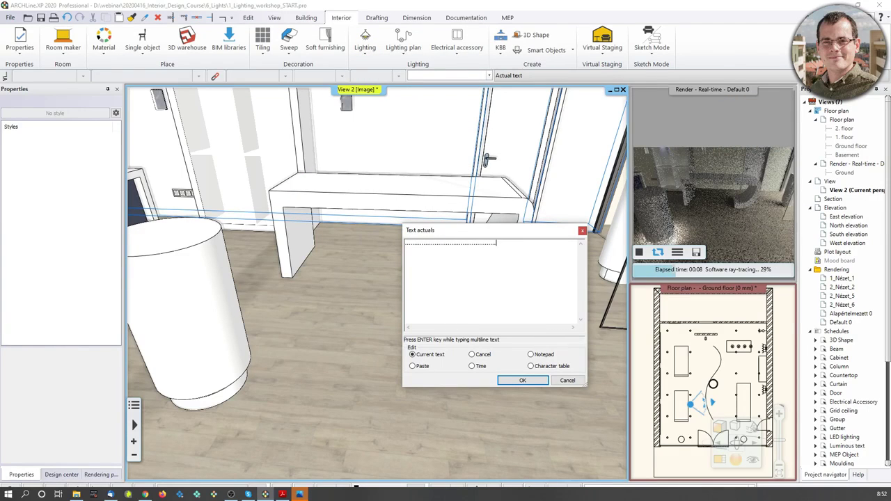
Place the dotted text on the wood floor in front of the curved counter at 270° and reduce its extrusion height.
left_click(521, 382)
left_click(307, 328)
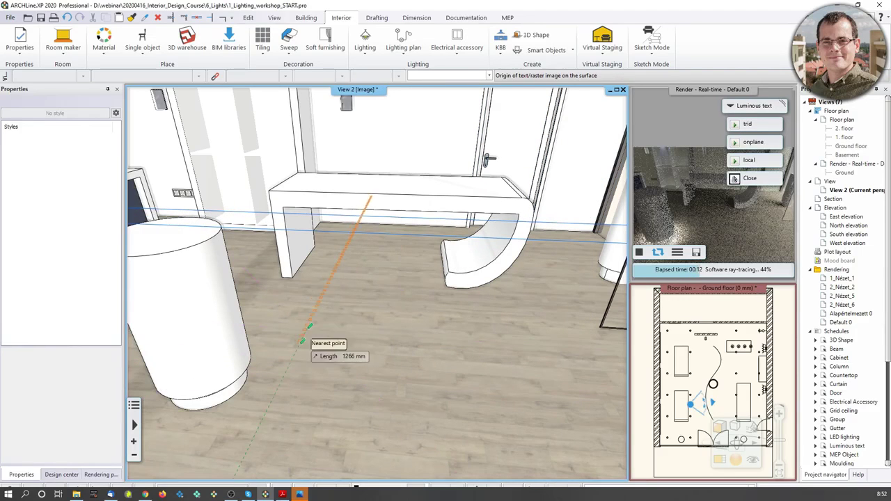
left_click(259, 428)
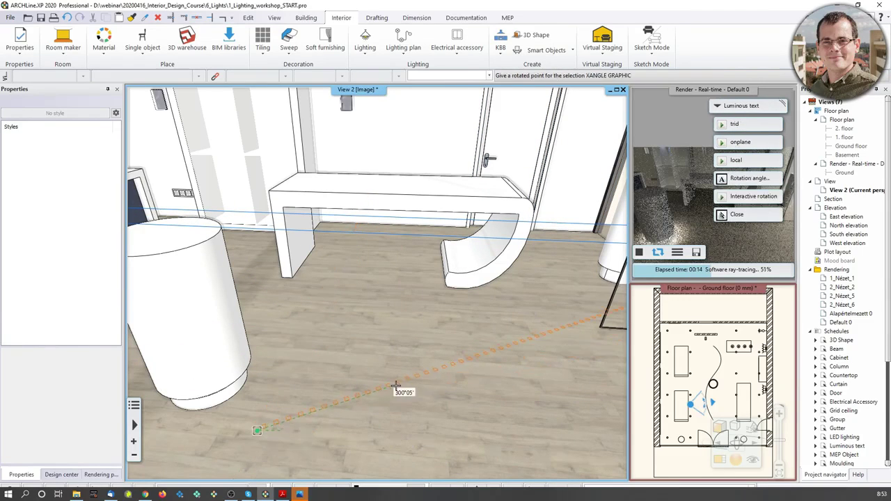
left_click(446, 423)
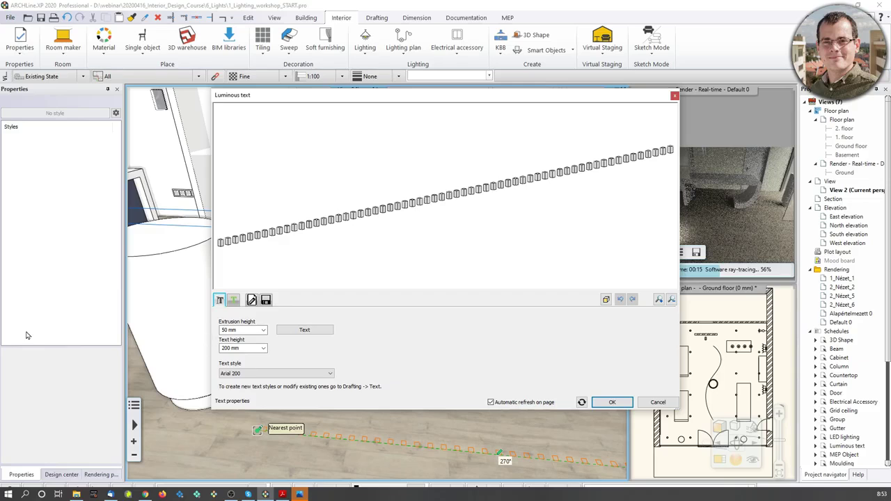
double_click(224, 331)
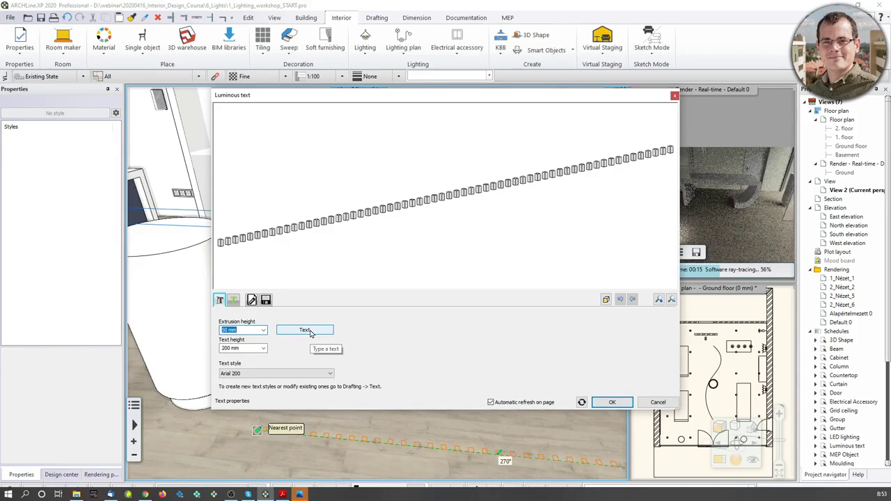
key("Return")
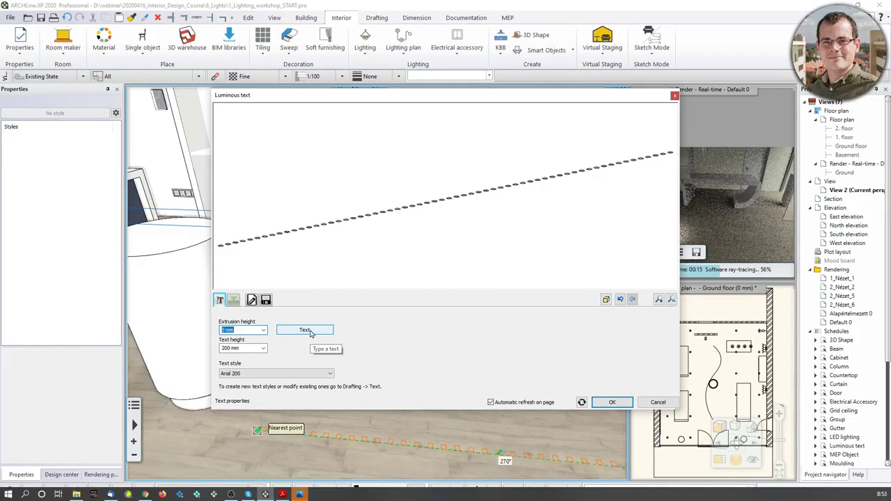
Enable the light on the dotted floor text, set its intensity to 200 lm per meter and place it.
scroll(324, 221, "up", 3)
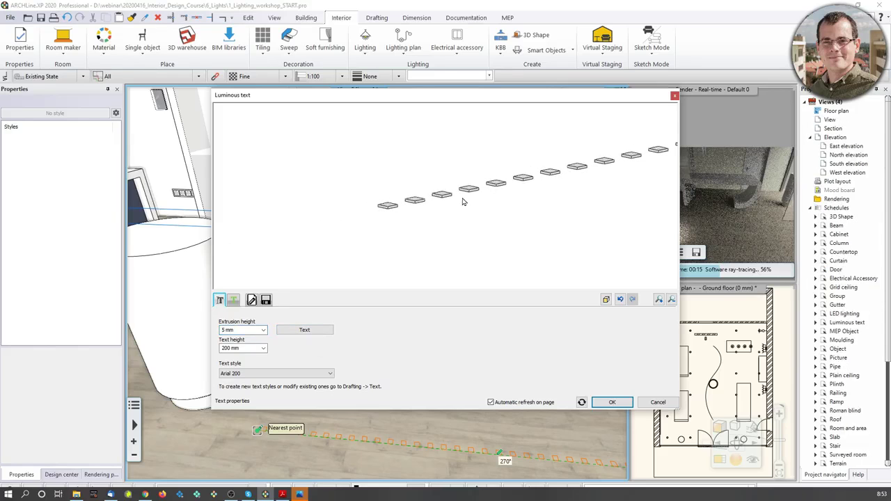
left_click(233, 299)
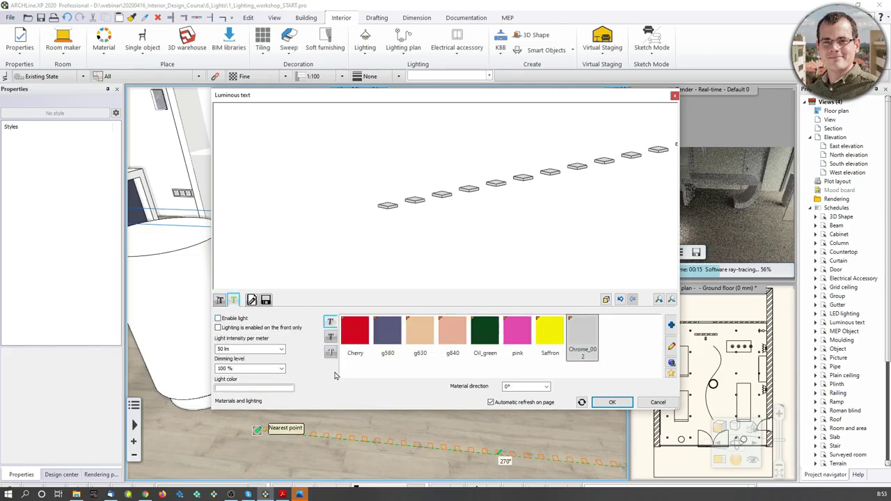
left_click(231, 353)
left_click(219, 328)
left_click(610, 403)
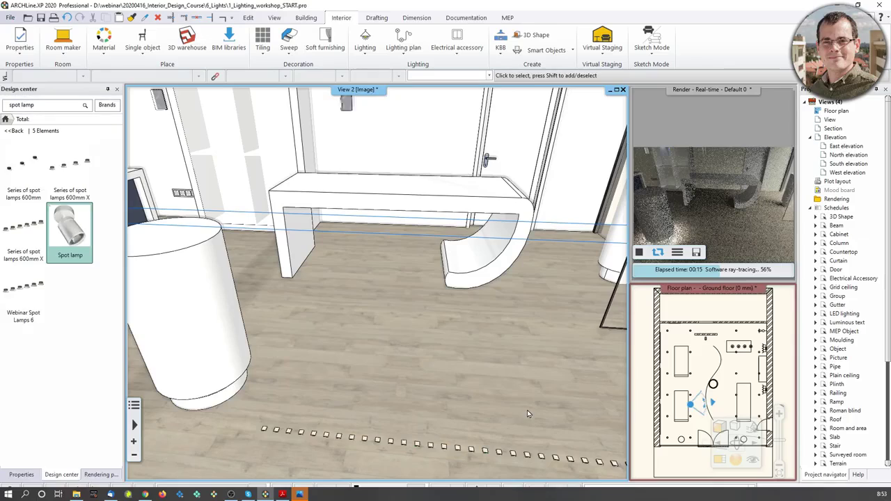
Select the dotted floor text in the 3D view, locate it on the floor plan and enlarge the plan.
mouse_move(514, 350)
middle_mouse_down()
mouse_move(388, 412)
mouse_move(314, 401)
mouse_move(346, 383)
mouse_move(330, 390)
mouse_move(411, 380)
mouse_move(404, 361)
middle_mouse_up()
left_click(402, 374)
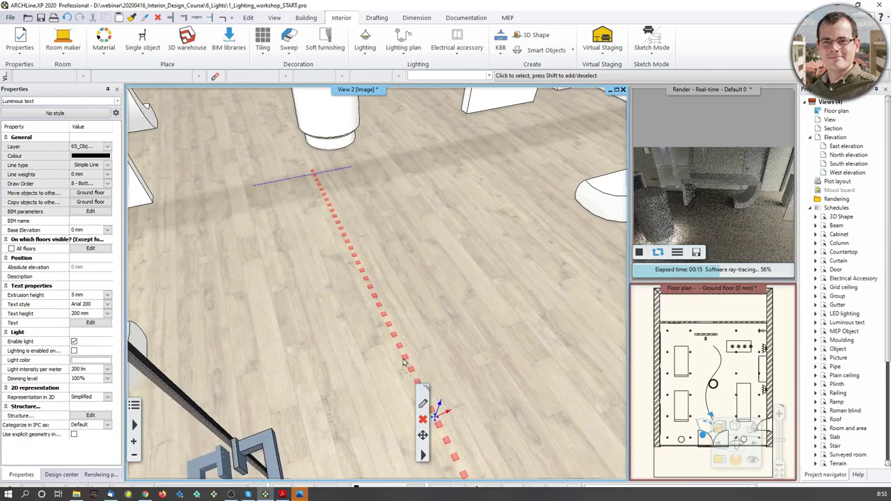
right_click(411, 364)
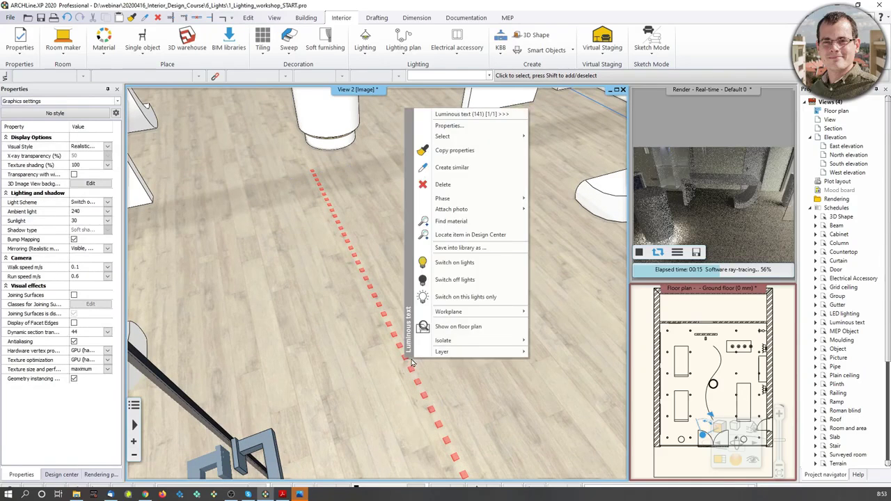
left_click(458, 327)
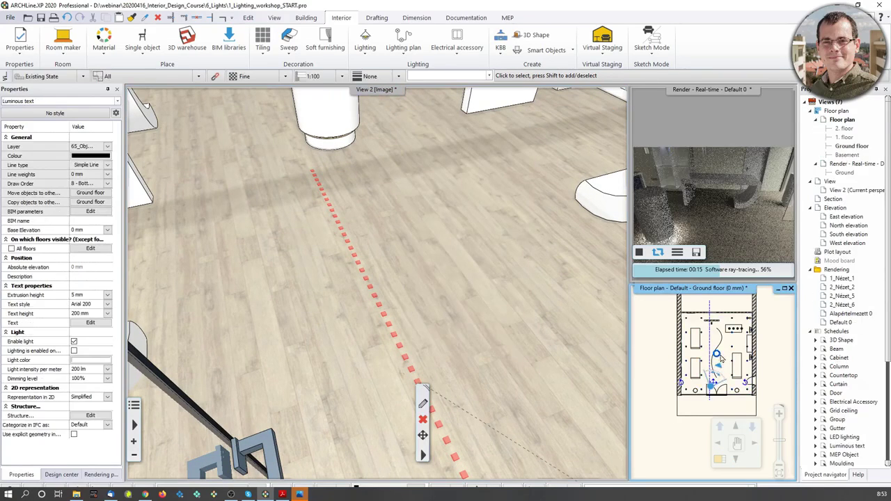
left_click(718, 459)
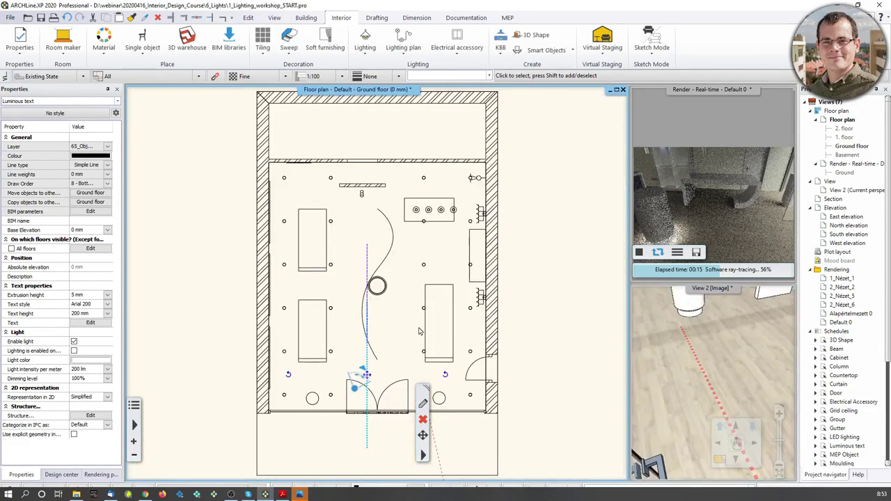
Move the dotted strip about 2941 mm into the showroom, between the two left display tables and the curved line.
middle_click_drag(400, 319, 414, 302)
left_click(380, 355)
left_click(406, 365)
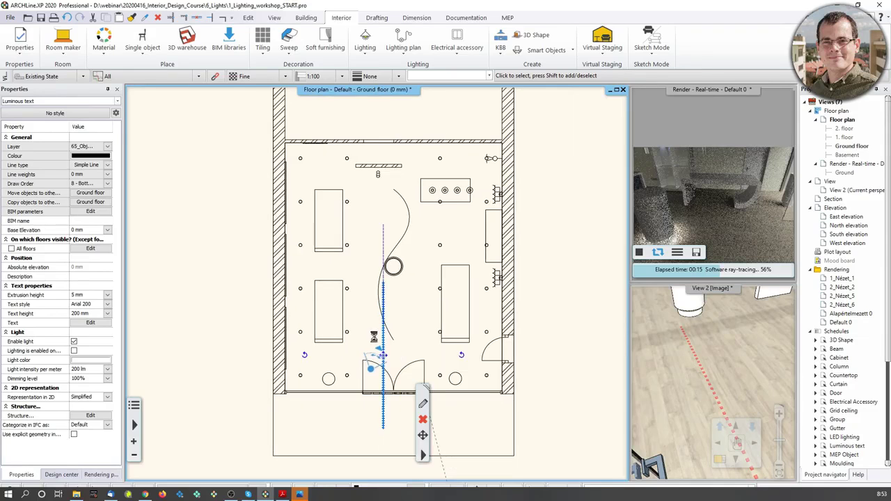
scroll(369, 291, "up", 1)
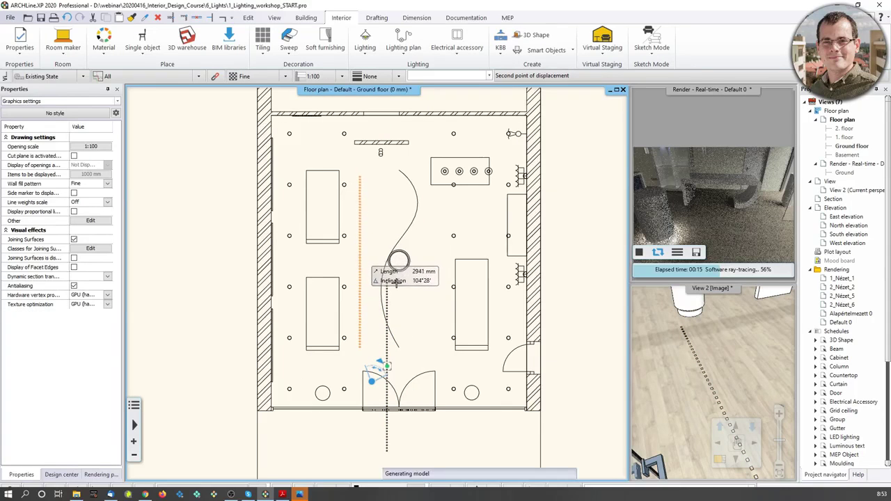
left_click(360, 262)
Duplicate the dotted strip by mirroring it about the vertical axis through the middle of the double entrance door.
middle_click_drag(397, 275, 401, 290)
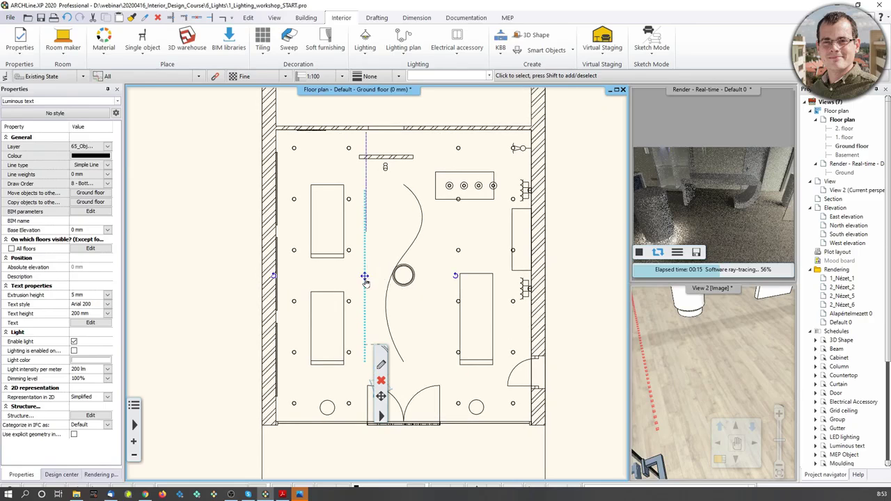
left_click(365, 277)
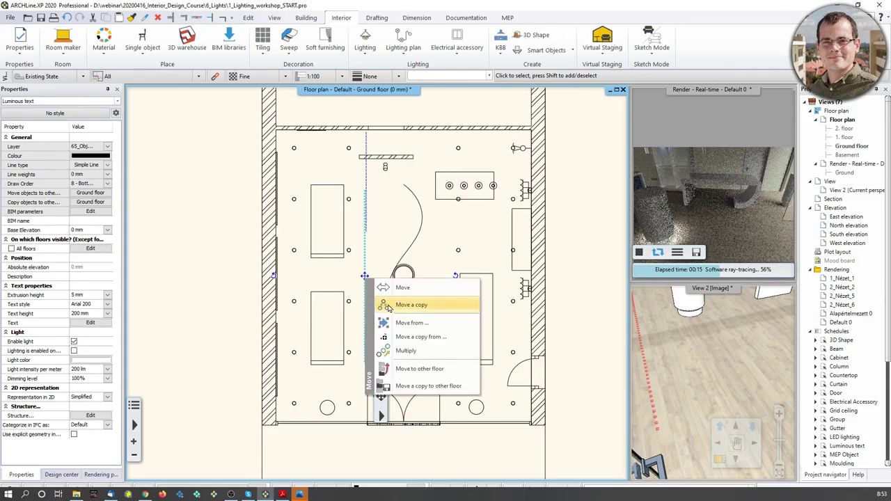
middle_click_drag(404, 208, 404, 201)
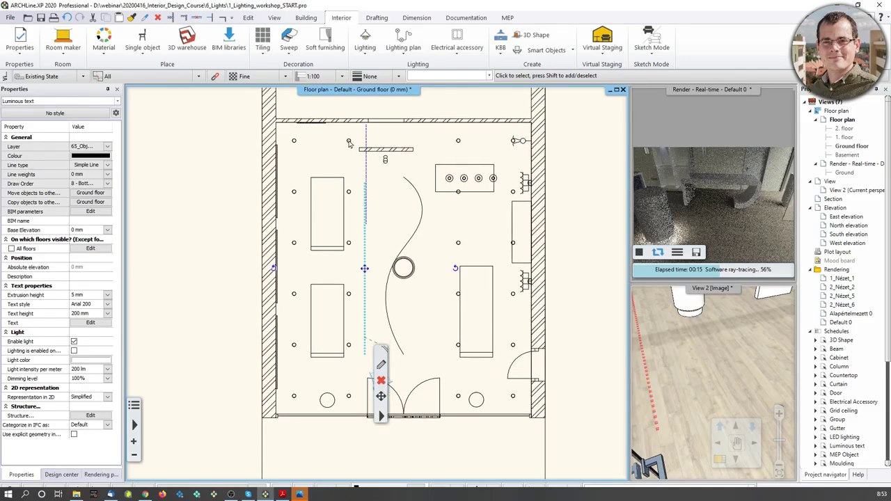
left_click(248, 18)
left_click(207, 56)
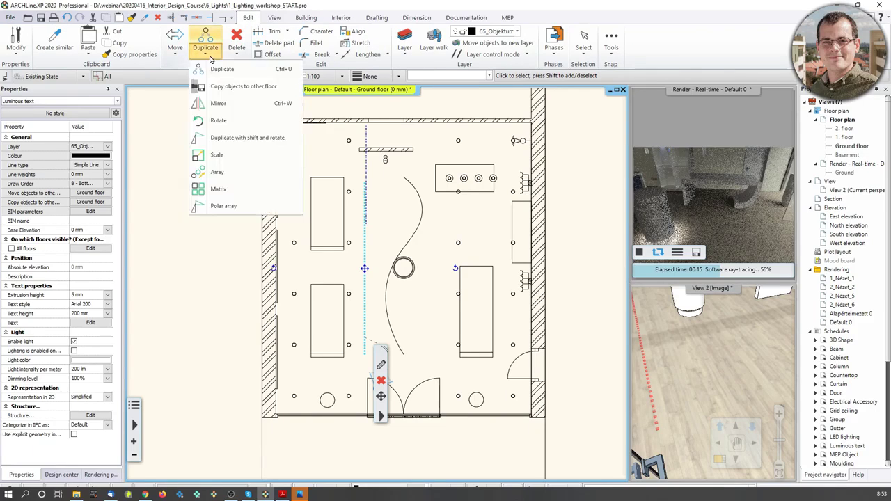
left_click(230, 103)
scroll(367, 376, "up", 5)
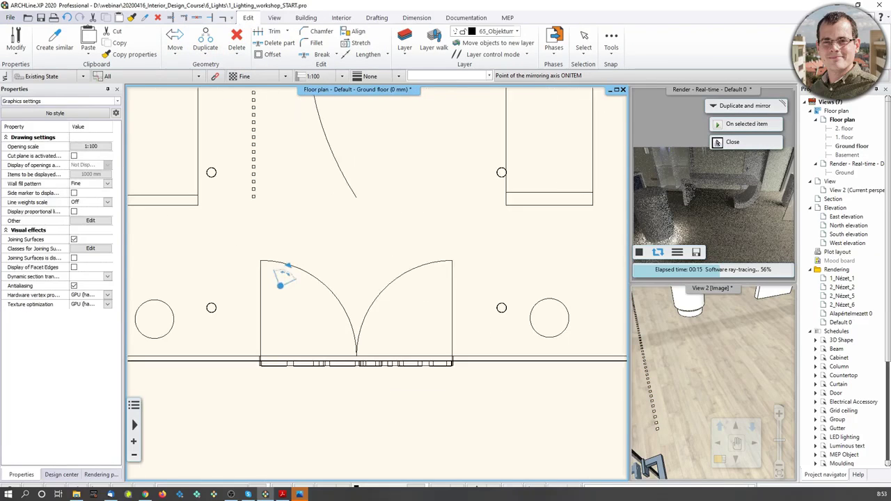
left_click(357, 356)
middle_click_drag(360, 148, 360, 288)
left_click(360, 239)
key("Return")
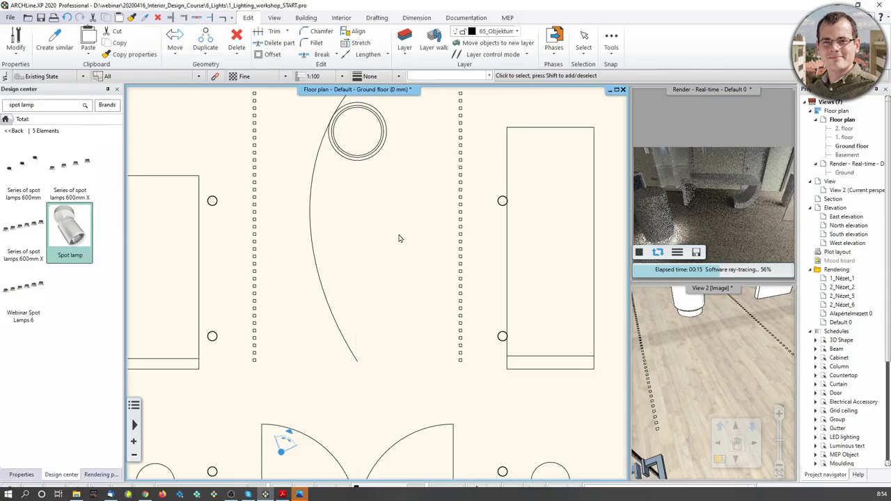
Restart the real-time rendering and examine both dotted floor strips in the enlarged 3D view from the entrance.
middle_click_drag(484, 245, 483, 254)
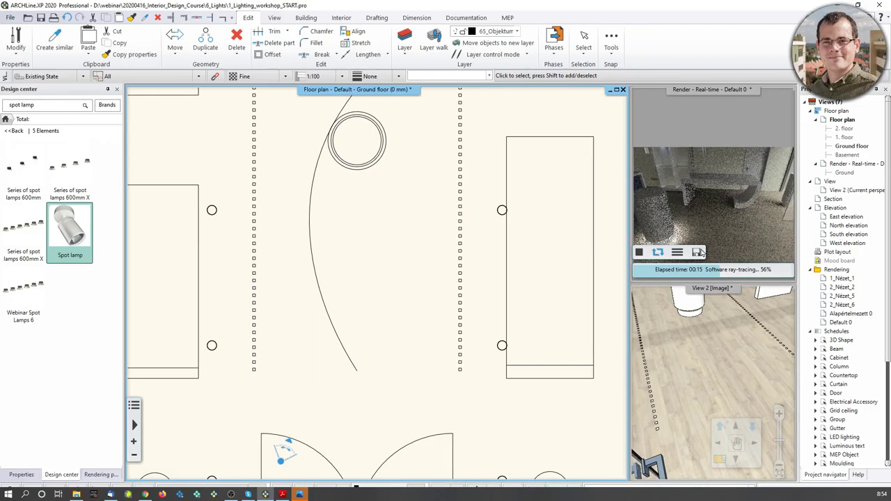
left_click(639, 253)
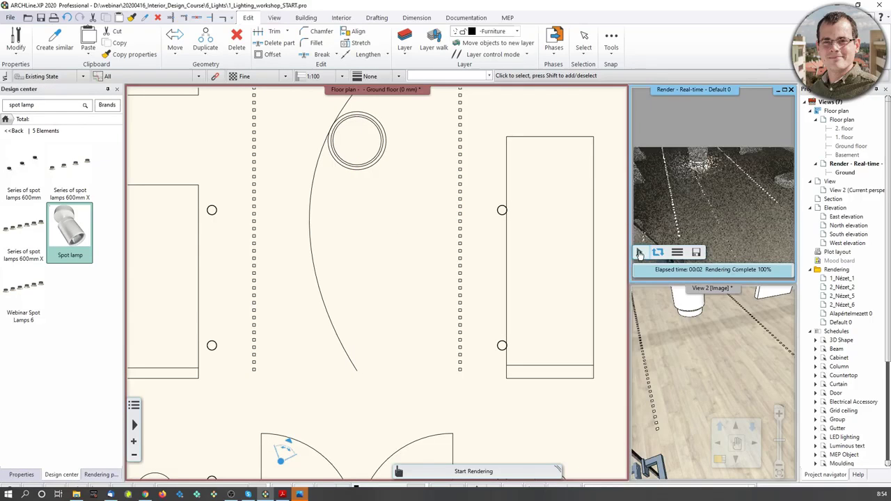
middle_click_drag(734, 189, 735, 196)
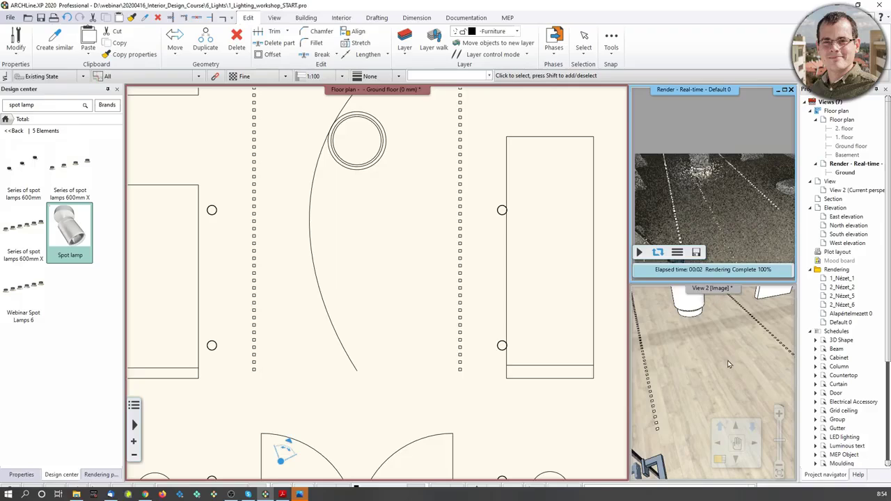
middle_click_drag(731, 354, 712, 369)
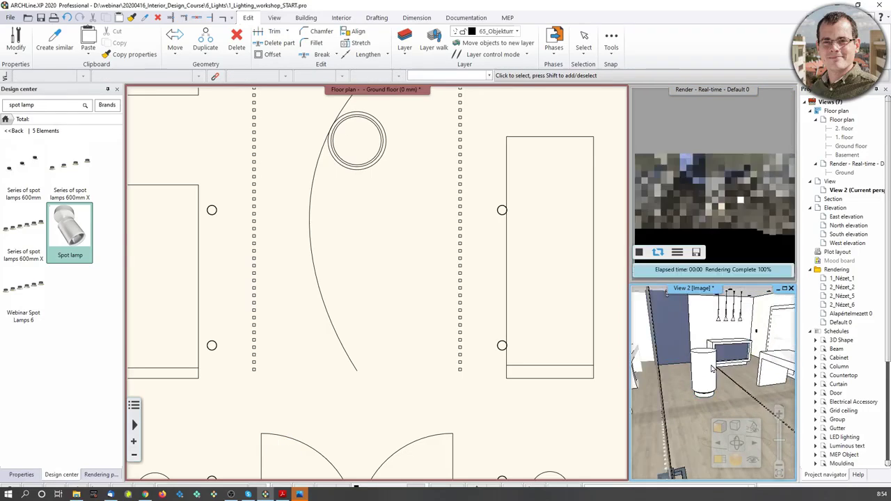
left_click(720, 460)
middle_click_drag(518, 375, 404, 336)
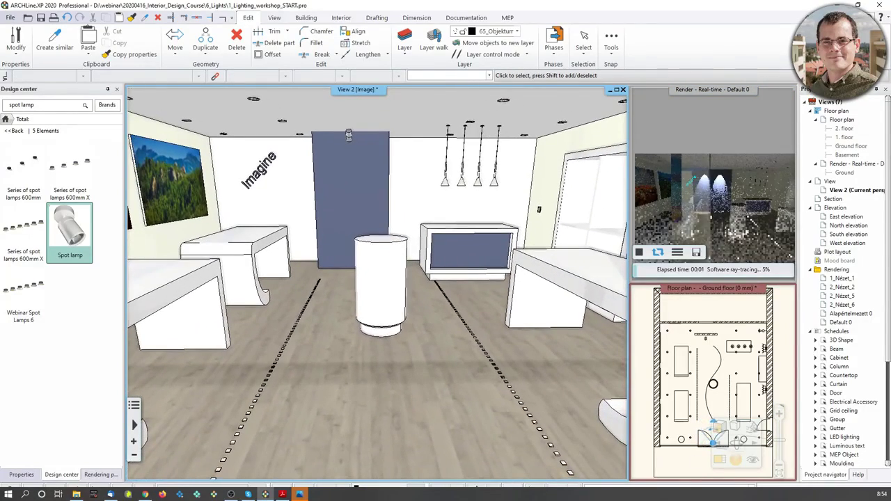
middle_click_drag(491, 328, 517, 344)
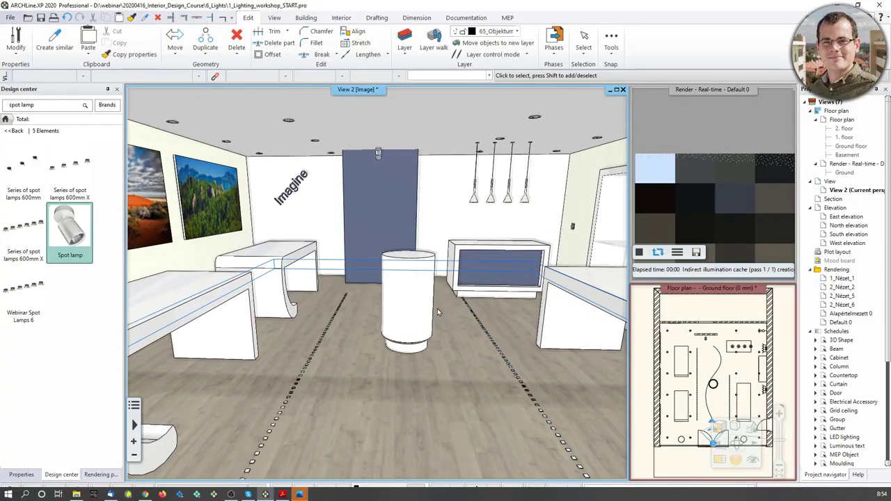
Enable the light for the plain ceiling with its recessed spots and bring up the floor plan as the large view.
left_click(270, 120)
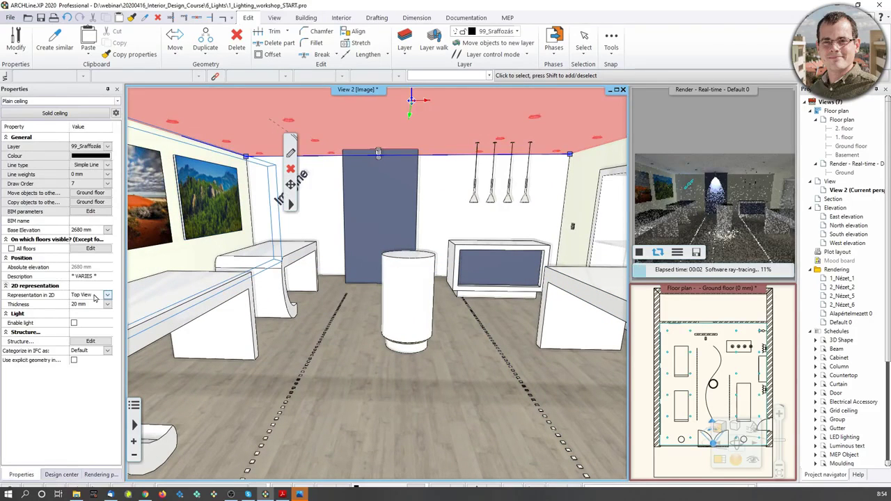
left_click(74, 323)
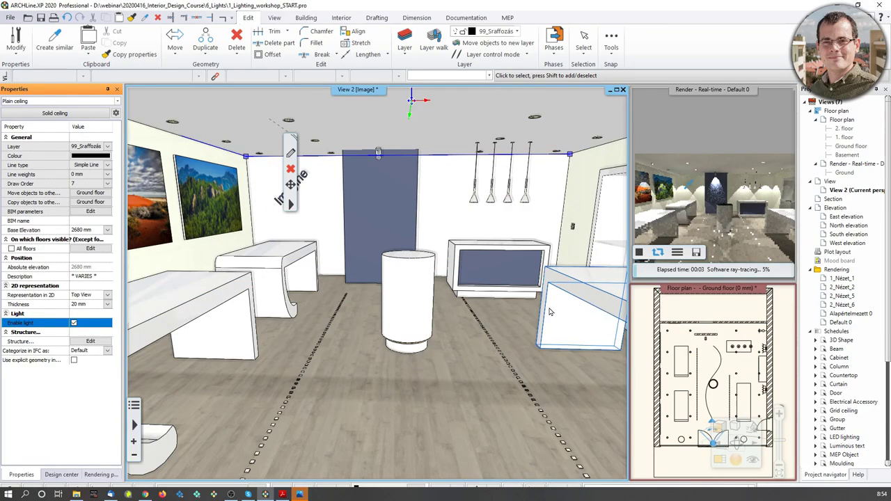
left_click(708, 446)
left_click(720, 459)
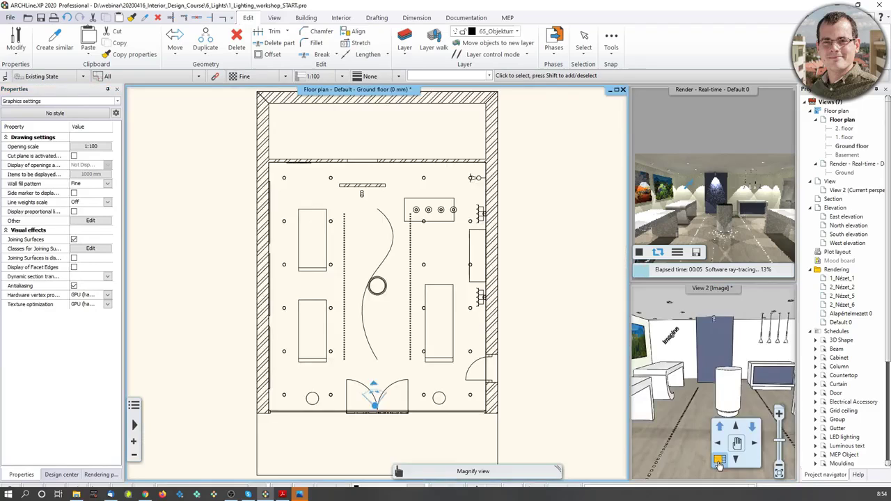
Offset the ceiling spot row beside the left display tables by about 589 mm so it runs over the tables' midline.
scroll(335, 293, "up", 3)
left_click(351, 325)
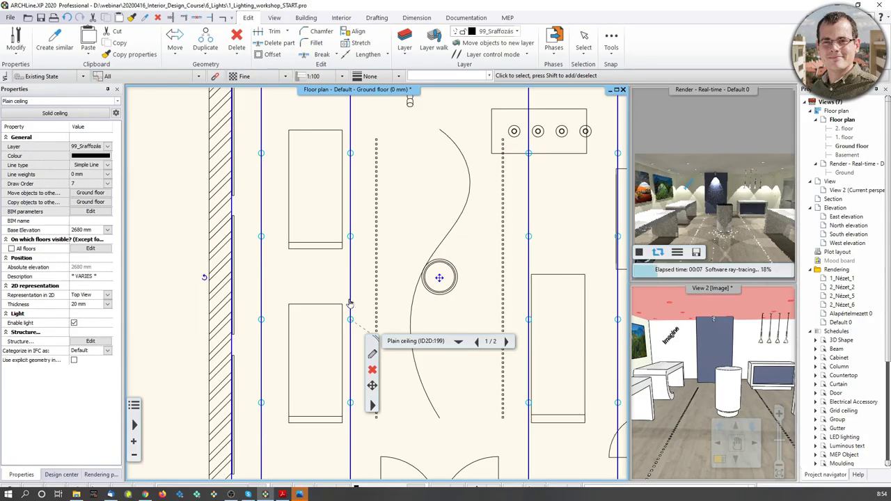
left_click(351, 301)
left_click(373, 301)
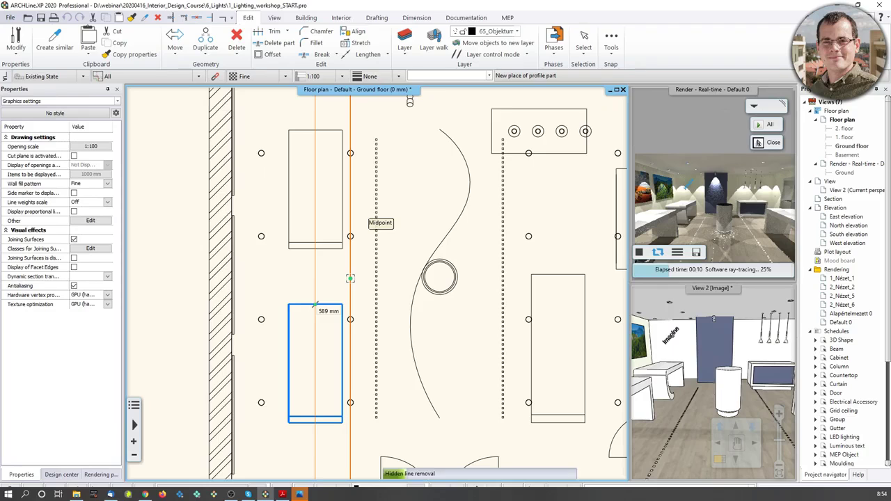
left_click(316, 307)
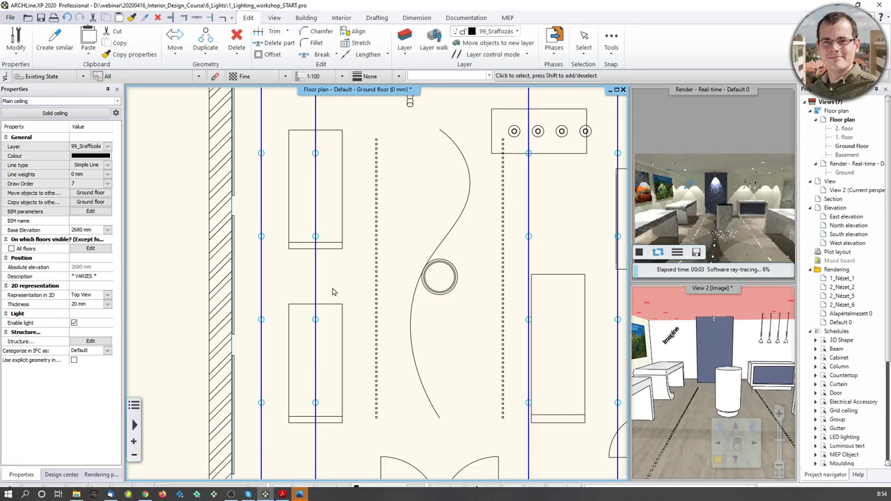
Insert a node in the moved spot row at the lower left table and offset the segment above it about 647 mm toward the strip.
mouse_move(315, 296)
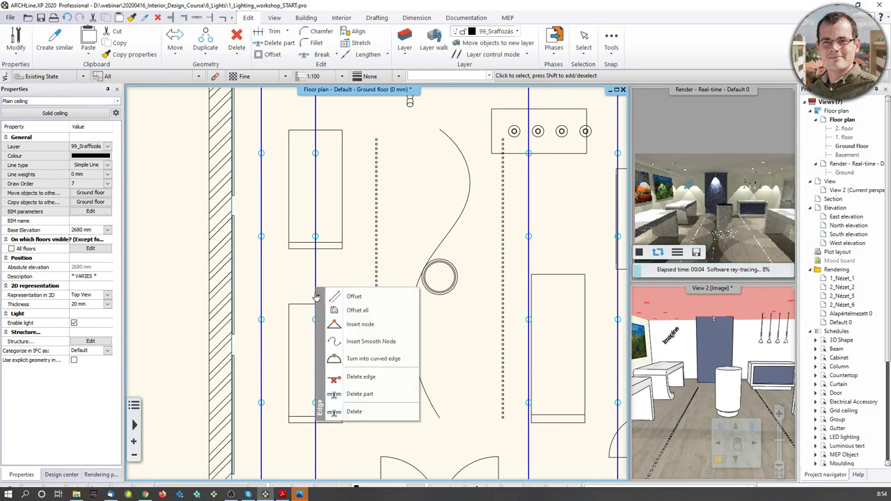
left_click(360, 323)
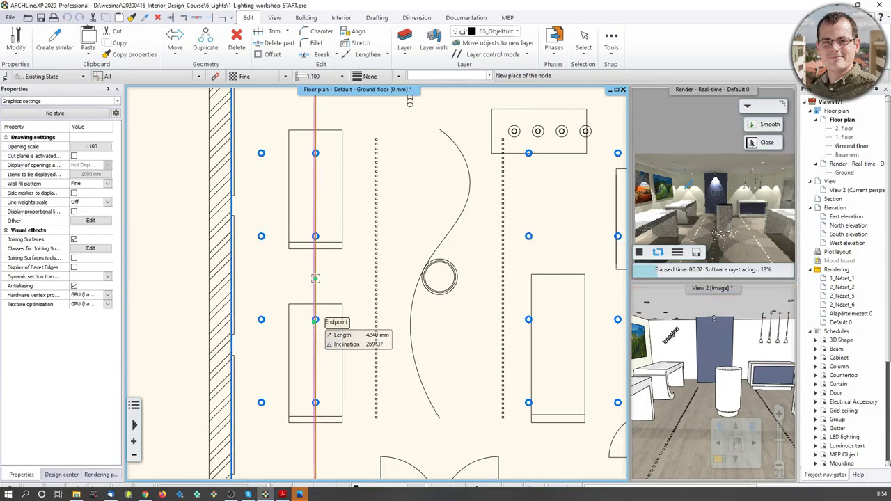
scroll(315, 305, "up", 3)
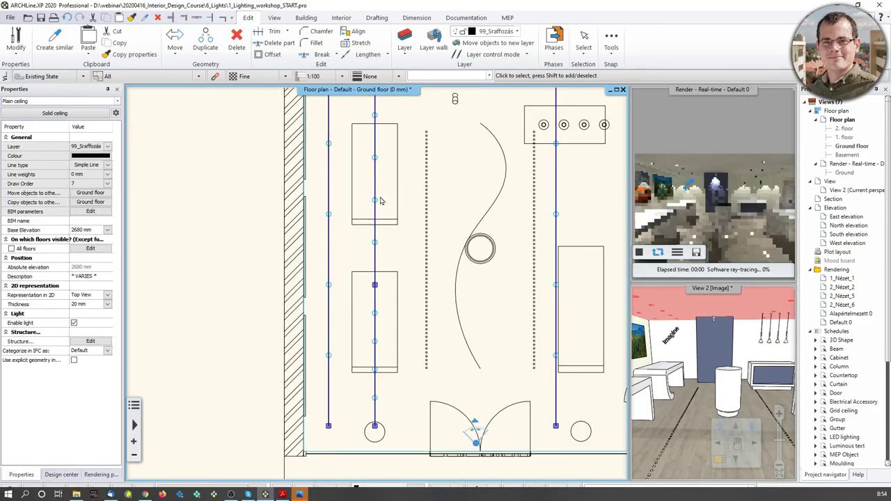
right_click(376, 187)
left_click(393, 195)
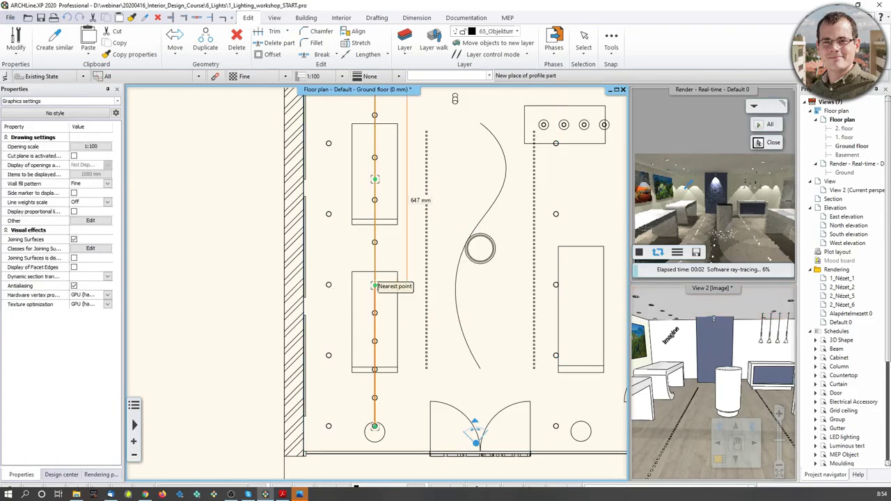
left_click(212, 279)
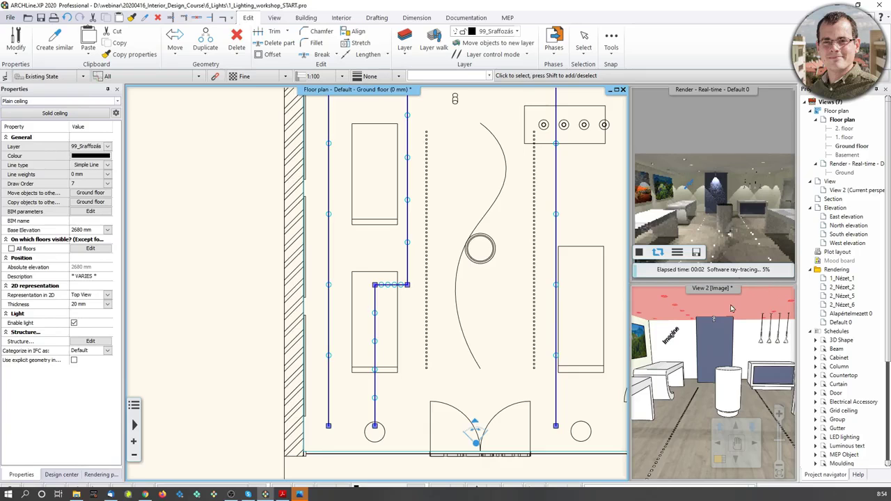
Enlarge the 3D view and examine the rearranged ceiling spots there and in the real-time rendering.
left_click(735, 221)
left_click(733, 387)
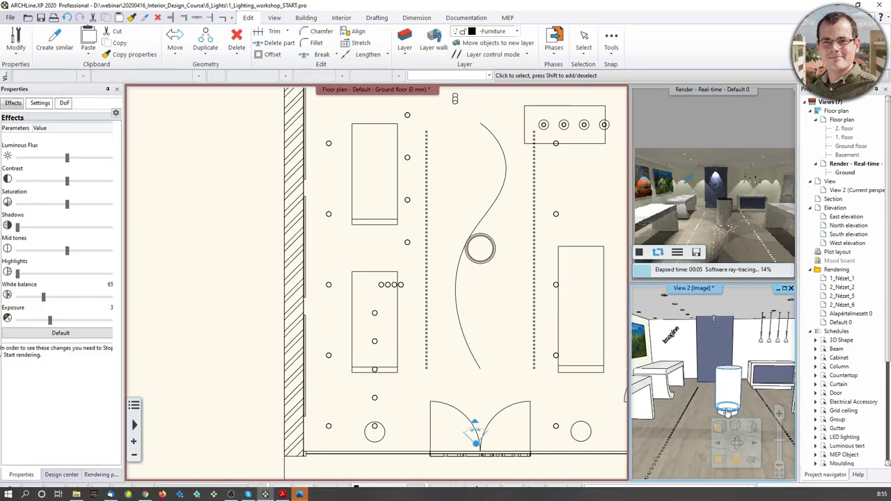
left_click_drag(717, 288, 428, 292)
scroll(424, 292, "up", 2)
right_click_drag(415, 293, 424, 261)
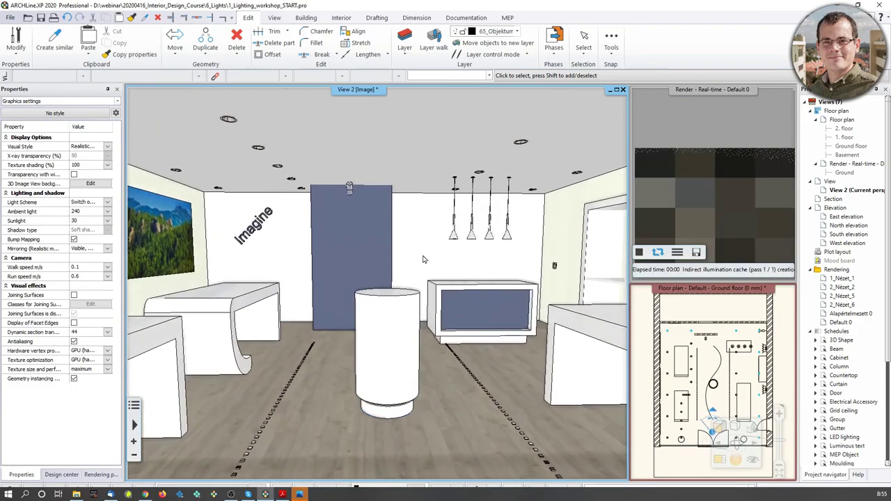
scroll(421, 253, "down", 4)
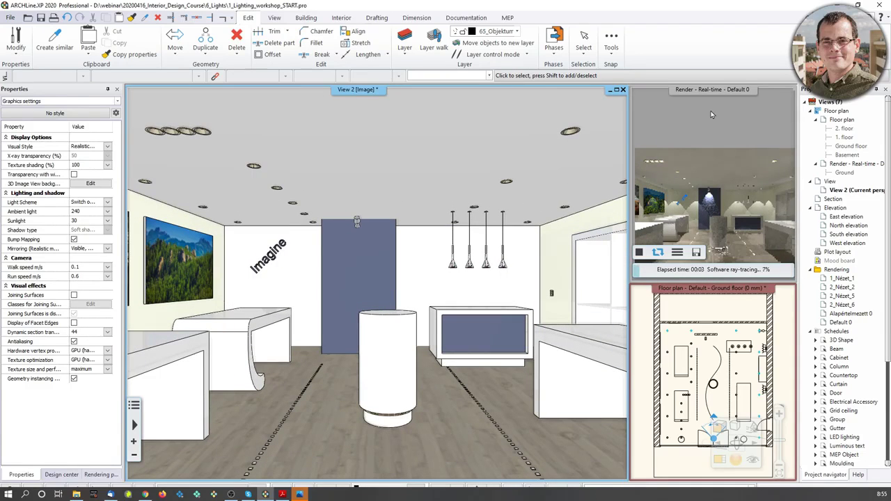
Enlarge the real-time rendering and examine the lighting from the rearranged ceiling spots.
left_click(690, 238)
left_click(720, 460)
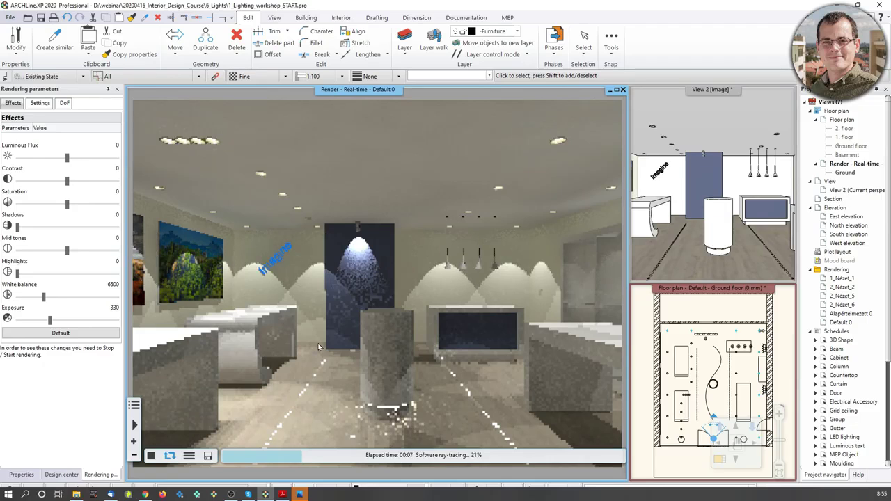
left_click(189, 456)
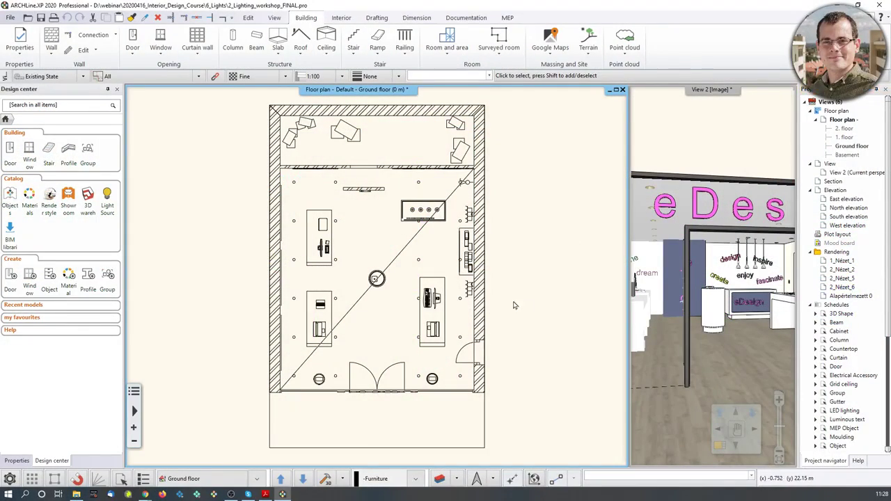
Enlarge the 3D view of the final project and walk through the entrance to examine the luminous texts and lamps.
middle_click_drag(454, 297, 460, 300)
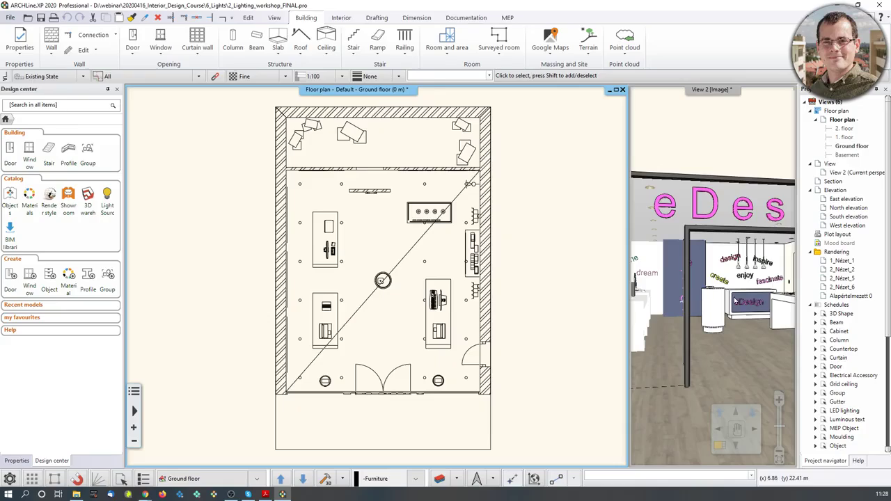
left_click(737, 430)
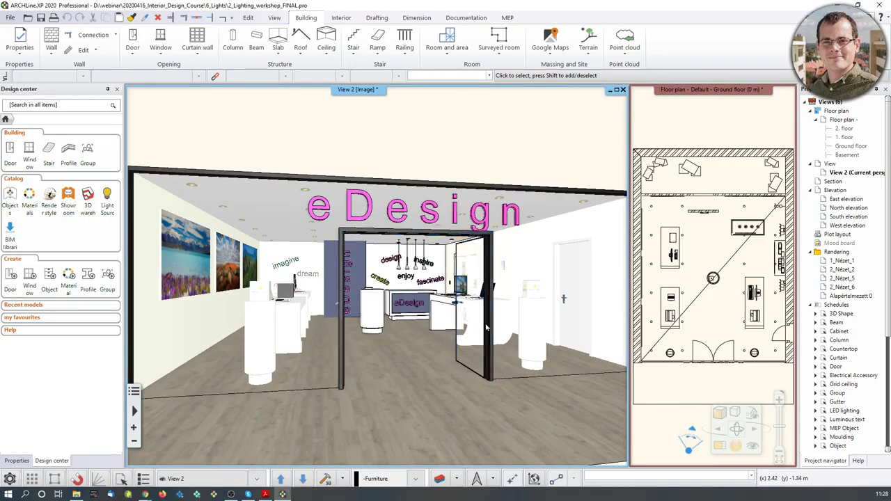
middle_click_drag(487, 327, 532, 342)
scroll(532, 348, "up", 3)
middle_click_drag(587, 338, 412, 280)
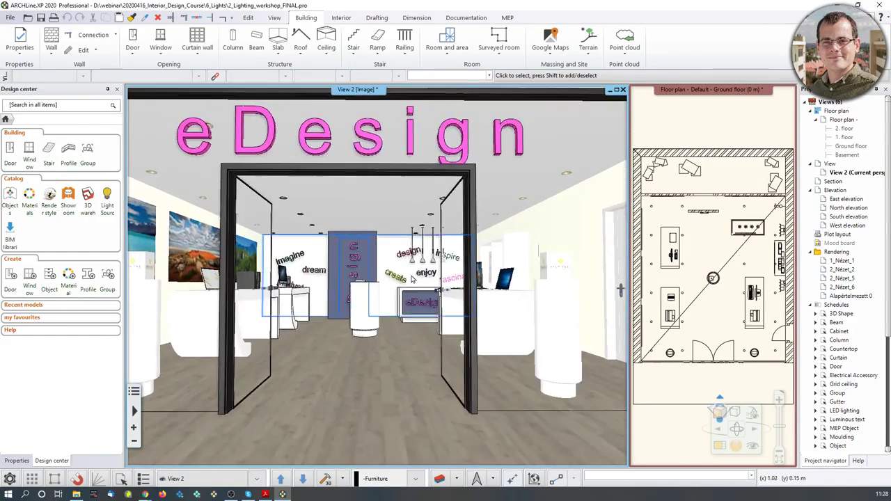
scroll(411, 279, "up", 6)
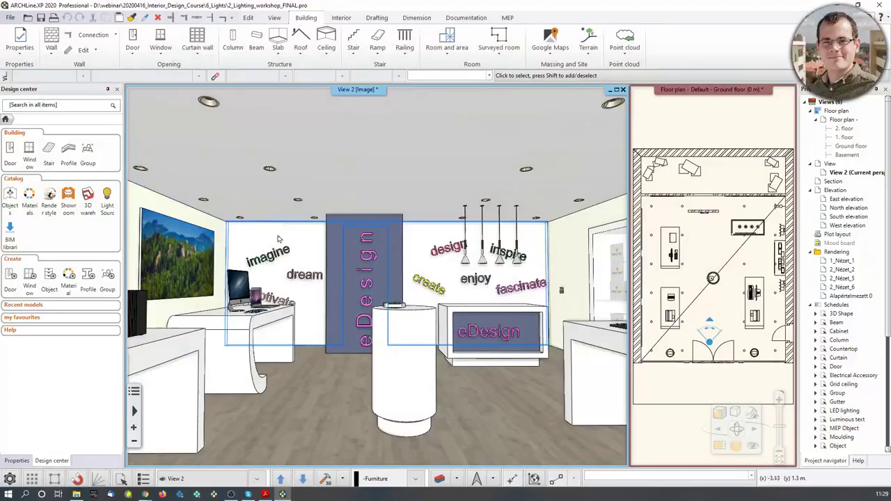
scroll(463, 264, "down", 5)
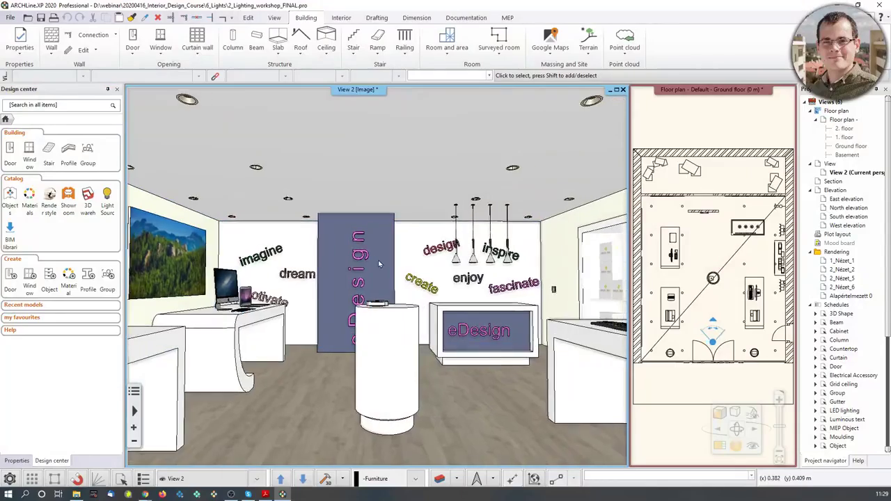
middle_click_drag(463, 263, 447, 278)
scroll(407, 341, "up", 5)
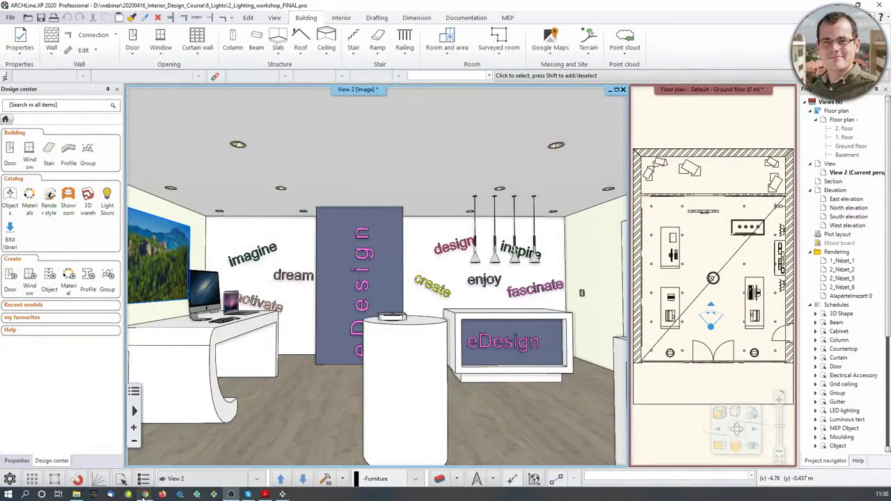
Switch to the browser and look over the downloads for the webinar files and course guide on the ARCHLine.XP webinars page.
left_click(156, 478)
scroll(318, 343, "down", 5)
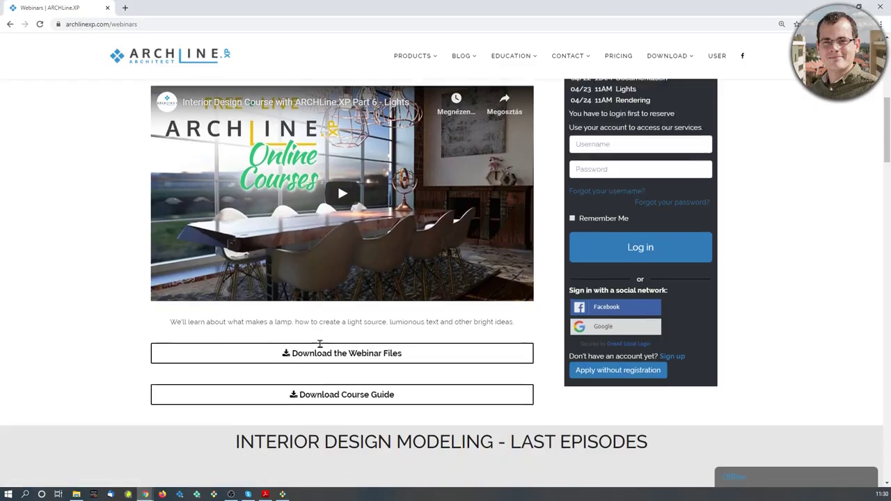
scroll(320, 344, "down", 3)
scroll(332, 342, "up", 2)
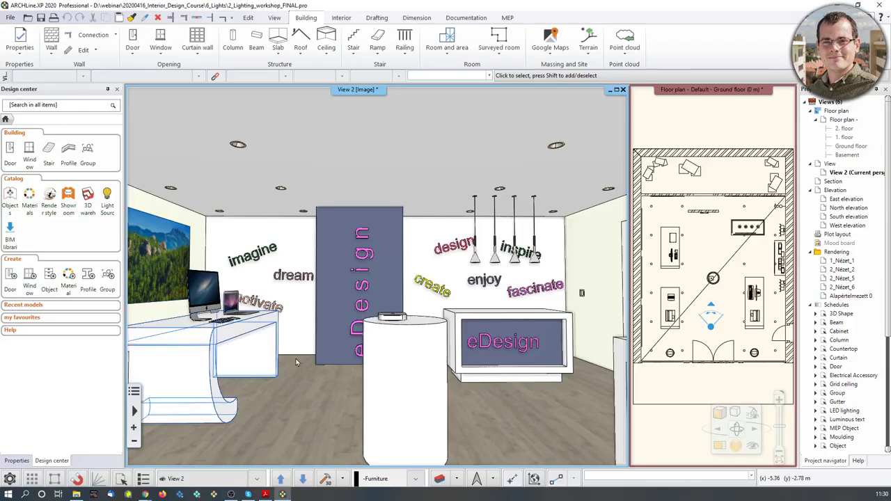
Back in ARCHLine.XP, open the plain ceiling's properties, inspect its single lamps in the preview from several angles, and close them without changes.
scroll(338, 281, "up", 5)
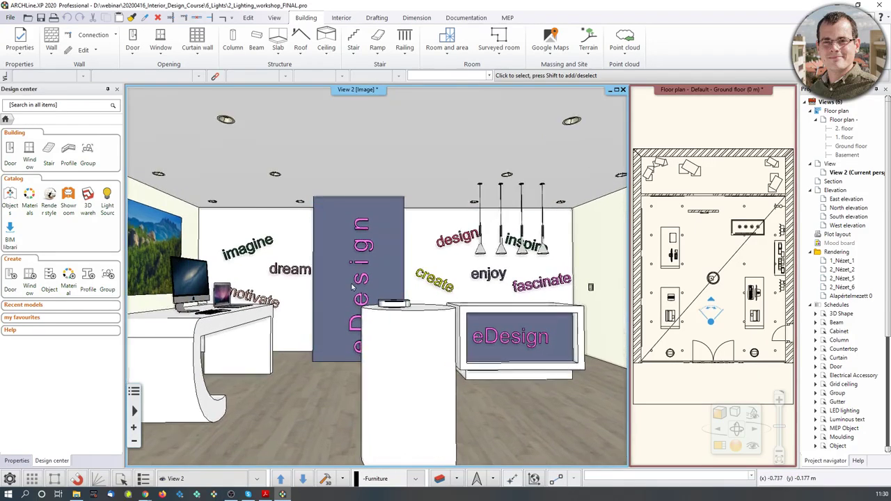
middle_click_drag(336, 282, 378, 305)
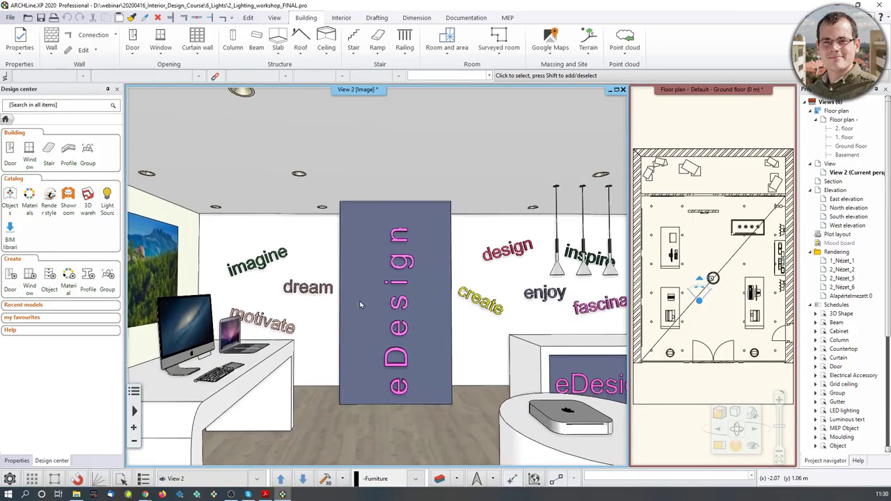
left_click(422, 171)
left_click(445, 206)
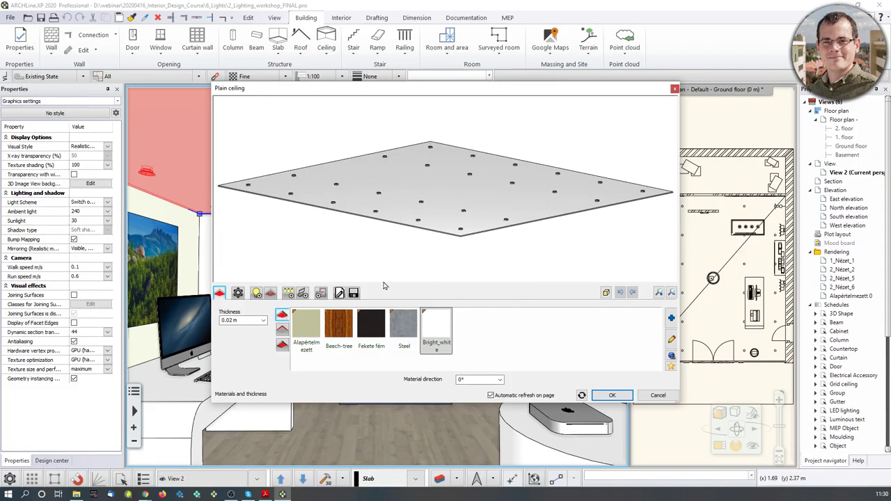
left_click(256, 293)
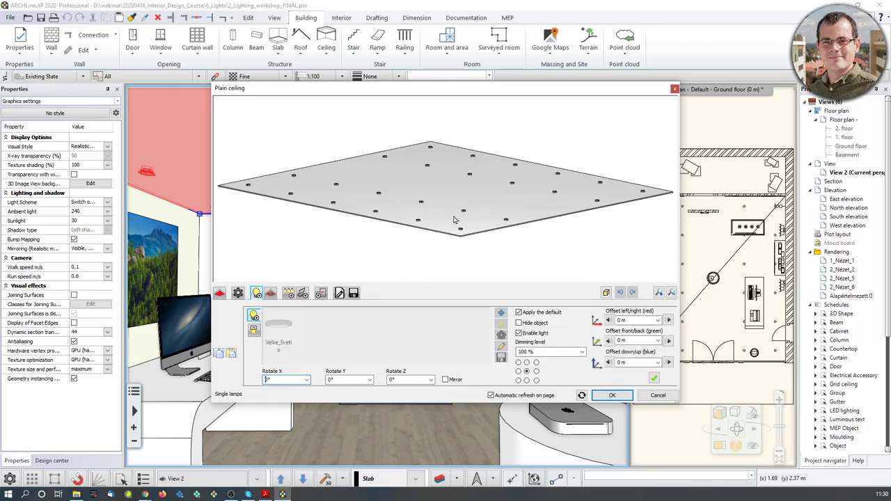
left_click_drag(496, 206, 466, 168)
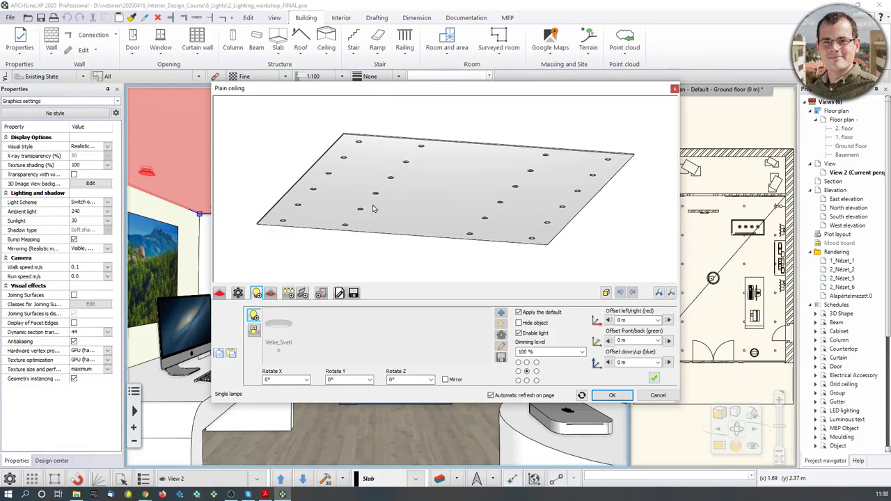
left_click_drag(411, 205, 412, 230)
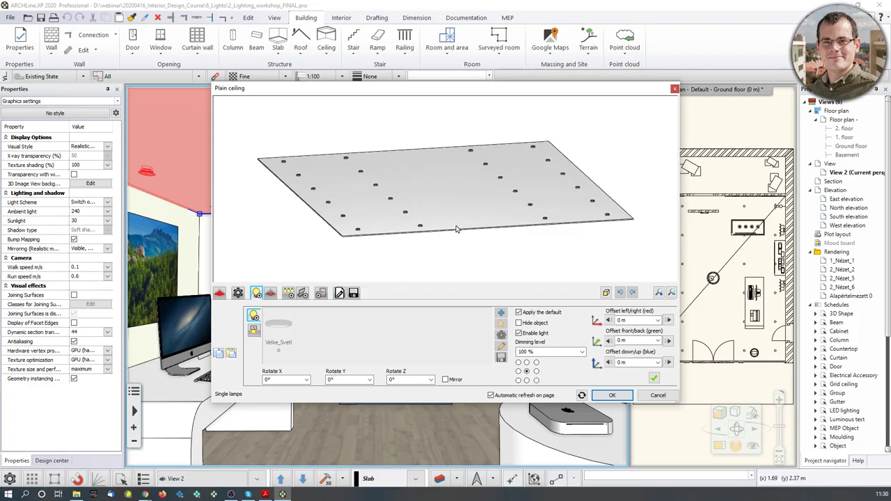
left_click(674, 91)
key("Escape")
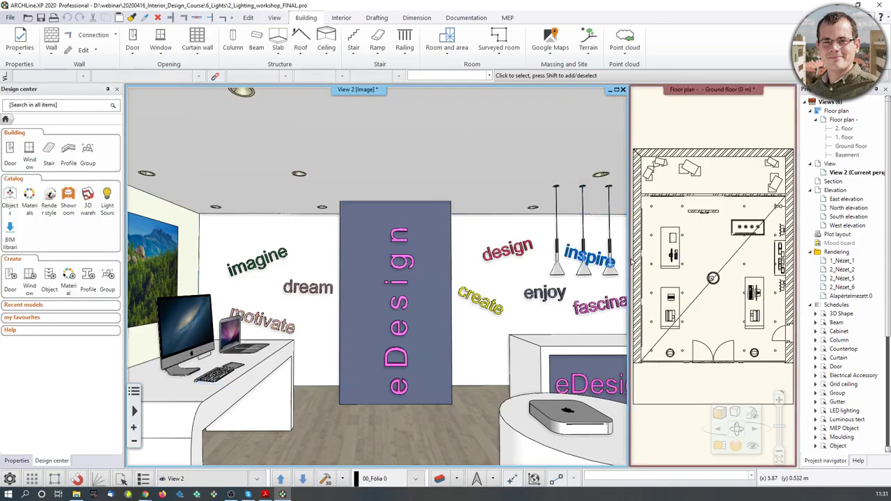
Offset the plain ceiling's edge along the picture wall inward on the floor plan to leave a gap at the wall.
left_click(659, 299)
scroll(661, 310, "up", 2)
middle_click_drag(660, 314, 707, 345)
left_click(707, 350)
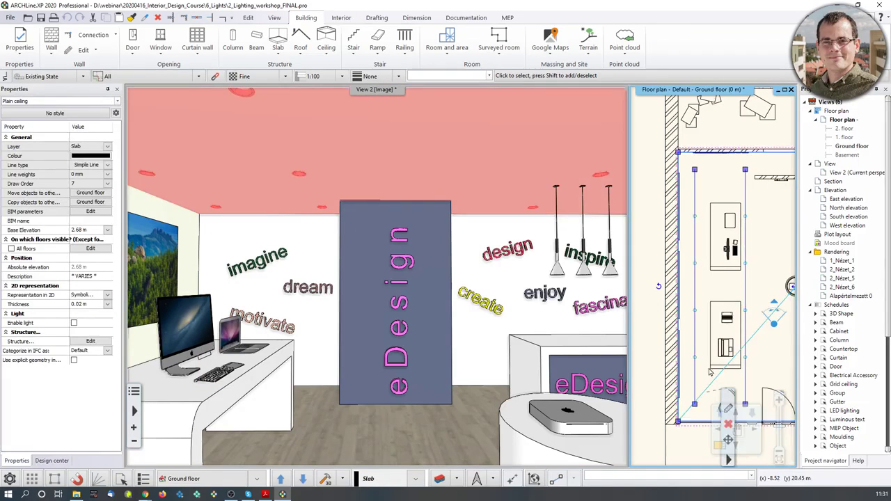
scroll(692, 350, "up", 3)
middle_click_drag(683, 244, 674, 330)
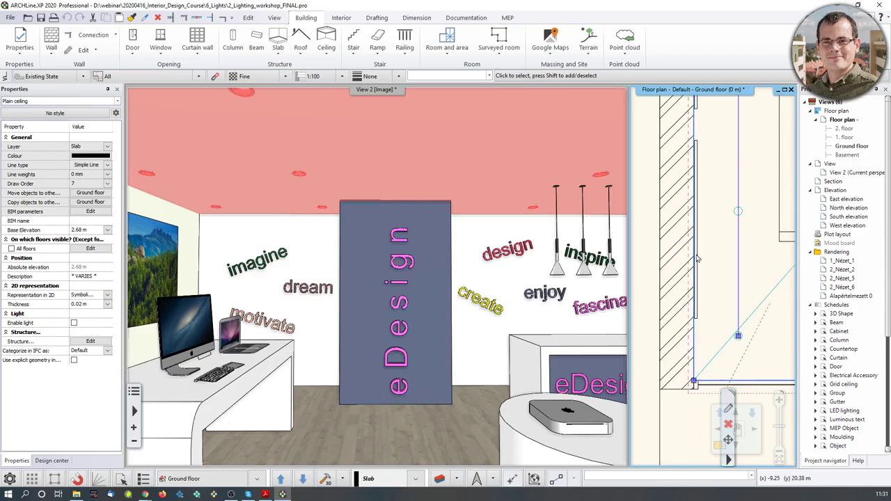
right_click(694, 345)
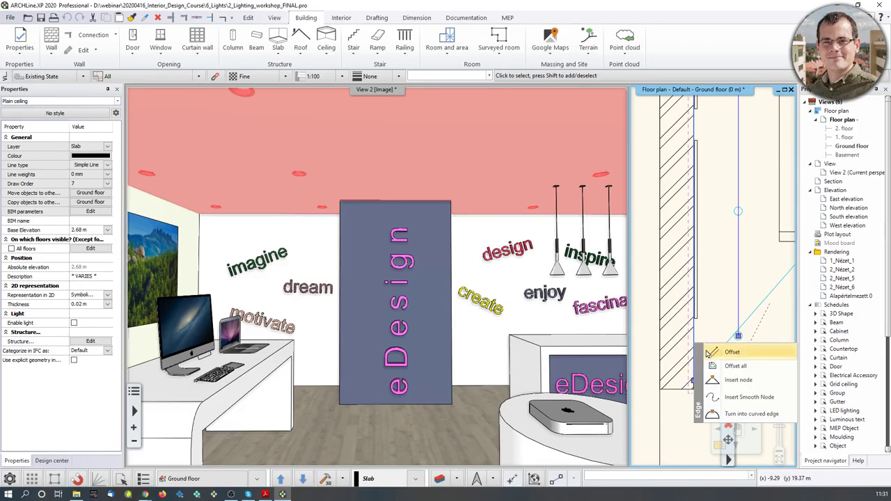
left_click(717, 349)
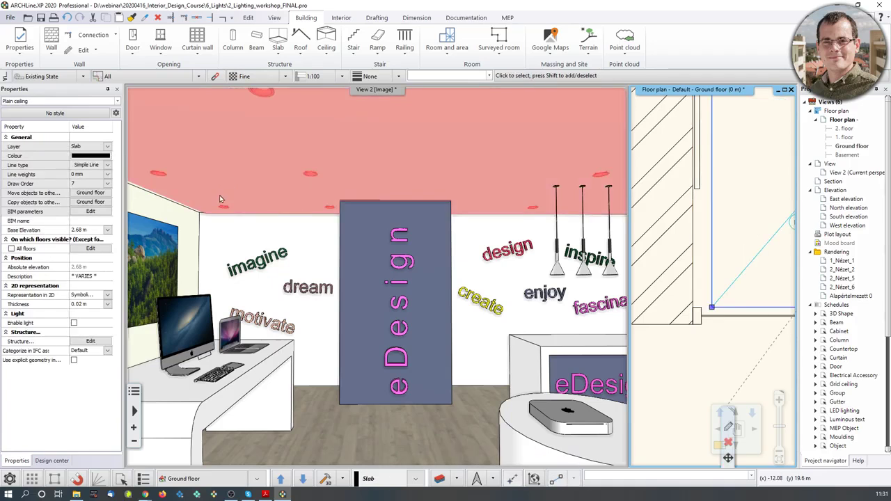
middle_click_drag(221, 197, 187, 196)
scroll(685, 292, "down", 5)
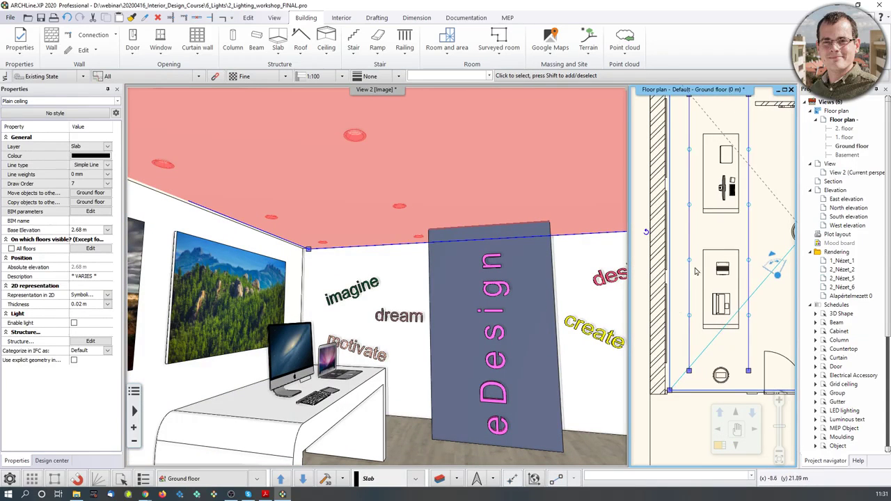
Make the floor plan the large view, deselect the ceiling and start a Normal LED lighting strip near the rear corner.
scroll(696, 270, "down", 2)
middle_click_drag(720, 239, 710, 258)
left_click(720, 446)
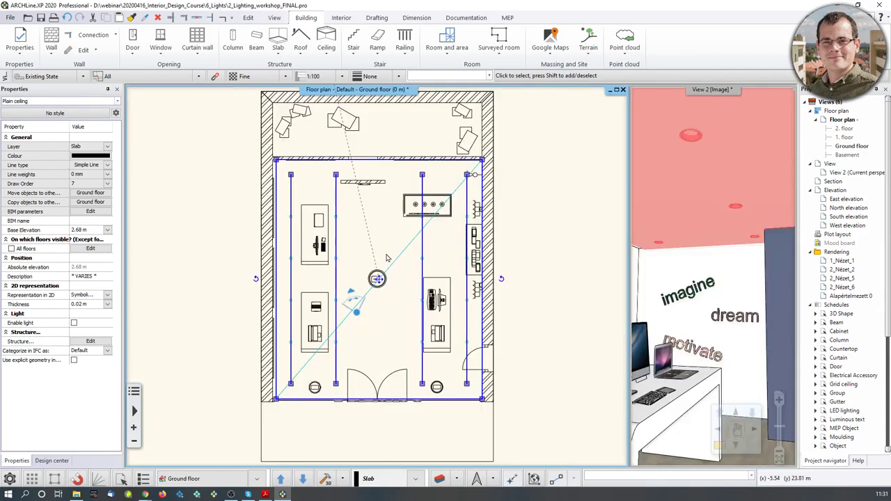
key("Escape")
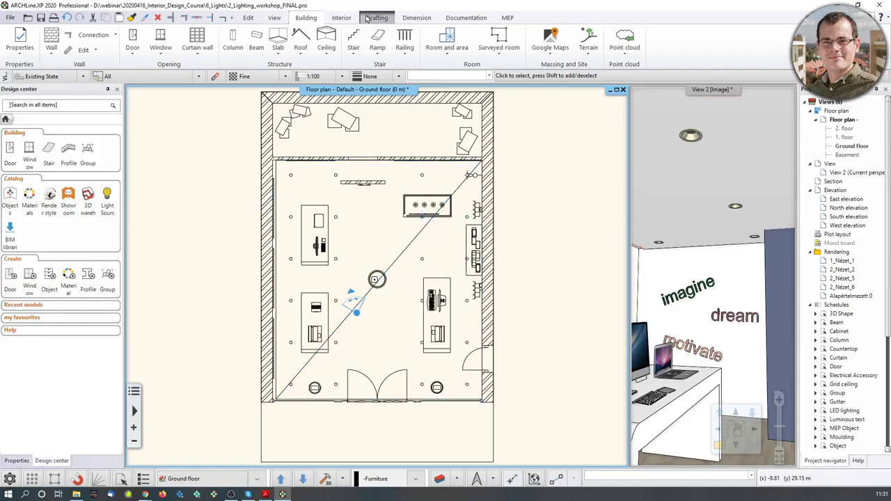
left_click(341, 17)
left_click(365, 42)
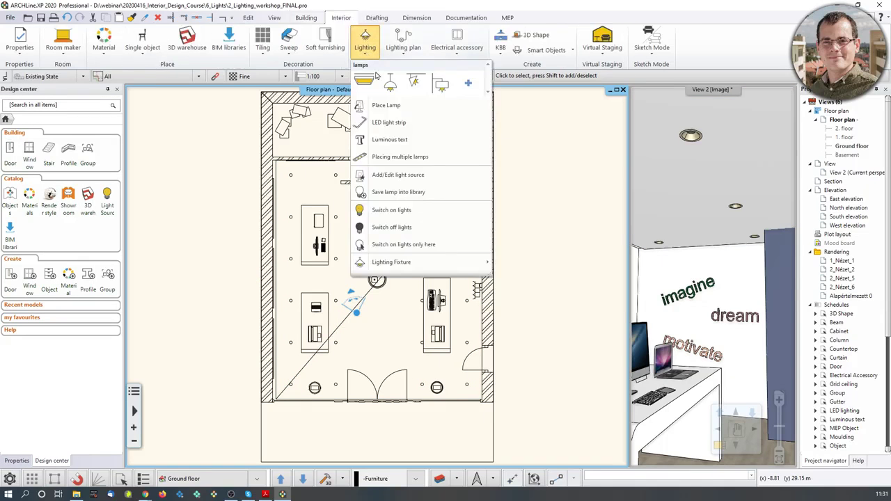
left_click(390, 123)
scroll(343, 198, "up", 5)
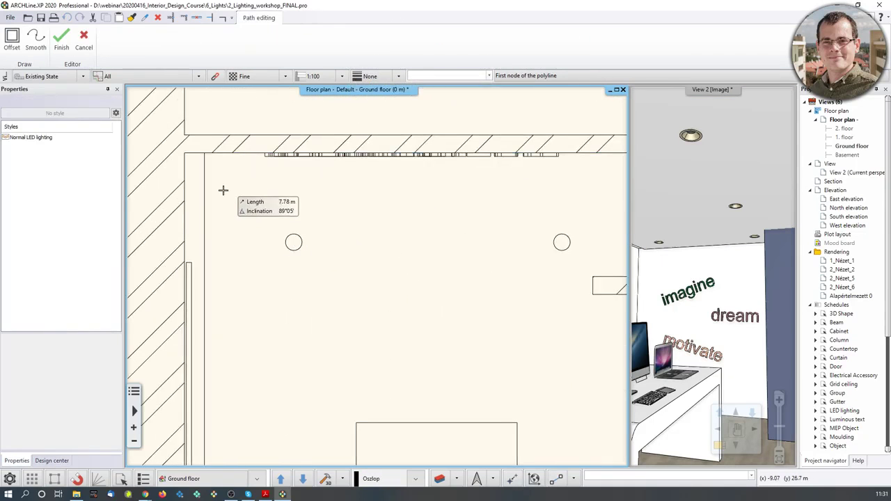
left_click(184, 153)
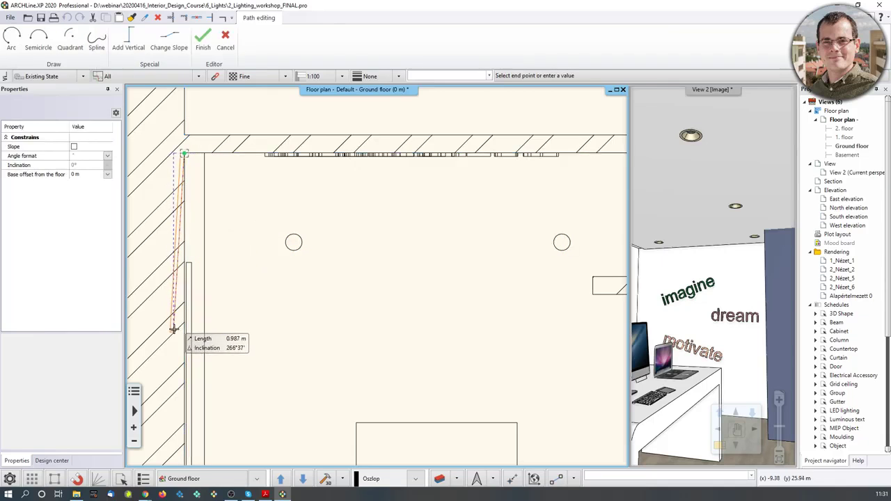
scroll(204, 253, "up", 1)
scroll(199, 245, "up", 1)
middle_click_drag(188, 246, 244, 257)
middle_click_drag(344, 213, 337, 368)
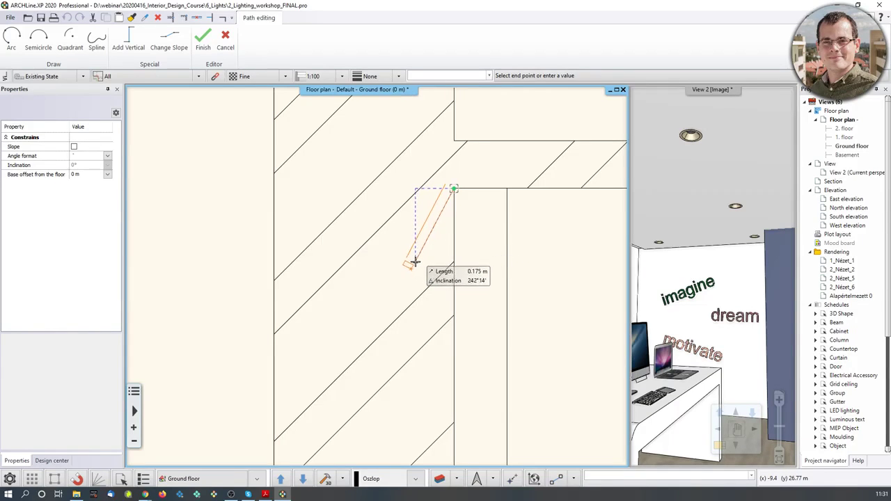
key("a")
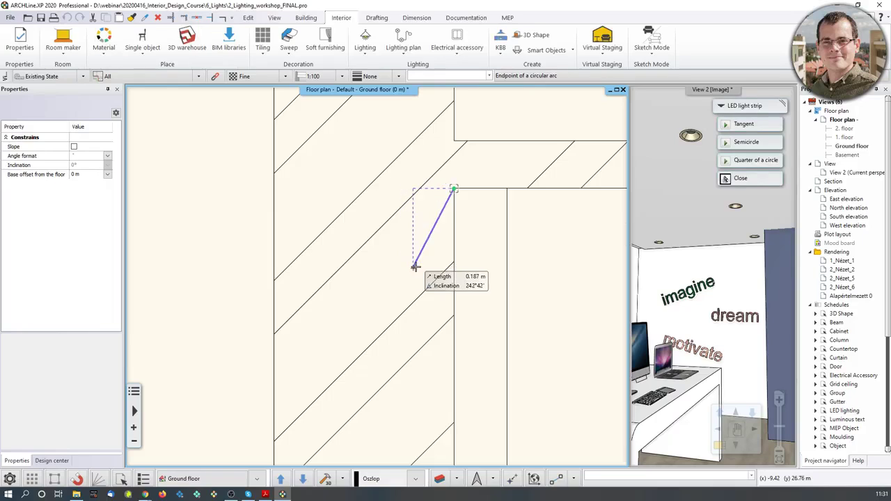
key("t")
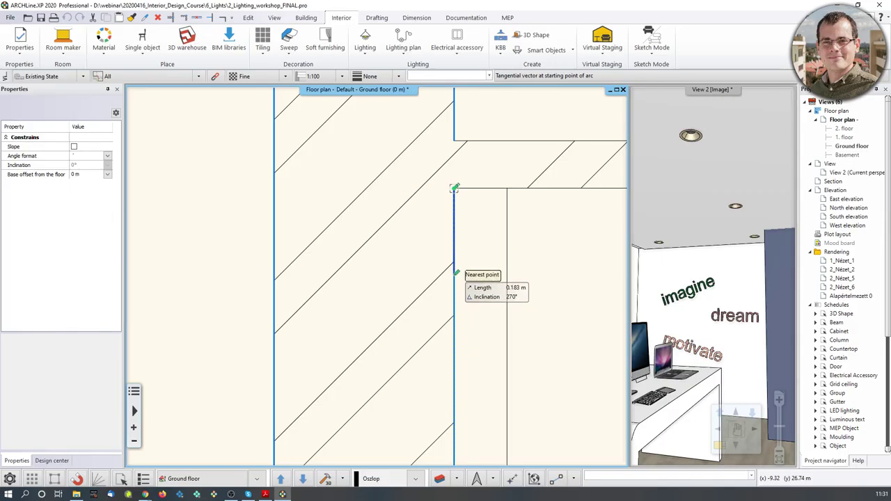
left_click(454, 274)
left_click(478, 305)
key("Return")
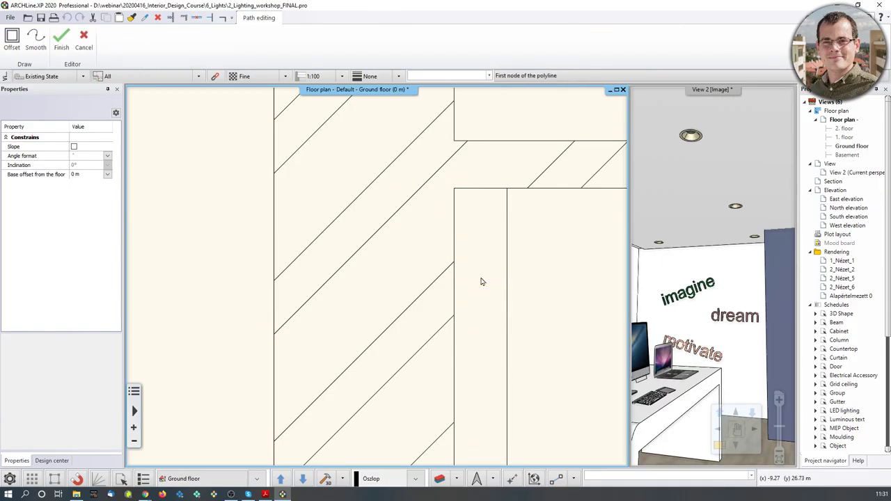
Draw the LED strip as a custom 3D path along the picture wall from the rear to the front corner, at 800 lm per meter.
left_click(454, 188)
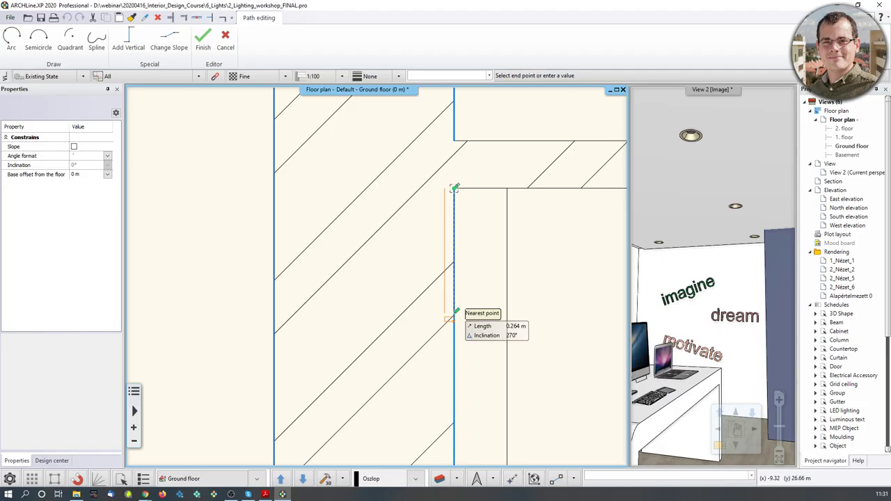
scroll(455, 313, "down", 3)
middle_click_drag(419, 412, 385, 260)
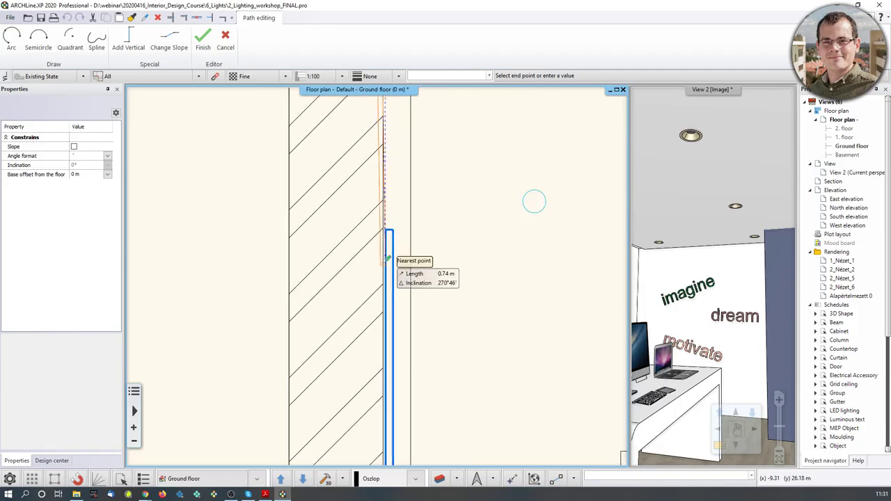
middle_click_drag(386, 442, 399, 302)
middle_click_drag(408, 394, 414, 143)
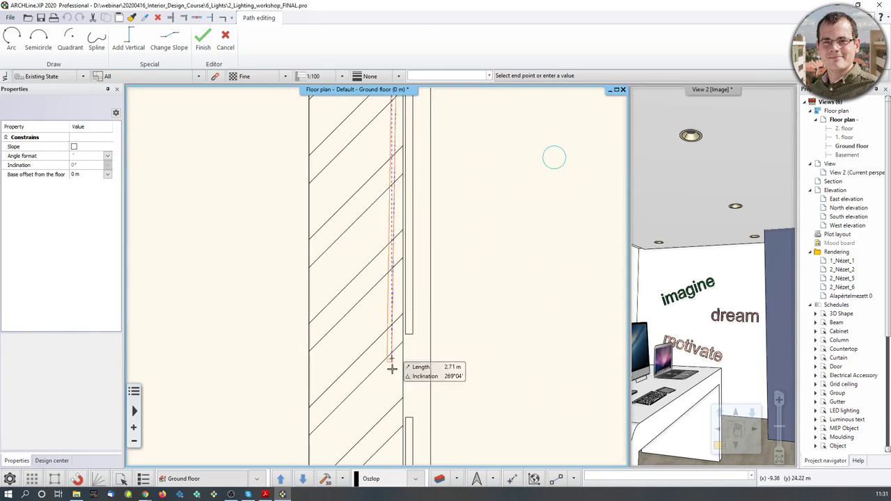
middle_click_drag(393, 436, 390, 149)
middle_click_drag(404, 416, 360, 265)
scroll(317, 354, "up", 3)
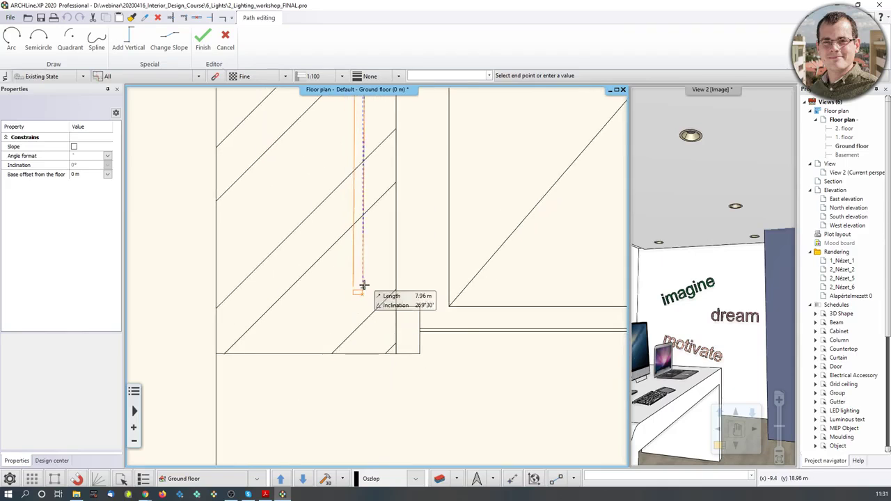
left_click(397, 307)
key("Return")
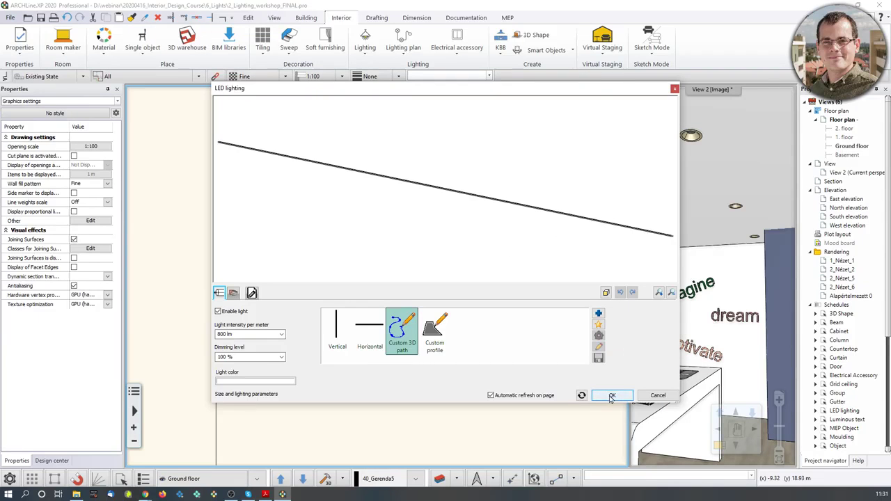
left_click(611, 396)
Look along the picture wall on the floor plan and in the 3D view to locate the new LED strip.
left_click(390, 282)
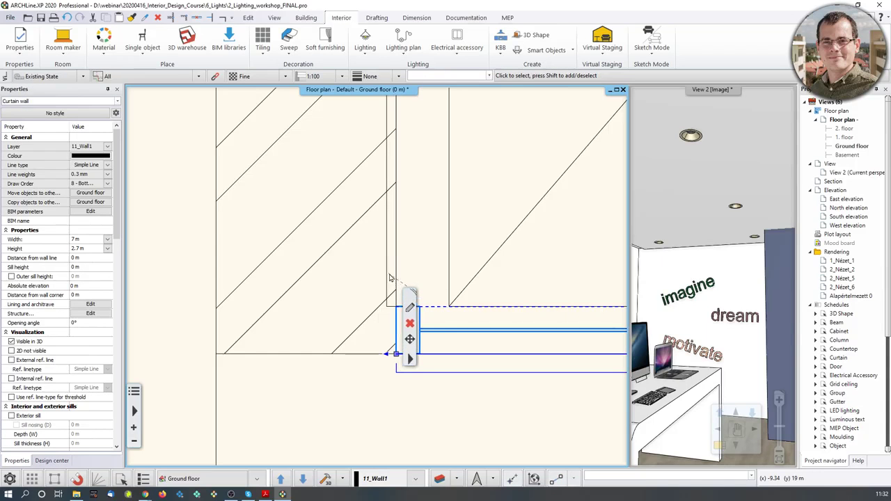
middle_click_drag(722, 251, 648, 220)
scroll(703, 283, "up", 3)
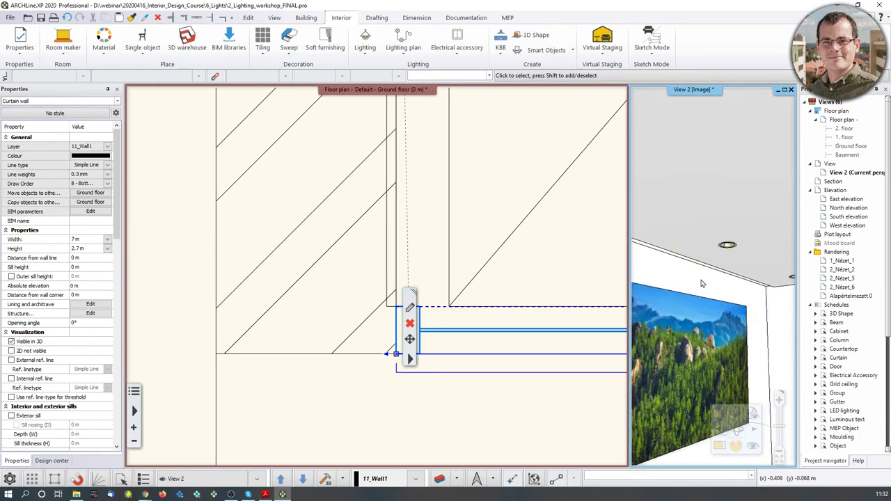
middle_click_drag(712, 302, 706, 476)
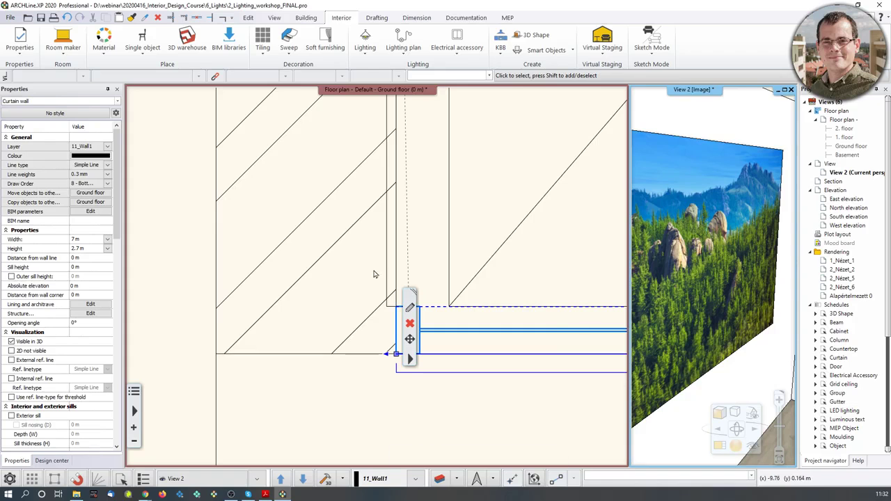
left_click(348, 285)
scroll(339, 311, "down", 5)
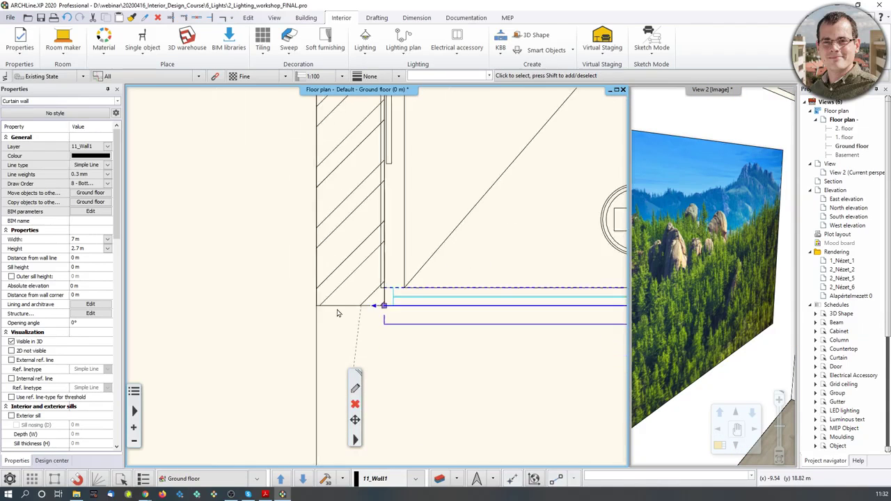
middle_click_drag(387, 184, 386, 487)
middle_click_drag(405, 168, 416, 456)
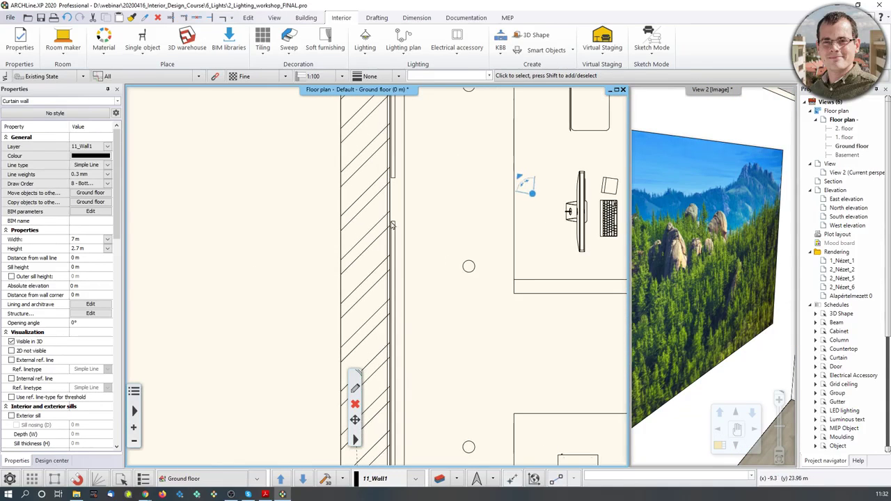
left_click(543, 202)
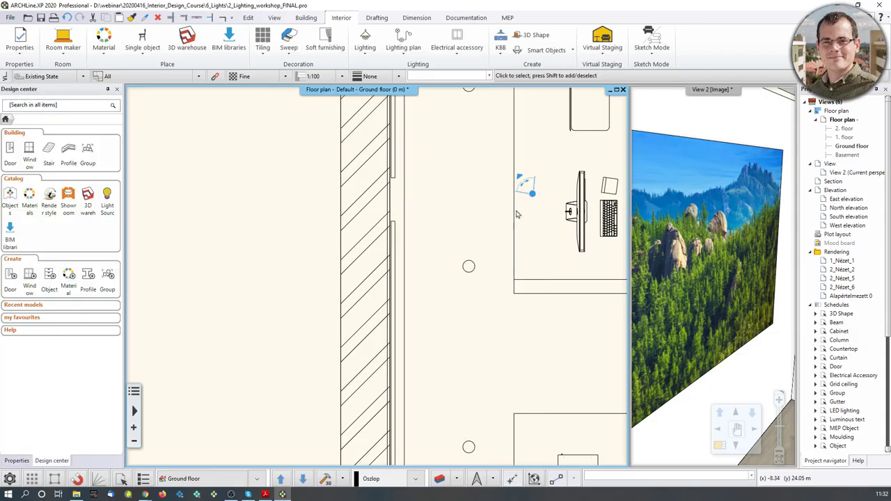
left_click(514, 211)
Move the LED strip on the floor plan by its own 0.02 m width, out of the wall and into the ceiling gap.
left_click(390, 211)
scroll(414, 189, "up", 4)
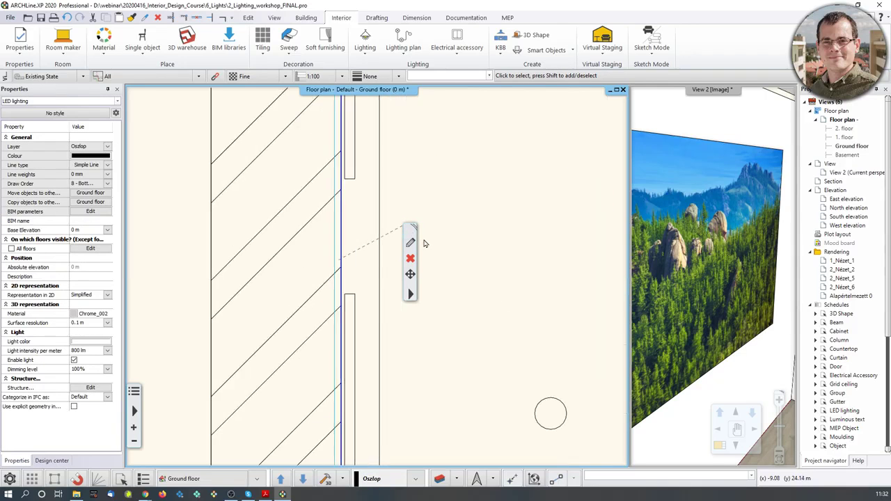
scroll(351, 244, "down", 4)
middle_click_drag(375, 400, 391, 118)
scroll(385, 441, "up", 2)
scroll(385, 440, "up", 2)
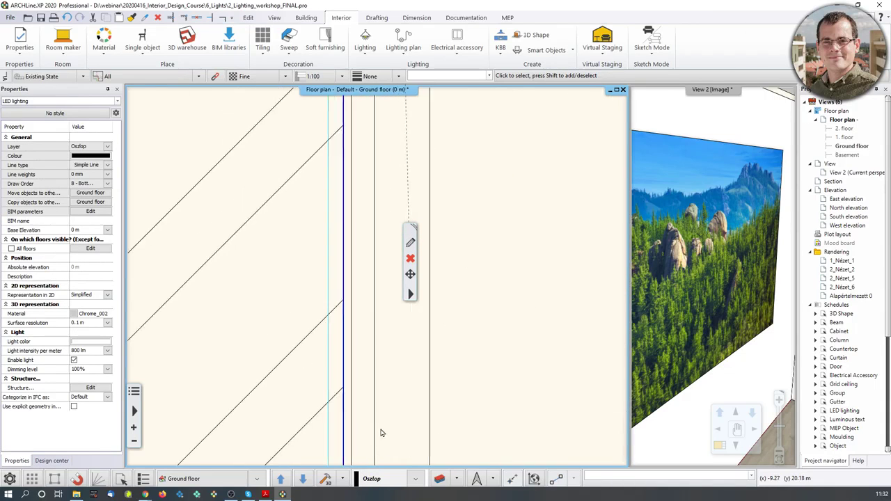
scroll(366, 366, "up", 3)
middle_click_drag(365, 418, 349, 87)
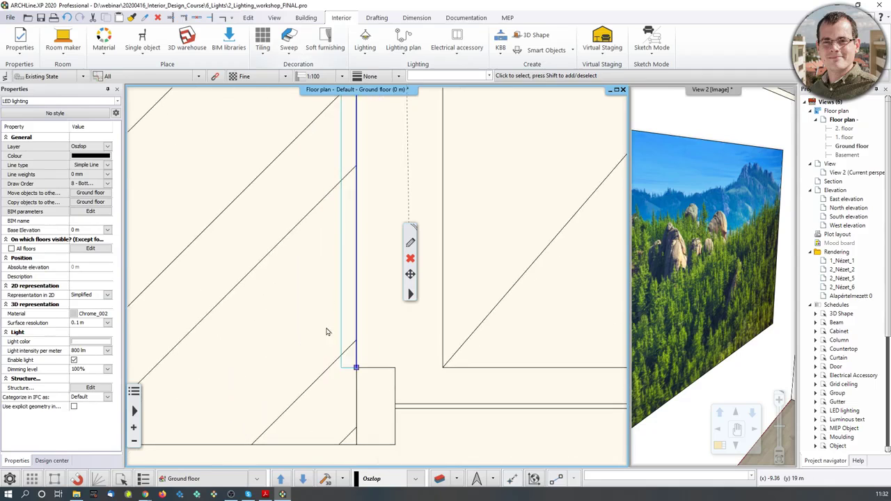
left_click(410, 274)
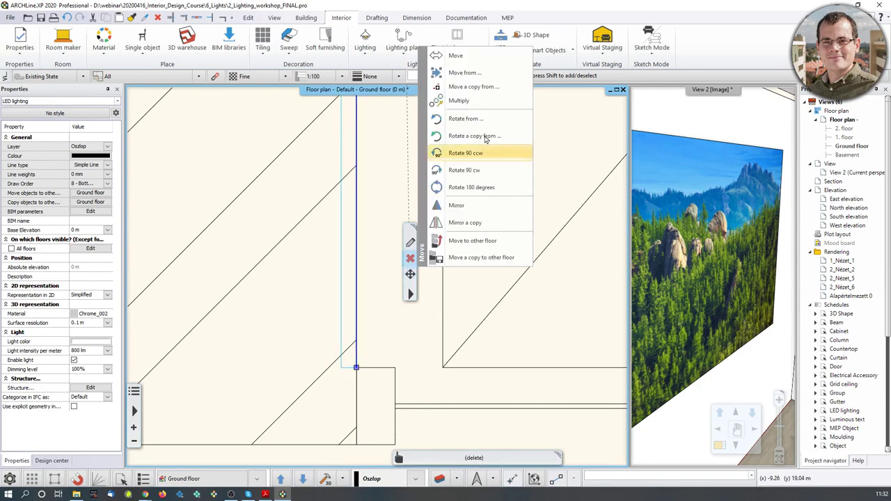
left_click(481, 72)
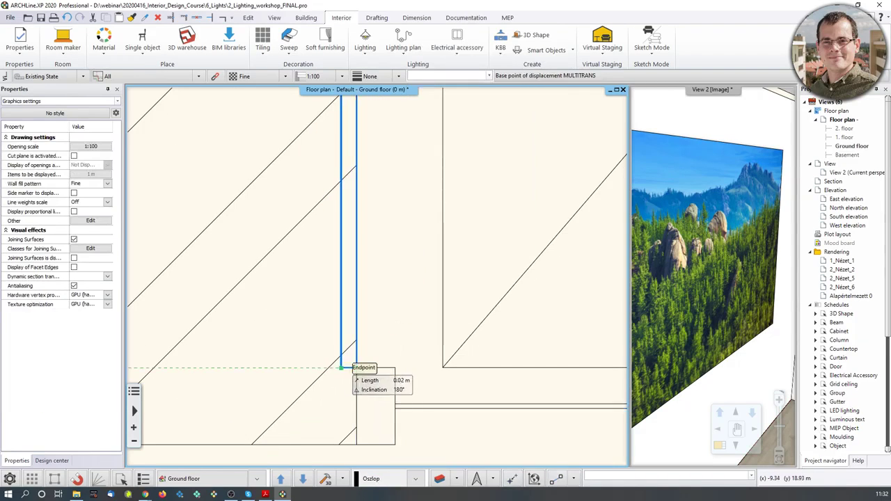
left_click(356, 367)
left_click(341, 368)
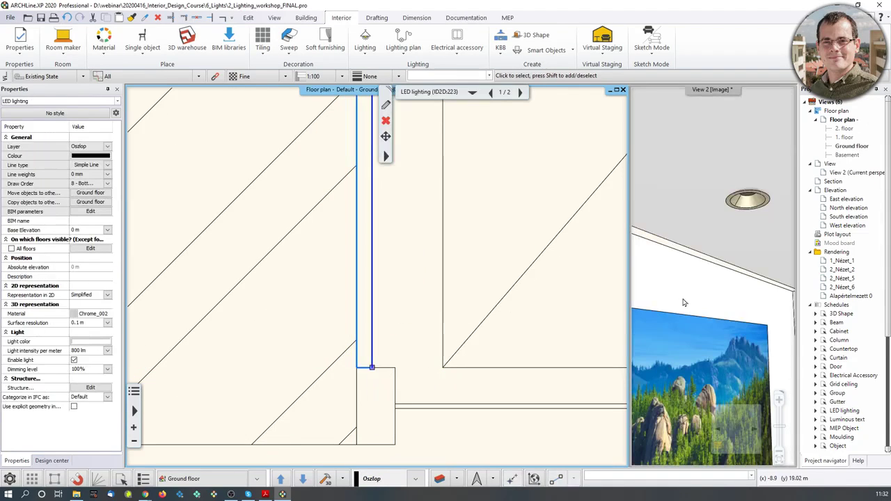
Raise the LED strip vertically in the 3D view from the floor to the top of the picture wall, at 2.7 m base elevation.
middle_click_drag(720, 285, 750, 297)
middle_click_drag(390, 336, 391, 330)
middle_click_drag(720, 319, 698, 406)
scroll(699, 406, "down", 2)
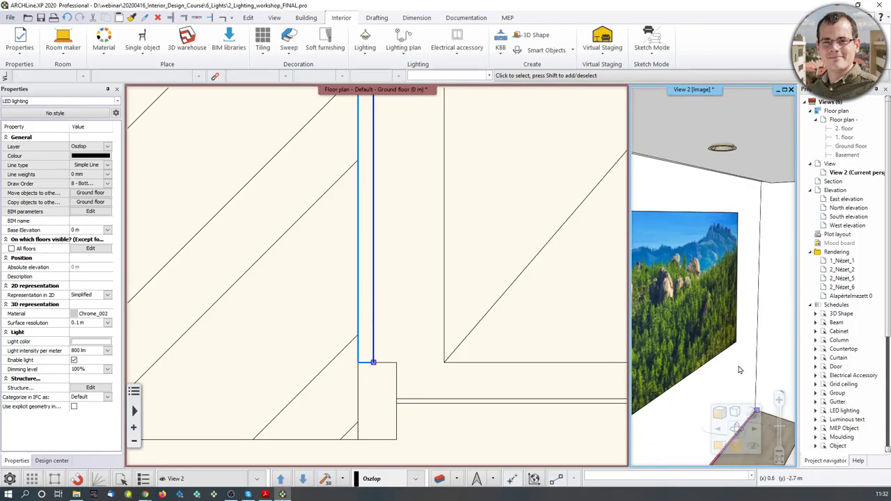
scroll(763, 341, "down", 3)
scroll(697, 413, "up", 3)
scroll(700, 352, "down", 5)
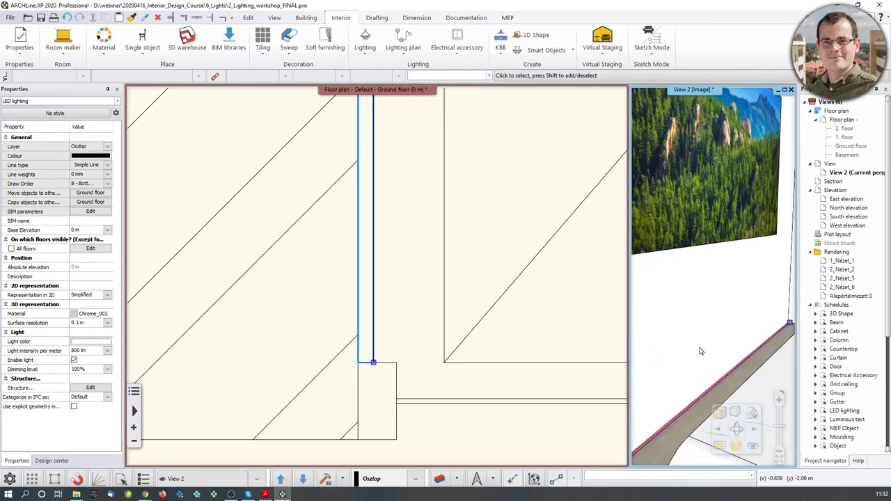
scroll(696, 355, "up", 2)
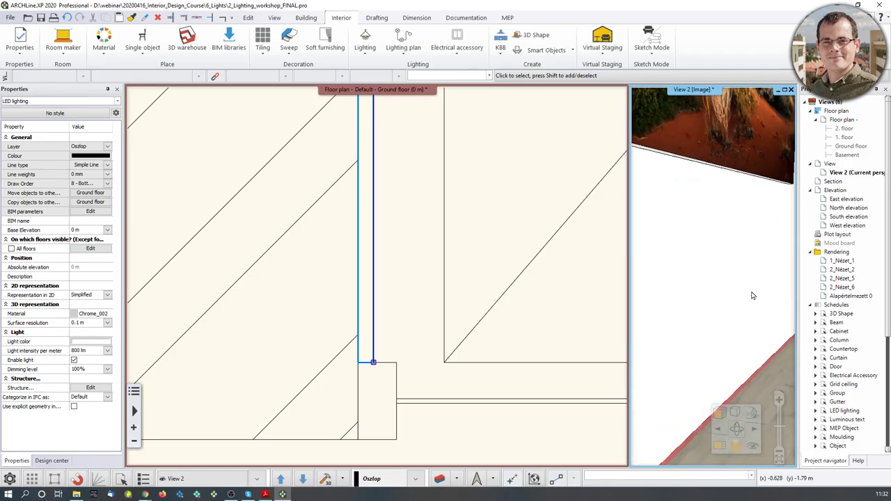
scroll(754, 294, "down", 2)
right_click(701, 382)
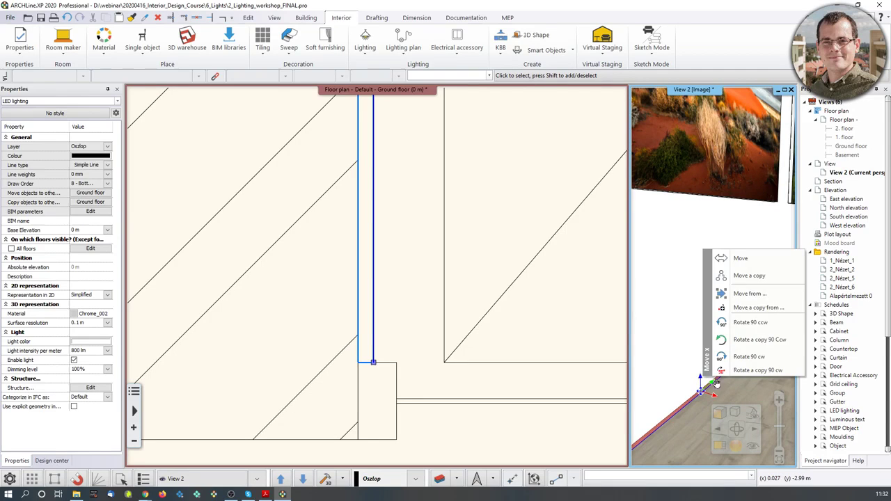
left_click(730, 255)
middle_click_drag(731, 256, 682, 353)
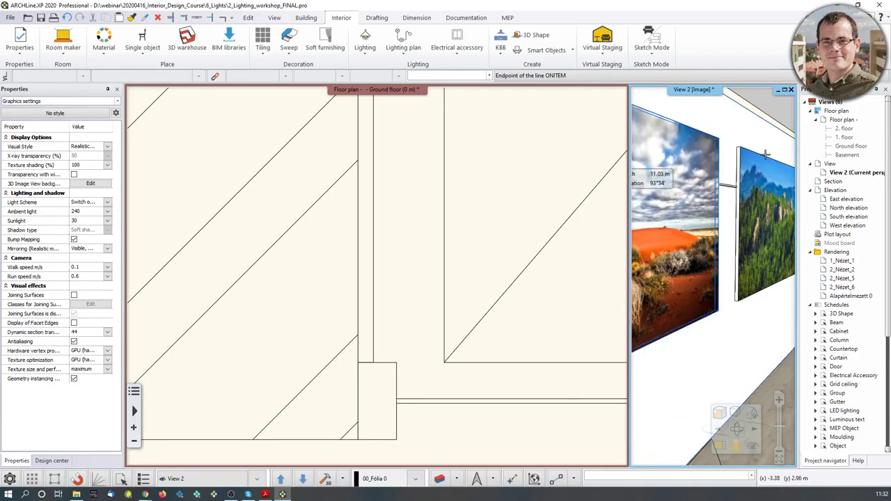
left_click(761, 128)
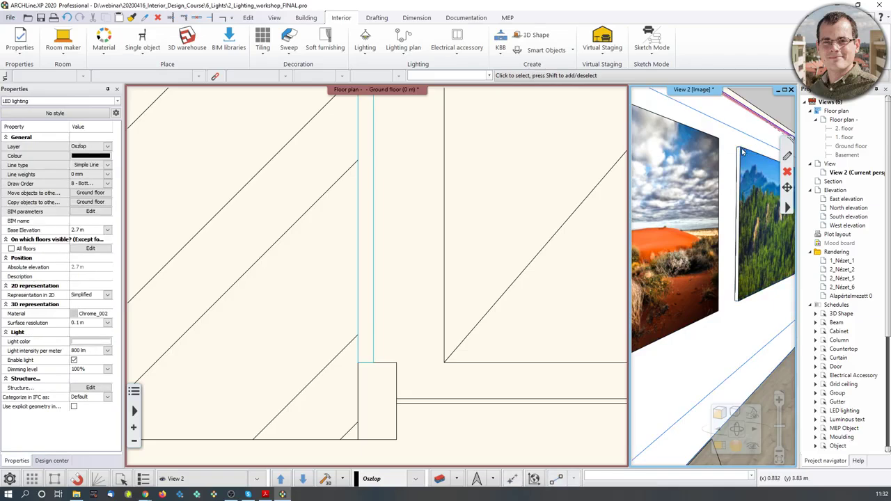
Inspect the raised LED strip and the adjacent plain ceiling in the 3D view, leaving nothing selected.
middle_click_drag(761, 128, 728, 244)
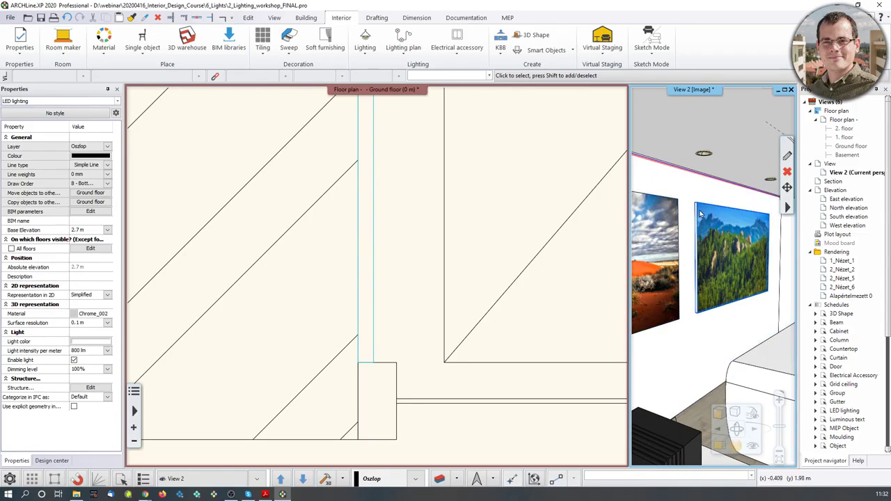
mouse_move(740, 197)
middle_mouse_down("shift")
mouse_move(760, 166)
mouse_move(738, 196)
middle_mouse_up("shift")
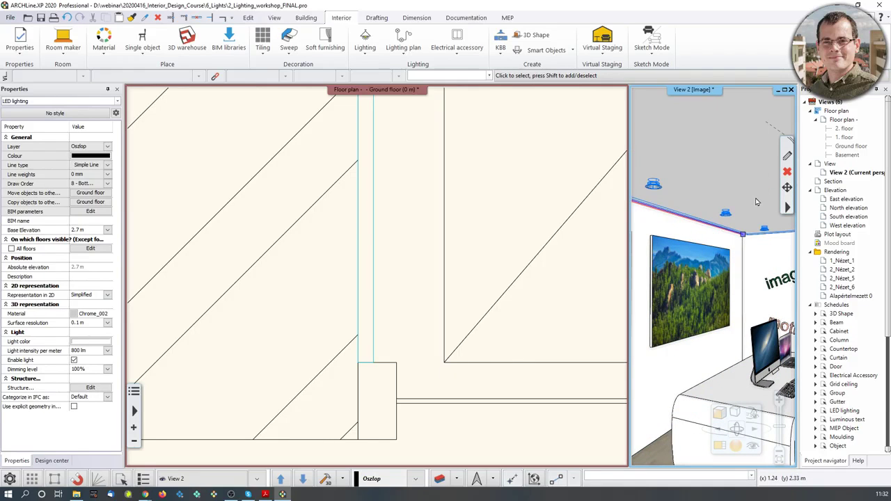
left_click(749, 171)
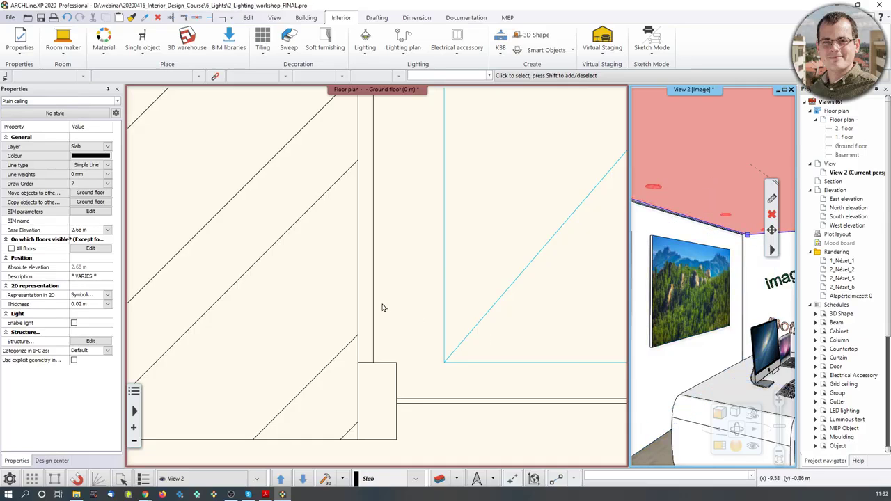
key("Escape")
Render the 3D view of the picture wall at 800x600 in Real-time draft quality with artificial lights enabled.
middle_click_drag(706, 301, 712, 270)
scroll(713, 272, "down", 1)
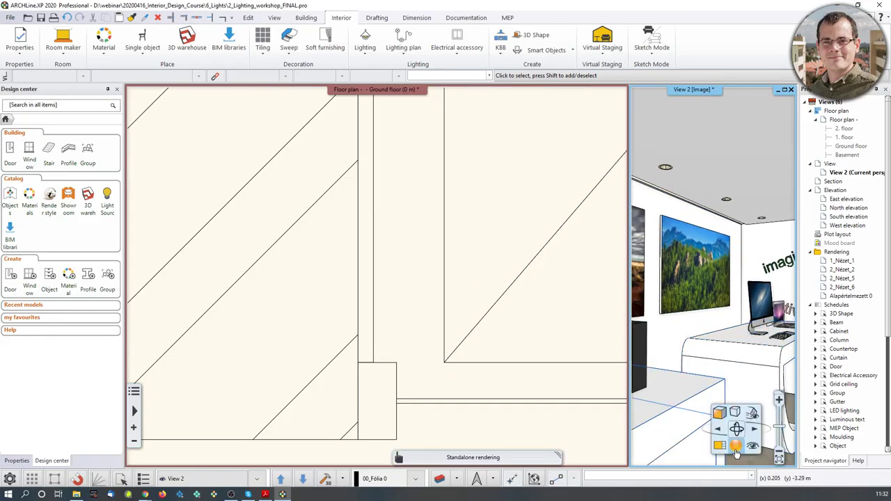
mouse_move(732, 448)
left_click(789, 407)
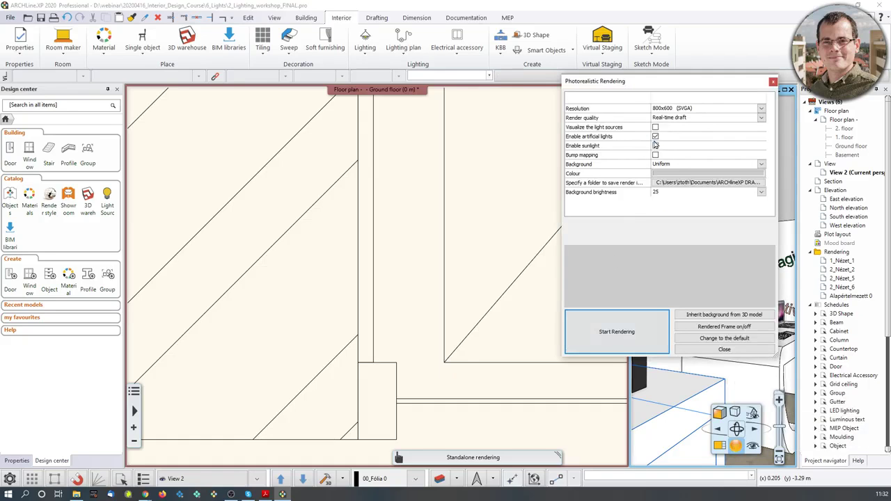
left_click(644, 327)
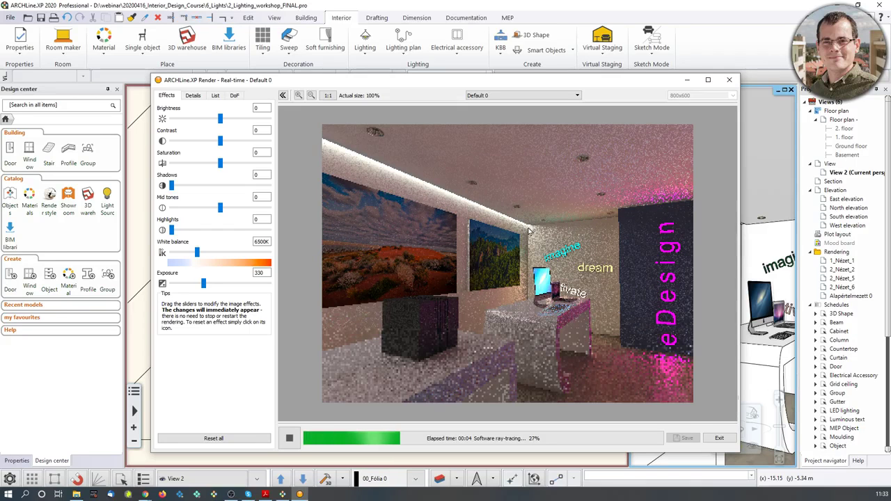
Leave the render window and examine the showroom's furniture and ceiling spot layout on the ground floor plan.
left_click(533, 4)
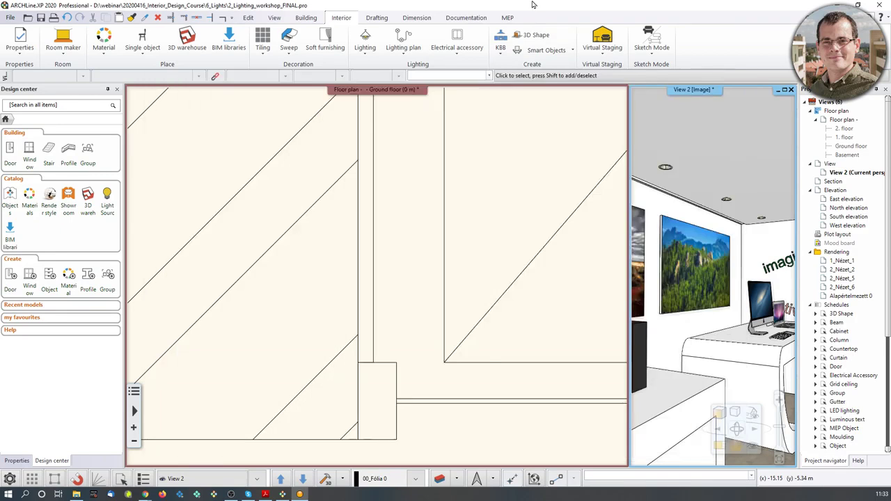
left_click(432, 247)
scroll(374, 306, "down", 5)
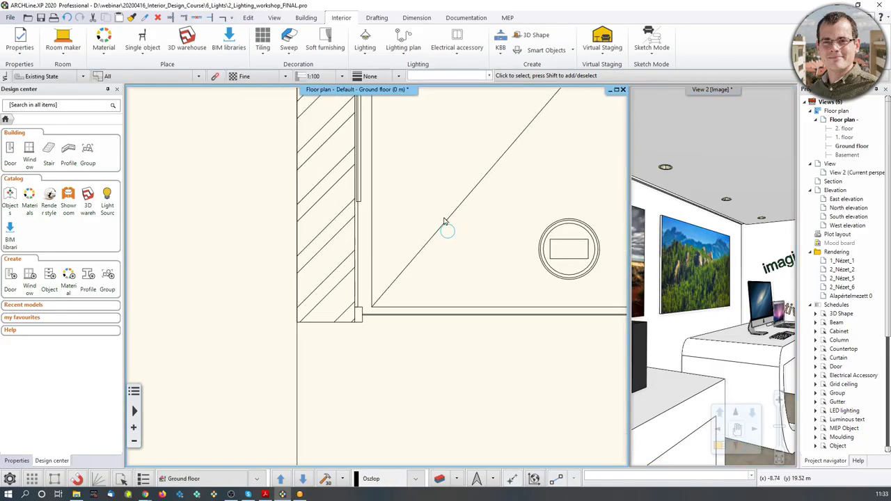
scroll(382, 336, "down", 2)
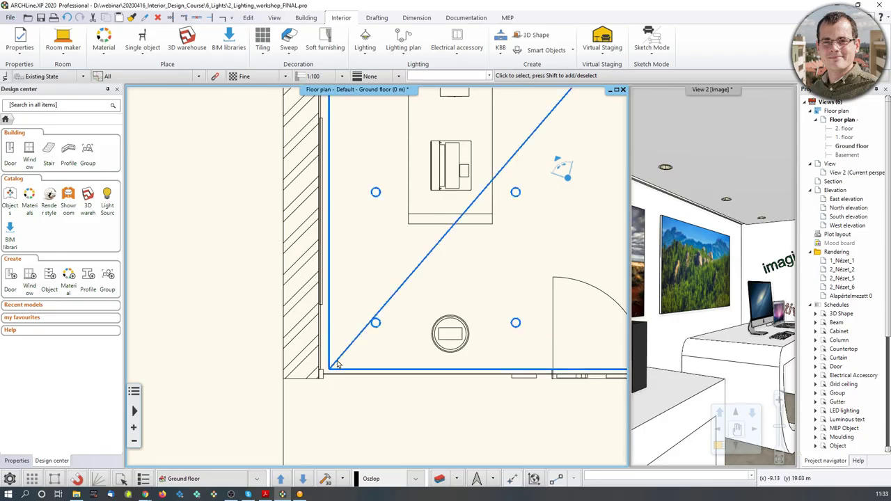
middle_click_drag(337, 337, 333, 385)
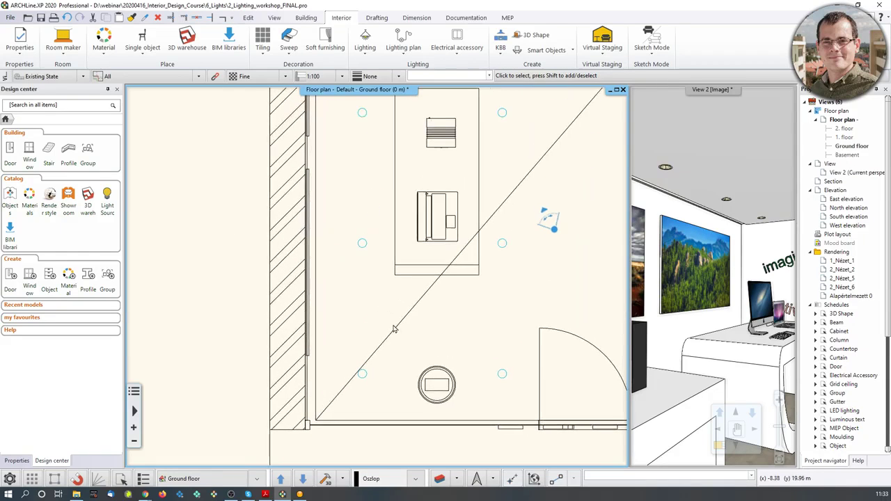
scroll(427, 312, "down", 3)
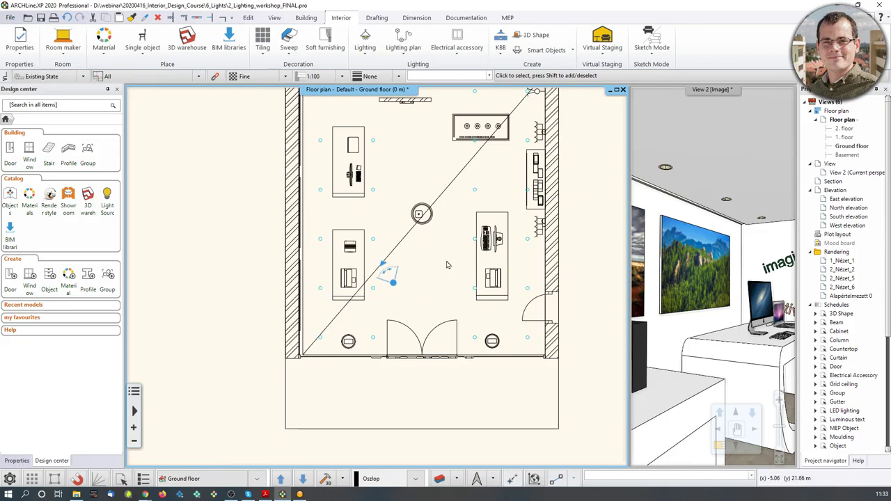
scroll(448, 222, "up", 3)
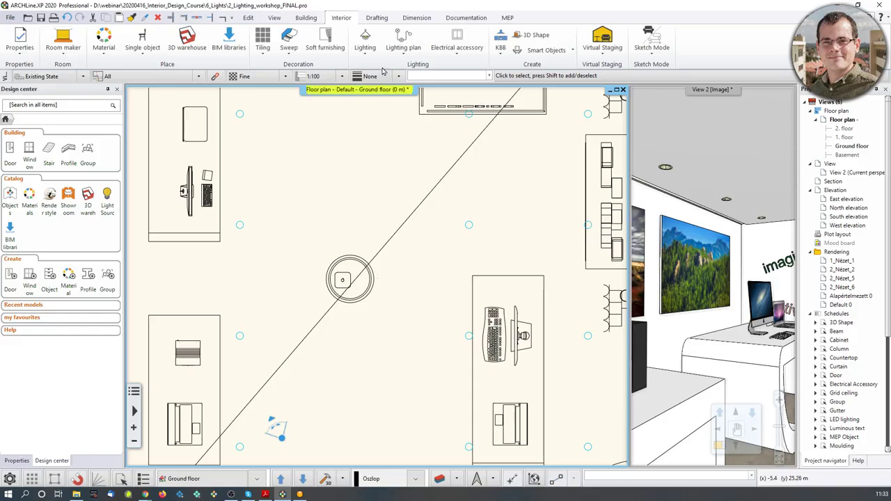
Draw a curved LED light strip along a five-point spline across the middle of the ground floor plan, at 2650 m relative elevation.
left_click(365, 52)
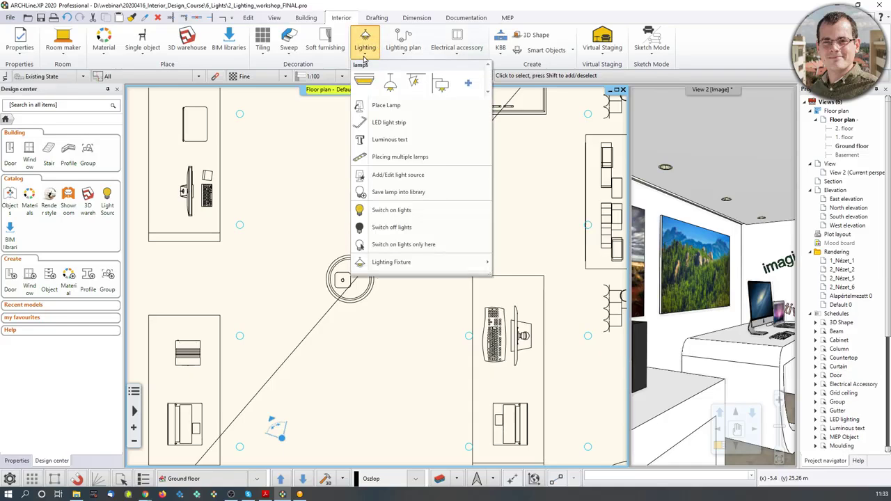
left_click(403, 120)
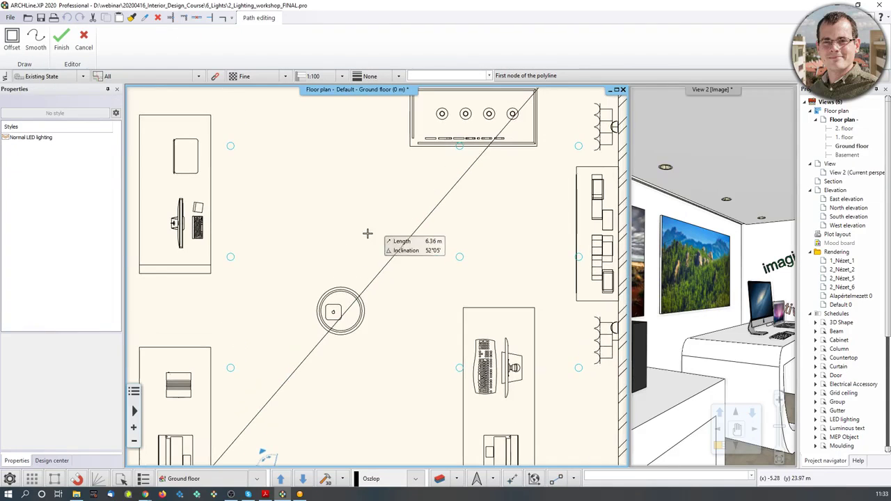
left_click(290, 192)
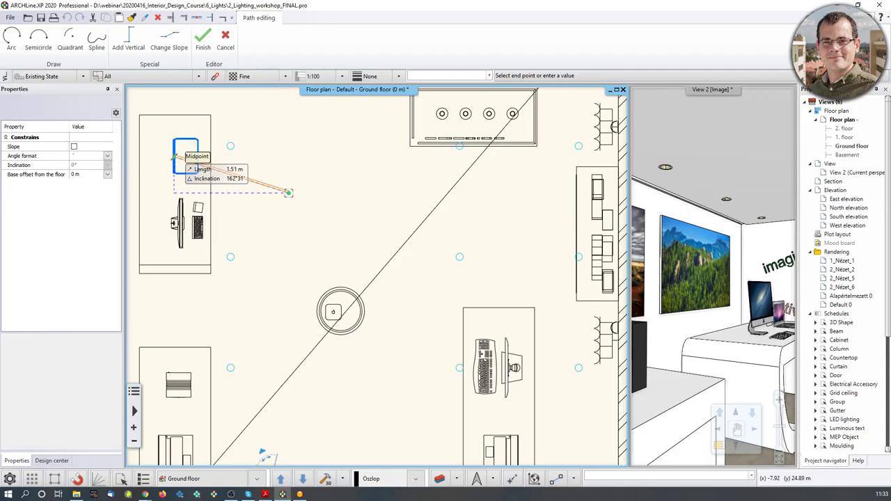
left_click(106, 45)
left_click(339, 193)
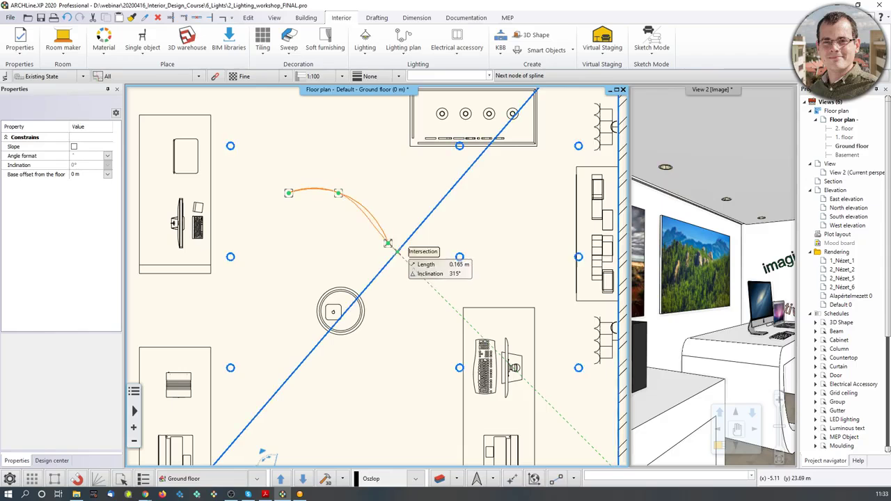
left_click(388, 243)
left_click(432, 304)
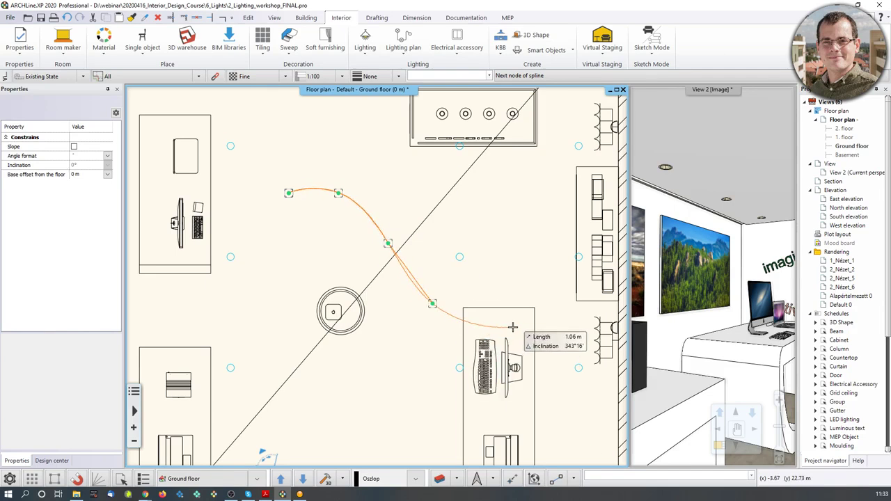
left_click(514, 327)
key("Return")
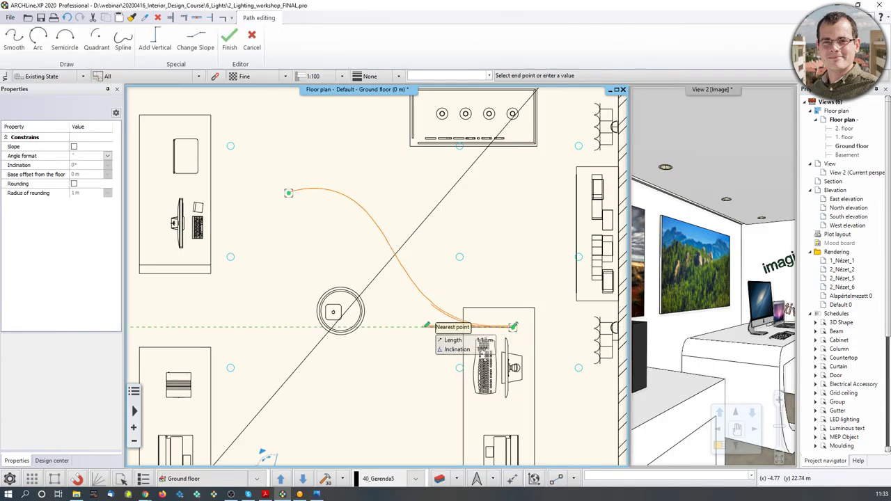
key("Return")
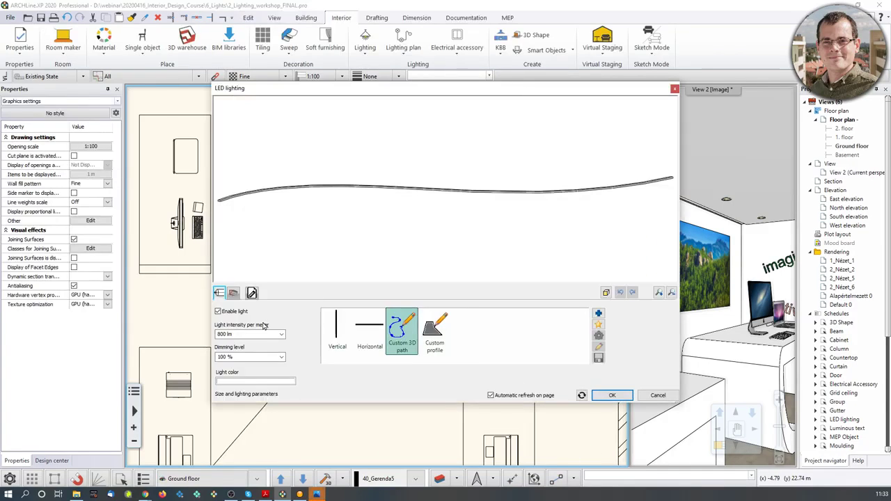
left_click(252, 293)
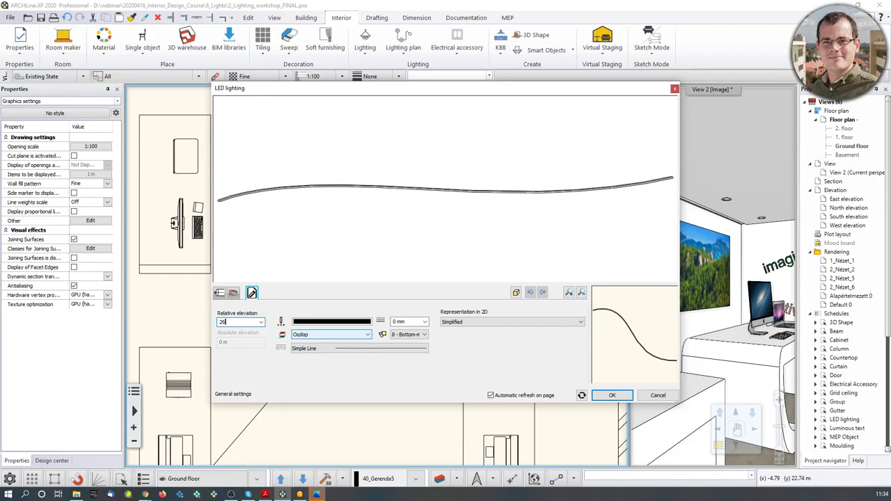
left_click(610, 395)
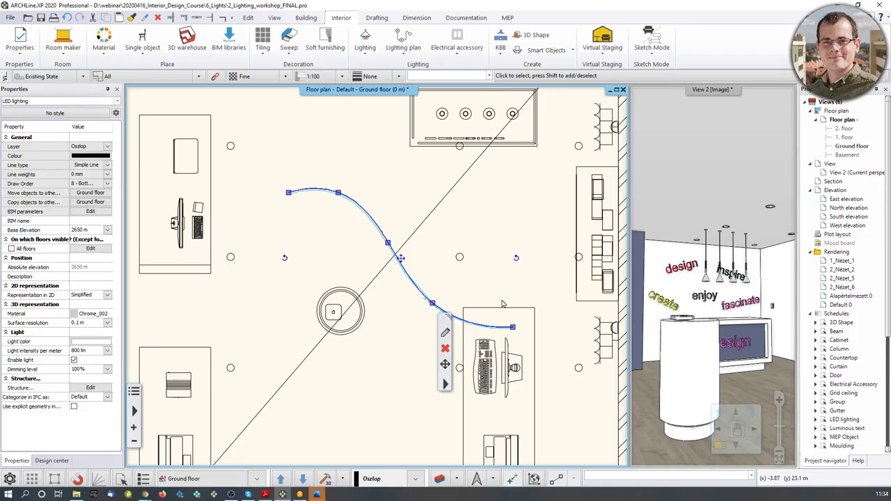
Correct the curved LED strip's relative elevation in its general settings so that it sits just below the showroom ceiling.
left_click(446, 334)
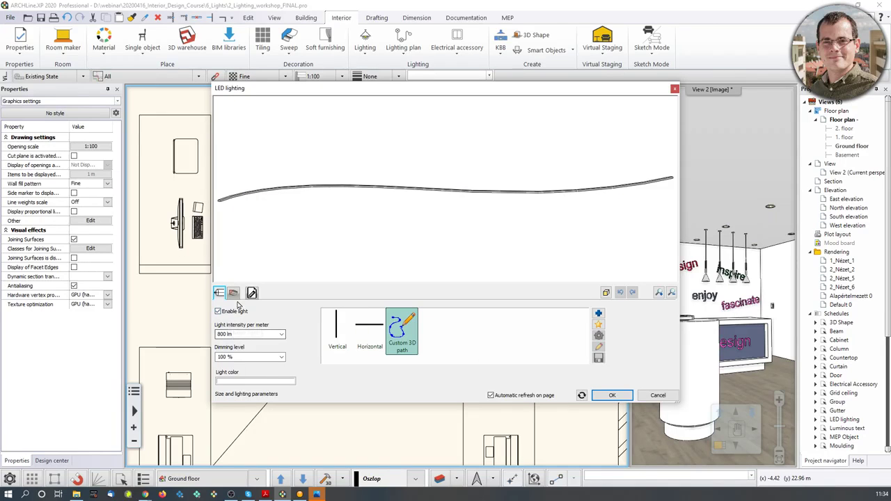
left_click(251, 293)
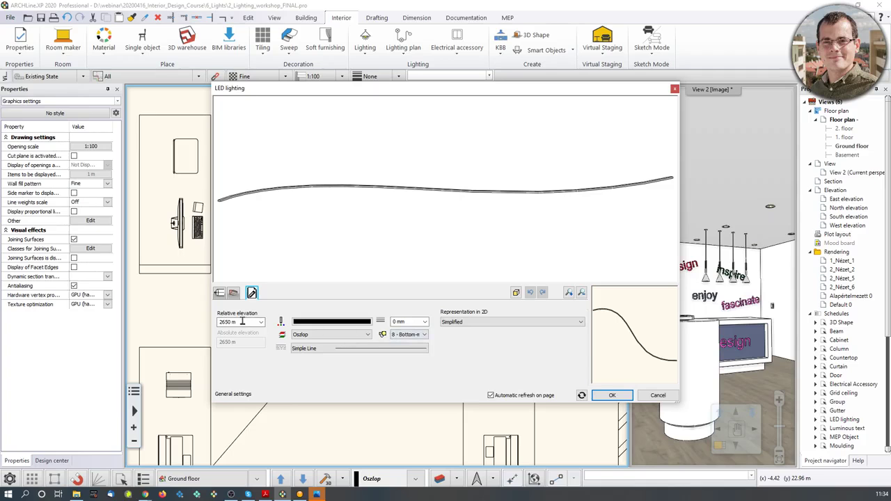
left_click(232, 322)
left_click(244, 323)
left_click(612, 395)
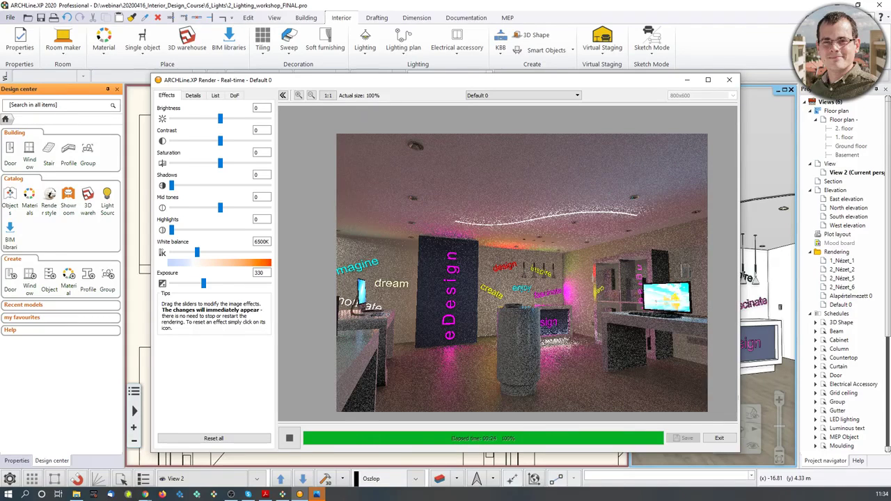
Switch to the ARCHLine.XP webinars page in Chrome, browse the course episodes and load more videos at the end of the list.
mouse_move(145, 495)
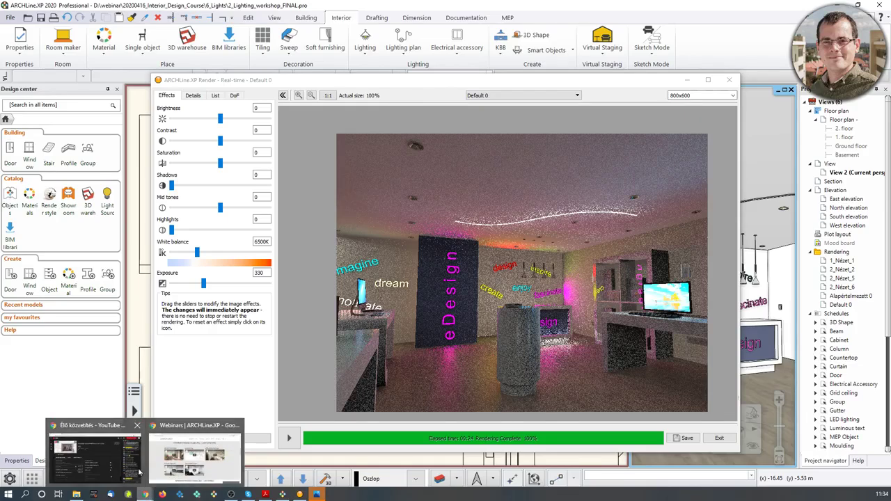
left_click(191, 456)
scroll(446, 278, "up", 3)
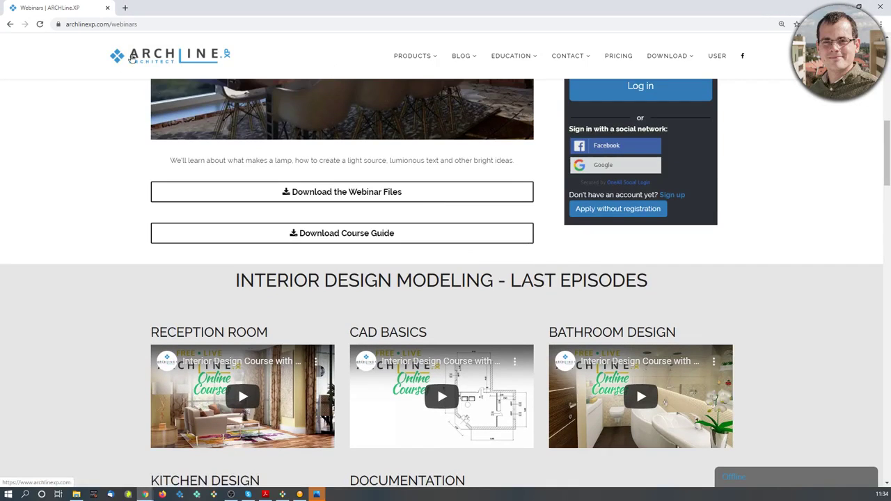
scroll(243, 128, "down", 1)
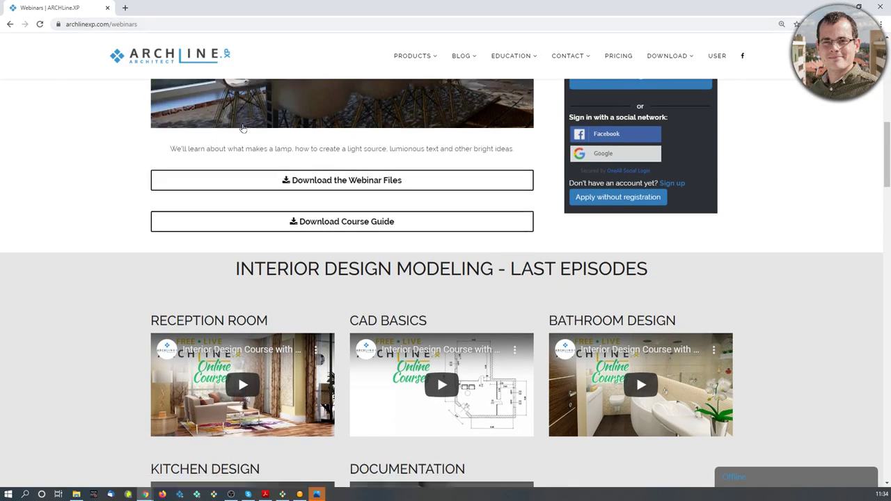
scroll(266, 163, "down", 10)
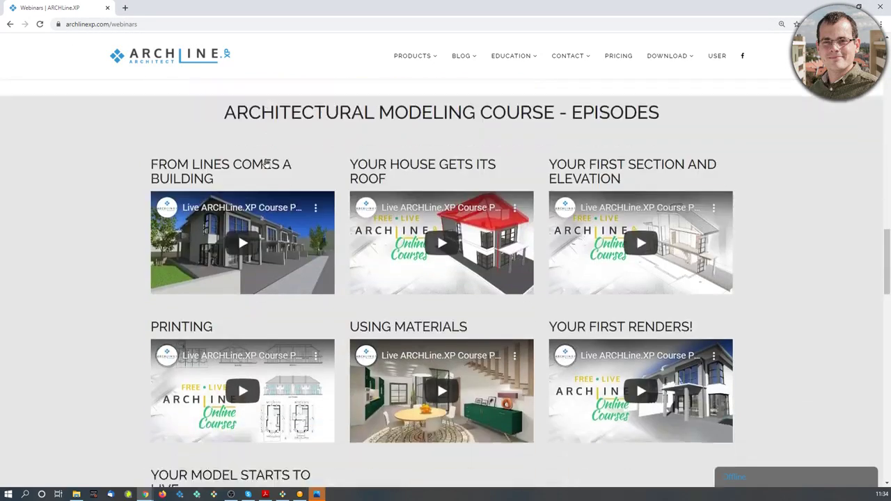
scroll(266, 164, "down", 10)
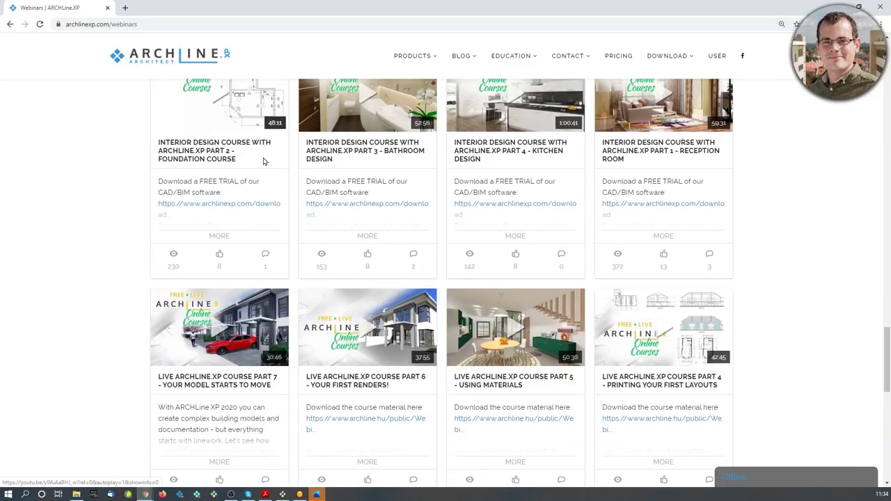
scroll(288, 175, "up", 1)
scroll(295, 174, "down", 9)
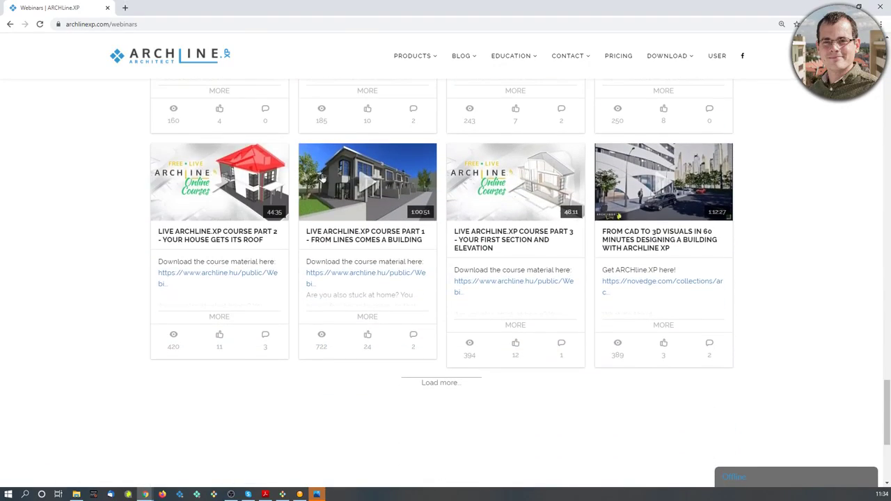
left_click(440, 383)
scroll(472, 376, "down", 4)
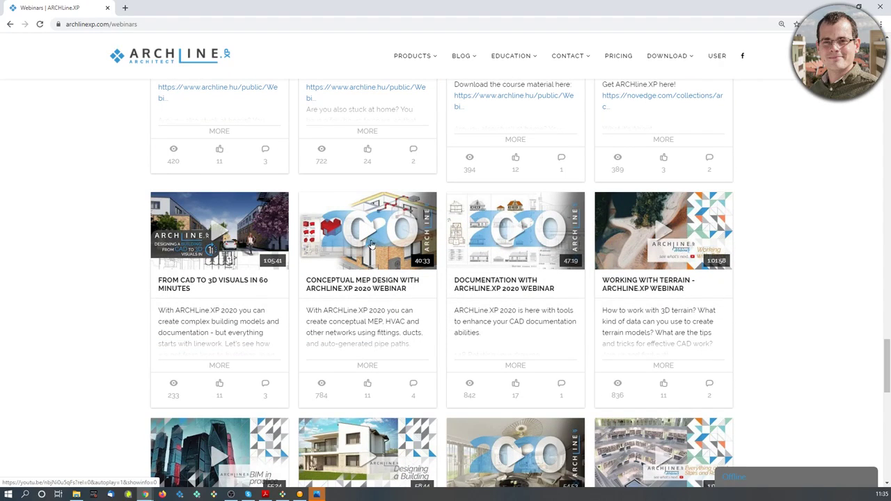
Play the Conceptual MEP Design webinar muted, review its parts on room lighting needs and lighting plans, and close the video.
left_click(413, 222)
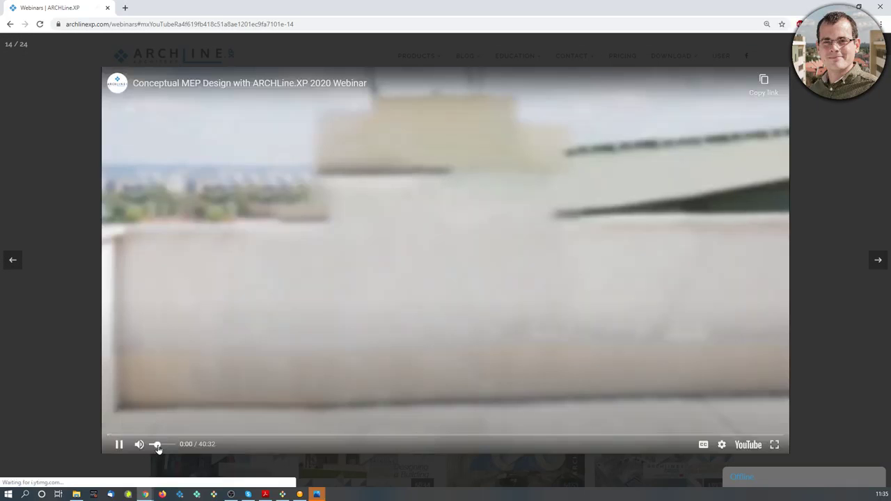
left_click(139, 444)
left_click(235, 437)
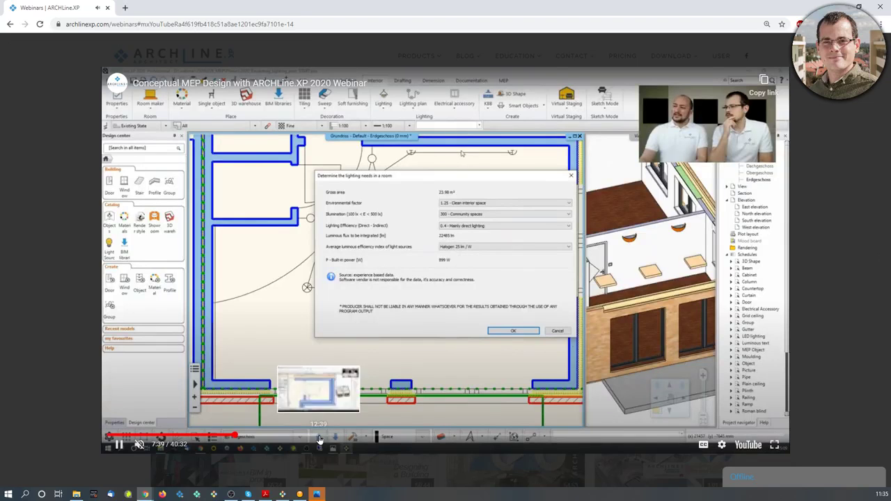
left_click(226, 437)
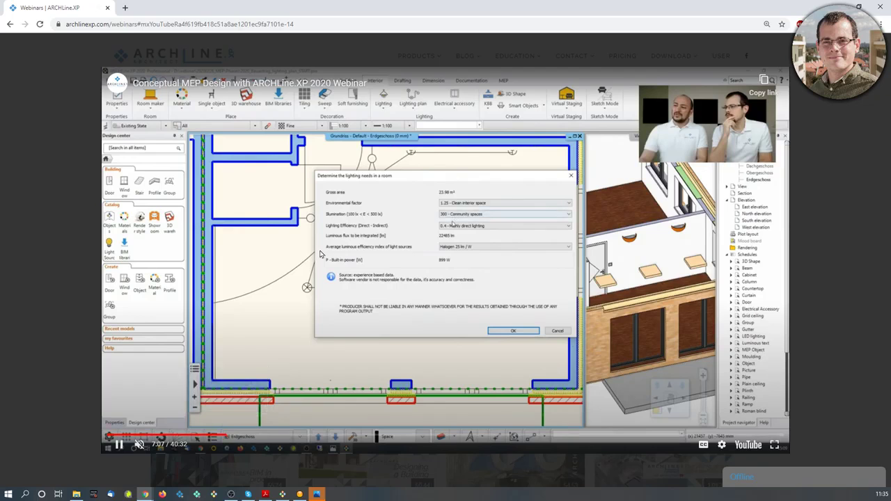
left_click(183, 436)
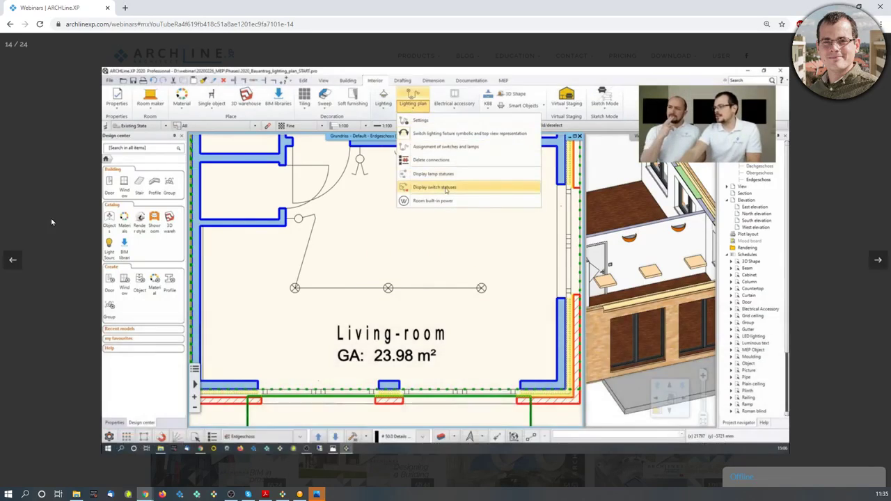
left_click(51, 221)
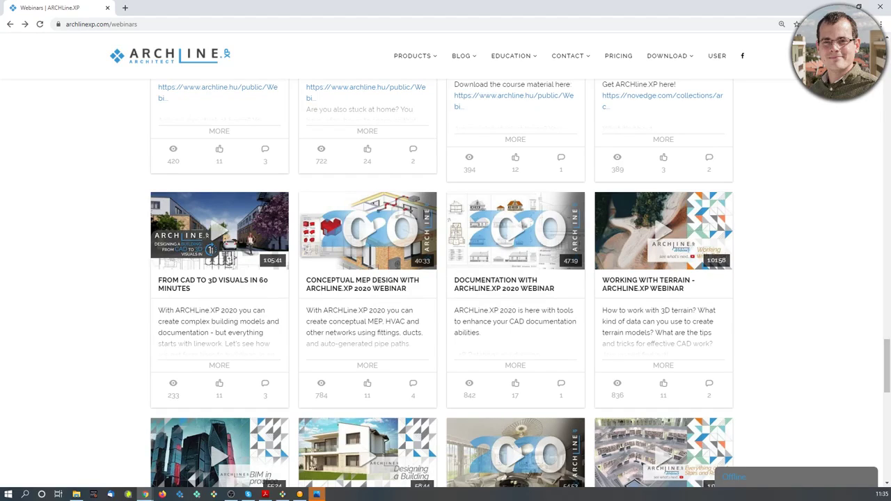
Search Google for "puck lights" in a new browser tab.
left_click(125, 8)
type("puck lights")
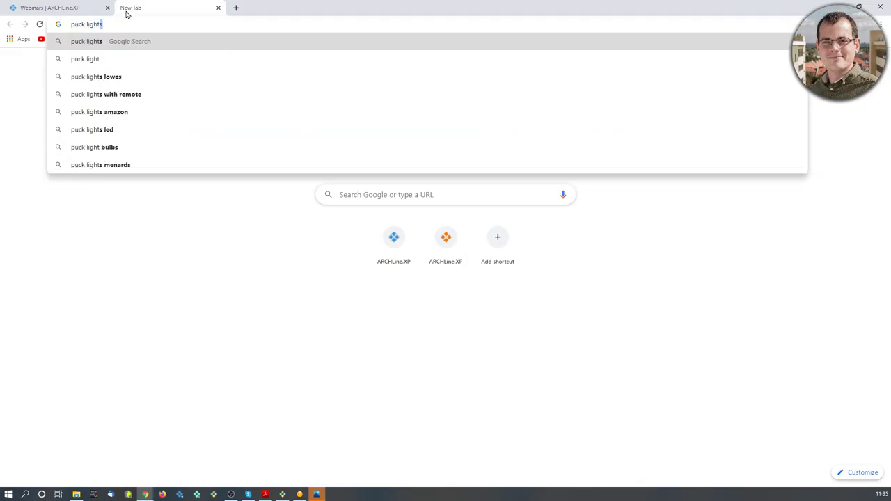
key("Return")
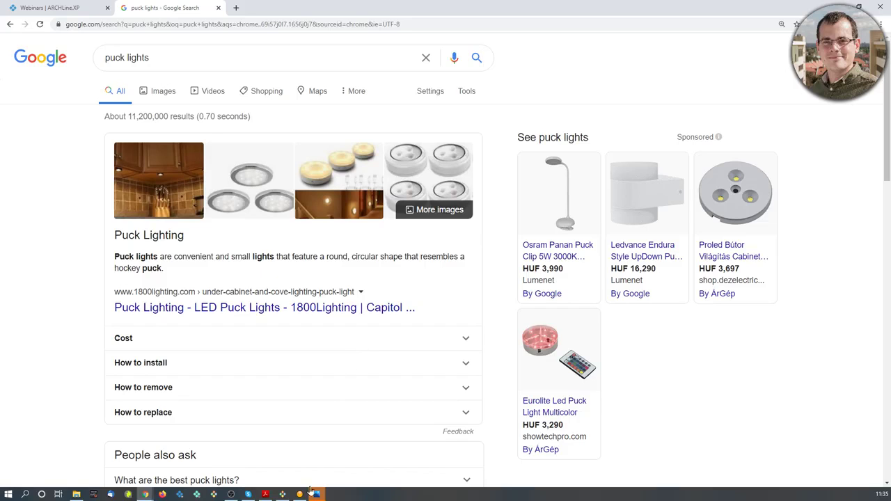
Switch back to ARCHLine.XP and quit the showroom project without saving.
left_click(282, 495)
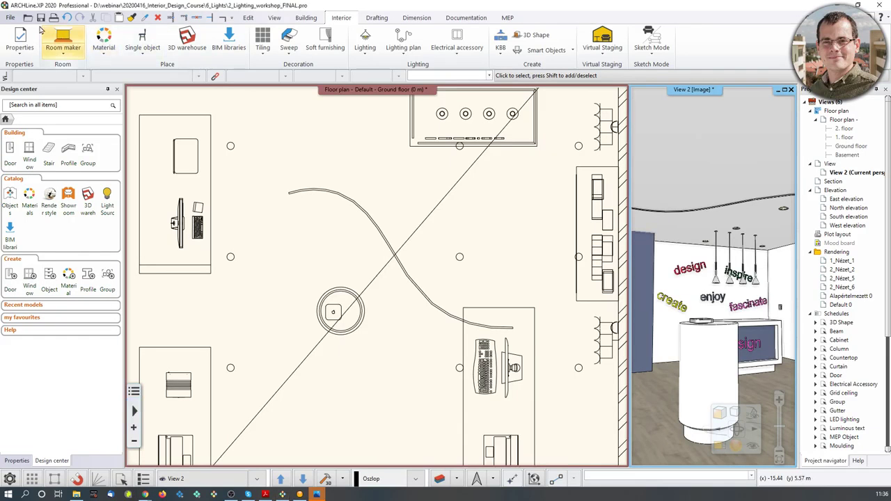
left_click(884, 5)
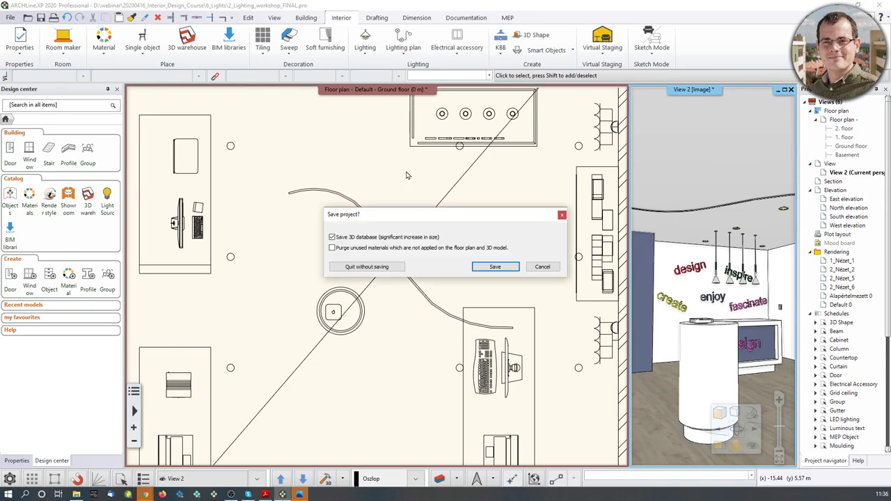
left_click(76, 495)
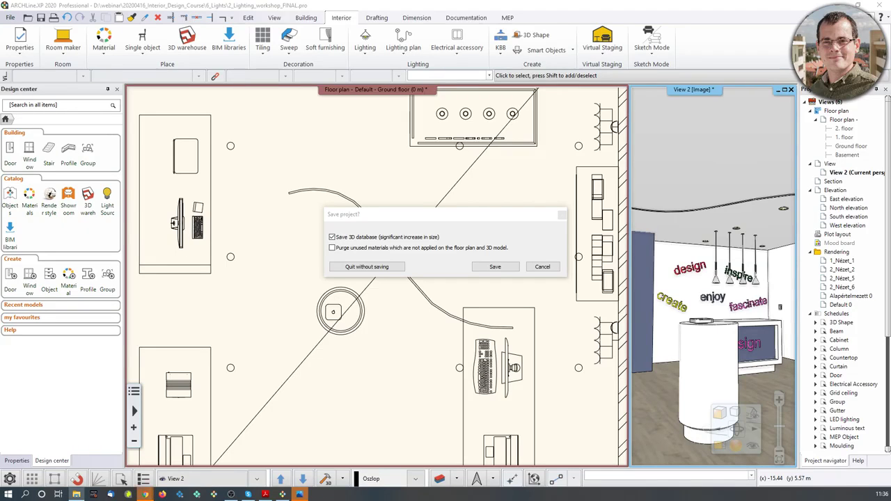
left_click(348, 267)
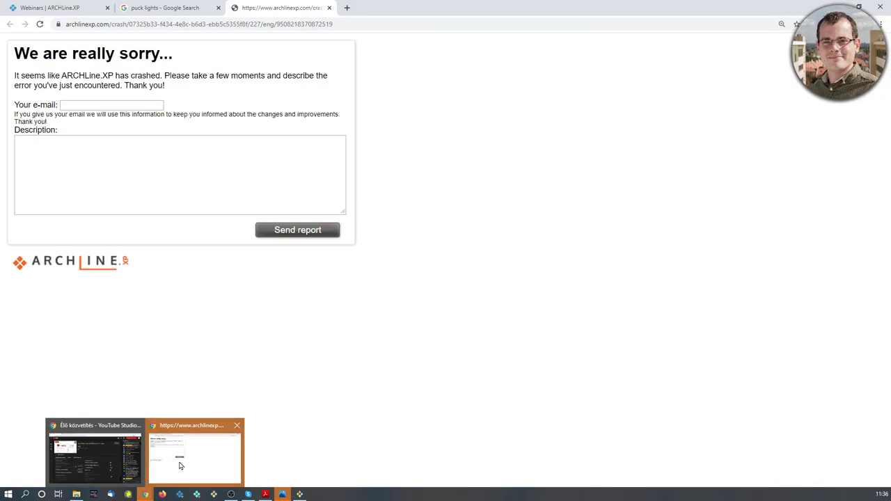
Switch from the browser's crash report page to the restarted ARCHLine.XP and dismiss its developer version message.
mouse_move(145, 494)
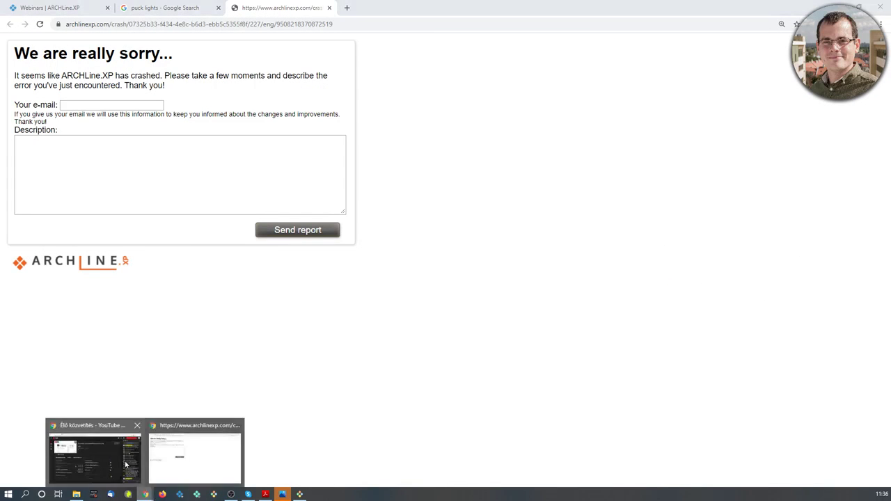
left_click(157, 8)
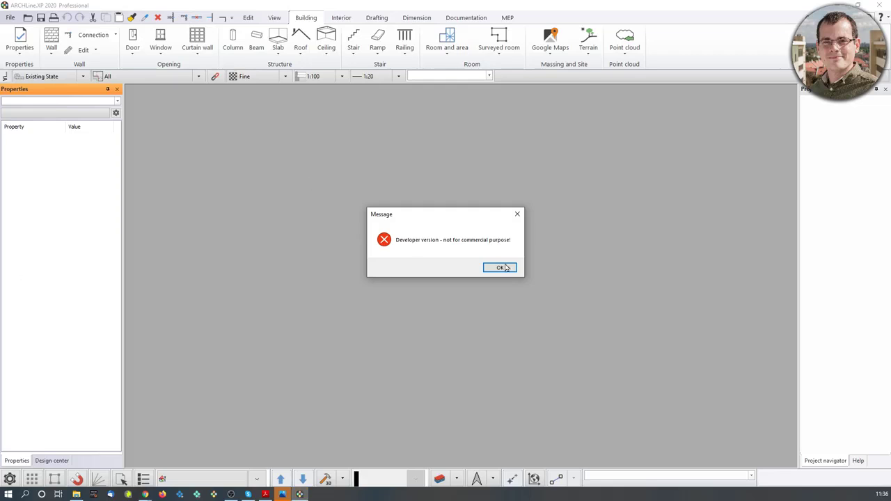
left_click(506, 268)
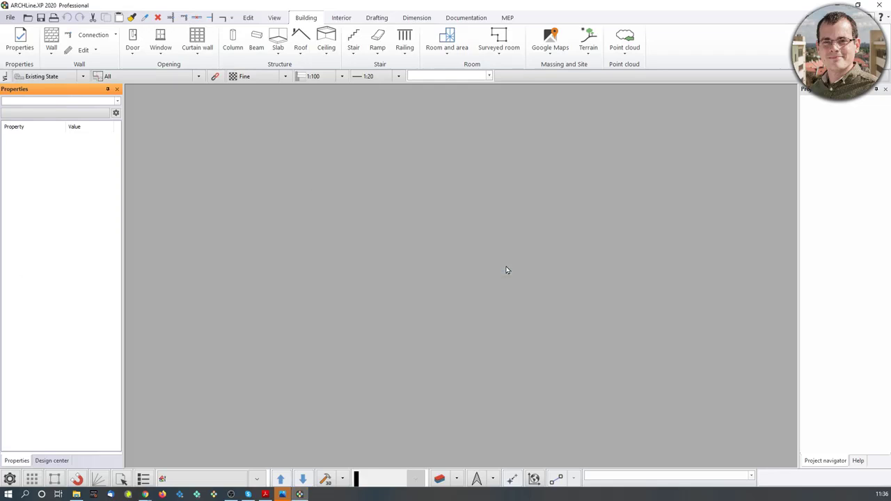
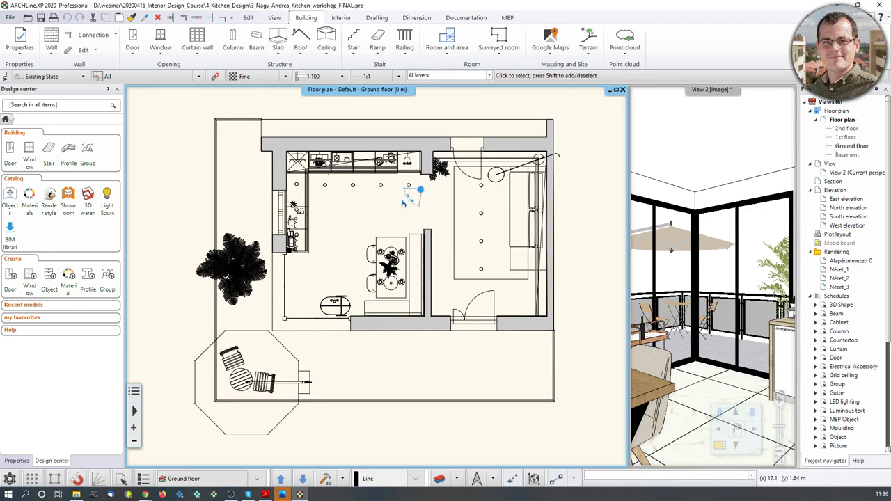
Turn the 3D camera to the kitchen wall units, inspect the wooden wall cabinet's underside and appliance settings, and close its dialog without changes.
left_click_drag(381, 200, 348, 209)
left_click(358, 189)
middle_click_drag(720, 255, 730, 179)
left_click(726, 230)
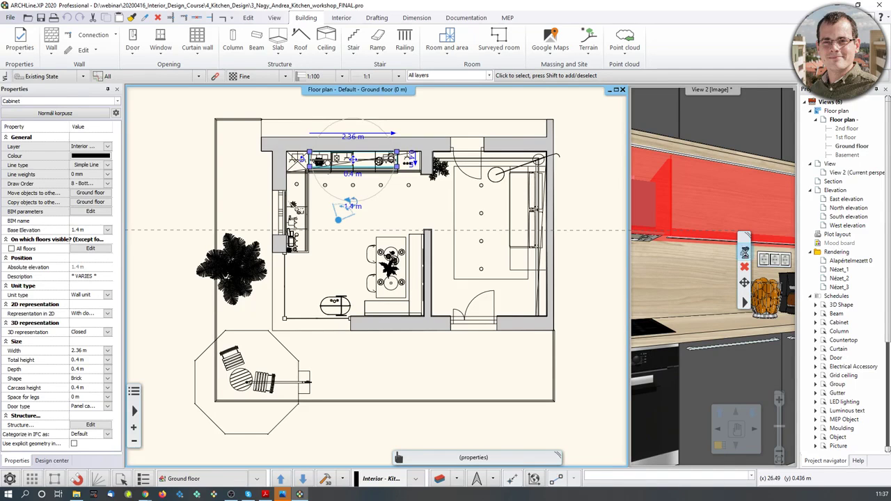
left_click(744, 252)
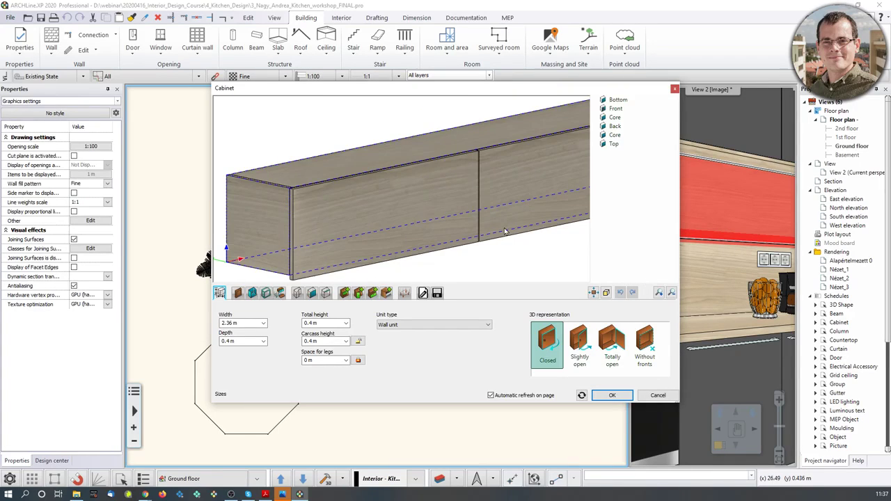
left_click_drag(492, 224, 456, 143)
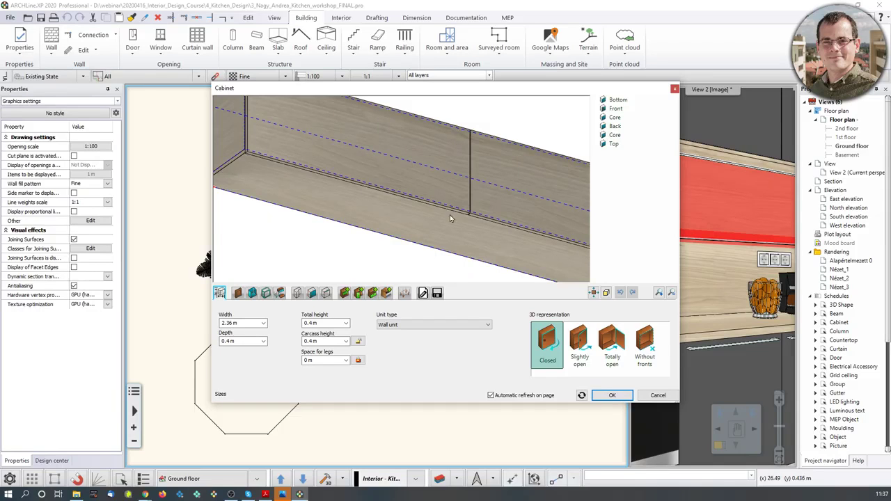
scroll(452, 228, "down", 2)
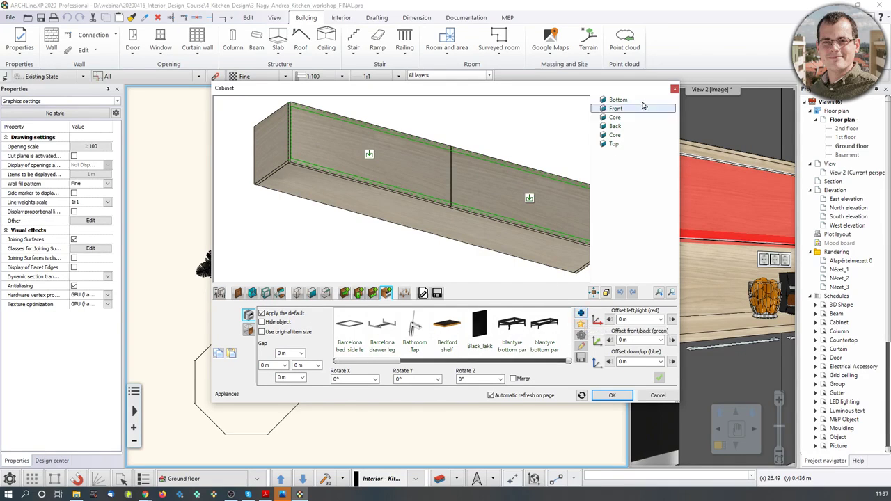
left_click(675, 89)
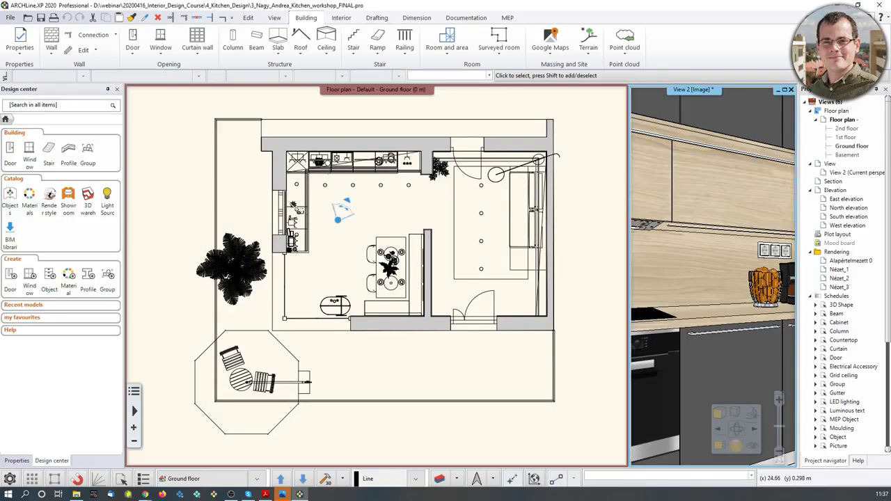
Find "spot" in the Design Center and place Series of spot lamps 600mm along a straight horizontal path in the kitchen floor plan.
left_click(55, 105)
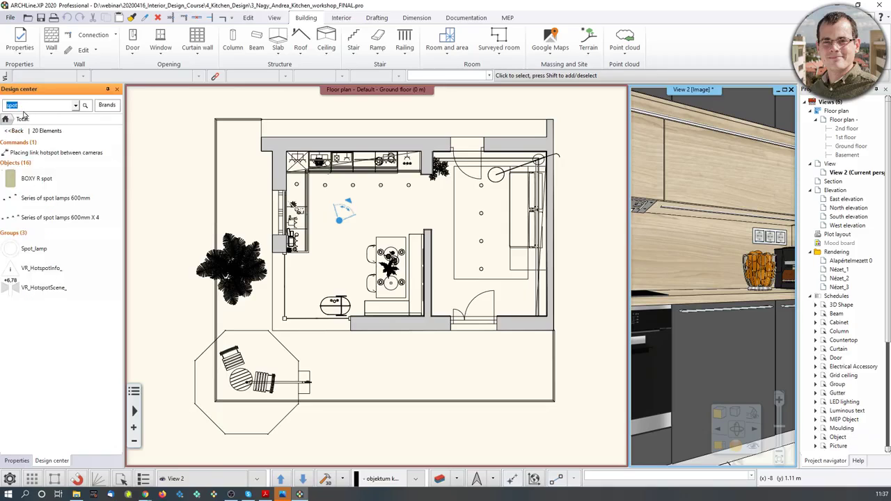
left_click(60, 201)
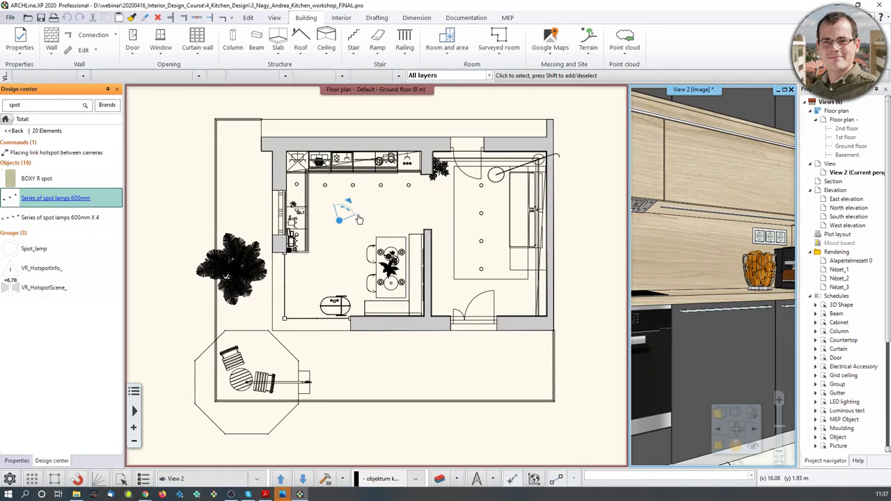
scroll(373, 203, "up", 2)
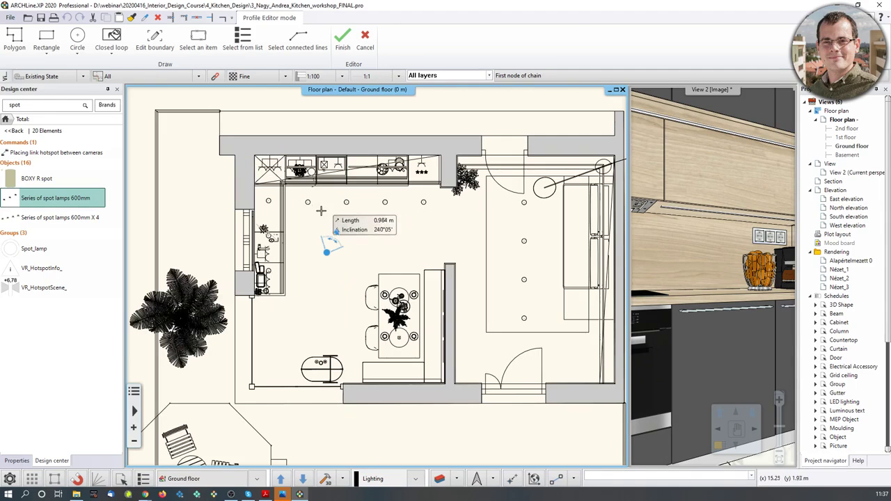
left_click(317, 220)
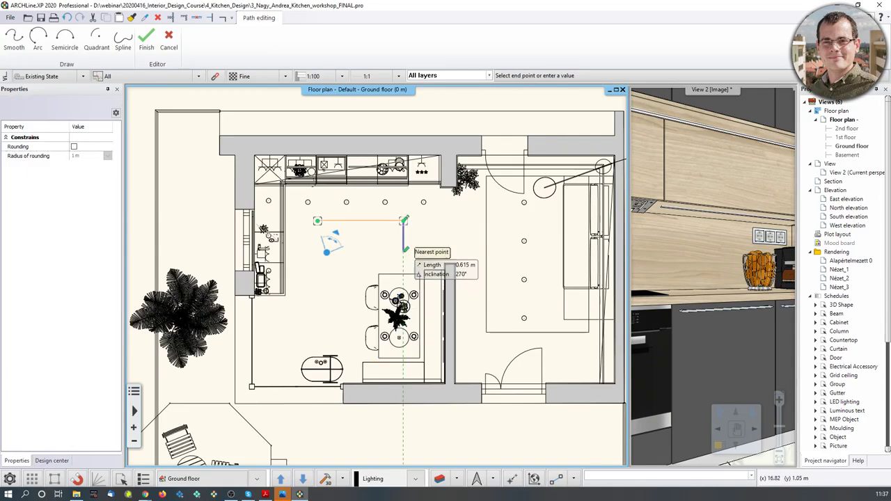
left_click(403, 221)
scroll(372, 230, "up", 1)
left_click(372, 229)
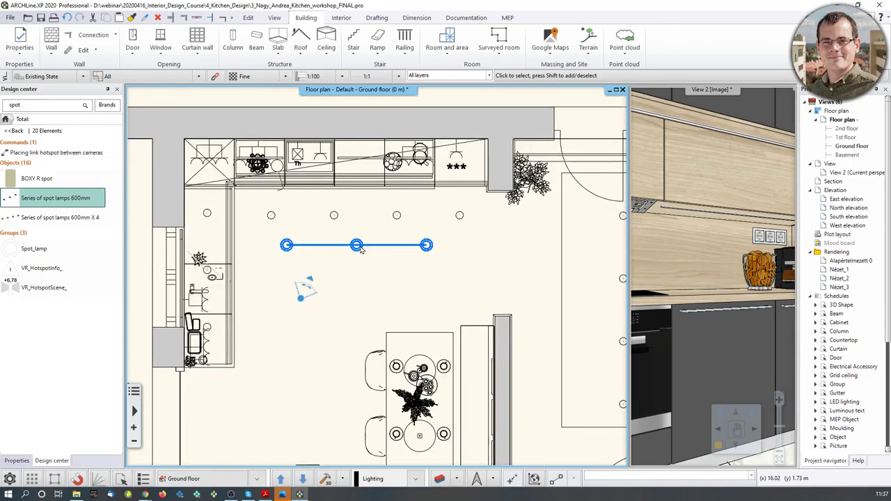
Move the new row of spot lamps on the floor plan onto the cabinets along the kitchen's upper wall.
scroll(373, 230, "up", 3)
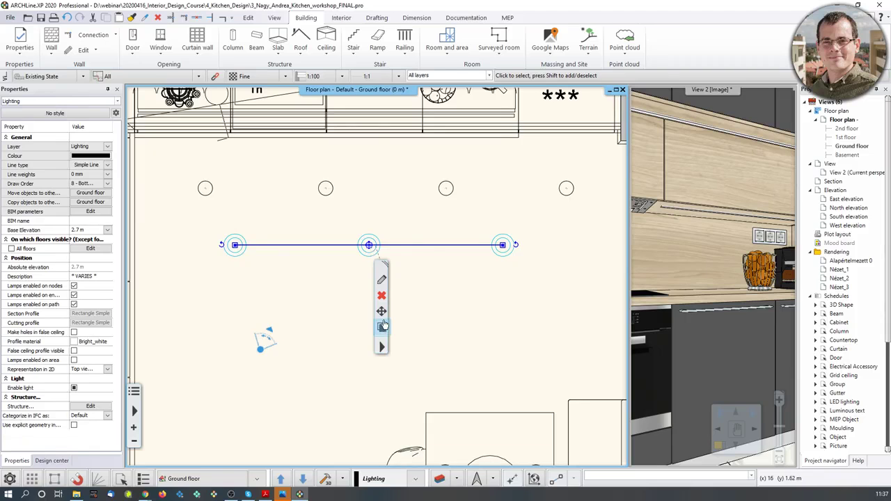
mouse_move(381, 311)
left_click(435, 99)
middle_click_drag(376, 193, 360, 318)
left_click(359, 213)
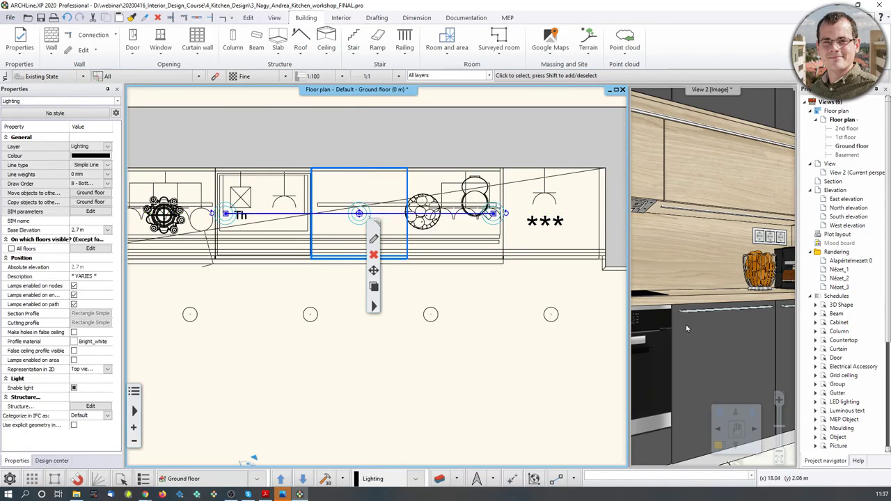
Set the base elevation of the row of spot lamps to 1.5 m.
left_click(704, 307)
left_click_drag(704, 307, 748, 269)
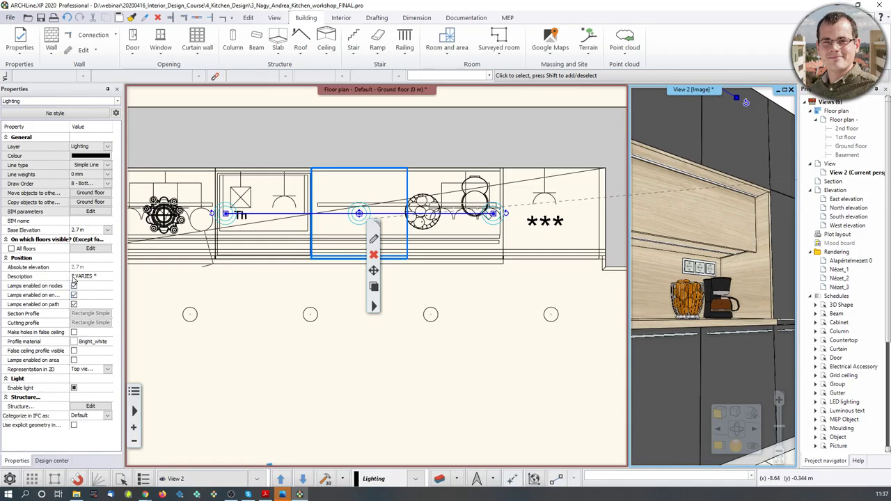
left_click(85, 231)
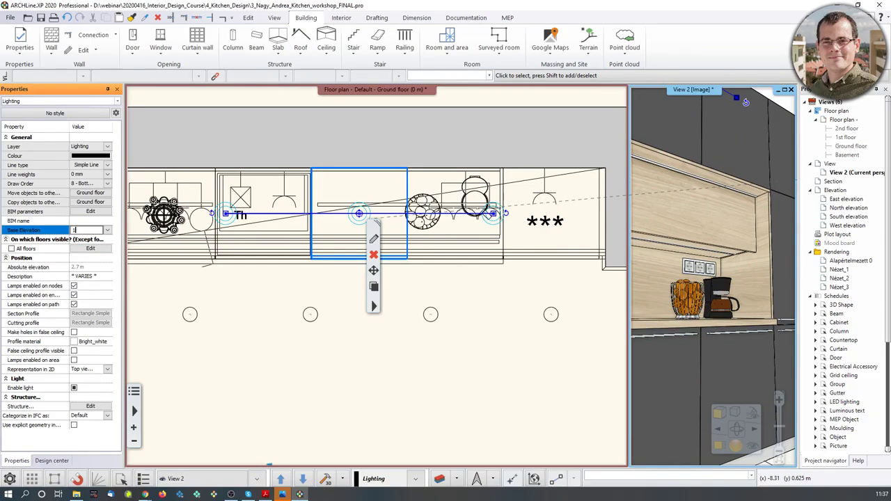
key("Return")
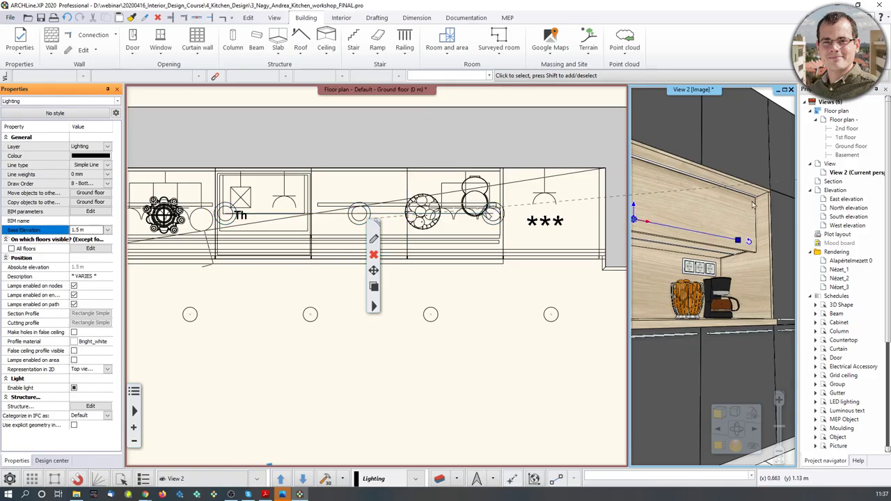
Shift the row of spot lamps down in the 3D view to the underside of the wooden wall cabinet.
left_click_drag(652, 208, 683, 199)
right_click(684, 199)
left_click(703, 207)
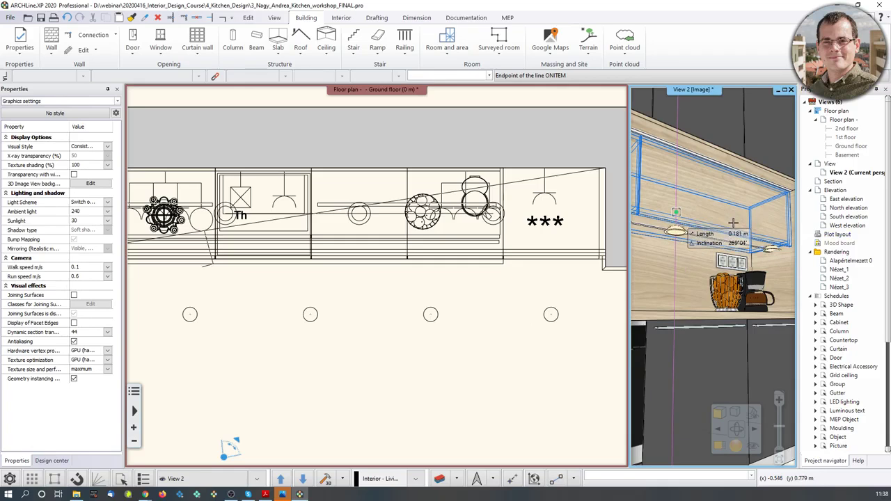
left_click(769, 298)
middle_click_drag(769, 298, 701, 284)
key("Escape")
Turn the lights on in the 3D view, accept the realistic render type, and check the lamps' effect under the wall cabinet.
scroll(721, 293, "down", 2)
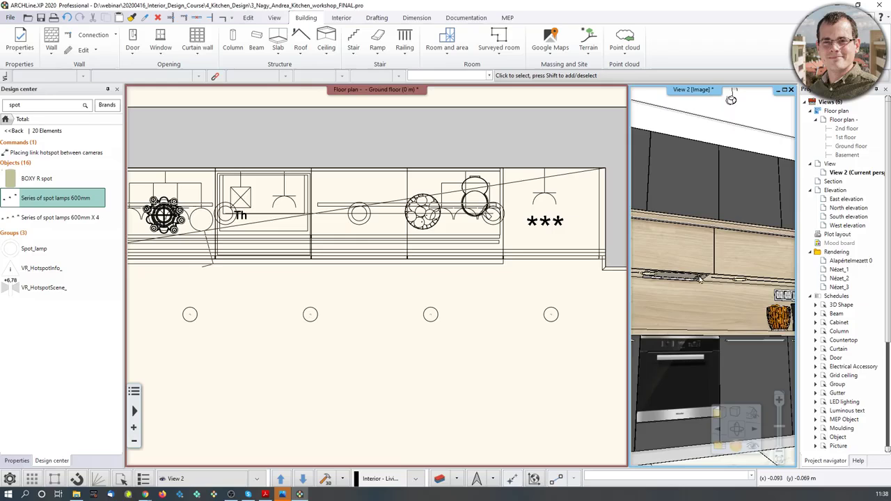
left_click(721, 447)
left_click(736, 446)
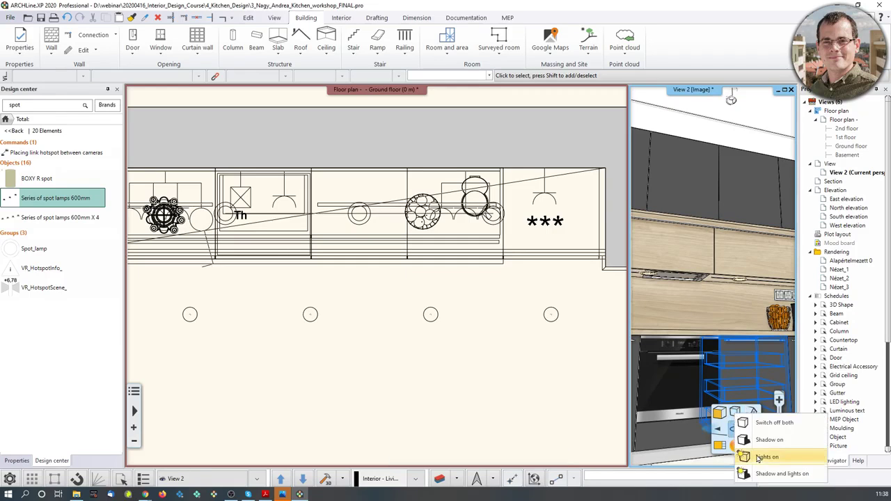
left_click(769, 457)
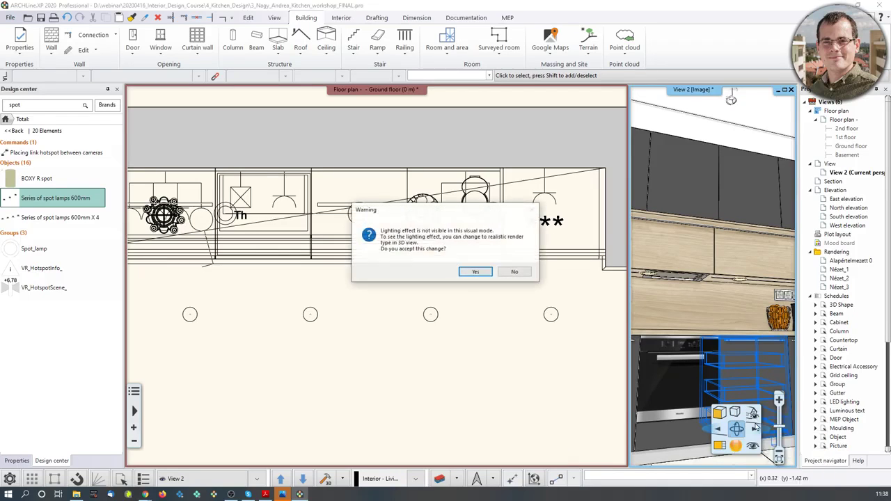
left_click(476, 272)
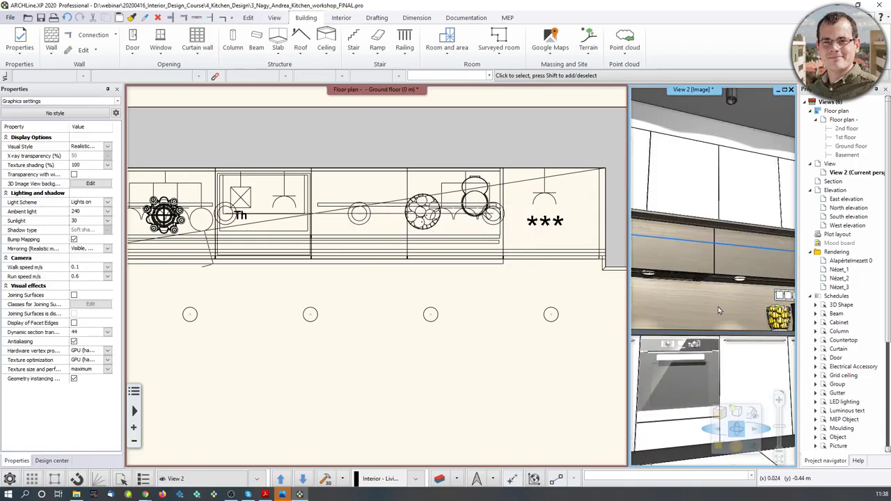
scroll(717, 307, "up", 3)
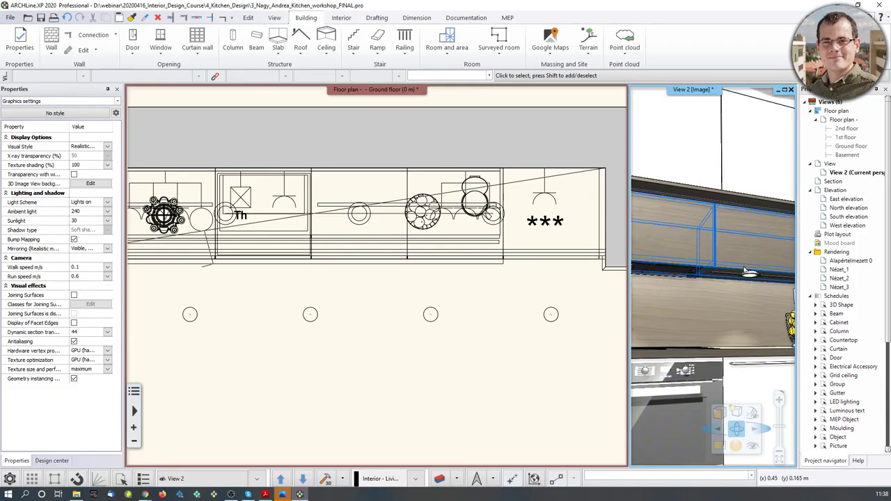
middle_click_drag(743, 285, 729, 348)
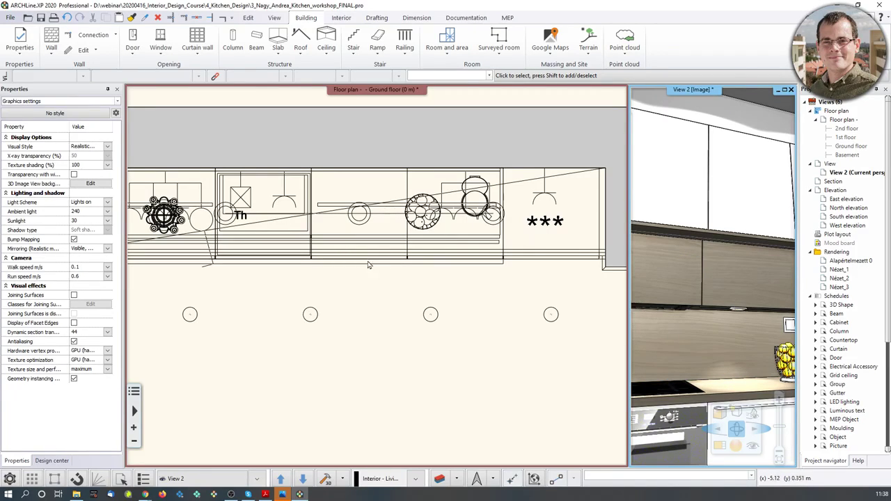
middle_click_drag(646, 365, 644, 358)
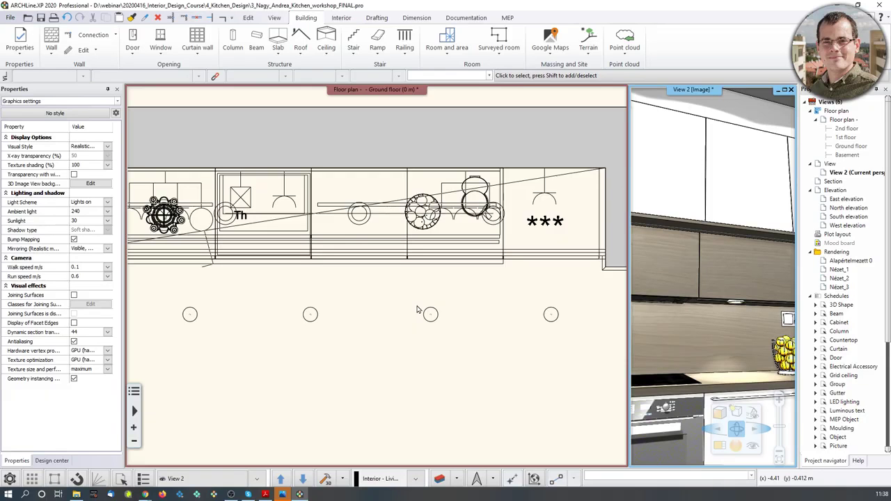
left_click(411, 284)
scroll(398, 287, "down", 4)
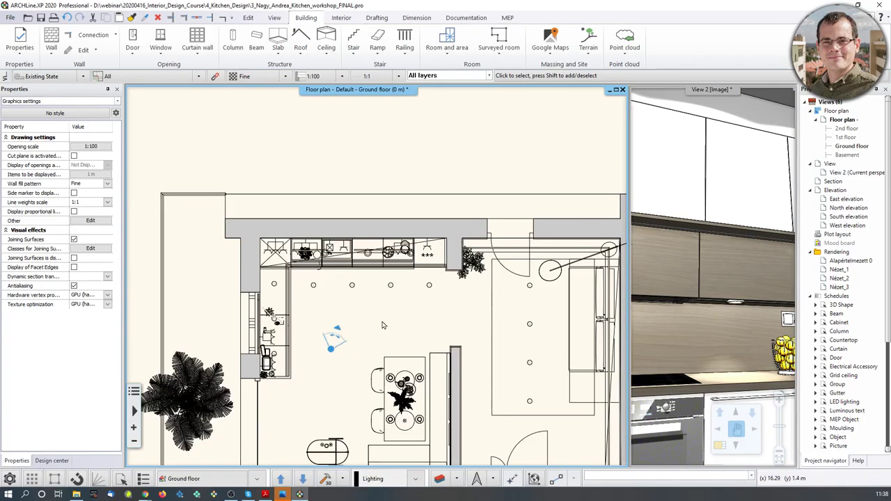
Switch to the ARCHLine.XP webinars page in the browser and load more entries to find the Suspended Ceilings webinar.
mouse_move(145, 495)
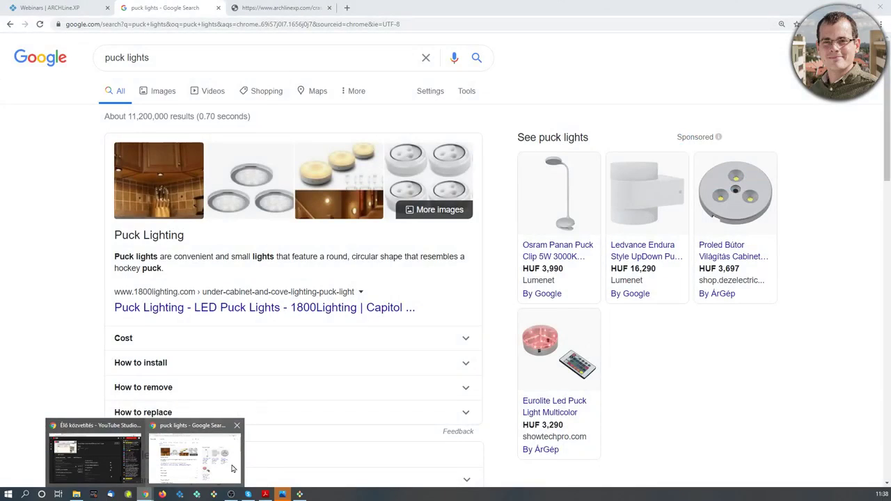
left_click(201, 470)
left_click(49, 7)
scroll(523, 277, "down", 5)
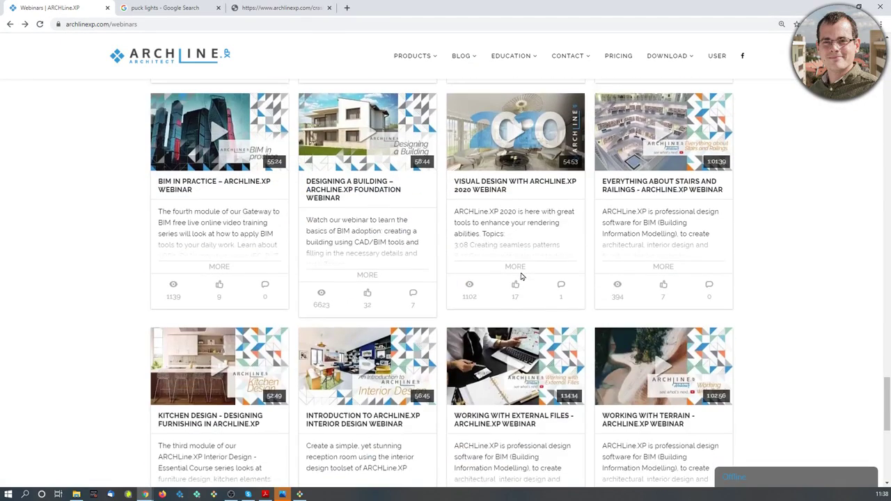
scroll(524, 277, "up", 3)
scroll(663, 298, "down", 2)
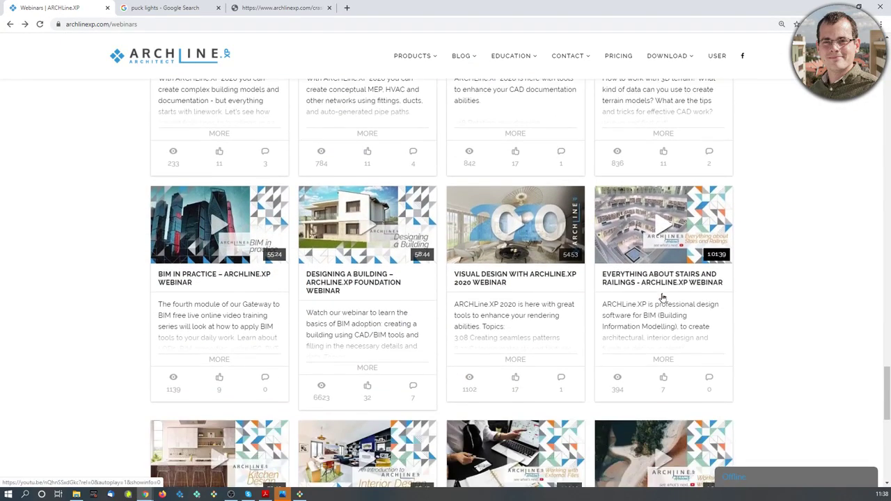
scroll(663, 298, "down", 4)
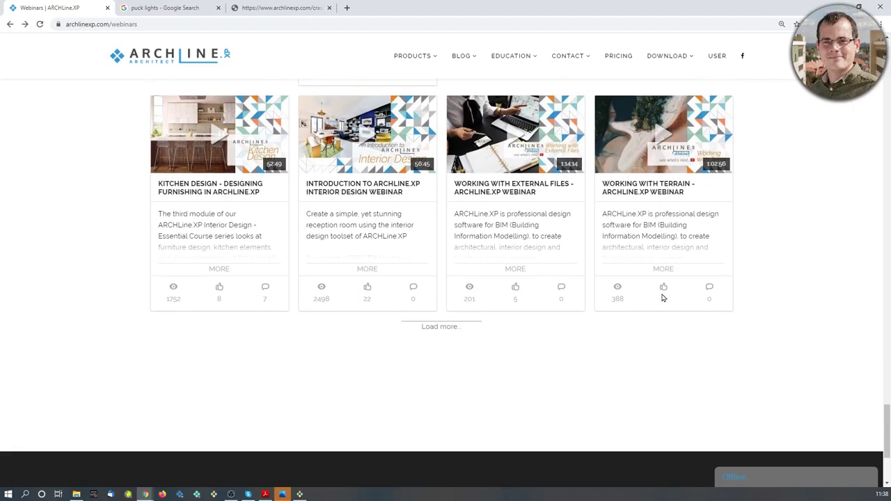
left_click(439, 327)
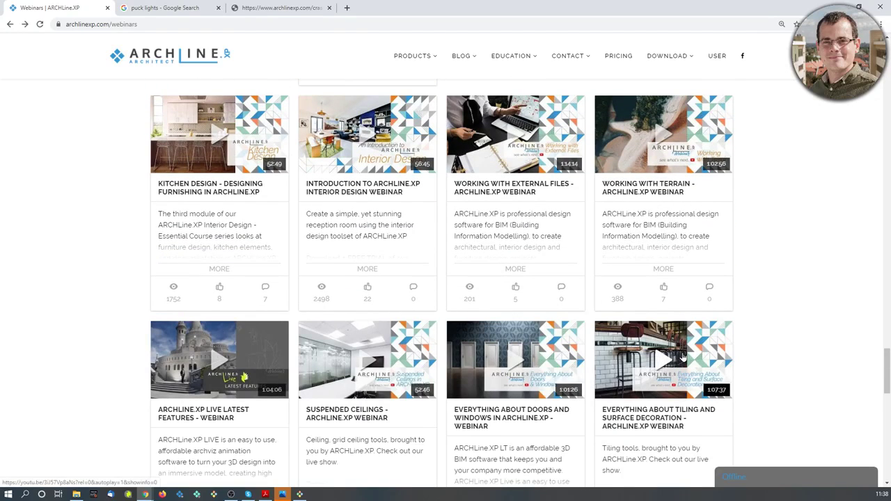
scroll(683, 357, "down", 1)
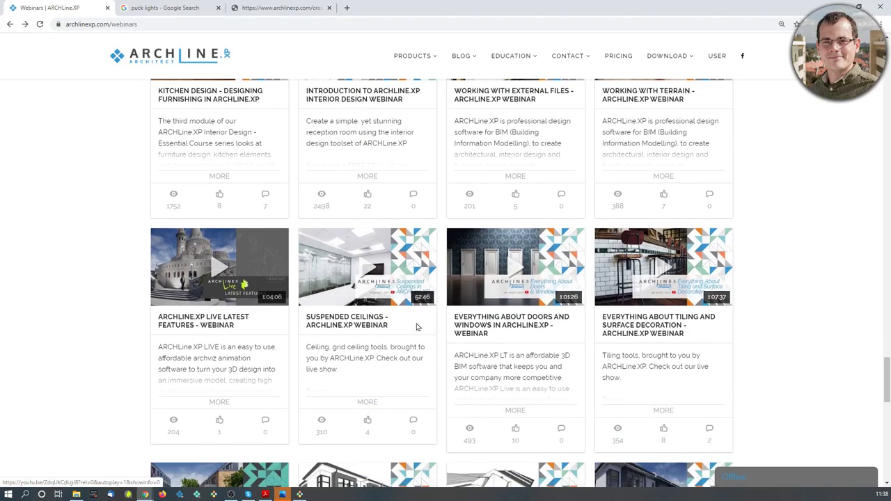
Play the Suspended Ceilings webinar, skim its parts on ceiling lamps and lighting, and close the video.
left_click(369, 280)
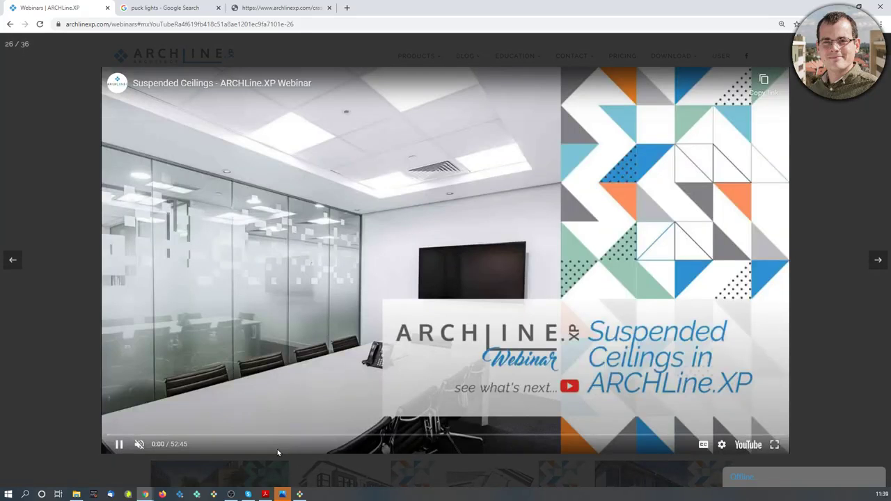
left_click(277, 437)
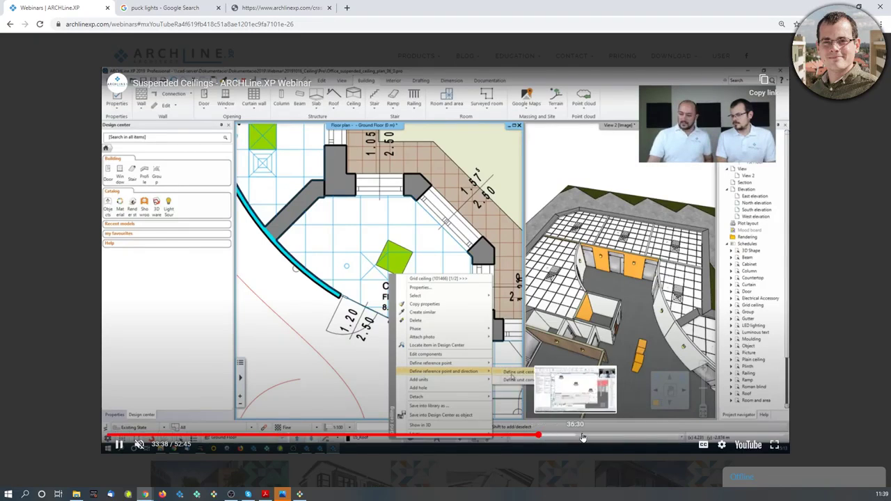
left_click(538, 437)
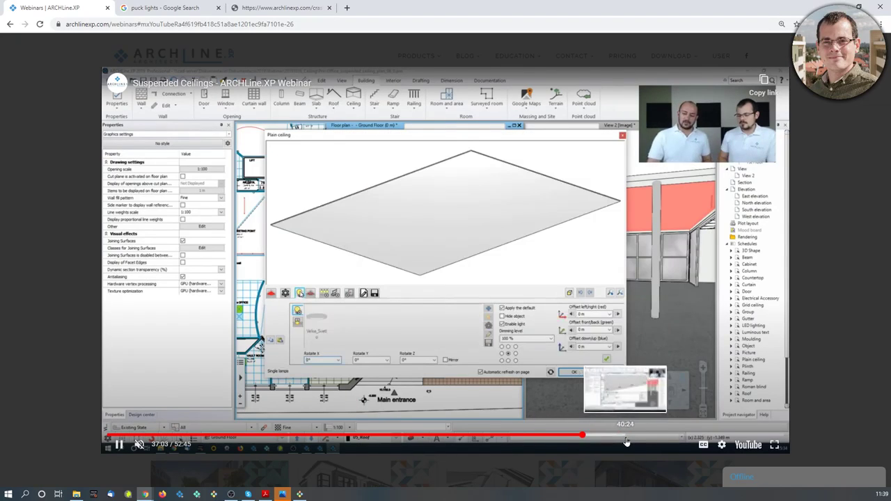
left_click(625, 437)
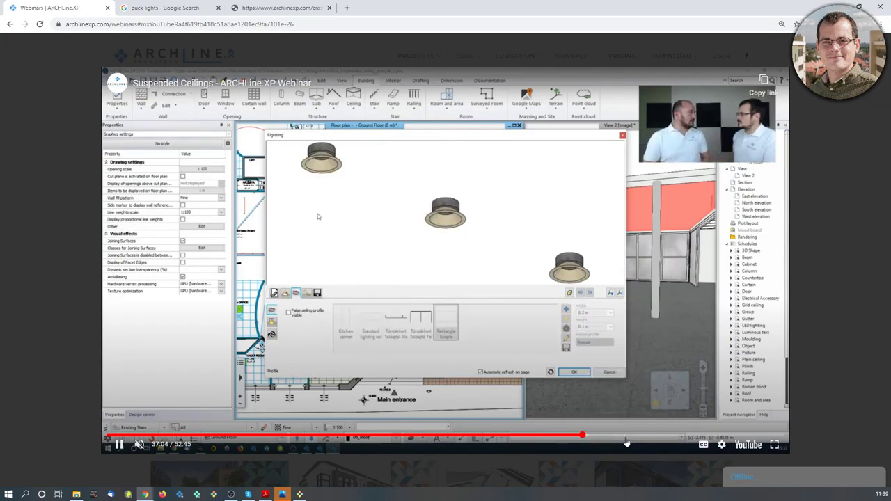
left_click(659, 438)
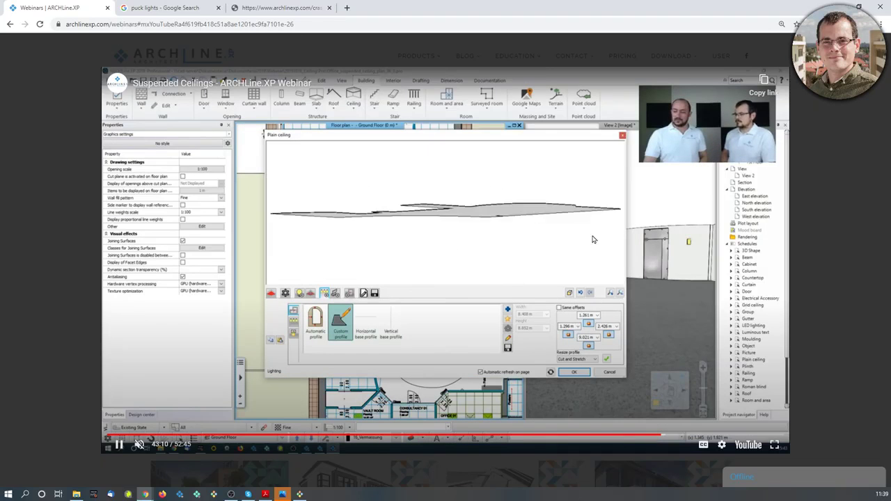
left_click(691, 437)
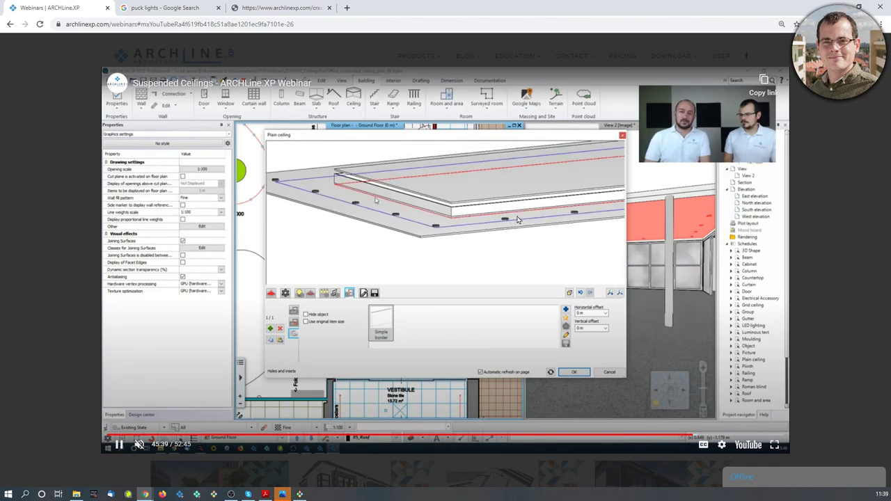
key("Escape")
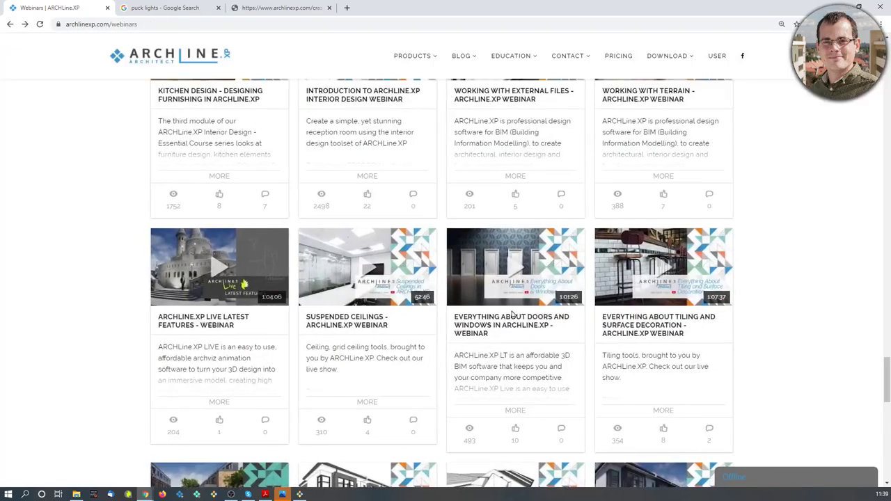